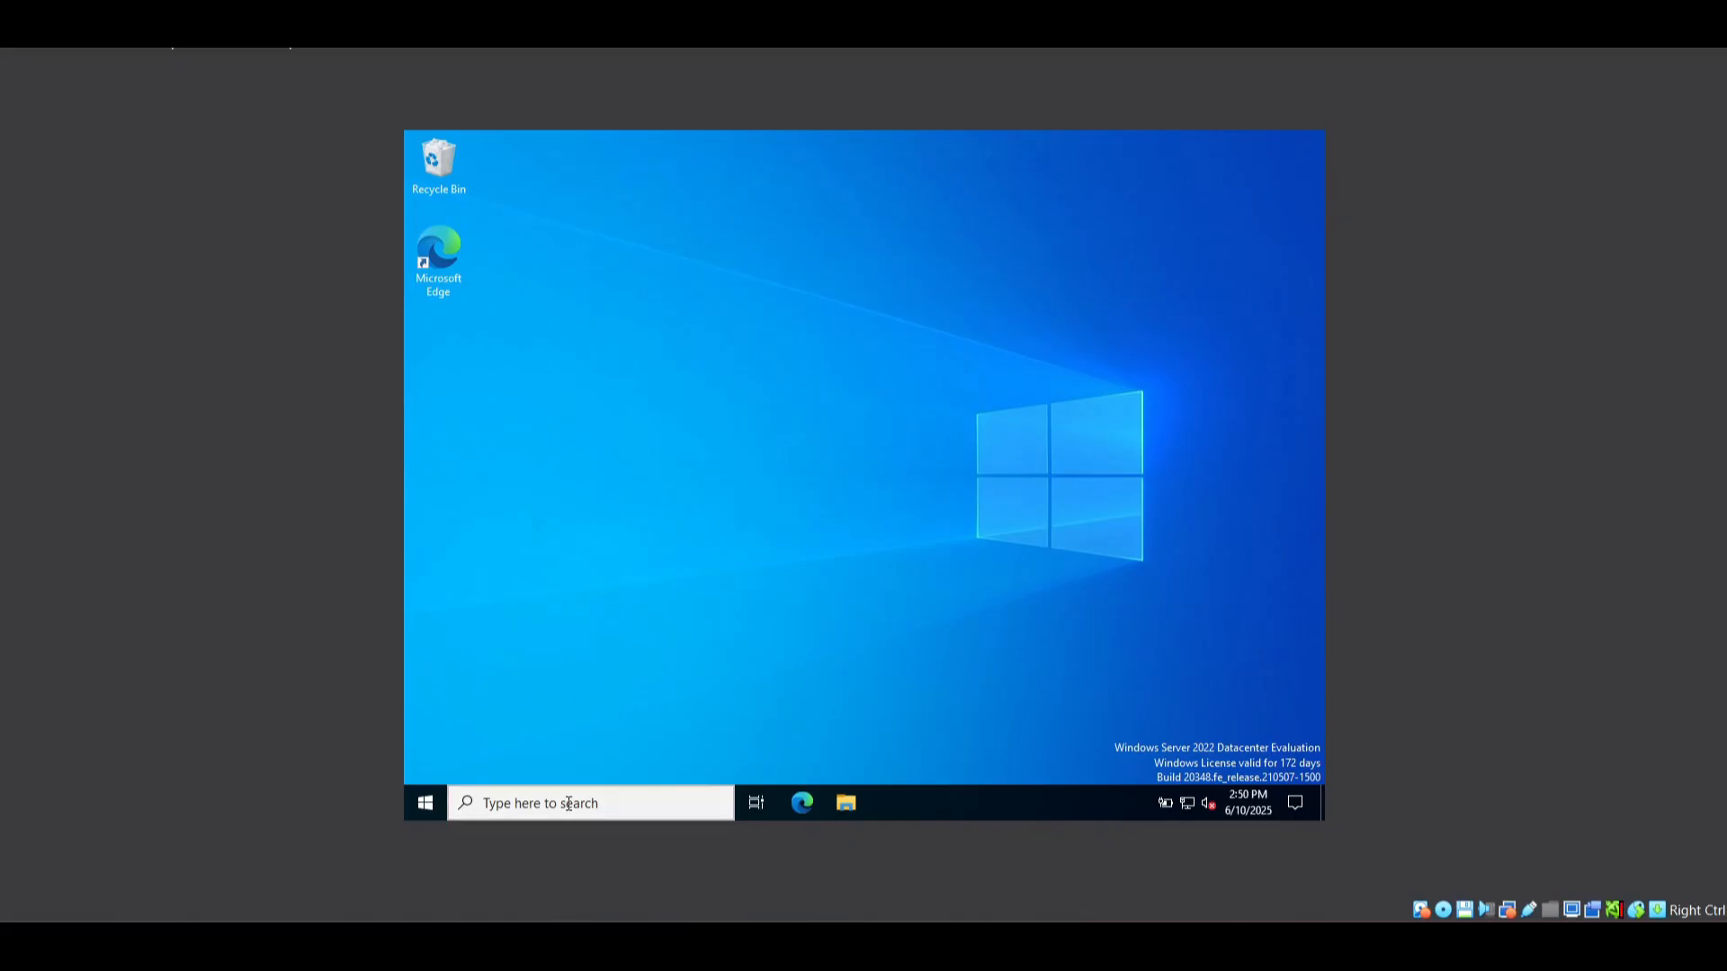
# Run lusrmgr.msc, allow it to make changes, and show the local Users folder
pyautogui.click(568, 803)
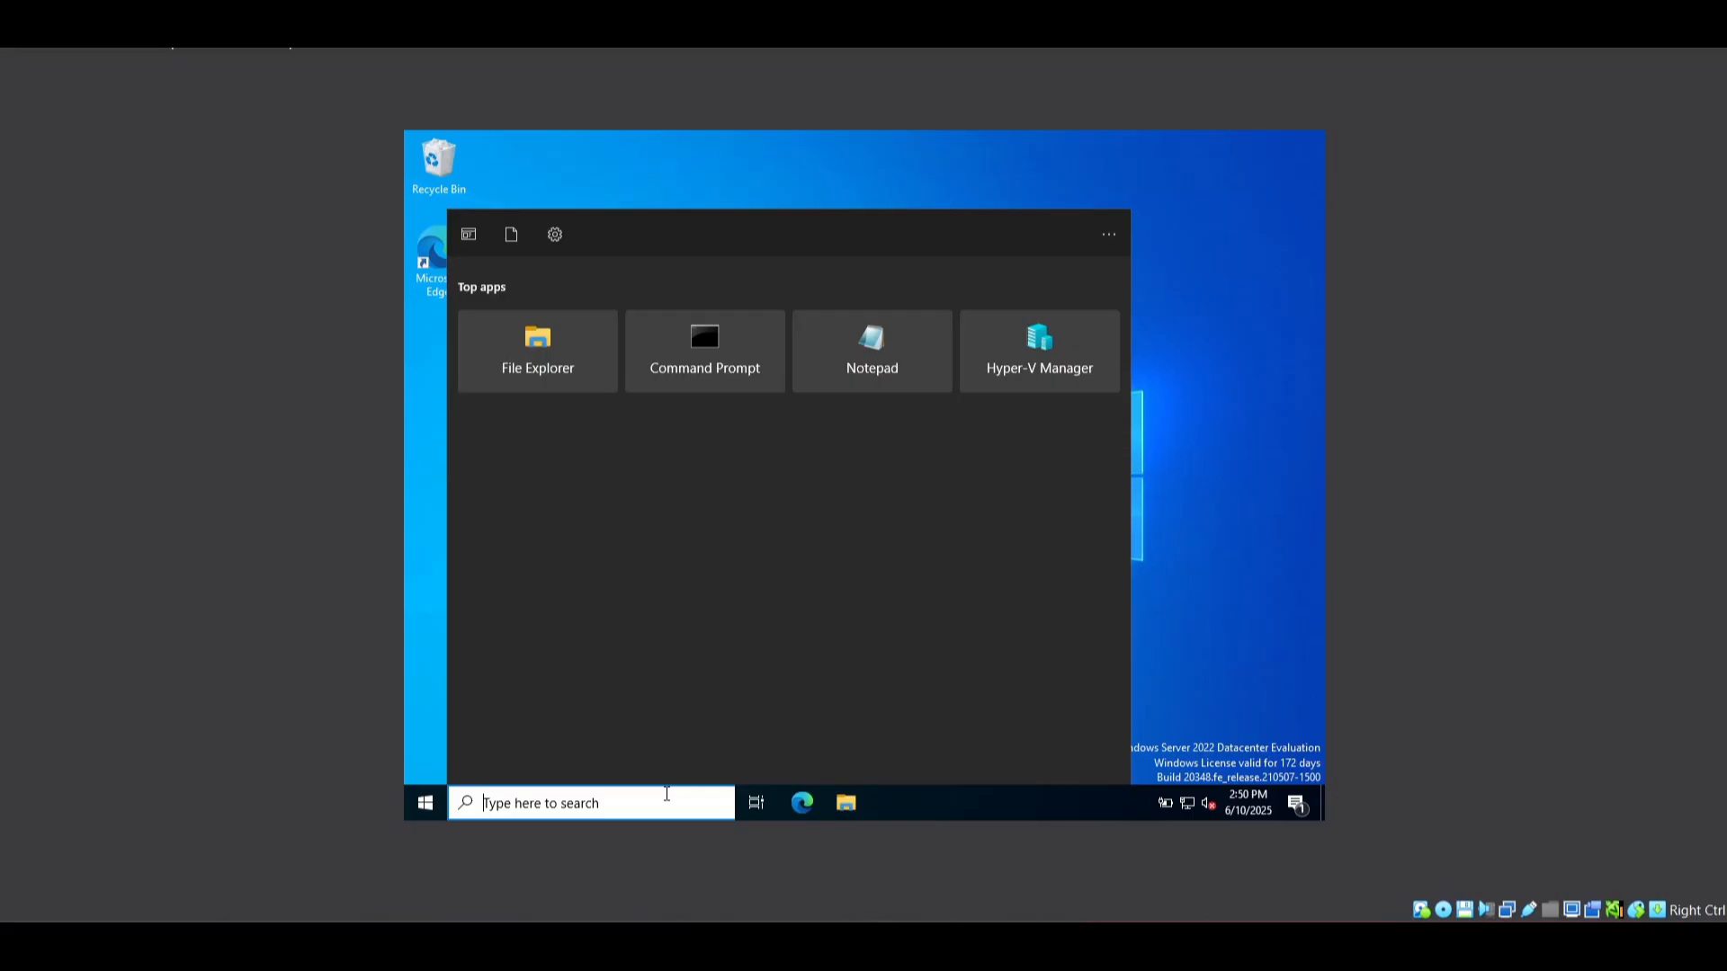
pyautogui.press('super+r')
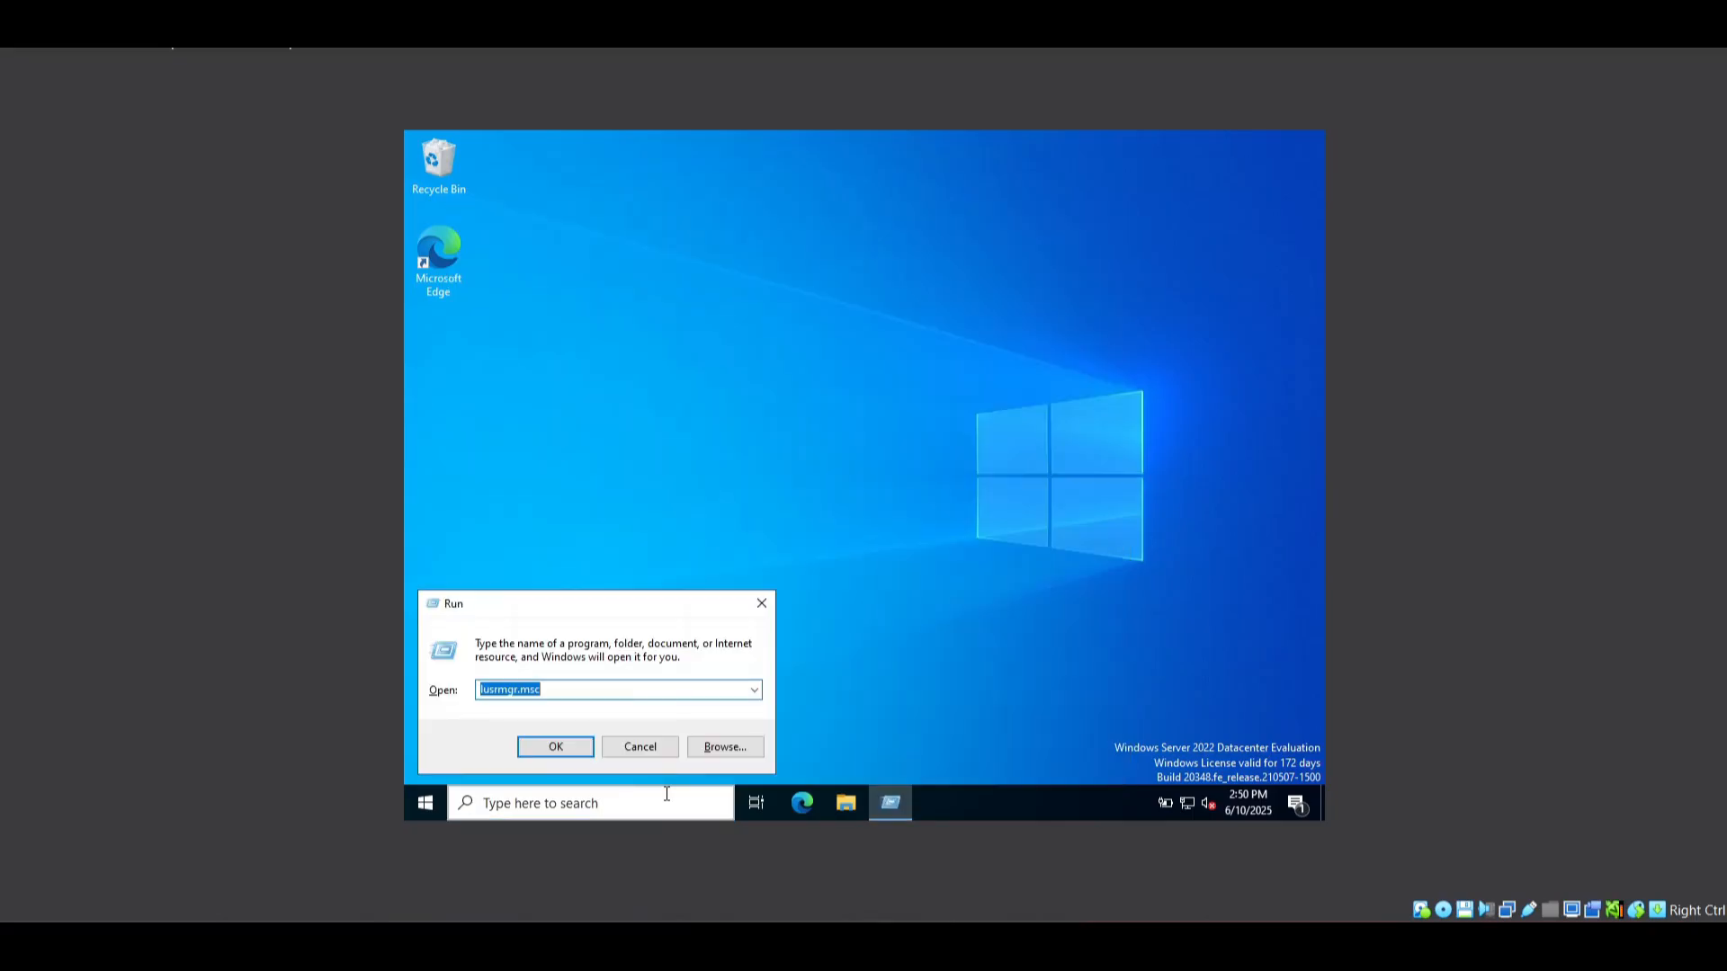
pyautogui.click(540, 746)
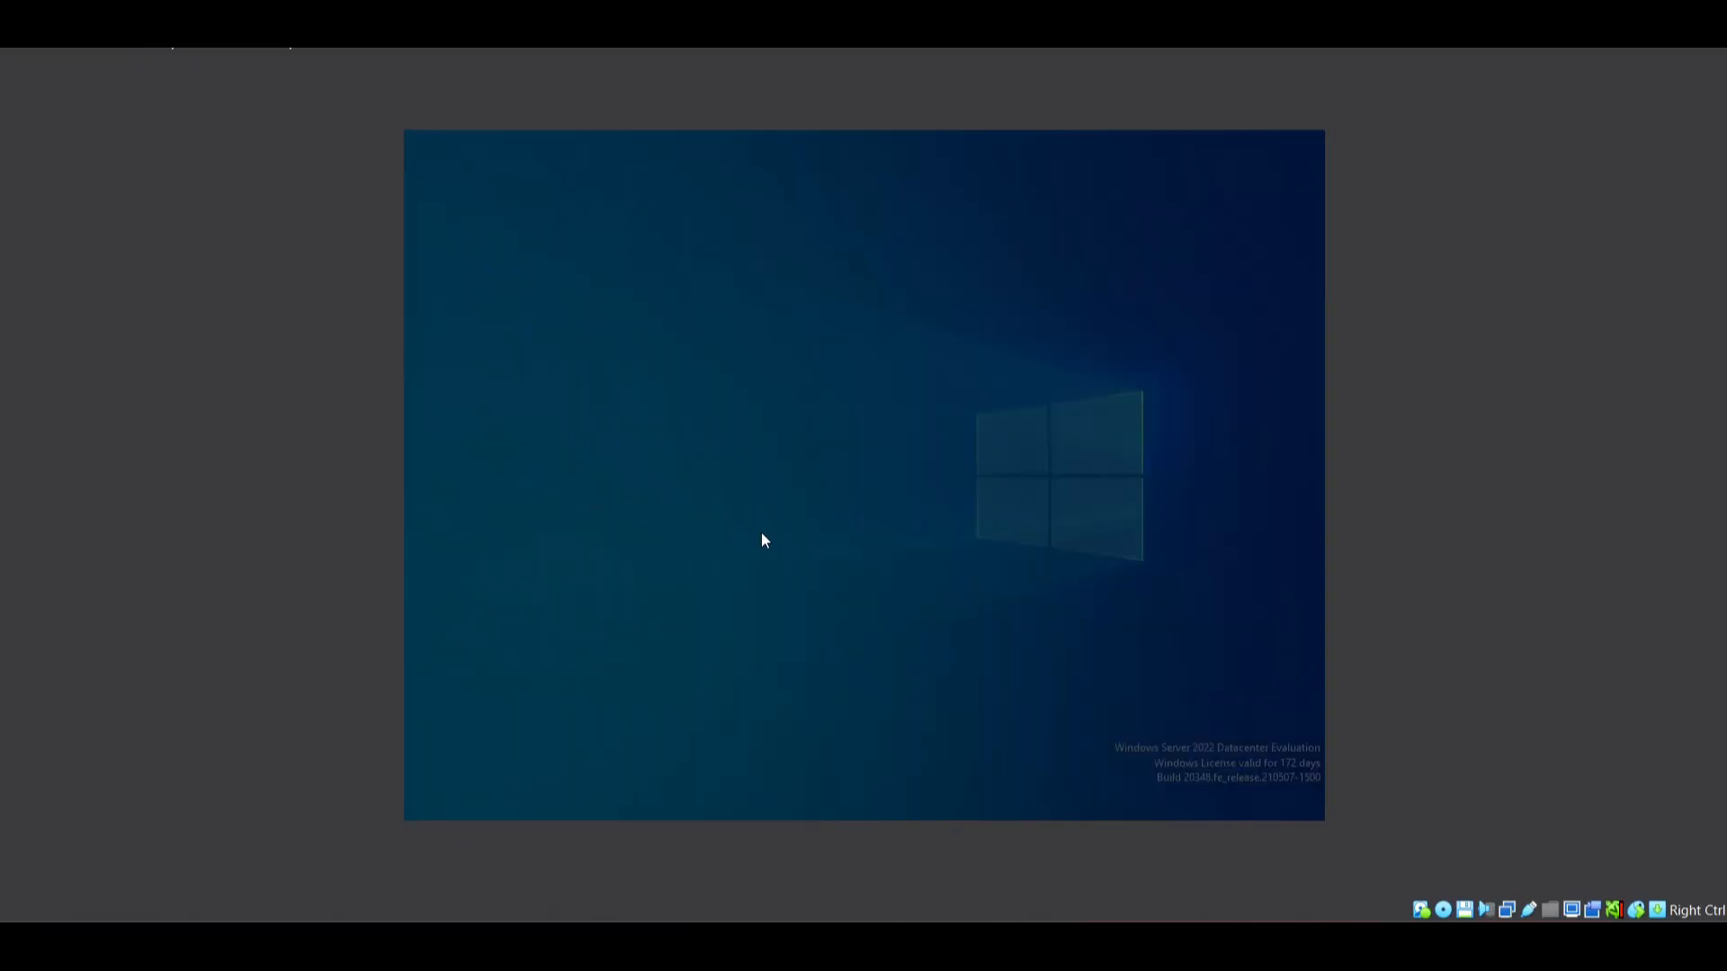
pyautogui.click(791, 590)
pyautogui.click(521, 231)
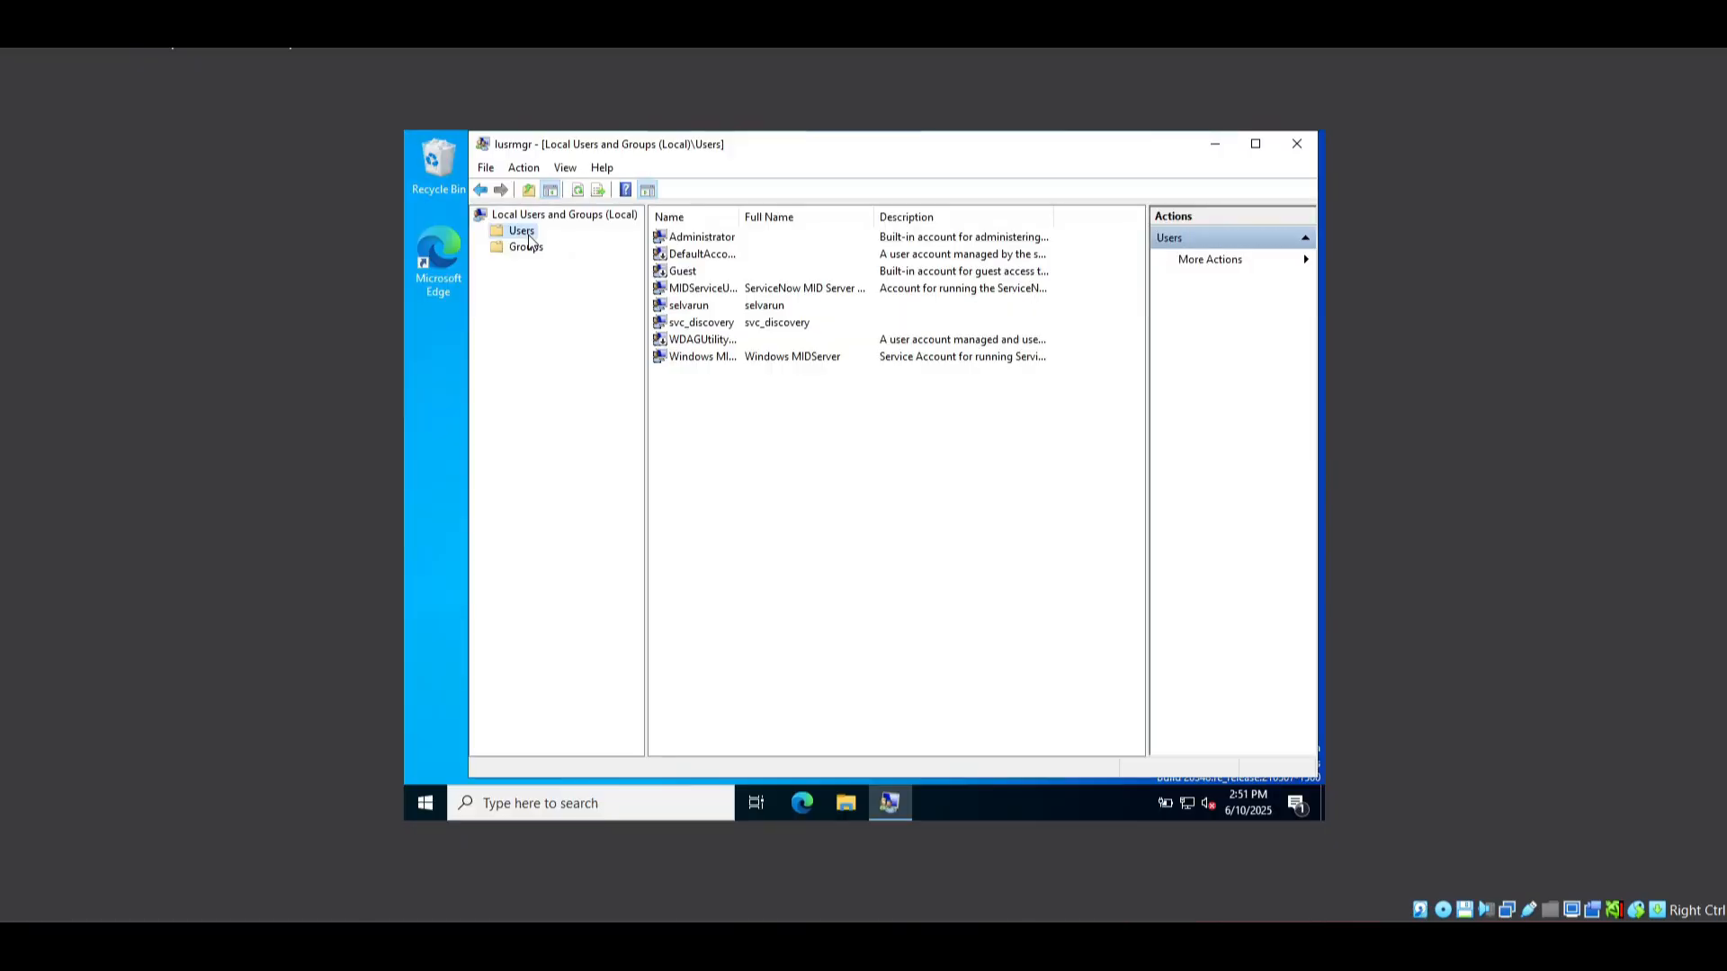
pyautogui.click(727, 326)
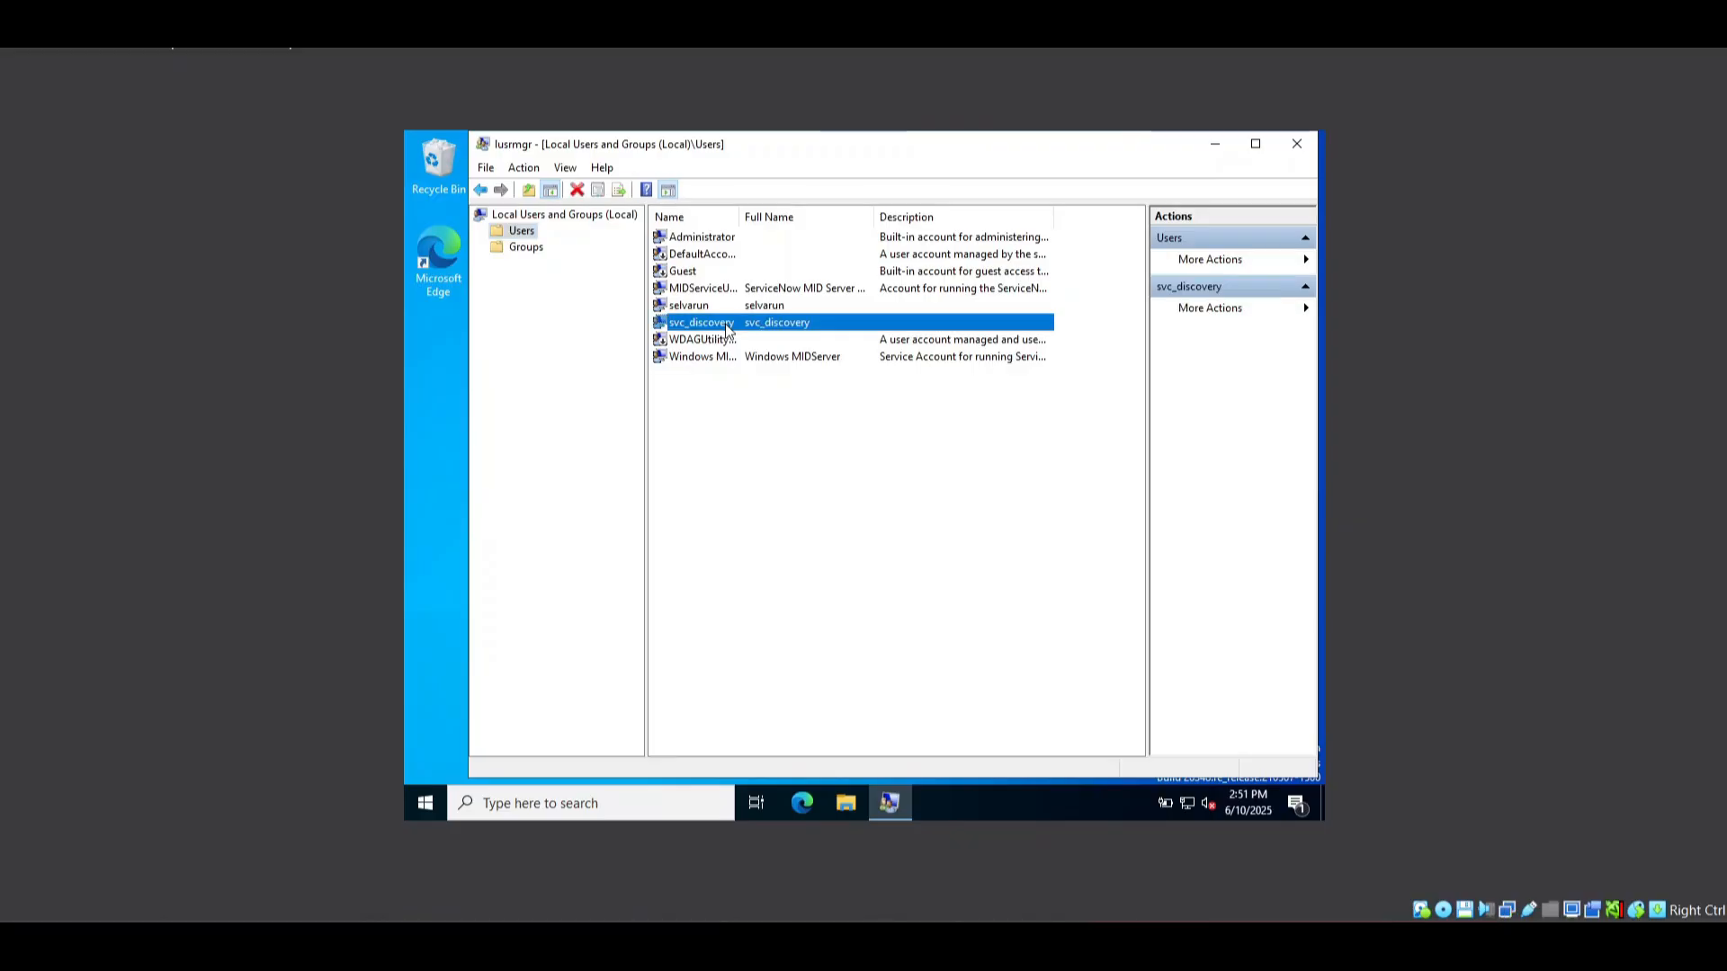
pyautogui.click(1210, 309)
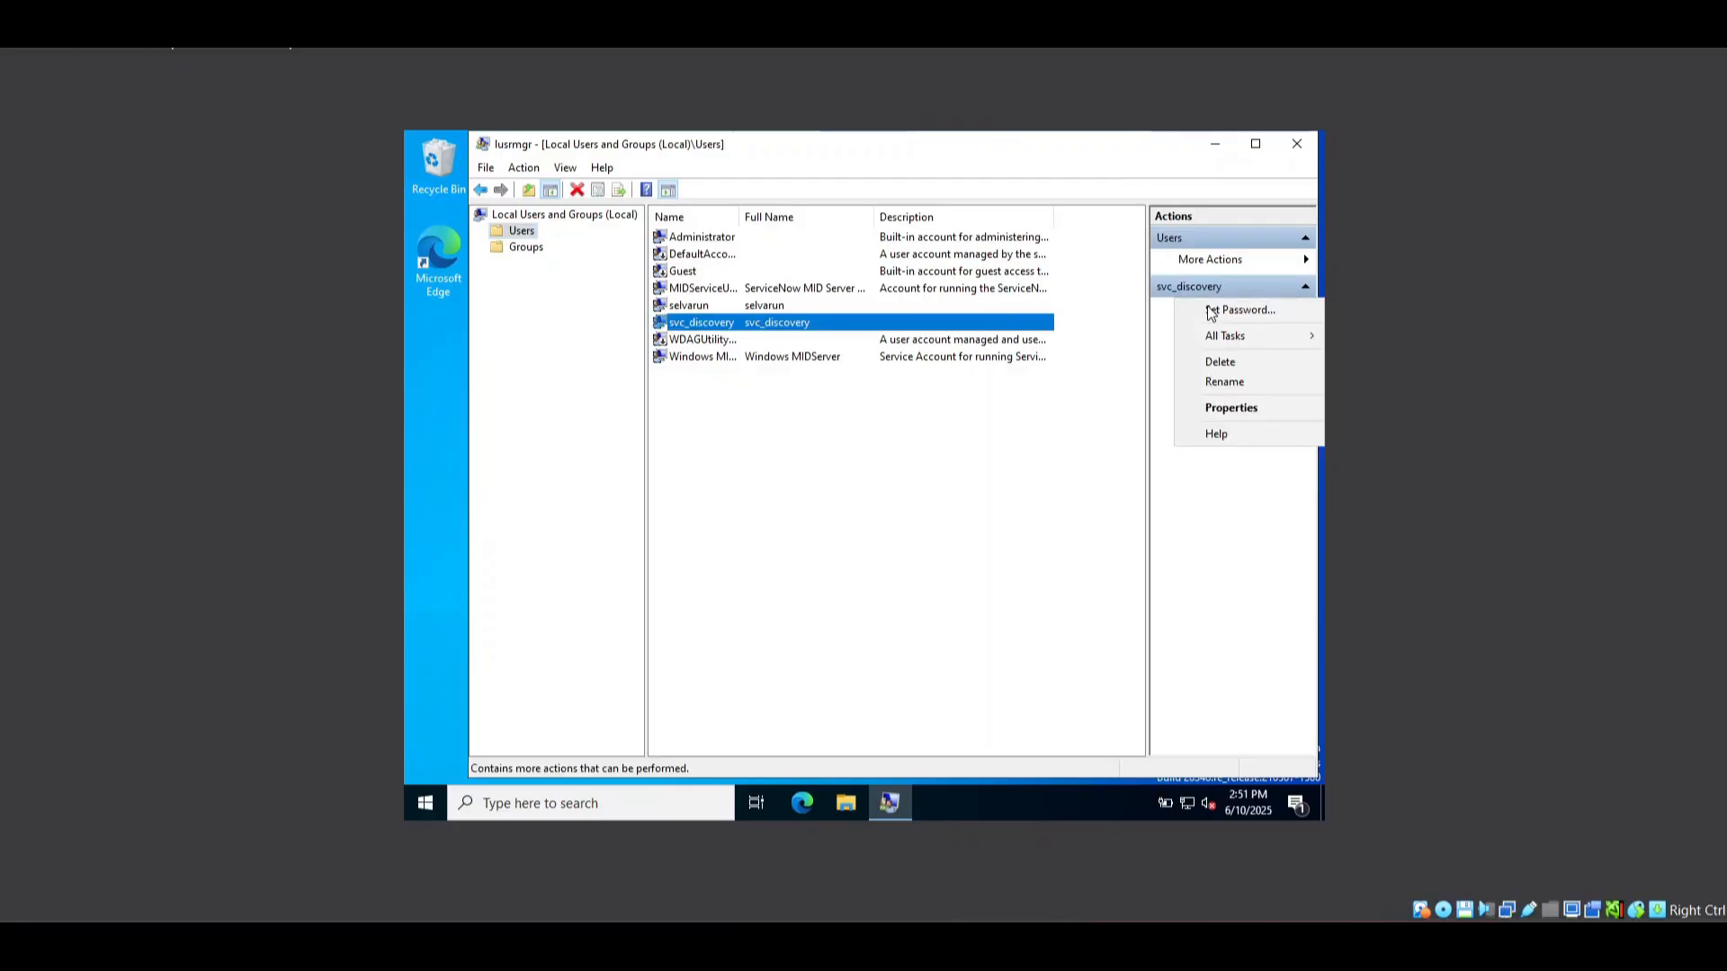
pyautogui.click(1091, 436)
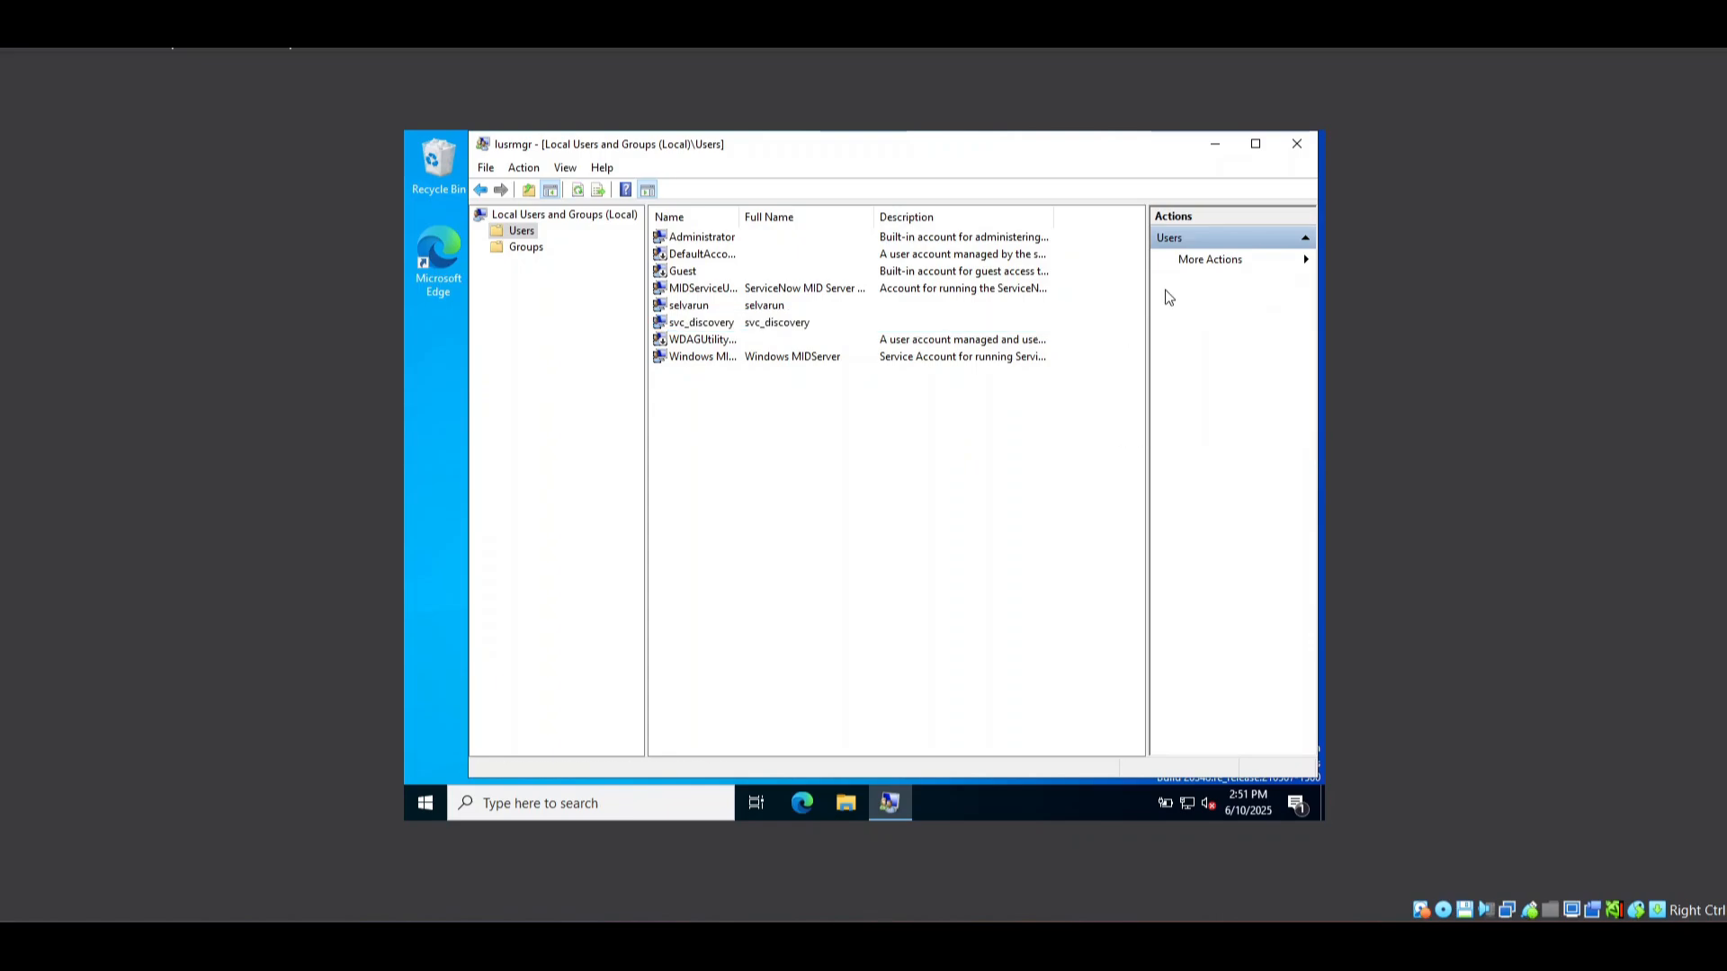
# Start a new local user with the user name svc_discovery1
pyautogui.click(1234, 258)
pyautogui.click(1235, 259)
pyautogui.write('svc')
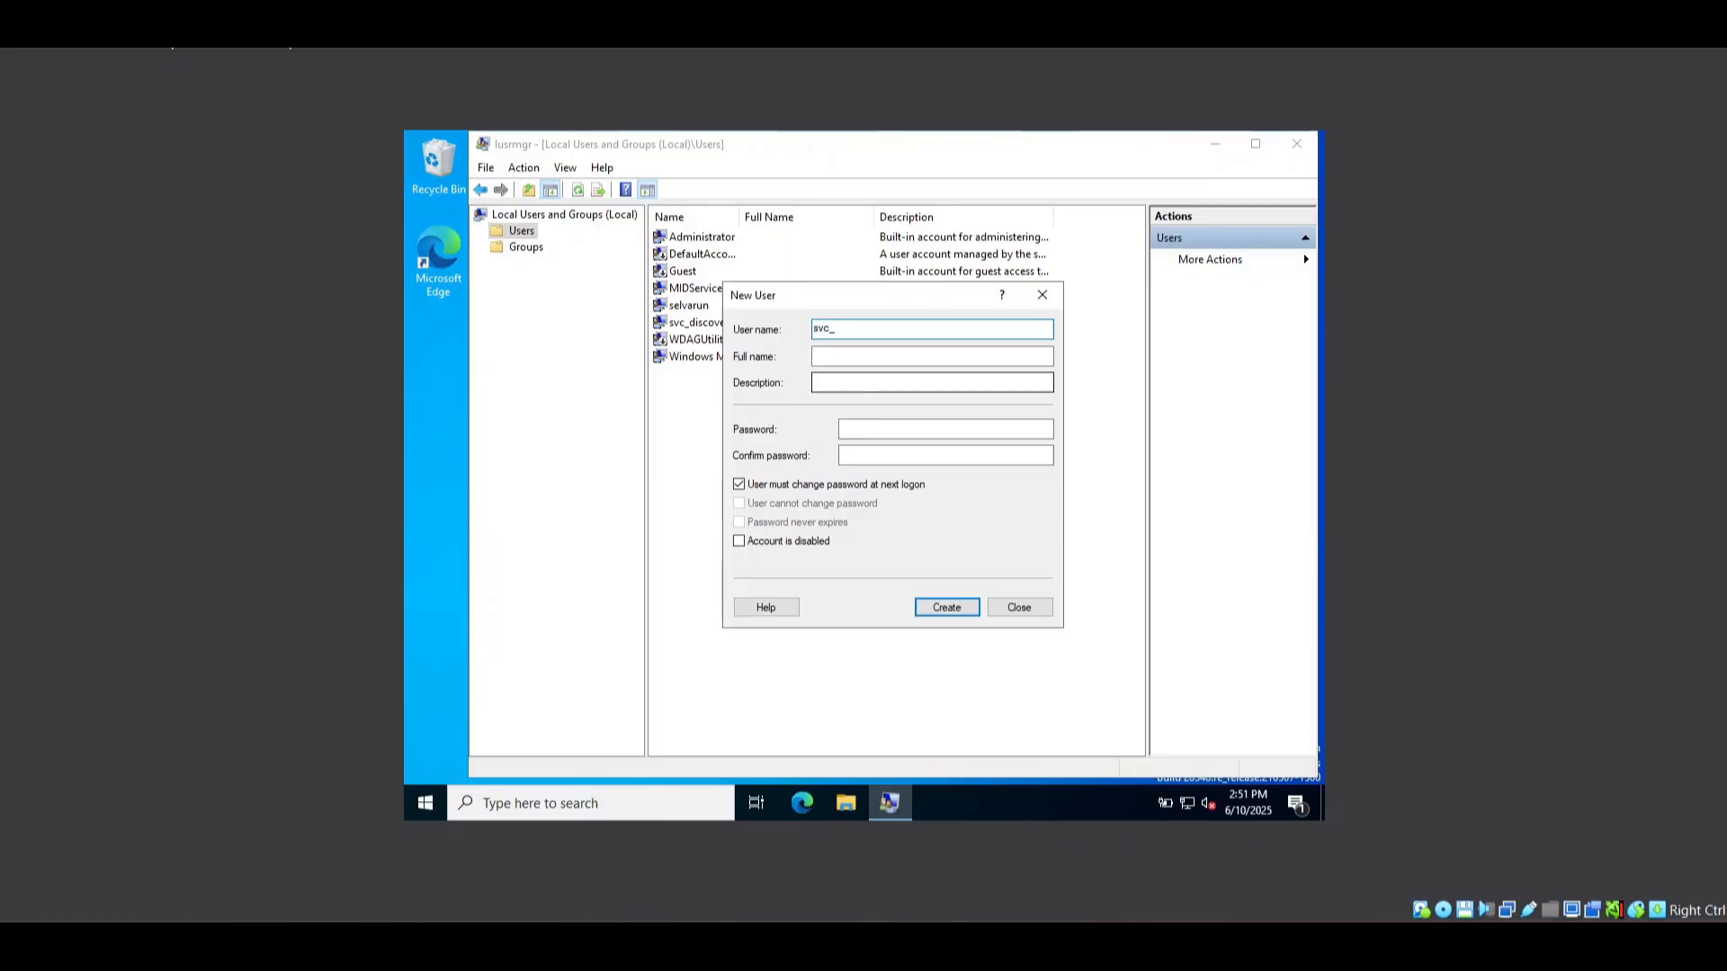
pyautogui.write('_discovery1')
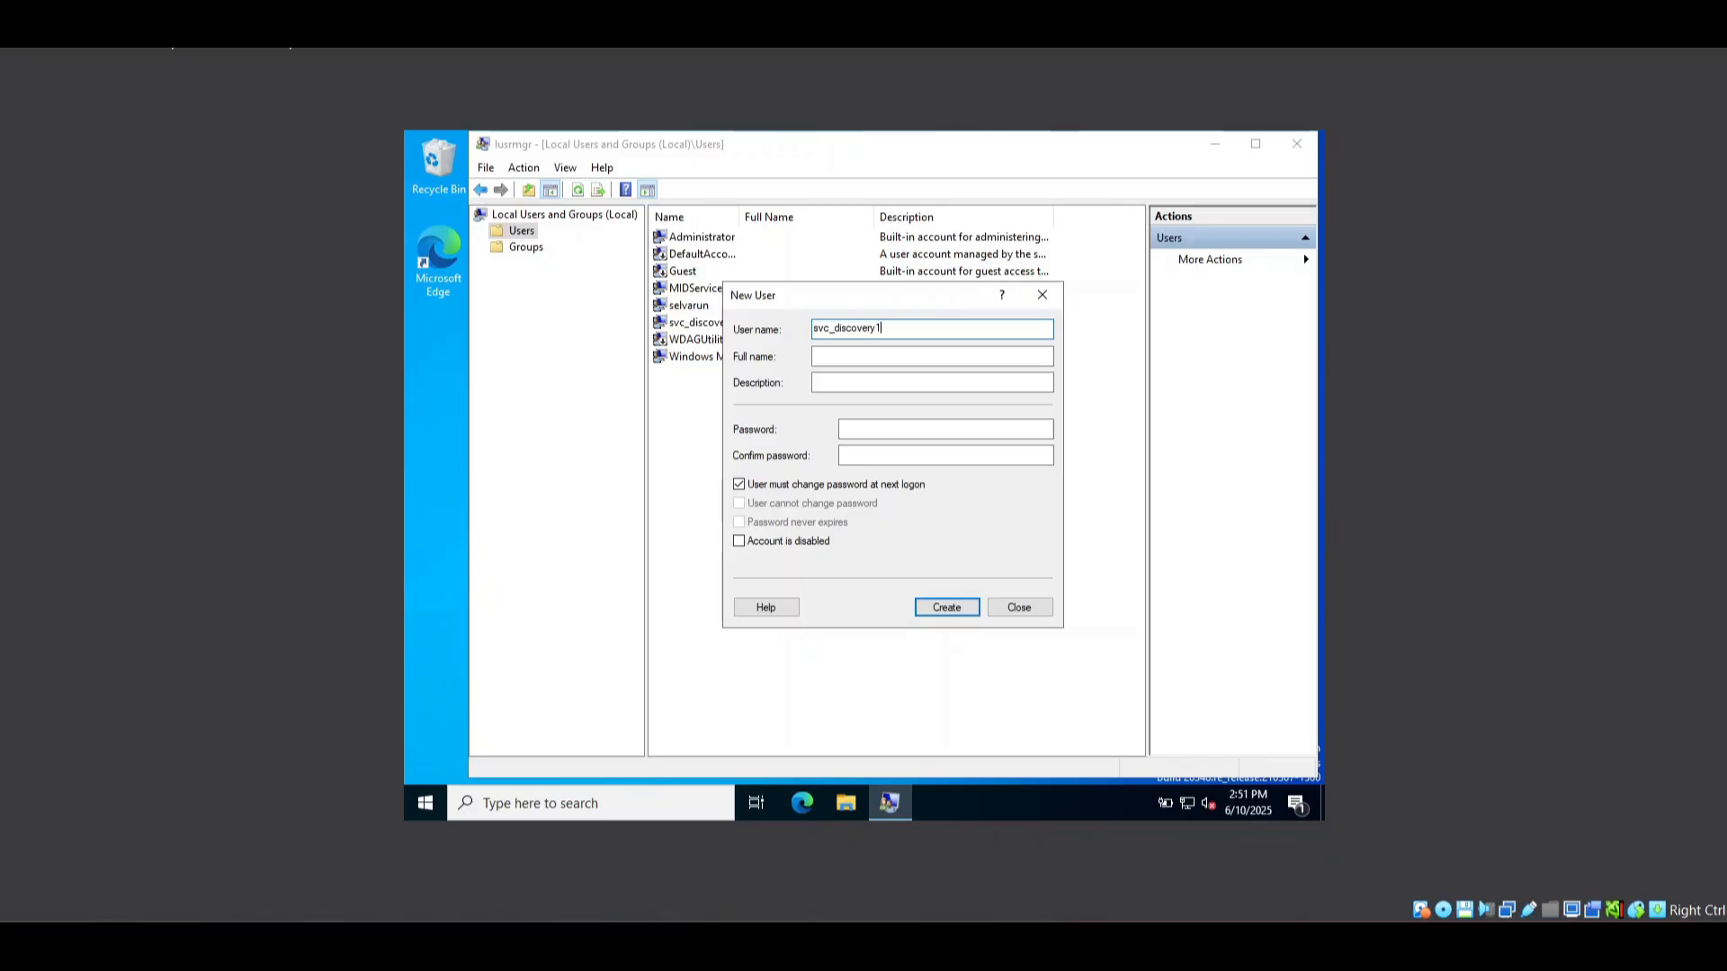
# Enter the account password for the new user and repeat it in the confirmation field
pyautogui.click(867, 434)
pyautogui.write('•')
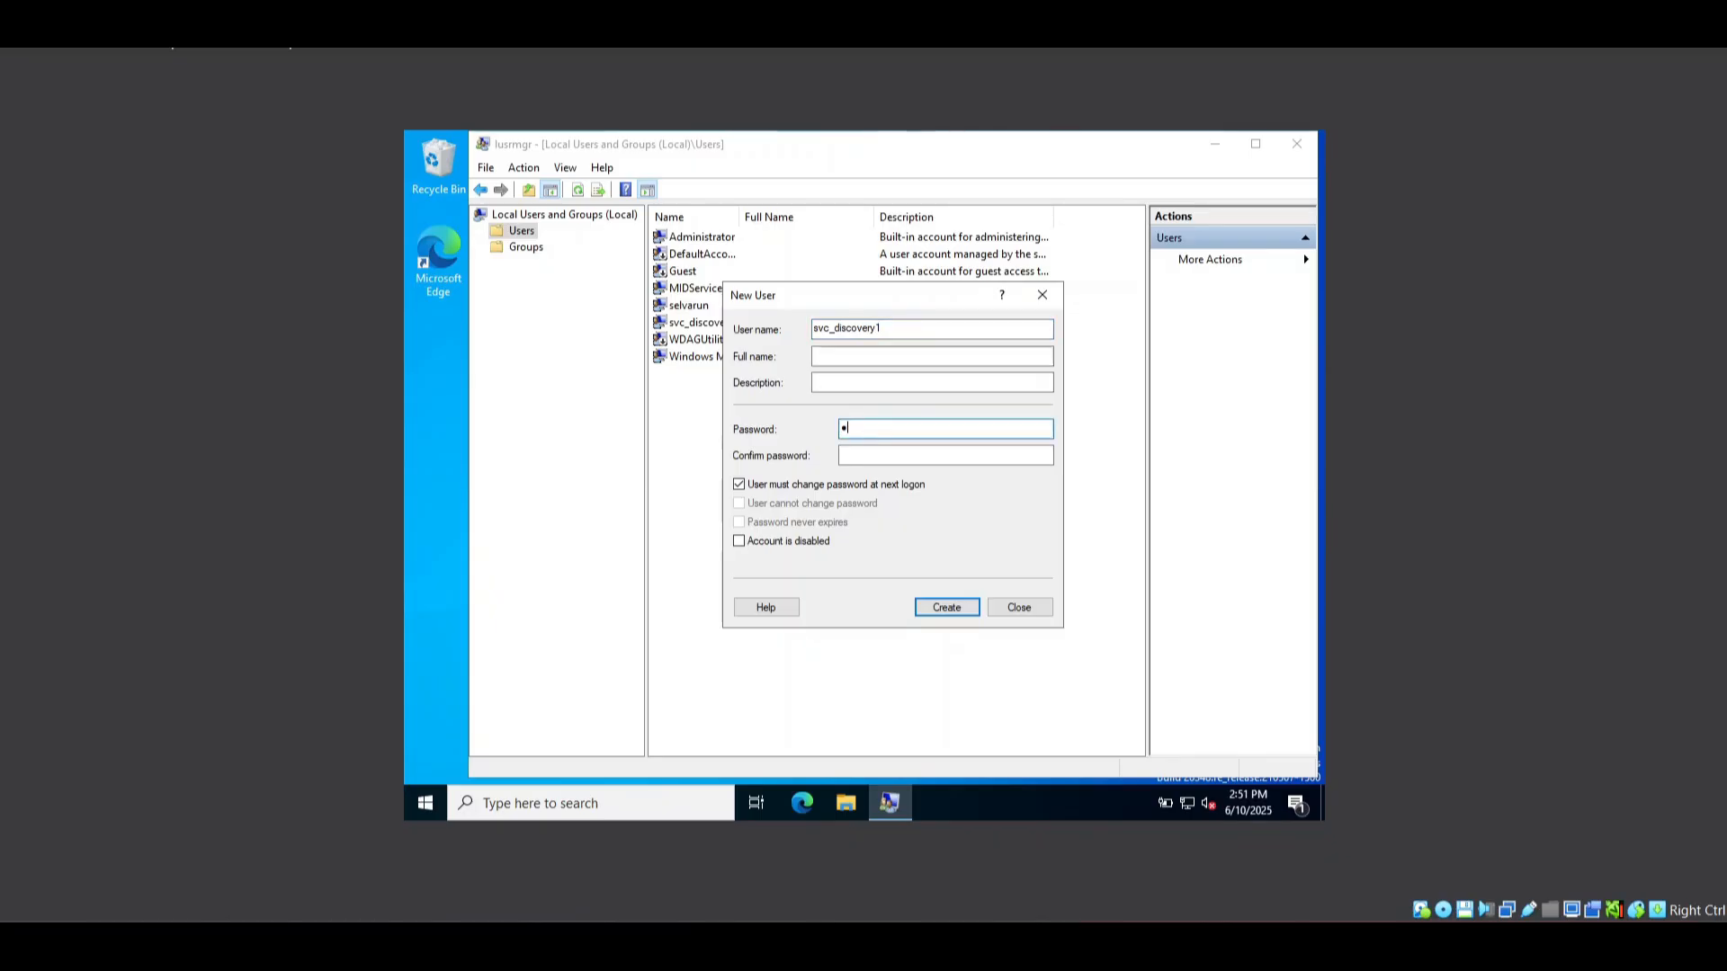
pyautogui.write('•••••••••')
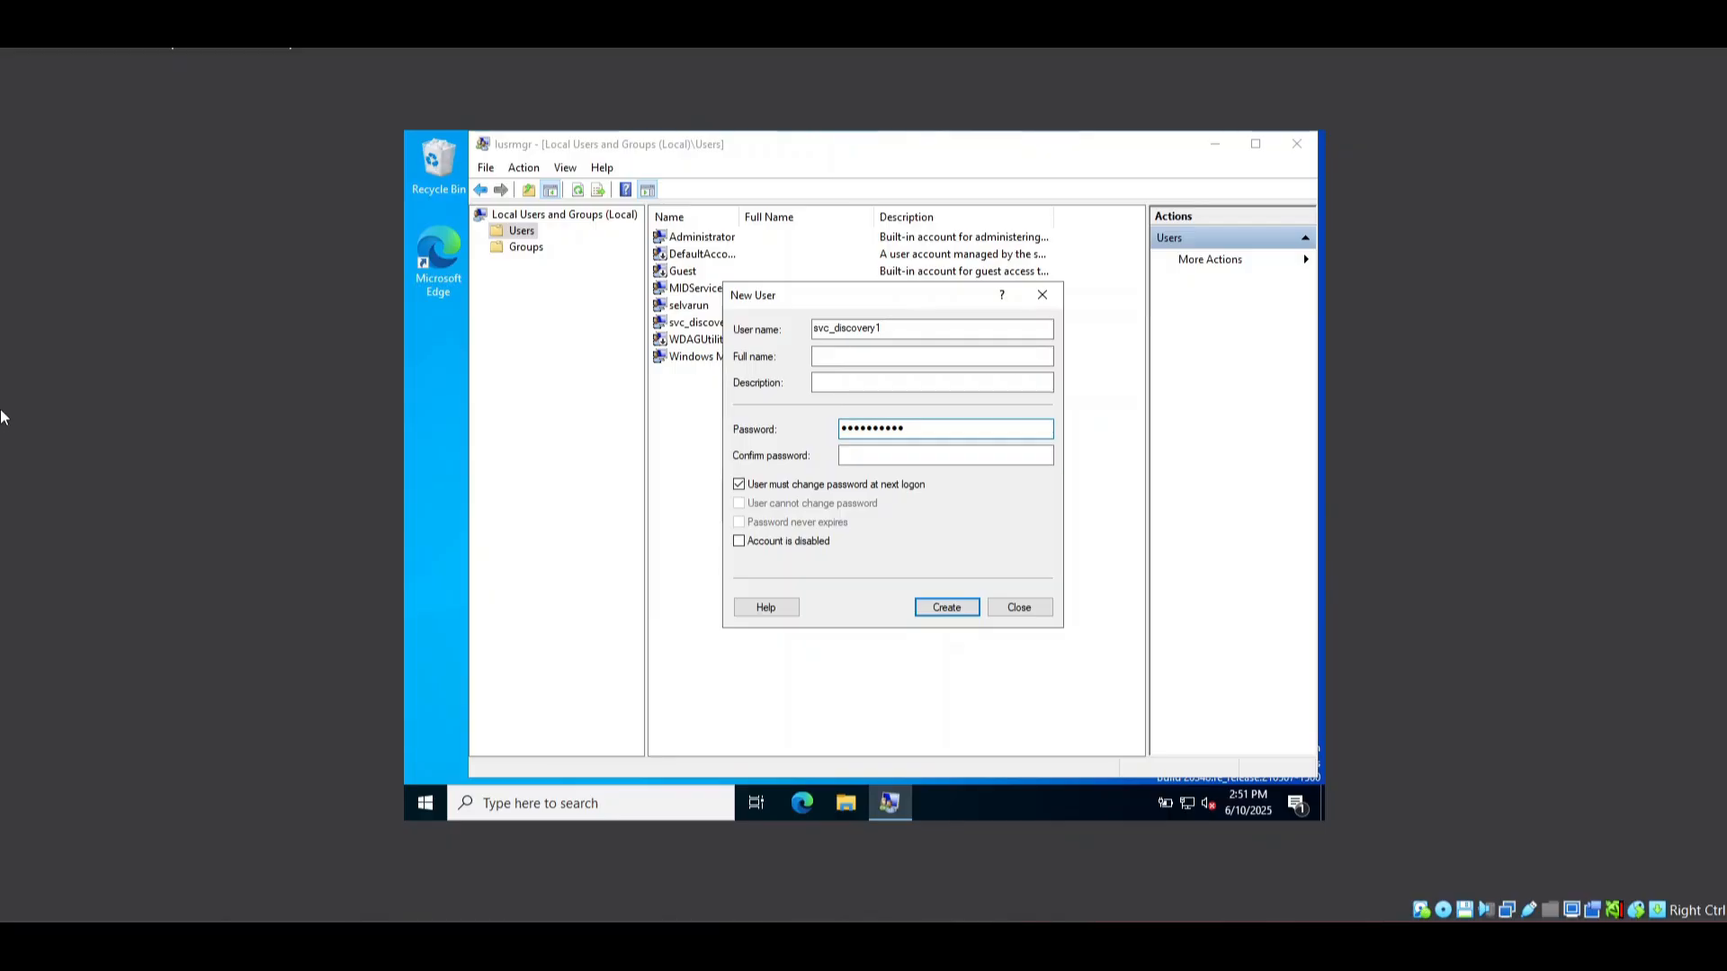
pyautogui.press('Tab')
pyautogui.hotkey('ctrl', 'v')
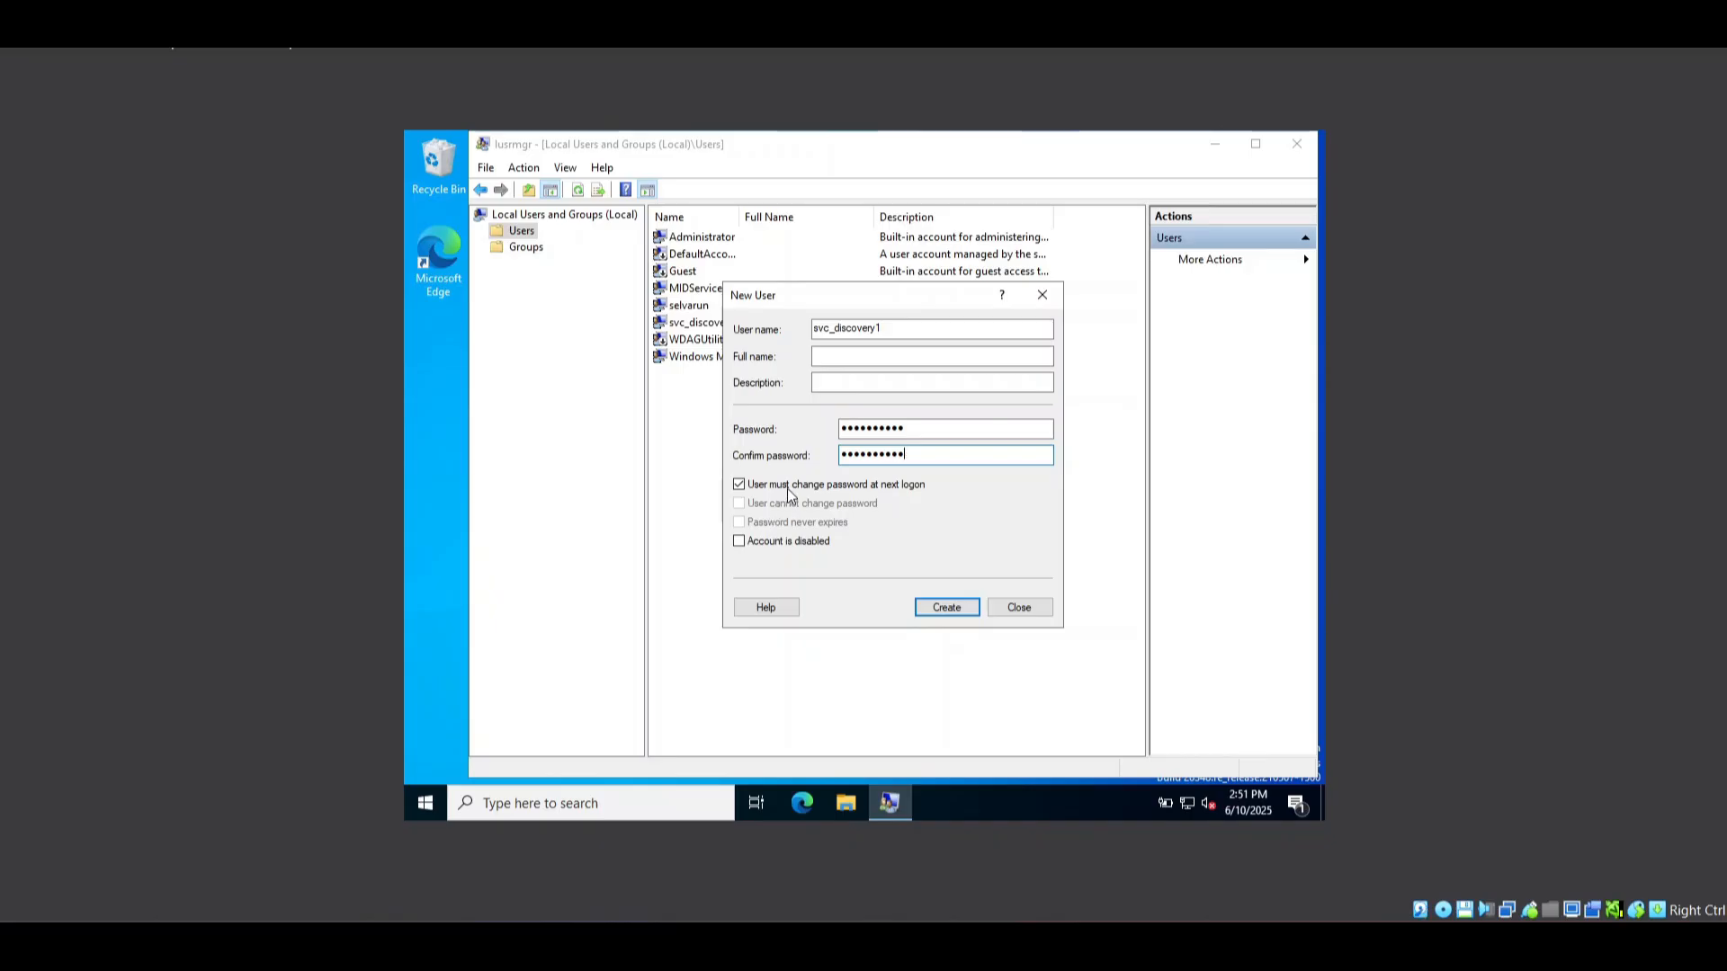
# Turn off the forced password change, enable "User cannot change password" and "Password never expires", and create the user
pyautogui.click(751, 486)
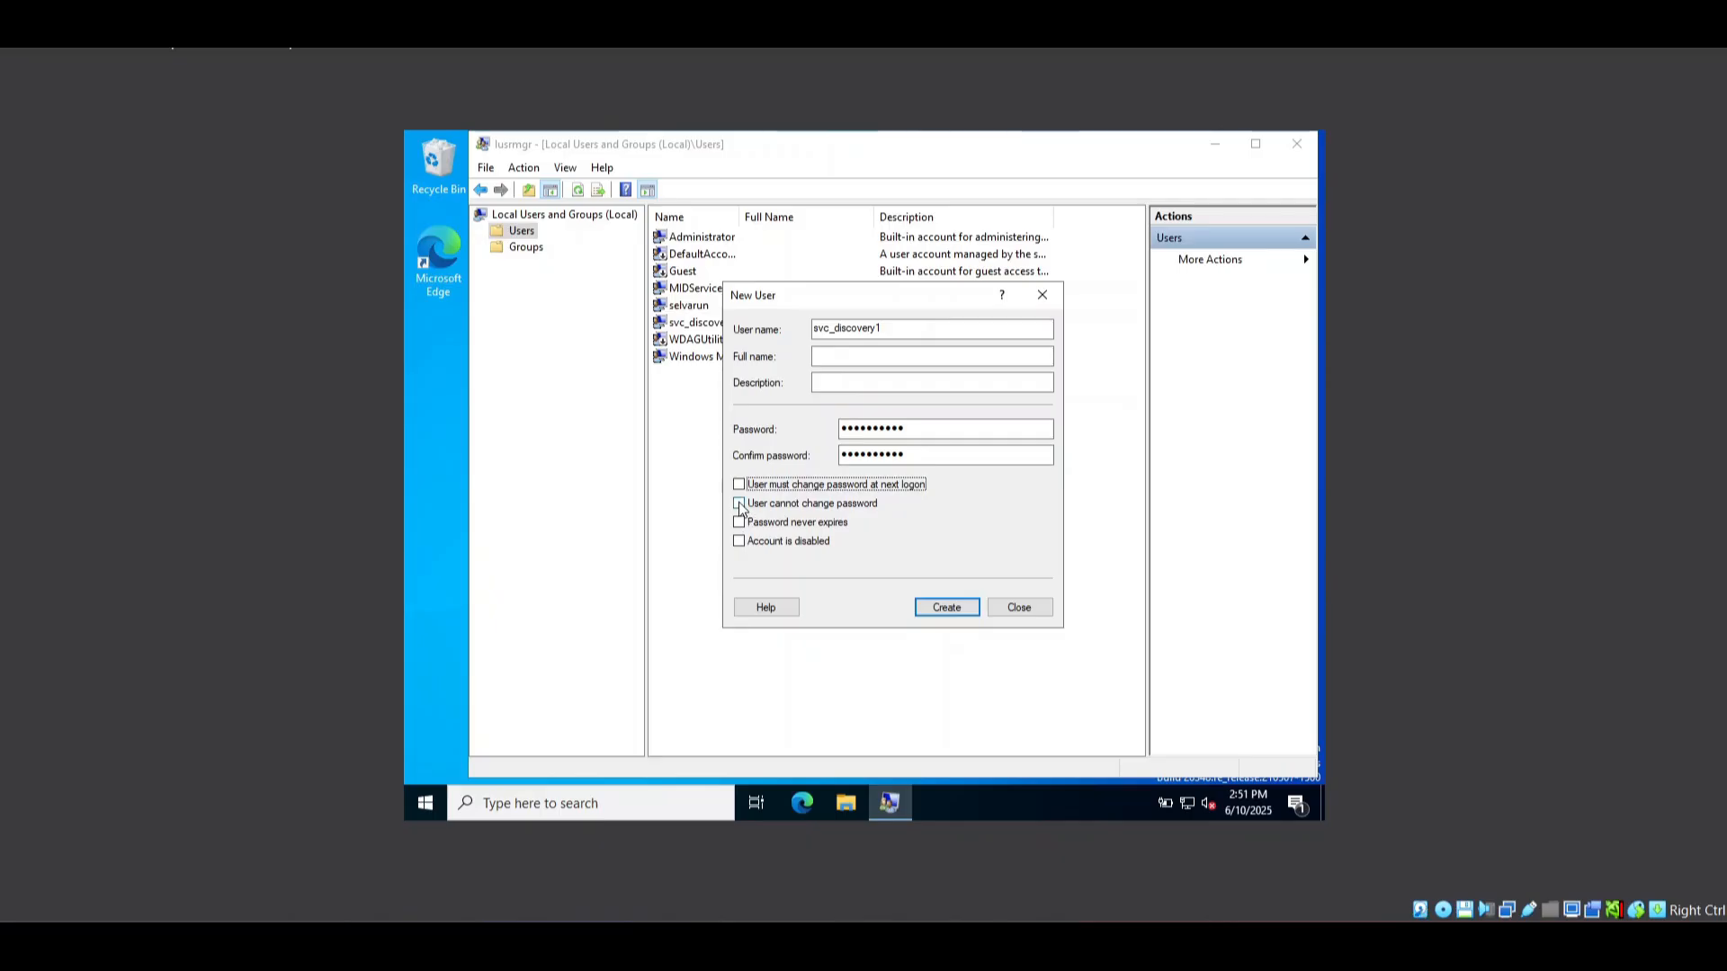
pyautogui.click(739, 506)
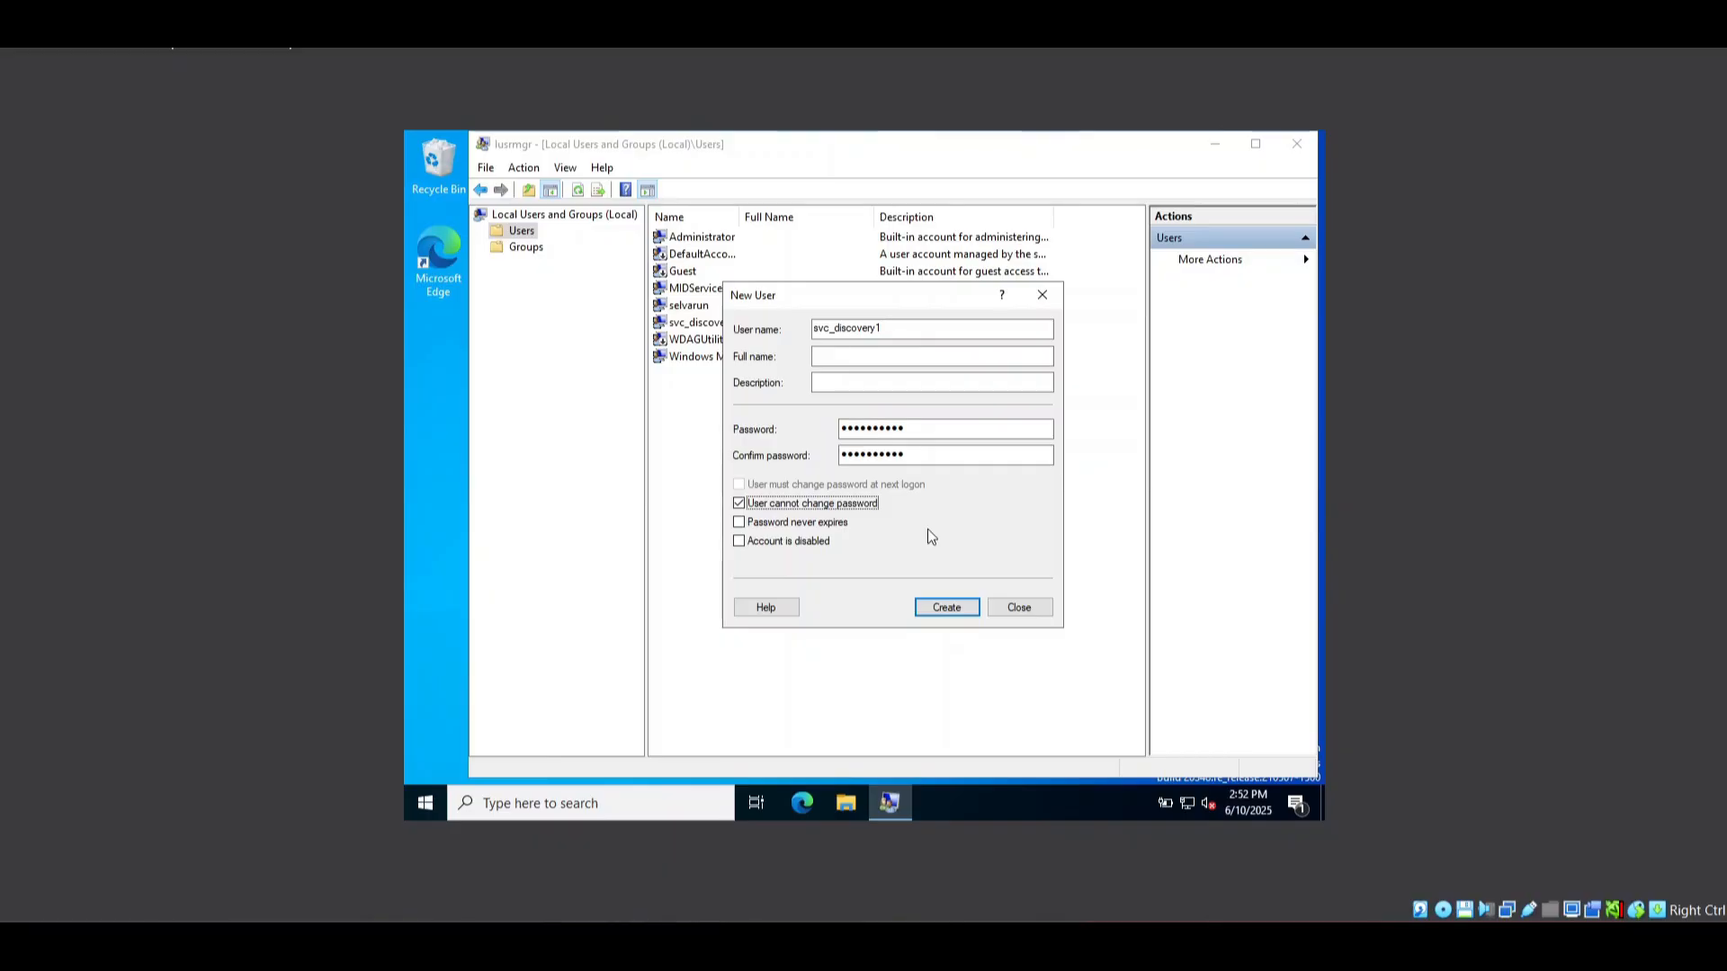
pyautogui.click(741, 523)
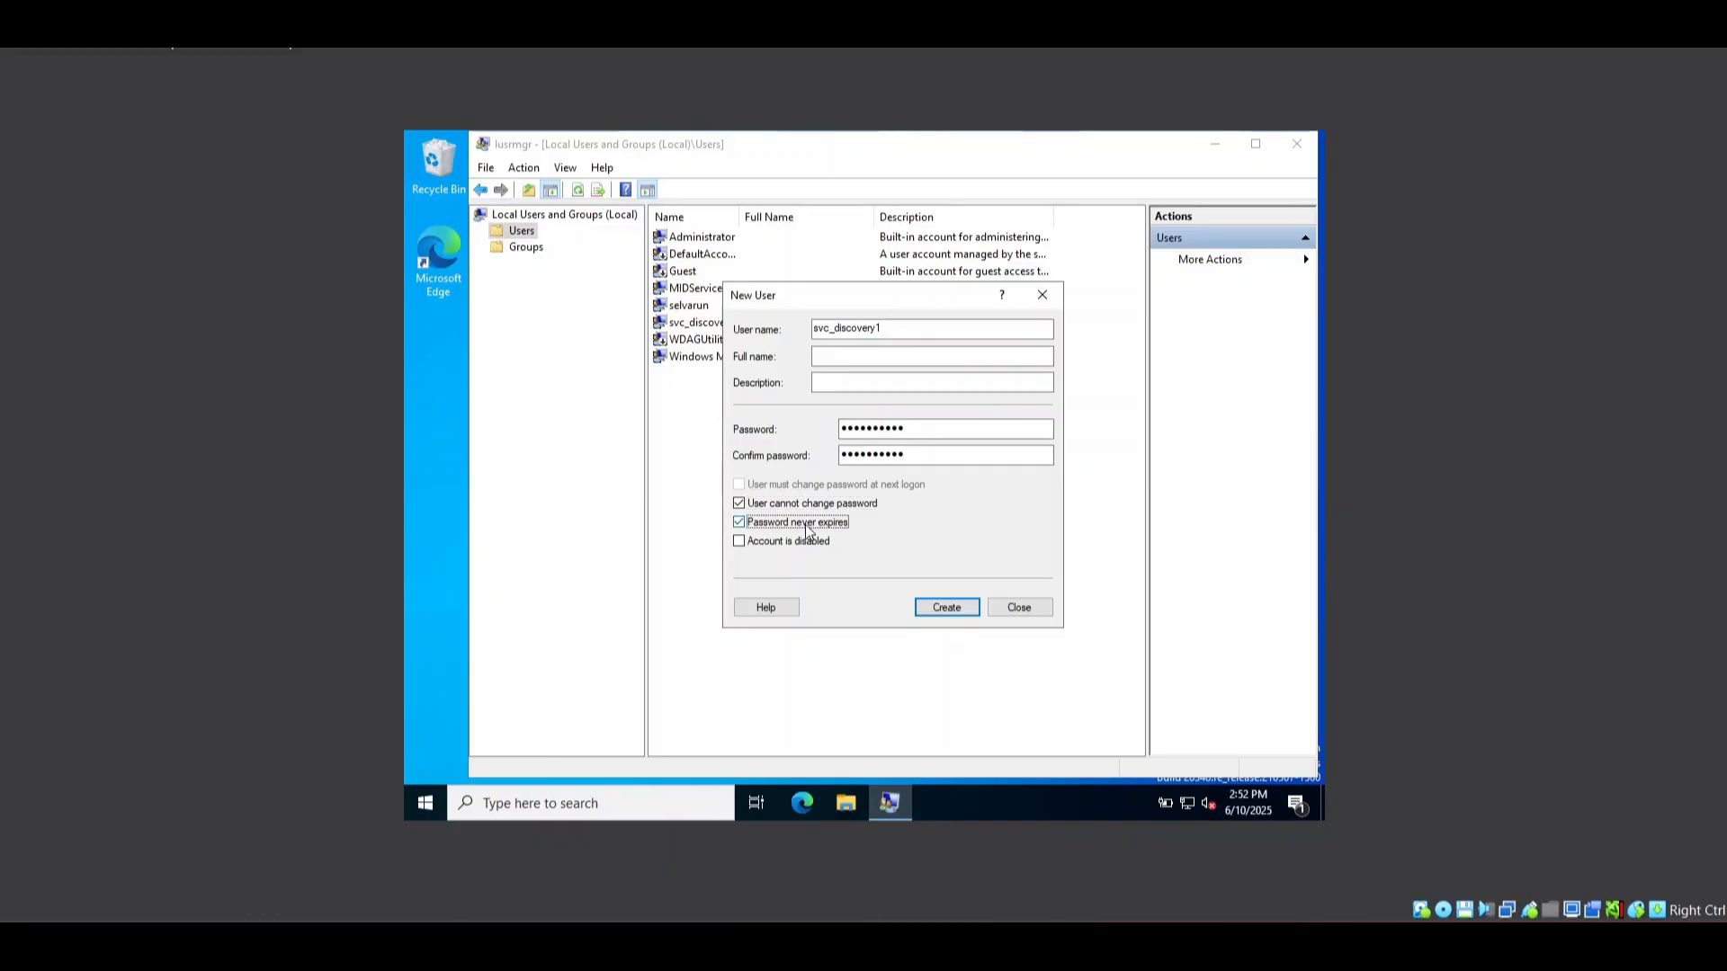
pyautogui.click(946, 608)
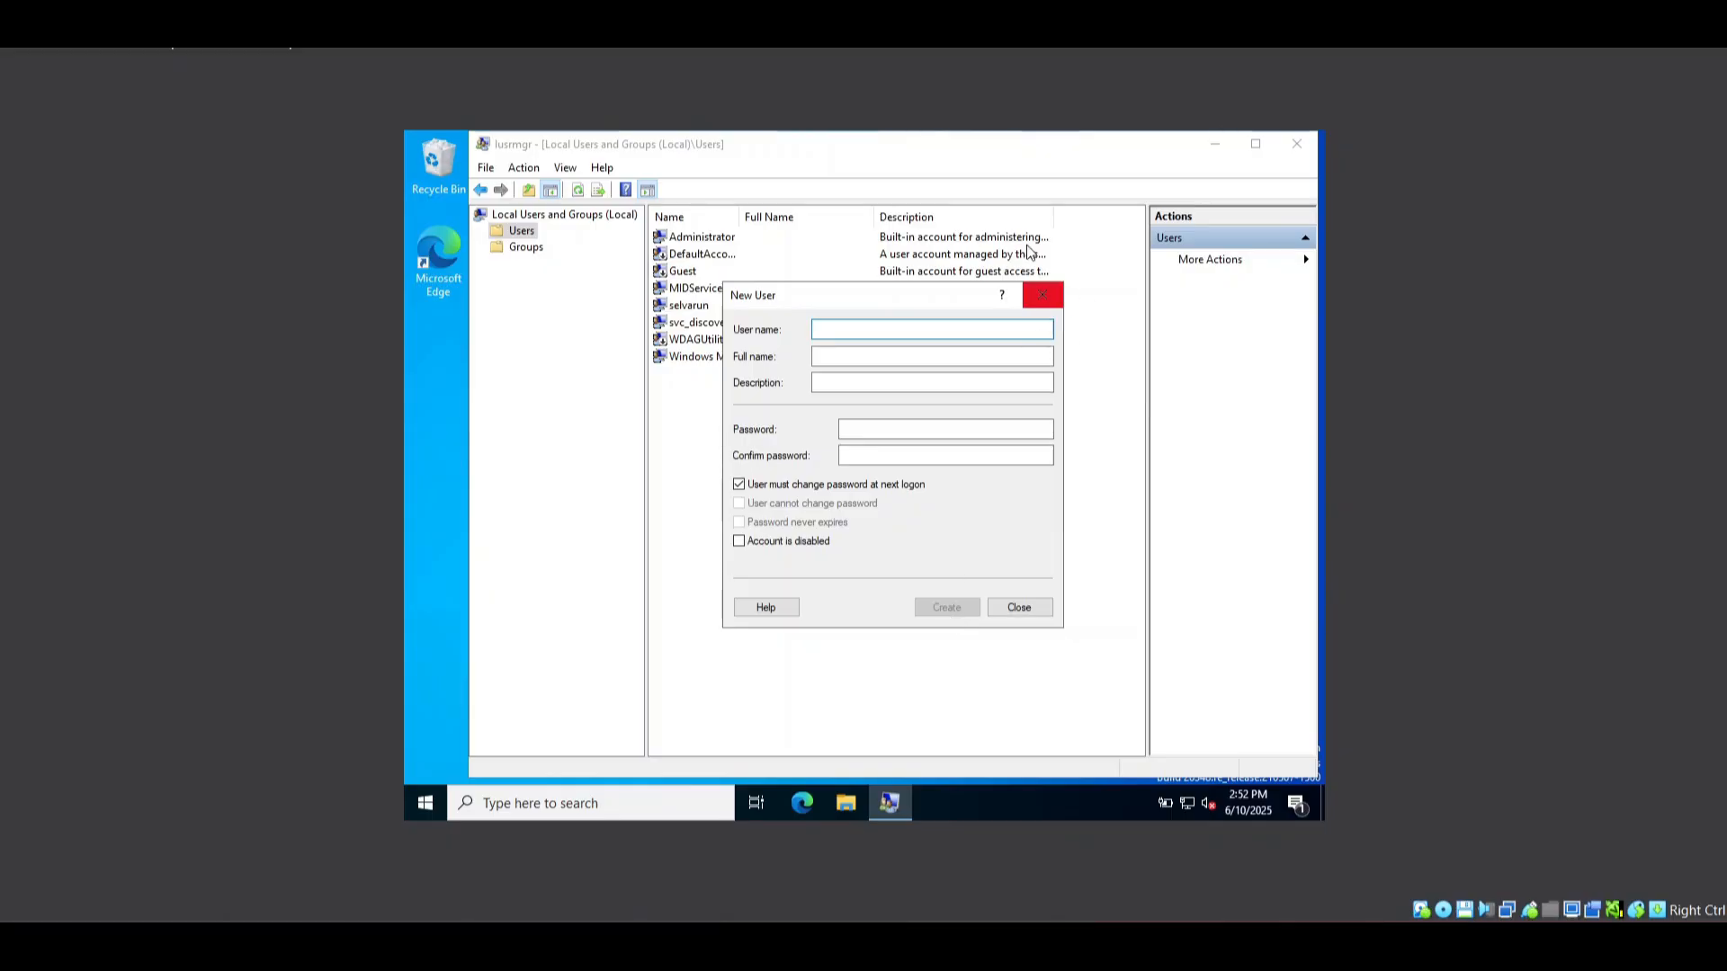
pyautogui.click(1035, 301)
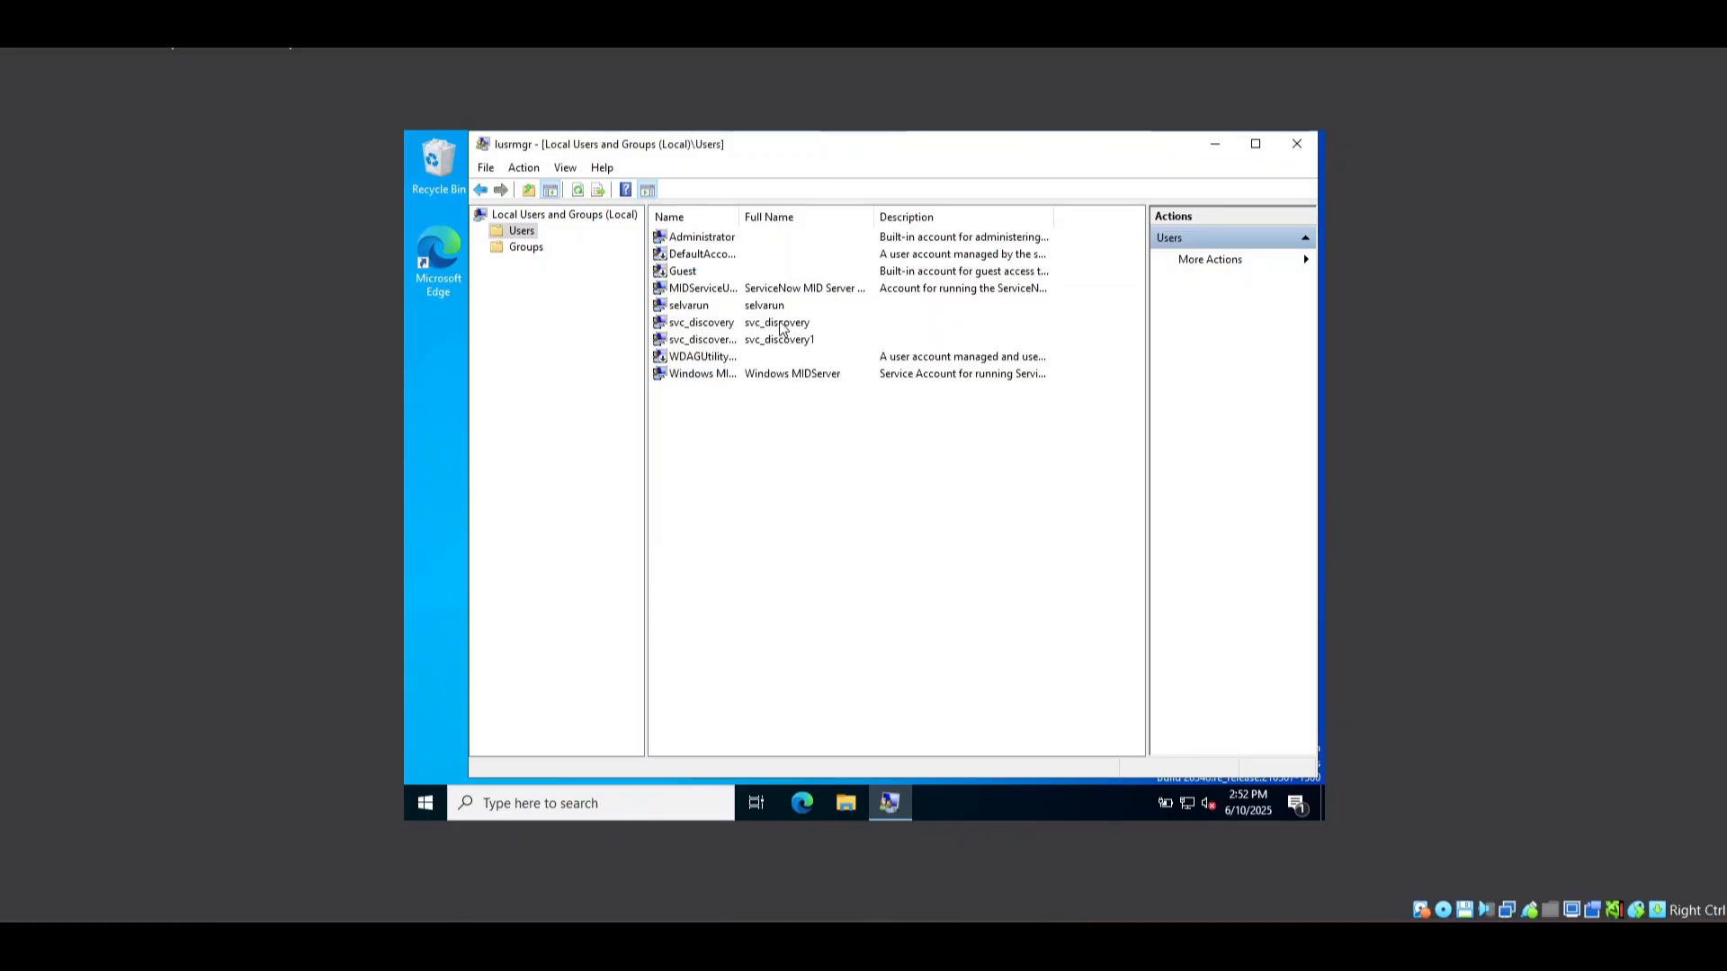
pyautogui.click(712, 342)
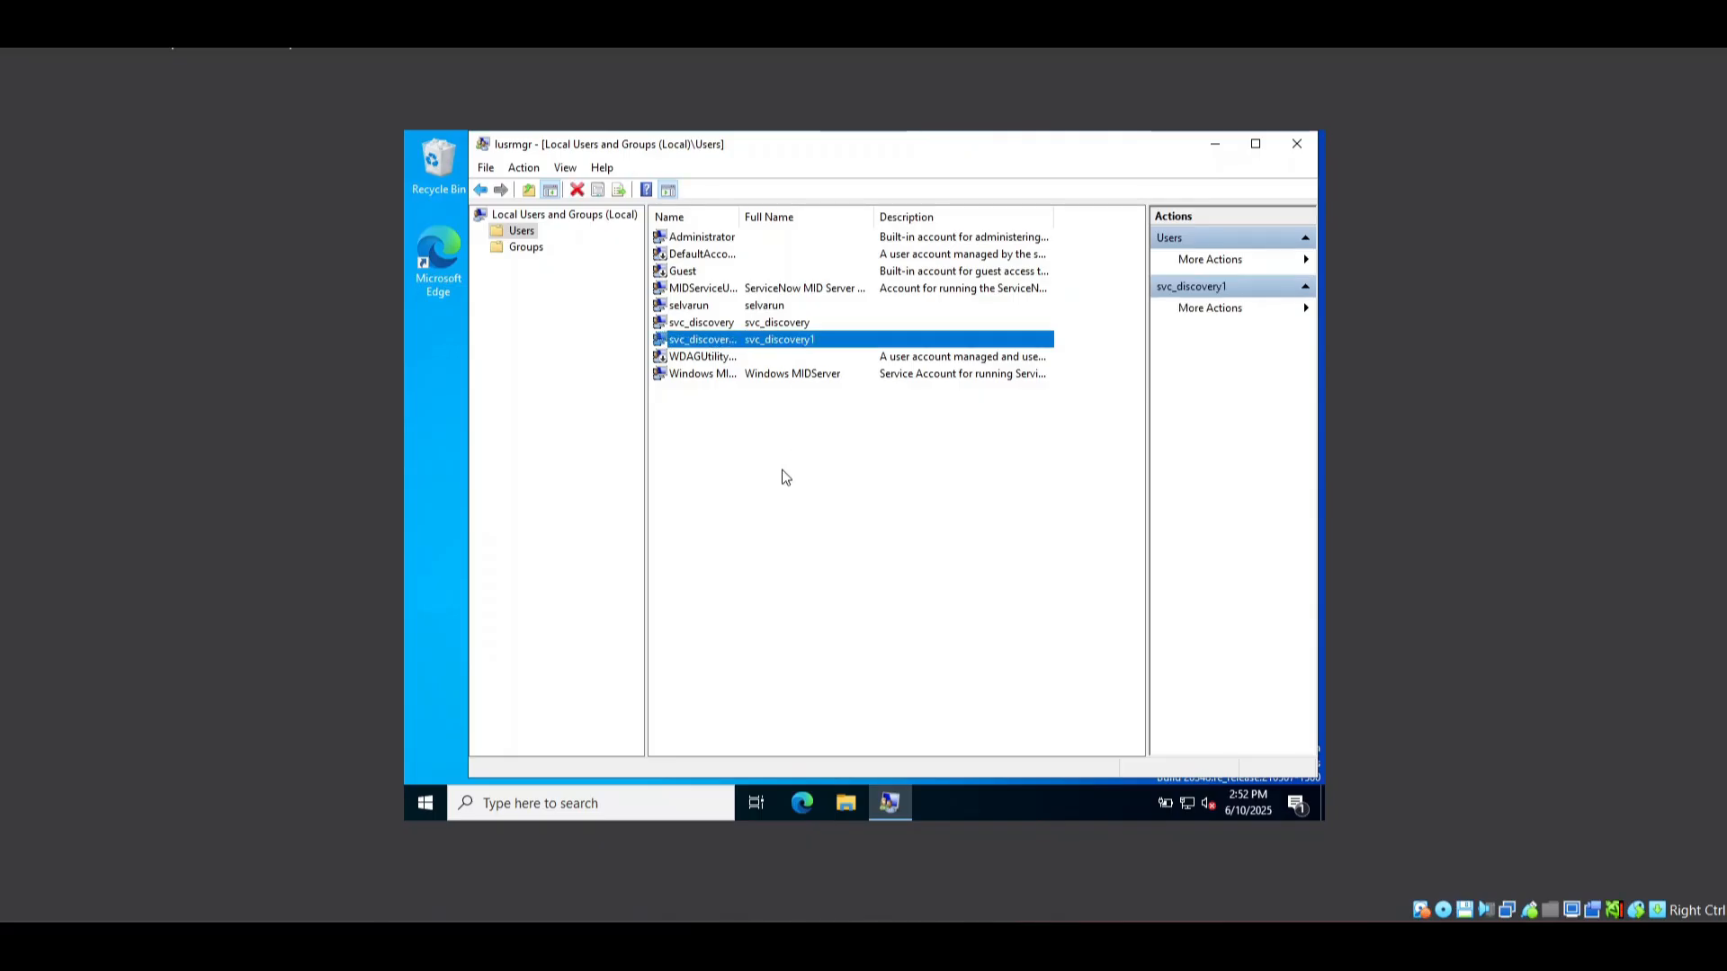
pyautogui.doubleClick(682, 346)
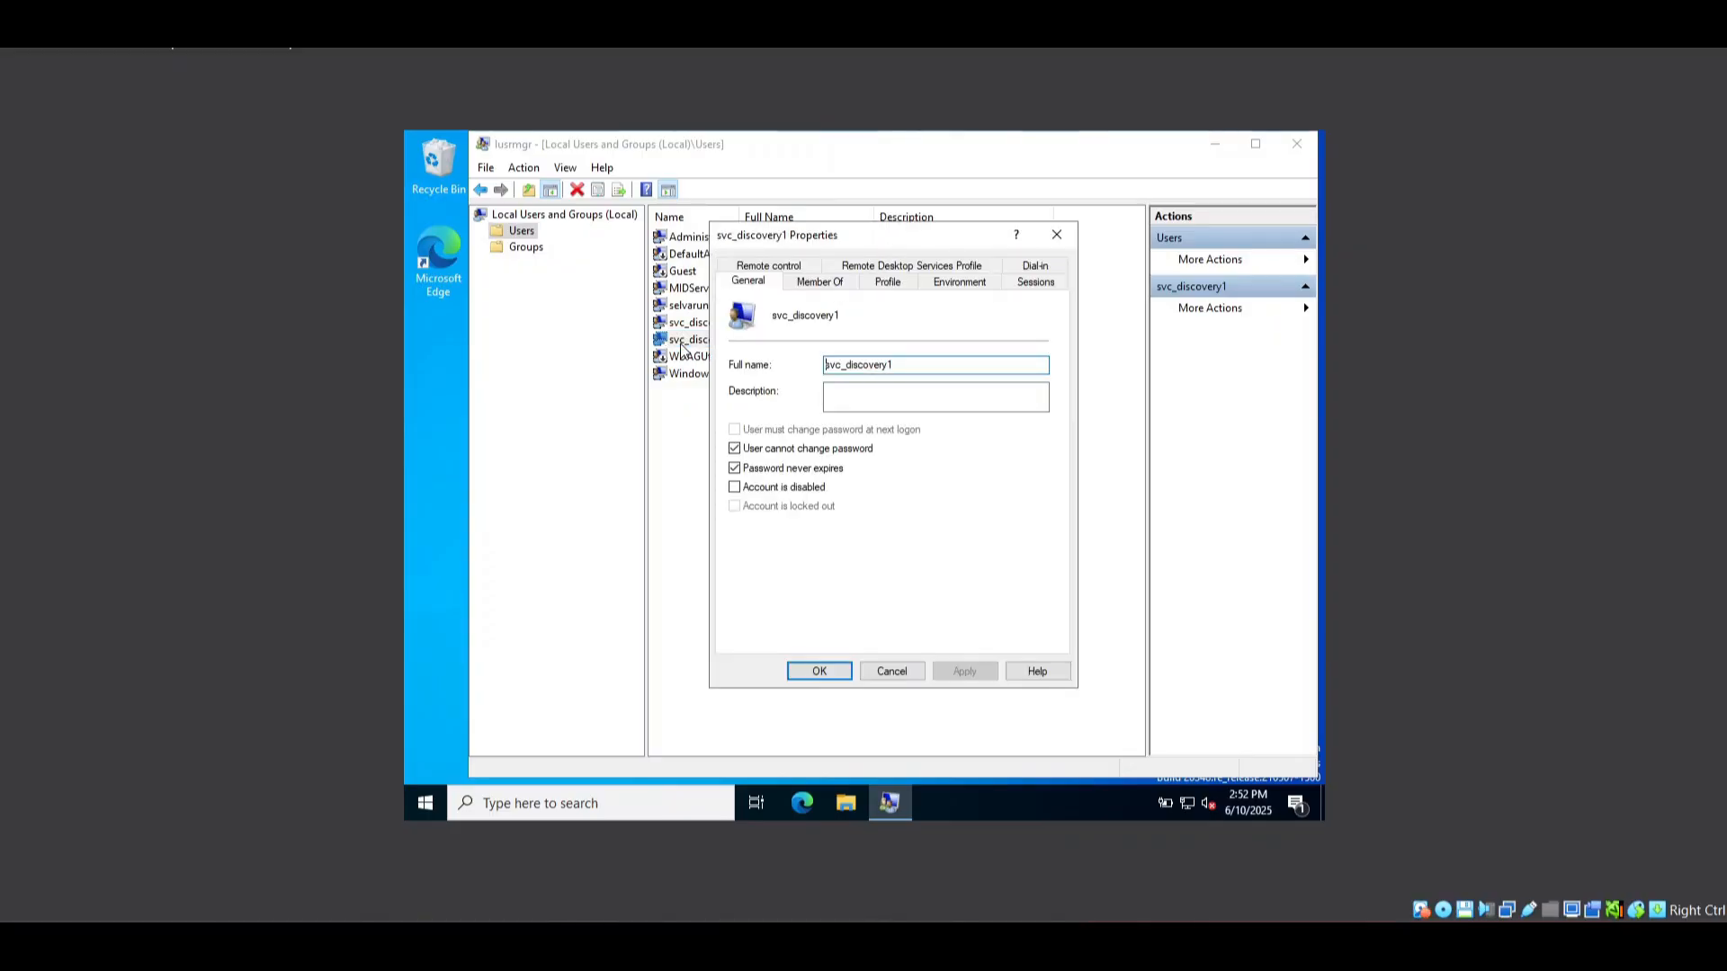
pyautogui.click(836, 284)
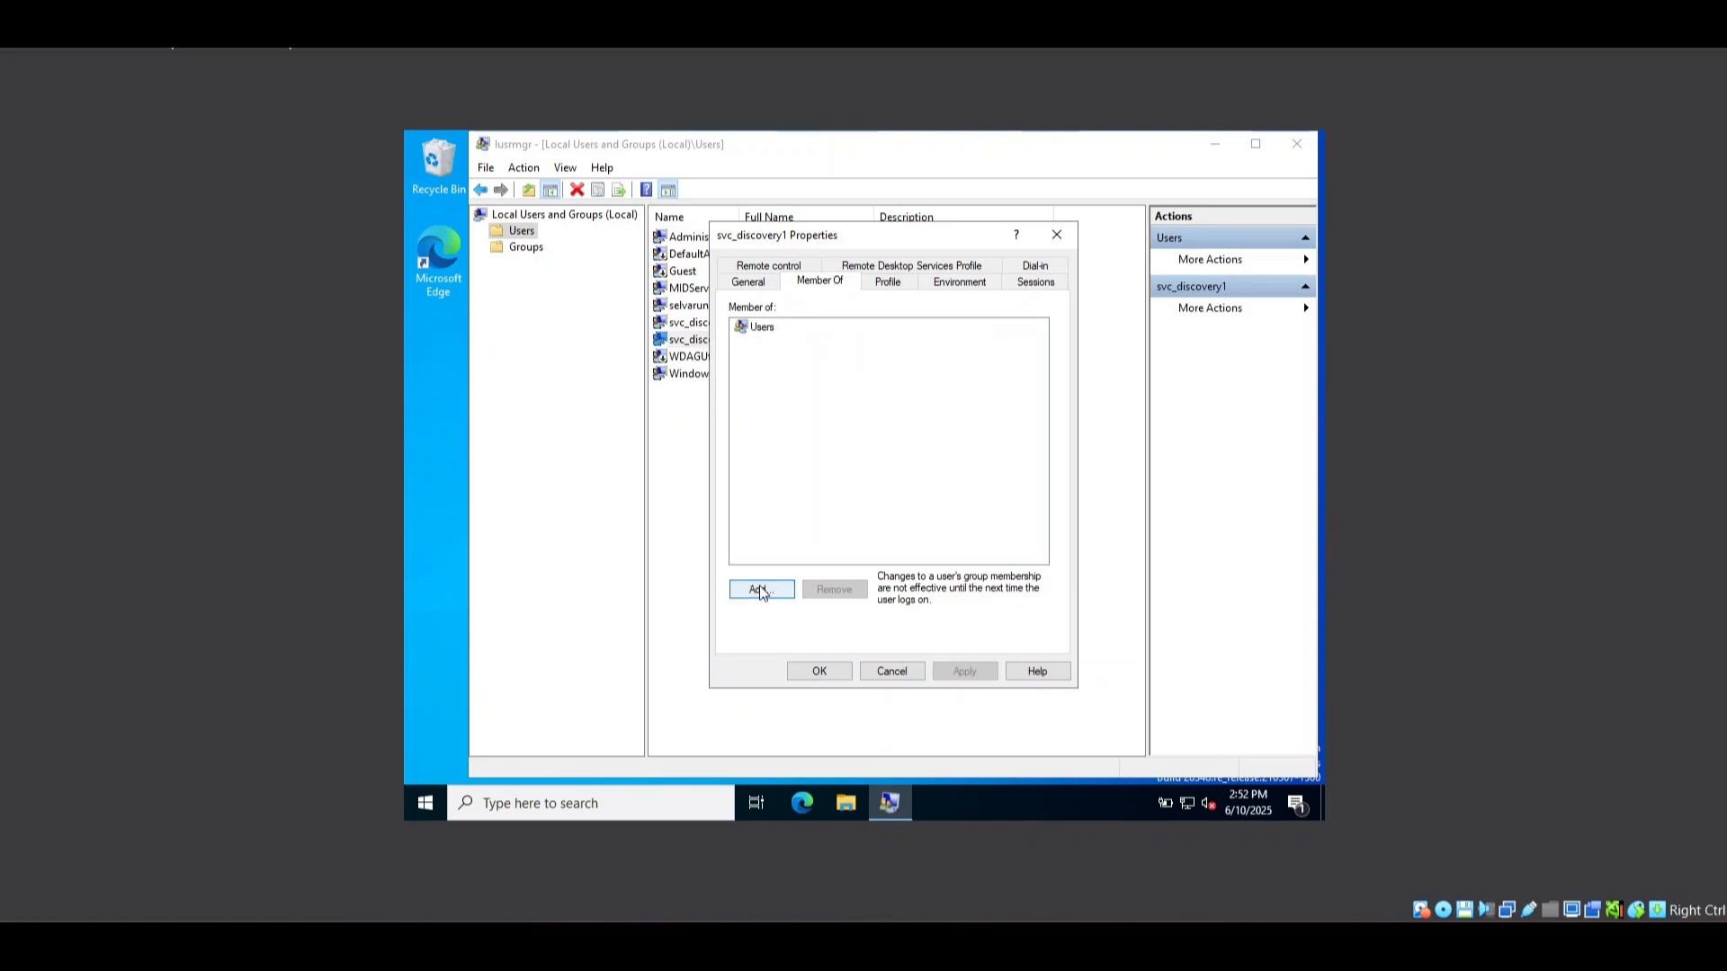
pyautogui.click(760, 590)
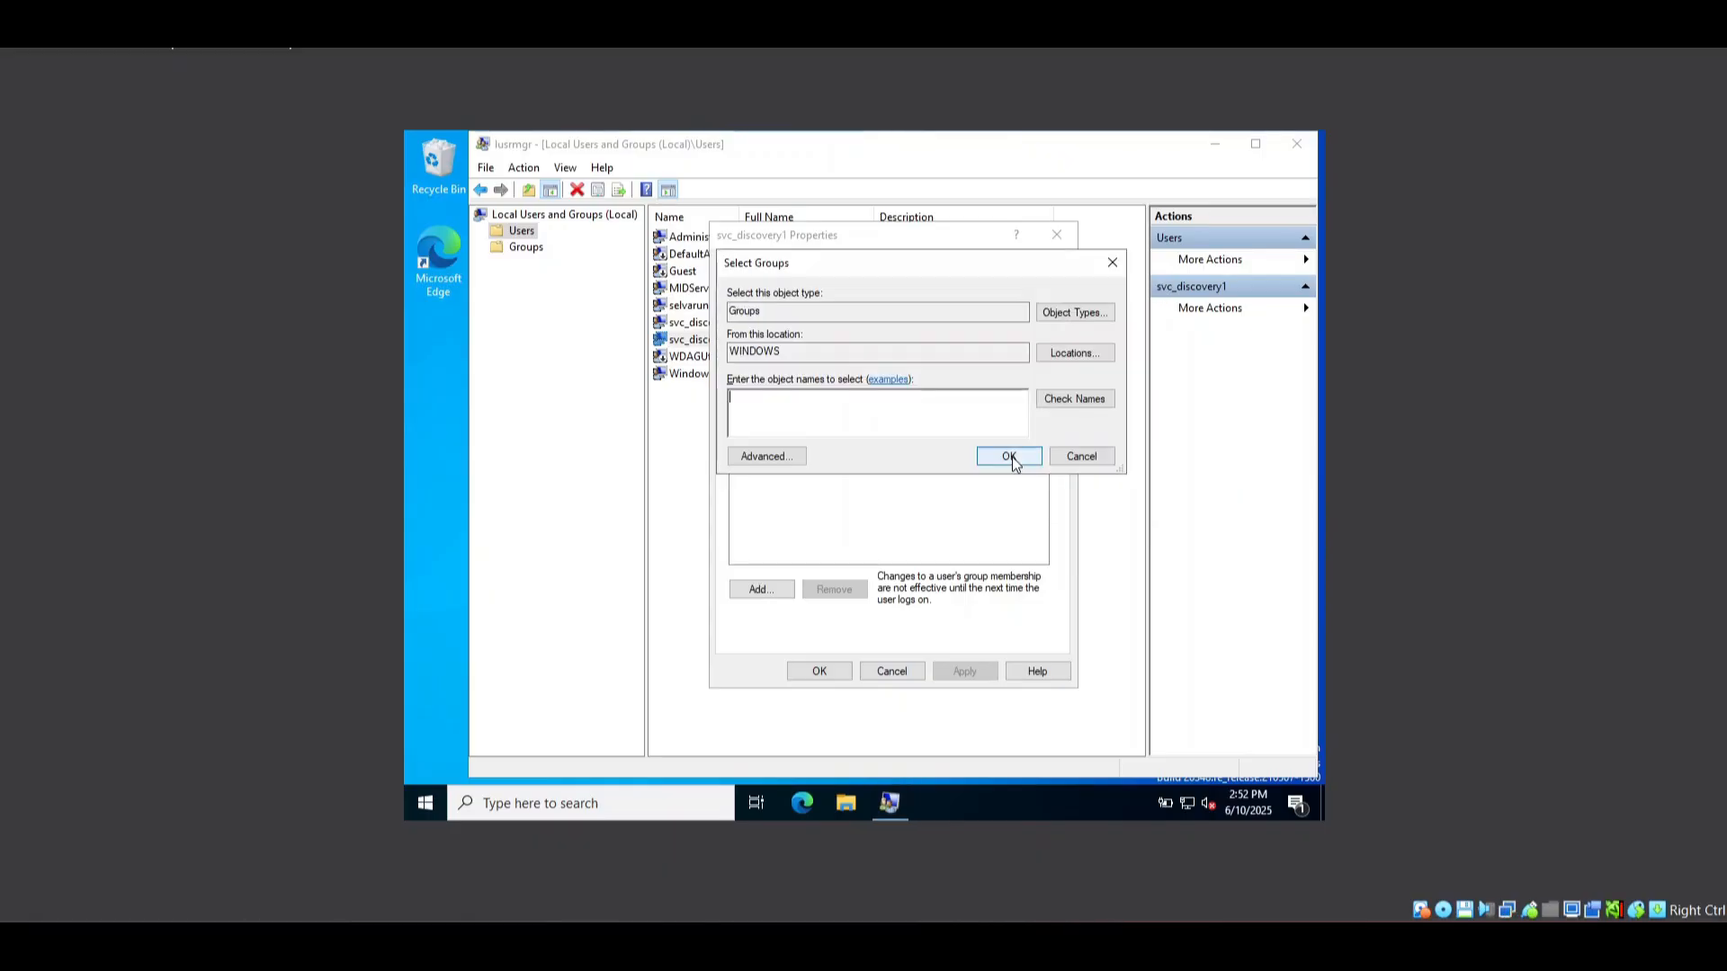
pyautogui.click(1083, 458)
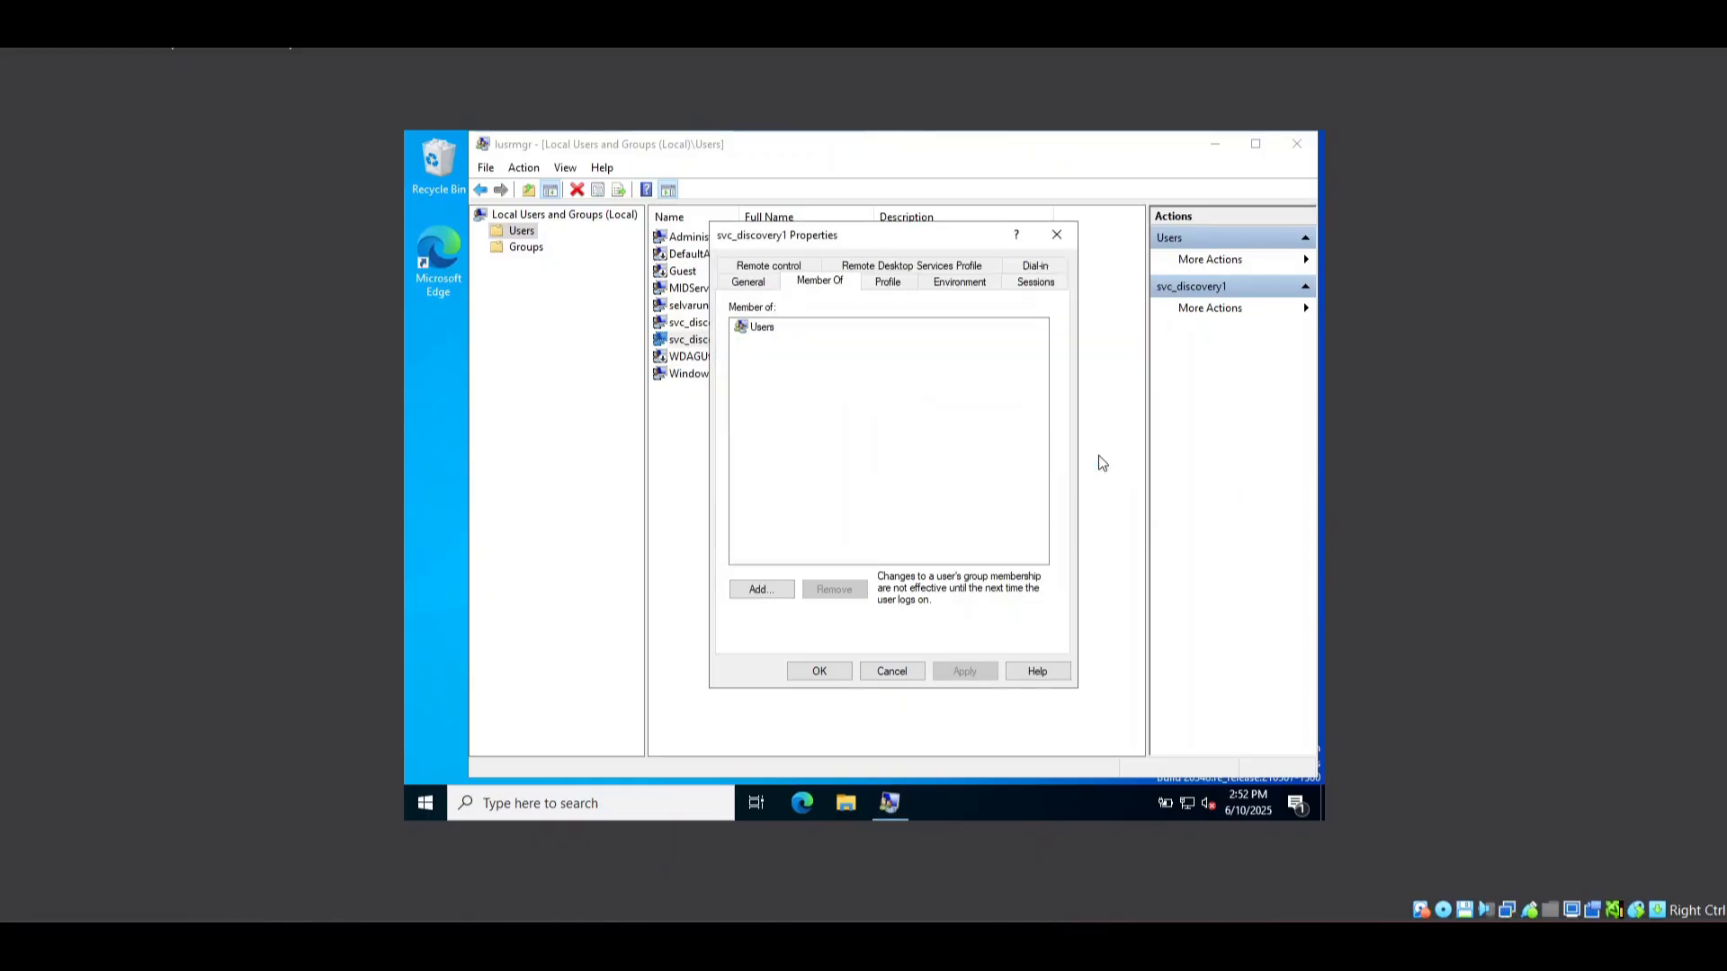
pyautogui.click(865, 672)
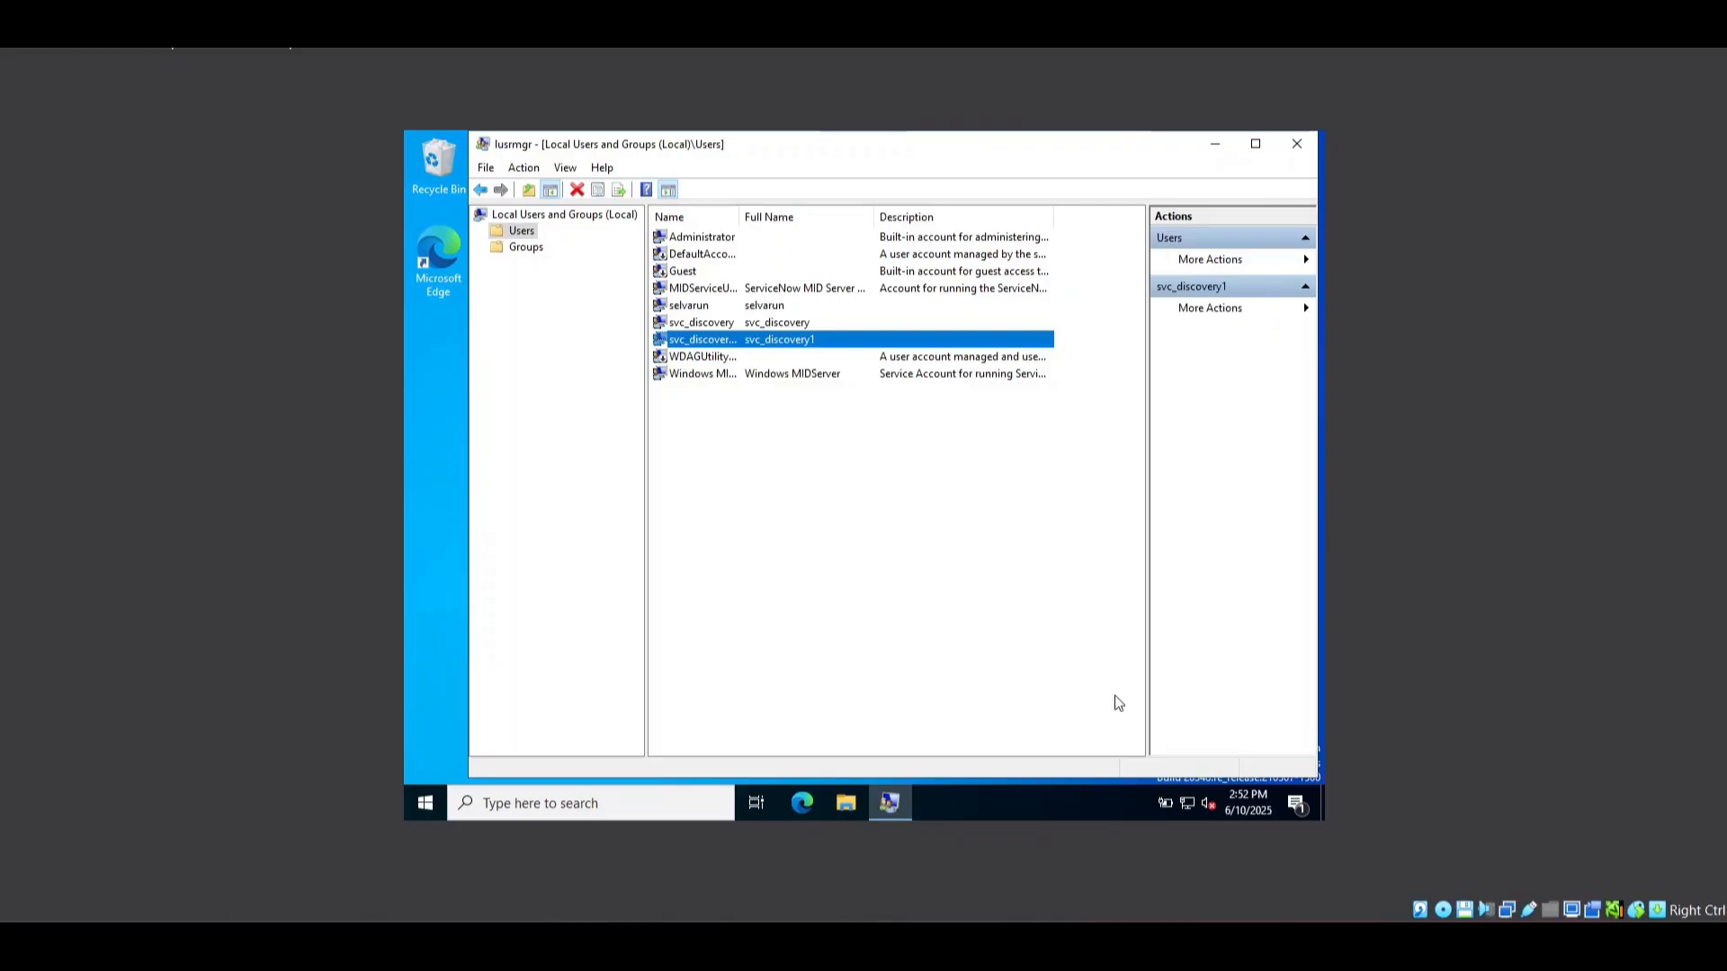
# Open the properties of the local Administrators group
pyautogui.click(528, 247)
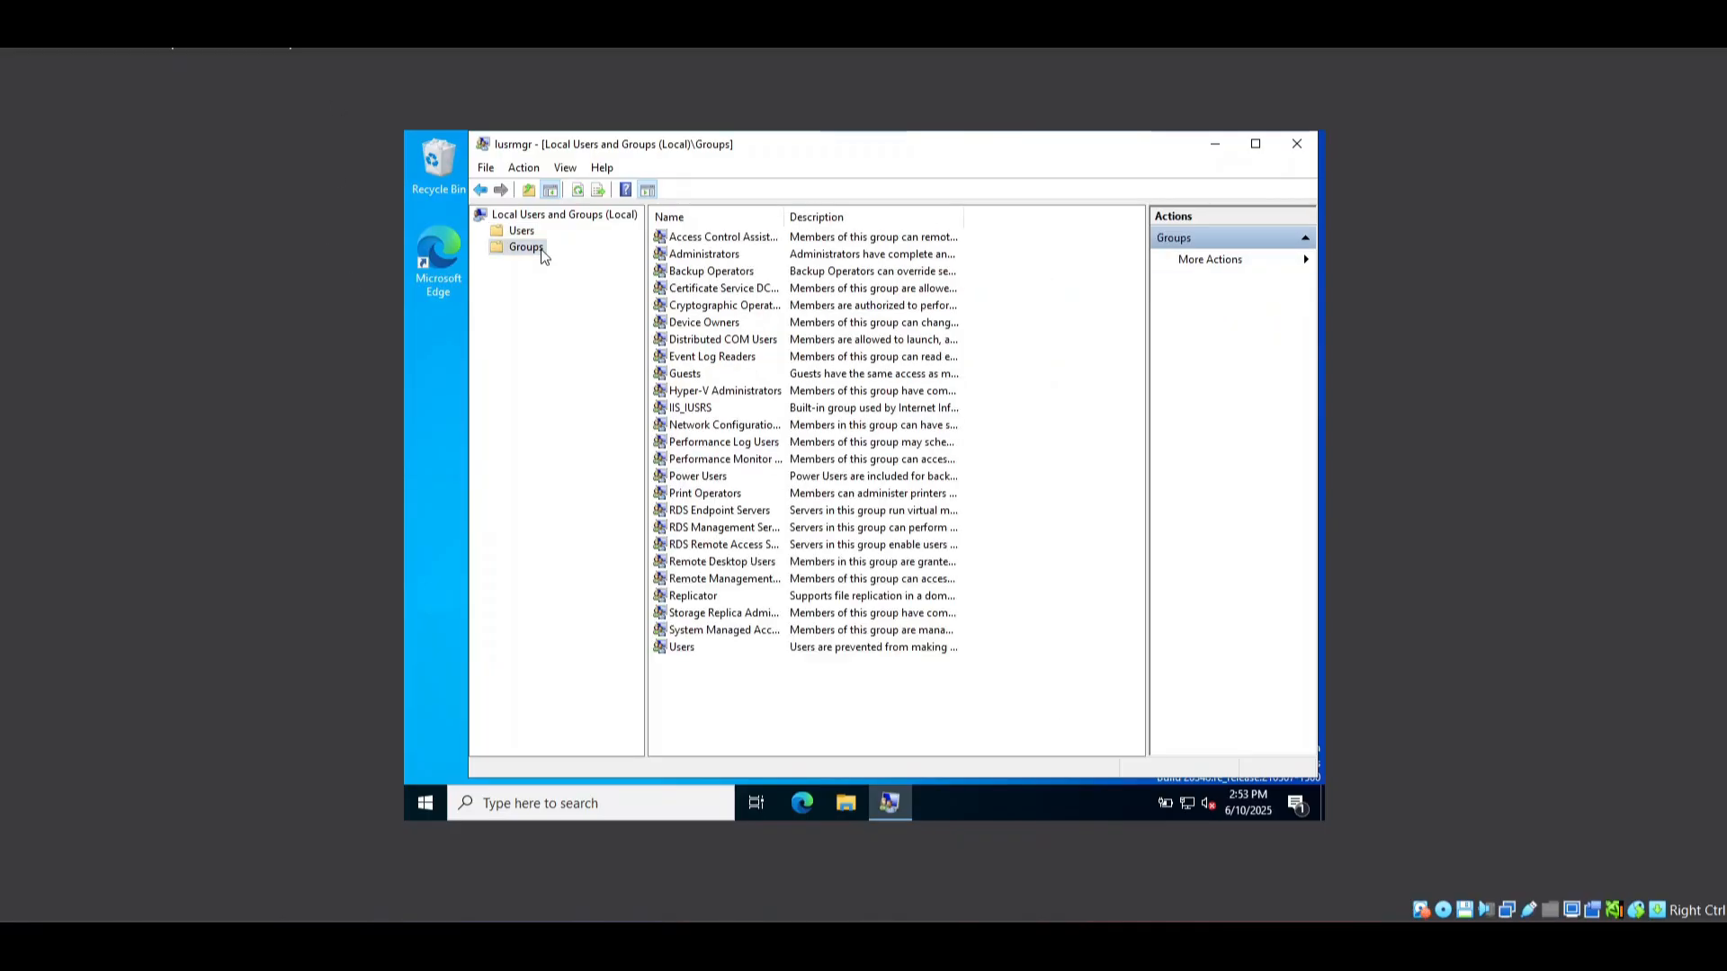
pyautogui.click(734, 256)
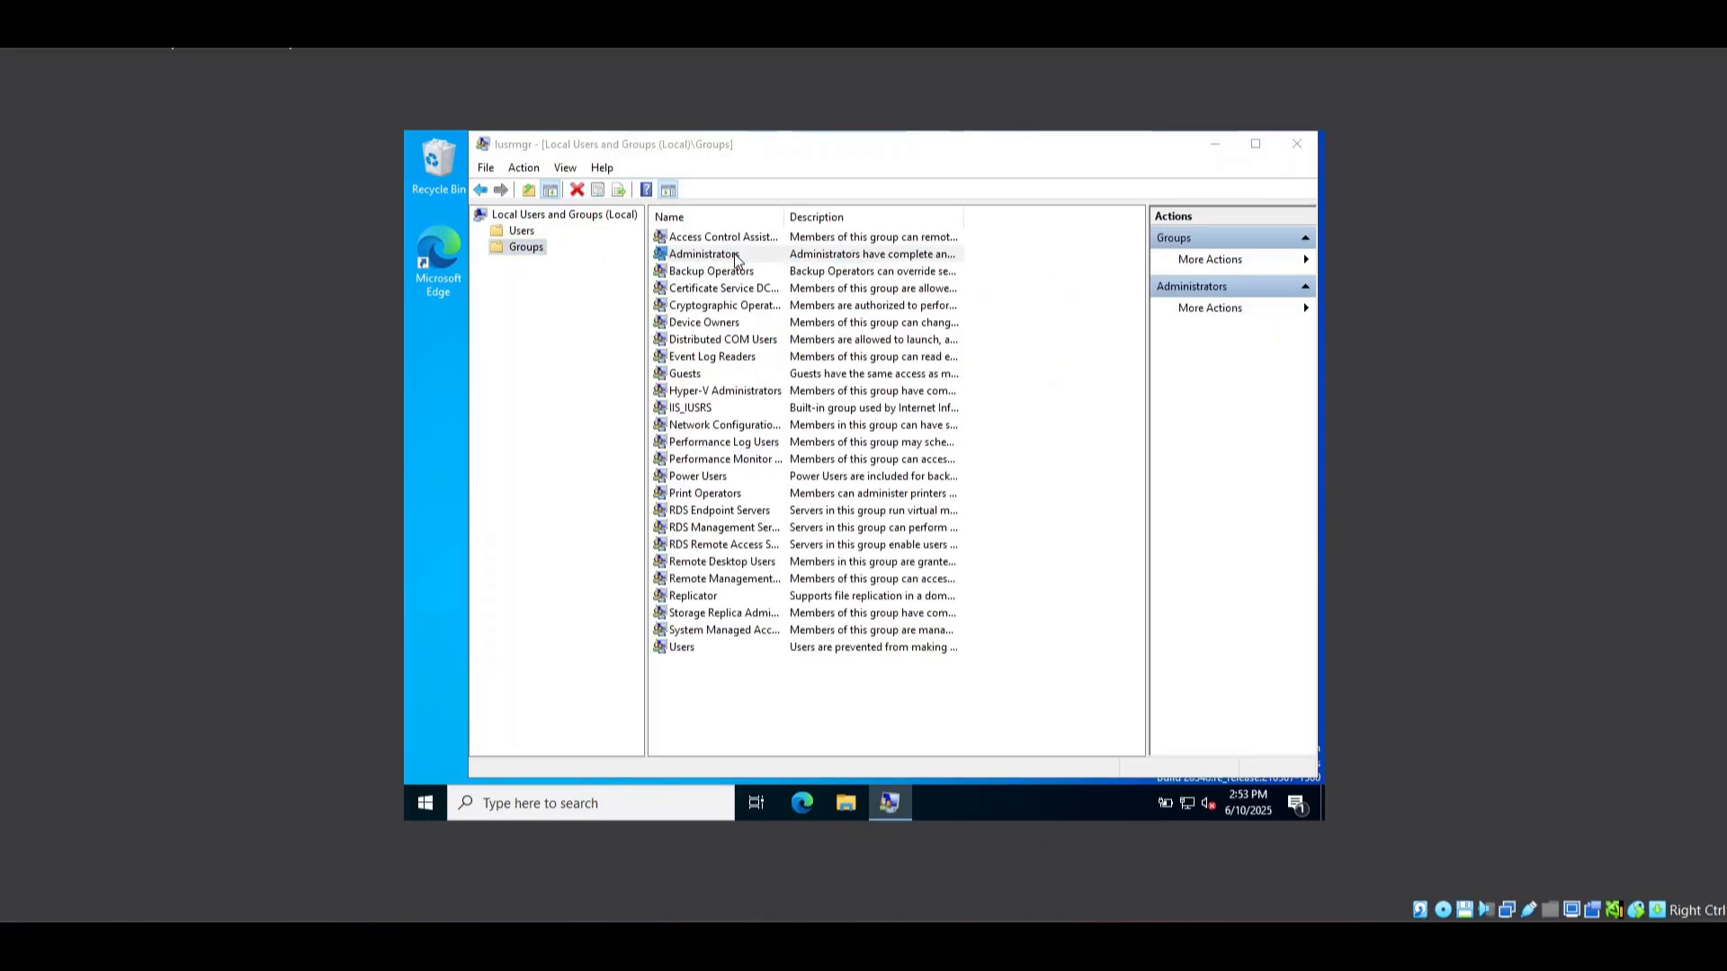
pyautogui.doubleClick(735, 258)
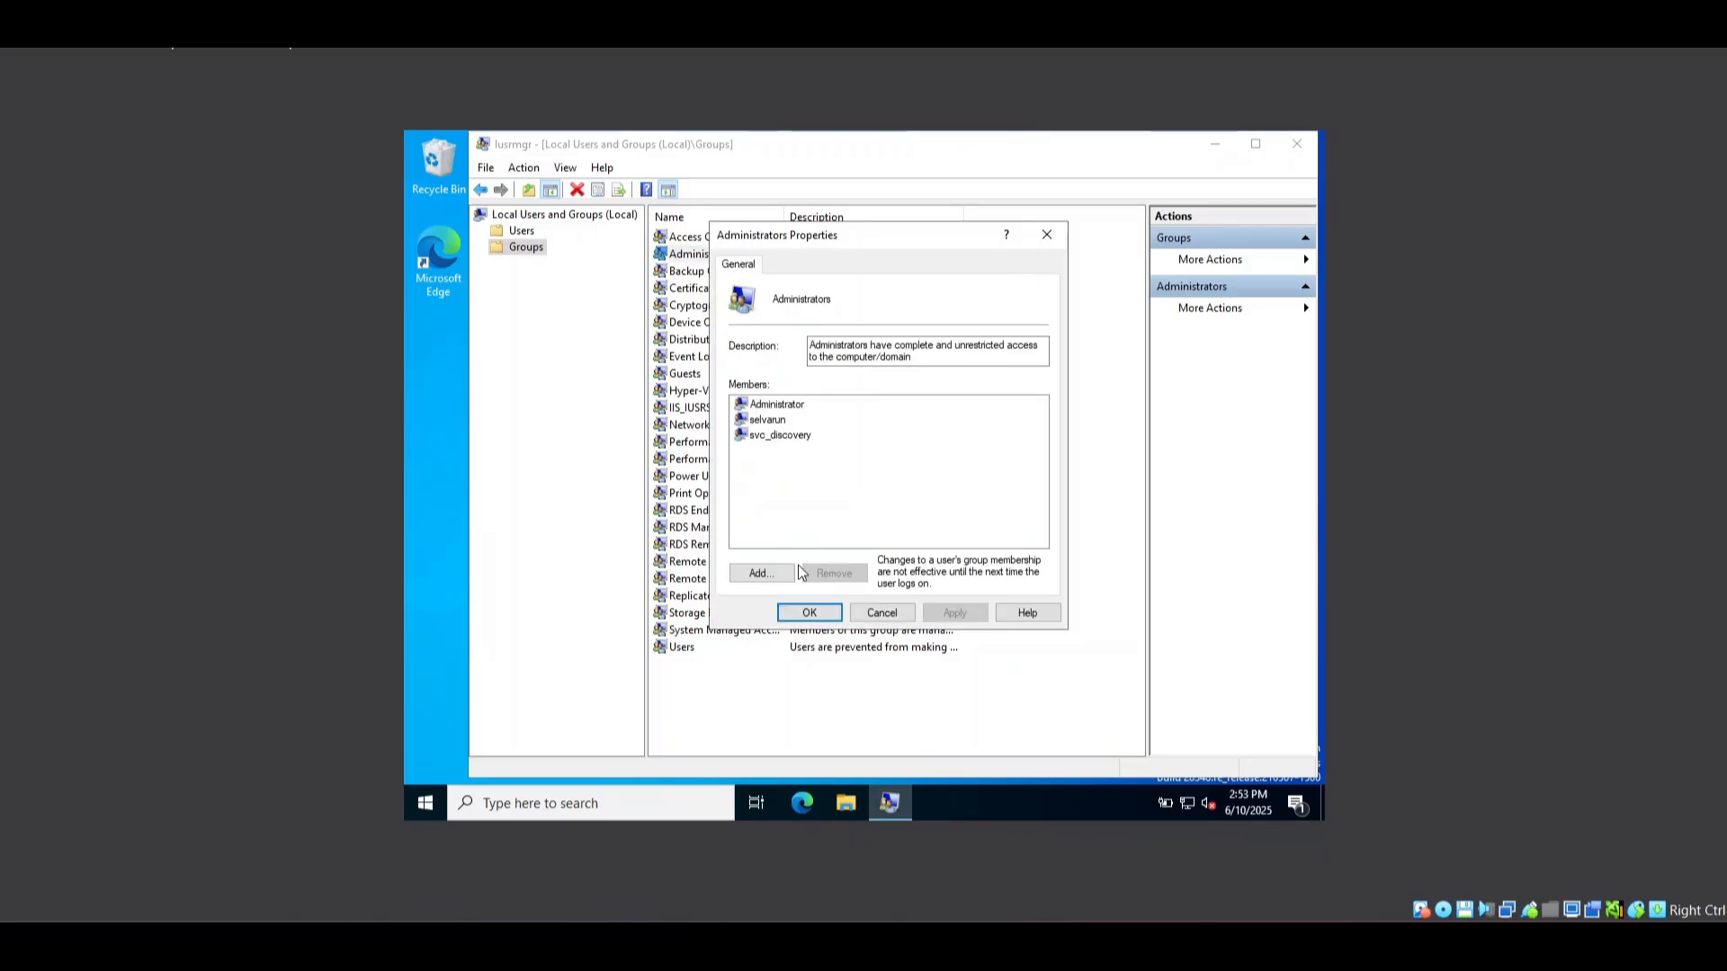
# Add svc_discovery1 as a member of the Administrators group and apply the membership change
pyautogui.click(772, 575)
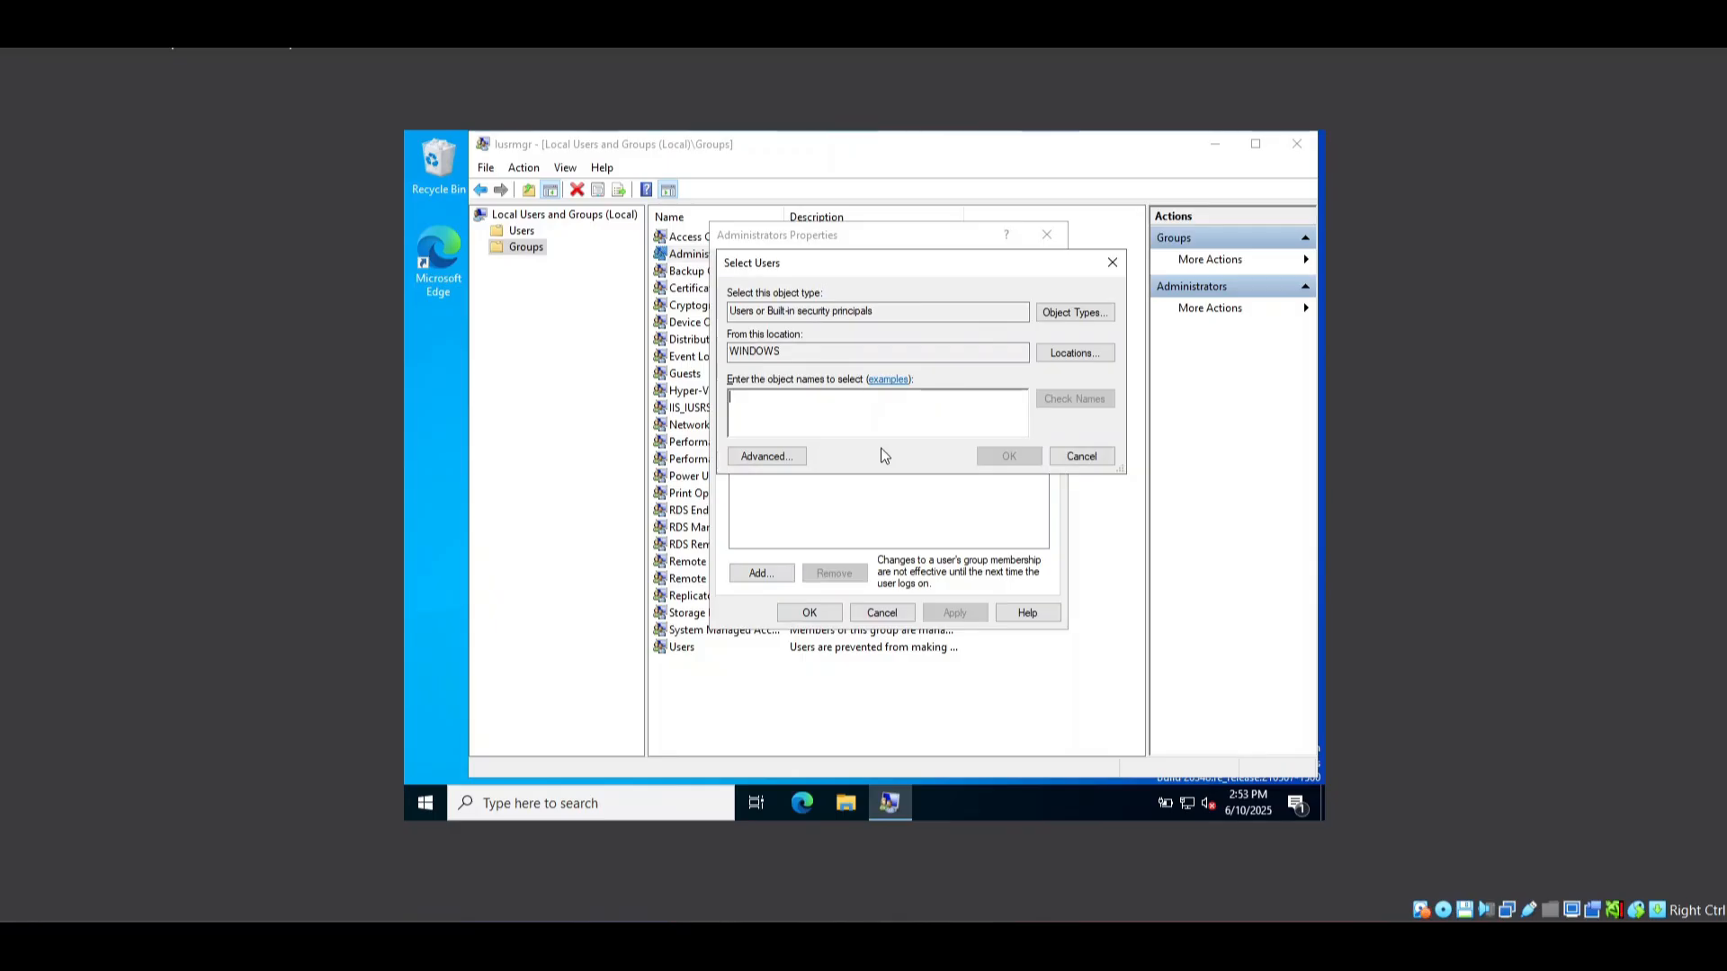
pyautogui.write('ssvc_discovery1')
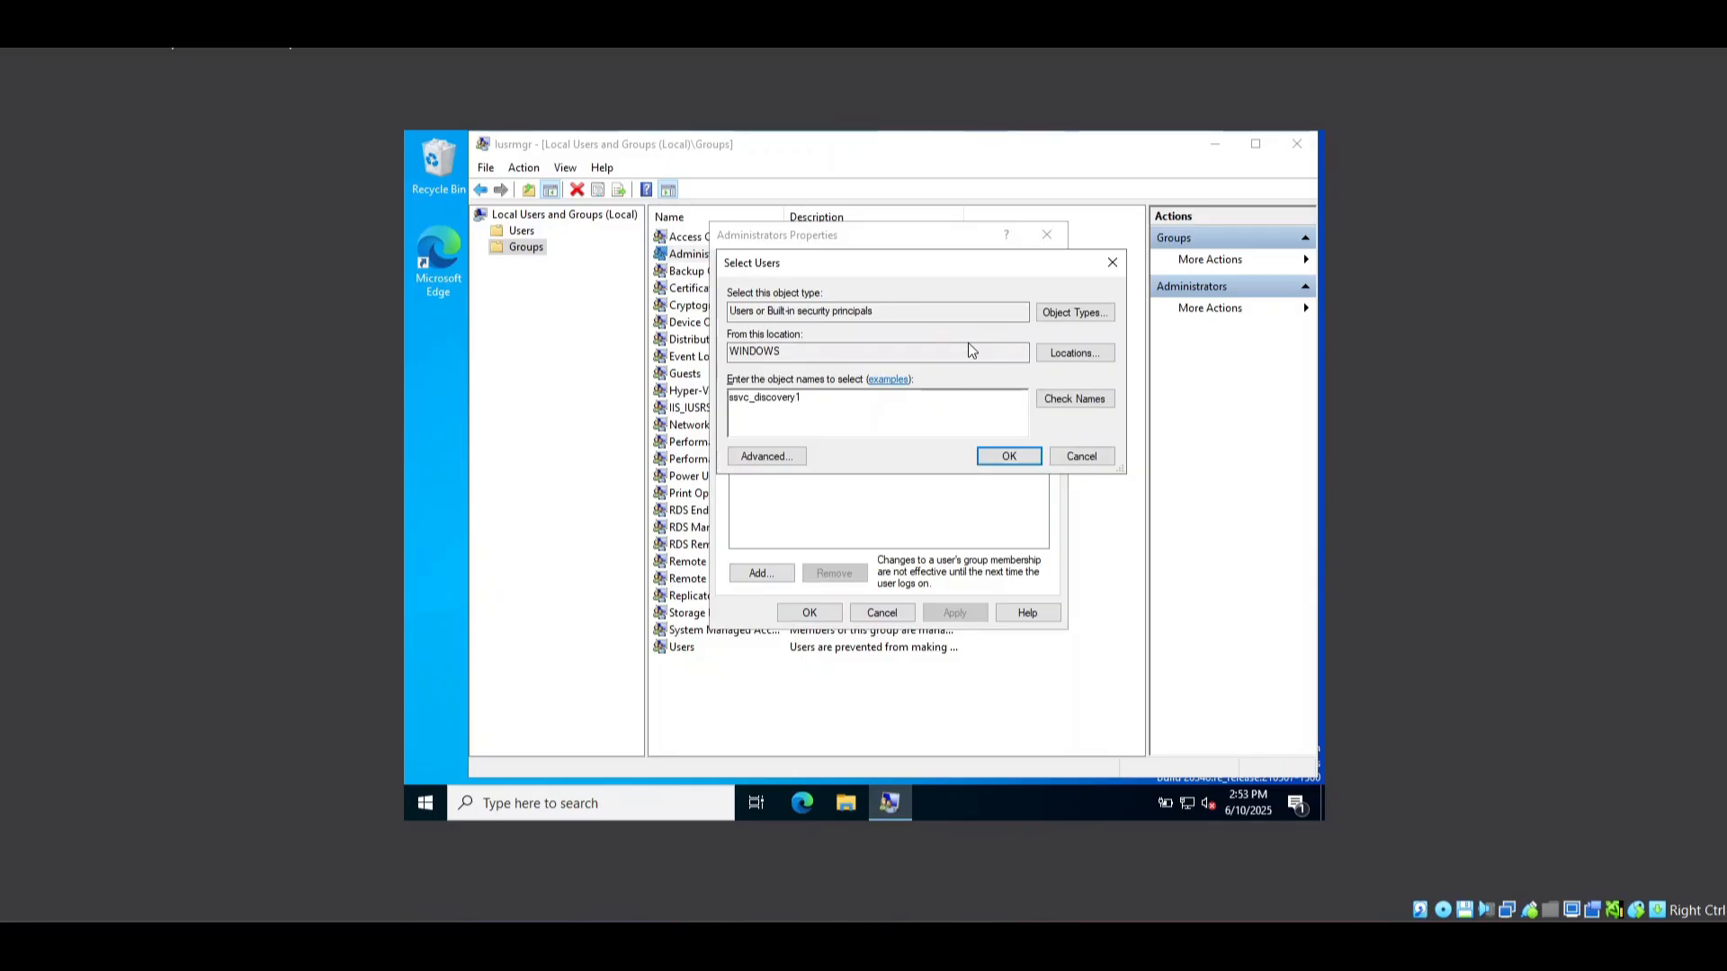
pyautogui.click(1045, 404)
pyautogui.click(1104, 551)
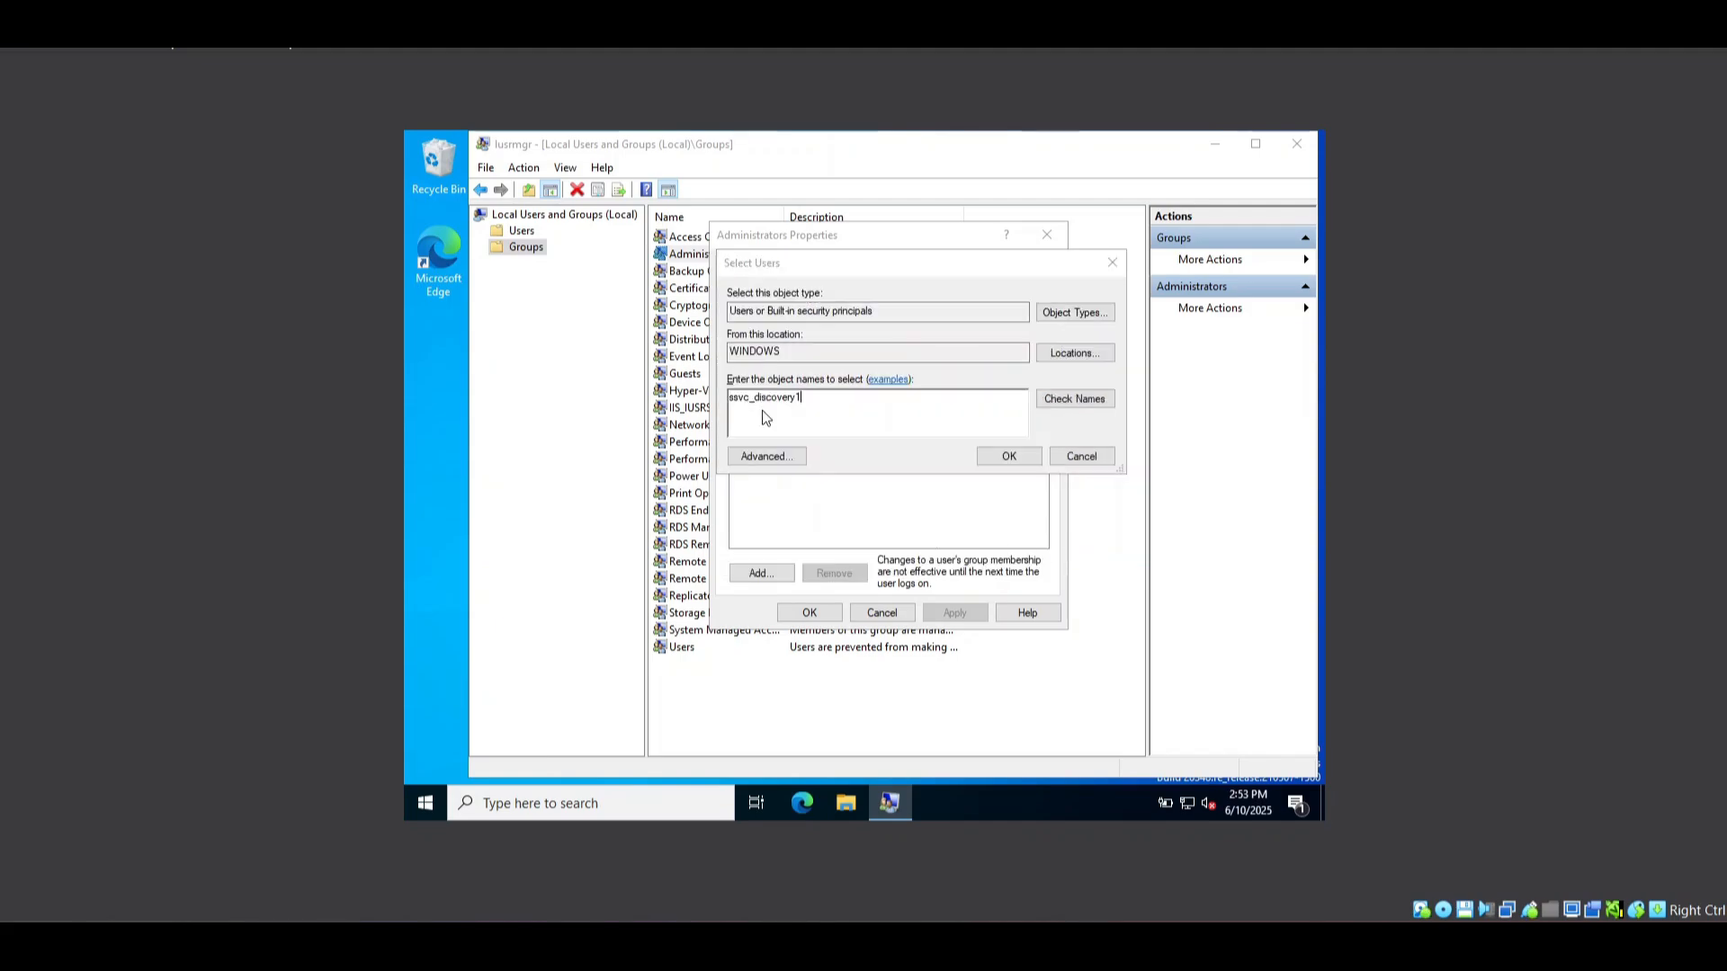
pyautogui.click(736, 397)
pyautogui.press('BackSpace')
pyautogui.click(1006, 463)
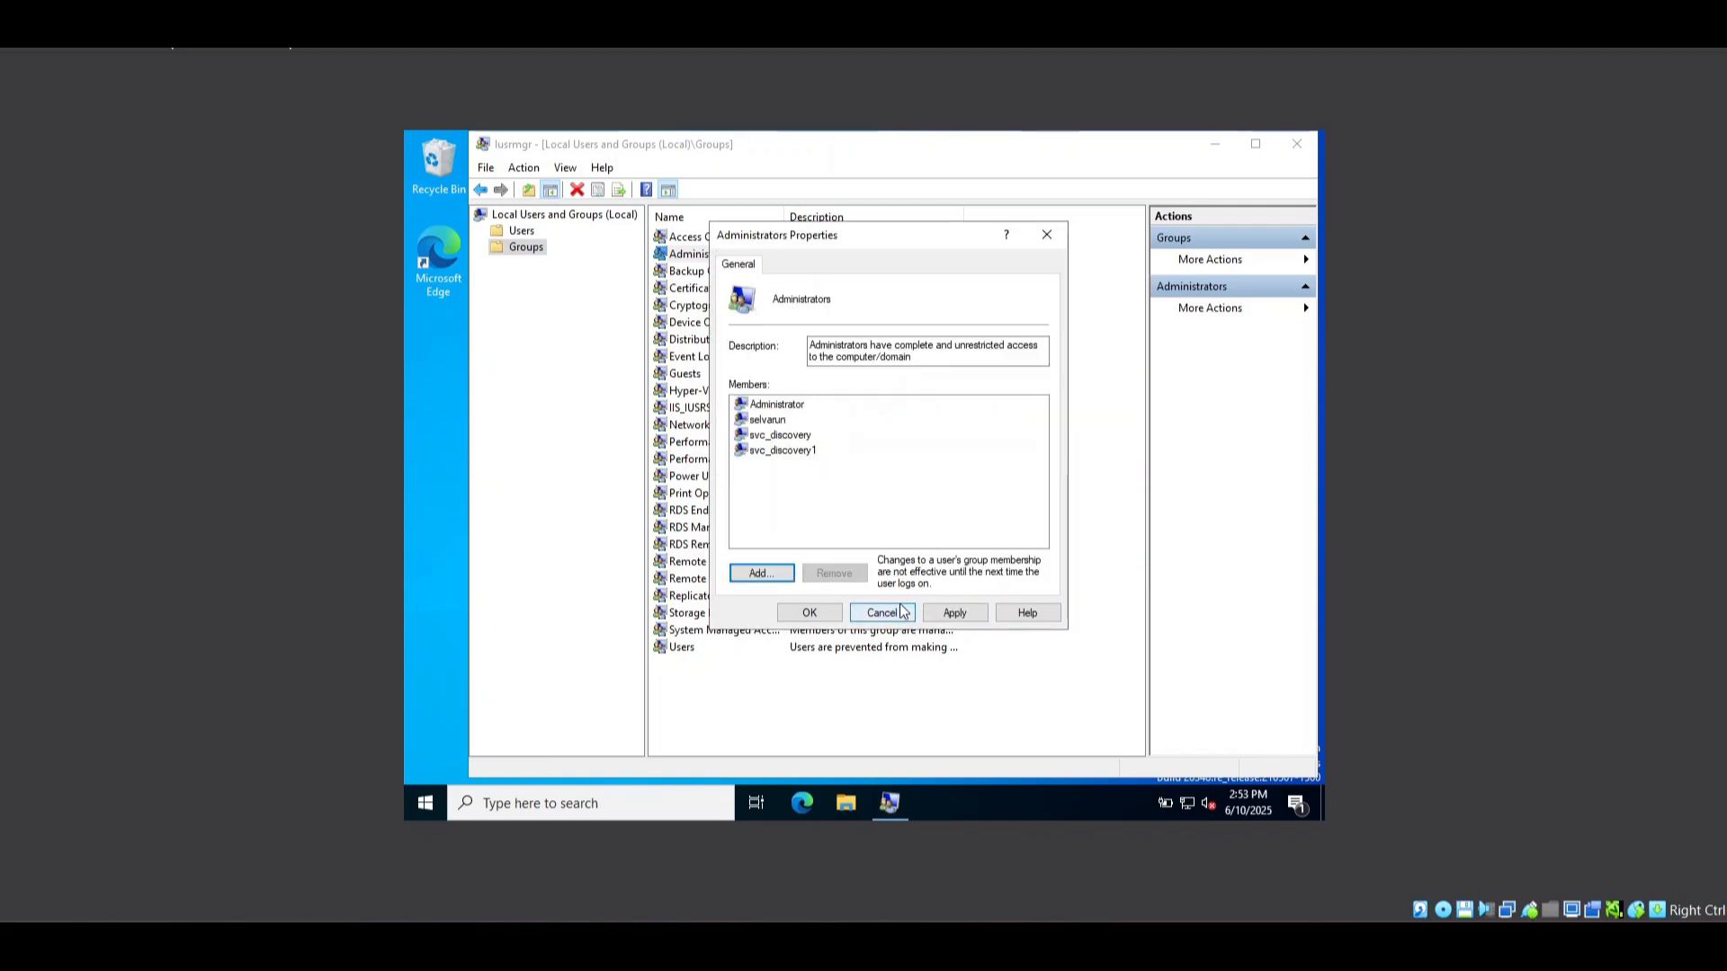
pyautogui.click(955, 614)
pyautogui.click(802, 617)
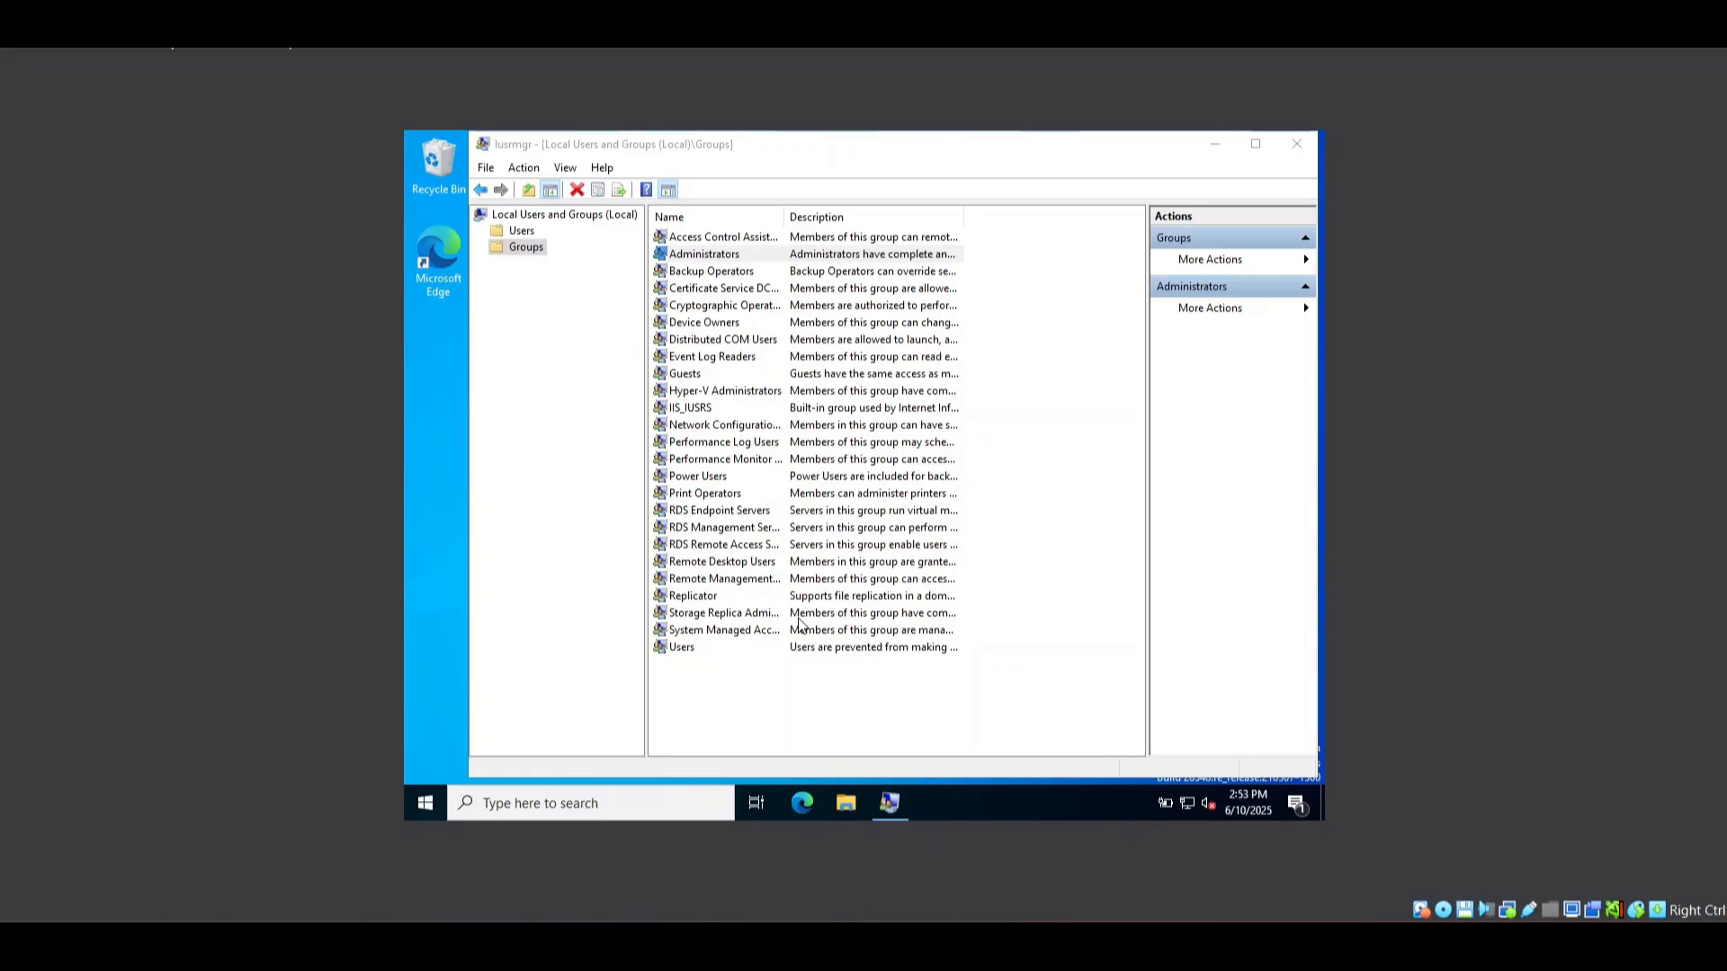
pyautogui.click(799, 623)
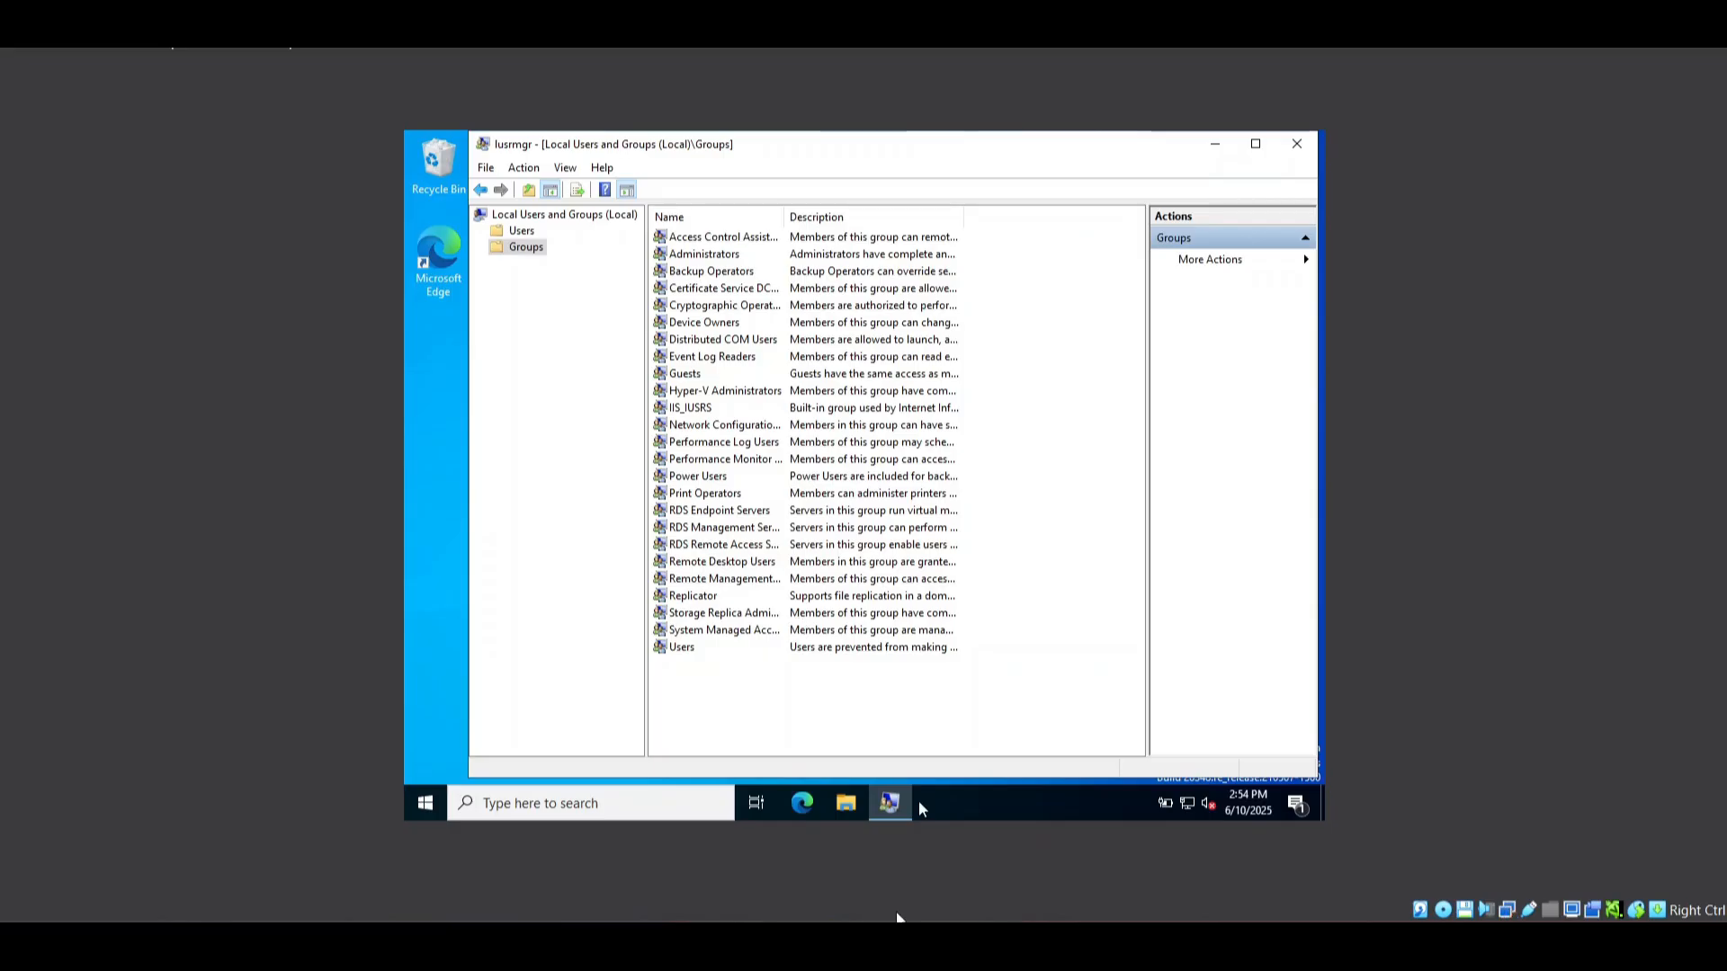
# Launch Local Security Policy by running secpol.msc and allow it to make changes to the device
pyautogui.click(703, 803)
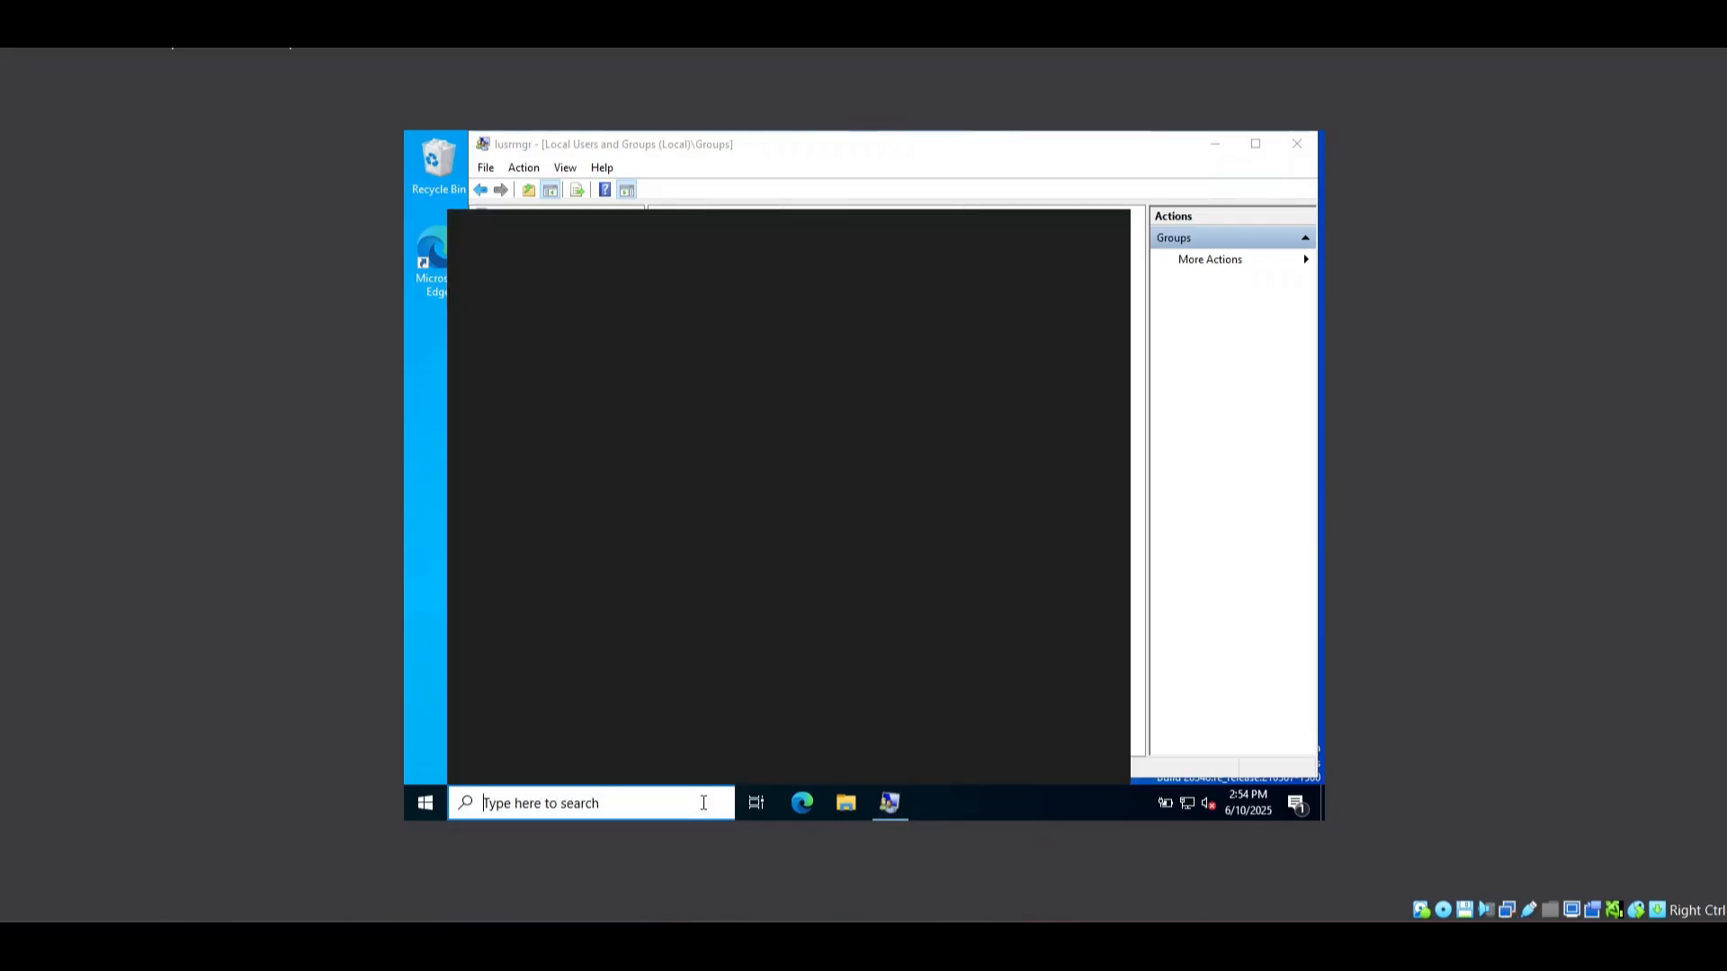
pyautogui.press('super+r')
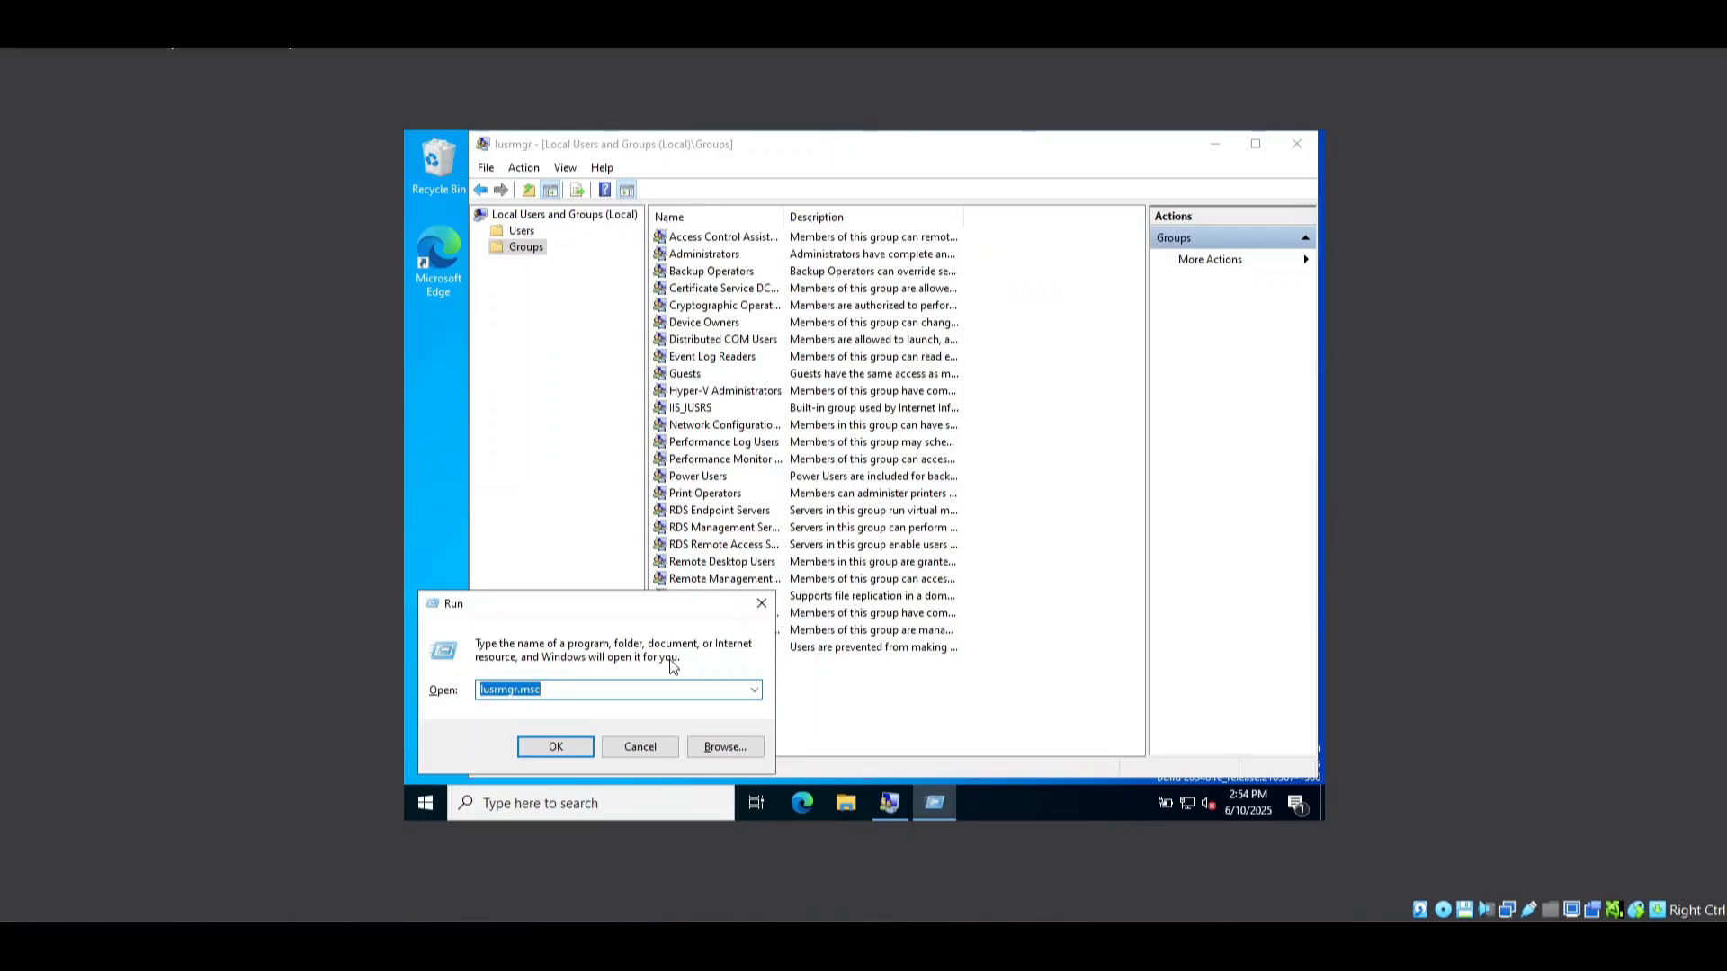
pyautogui.click(754, 690)
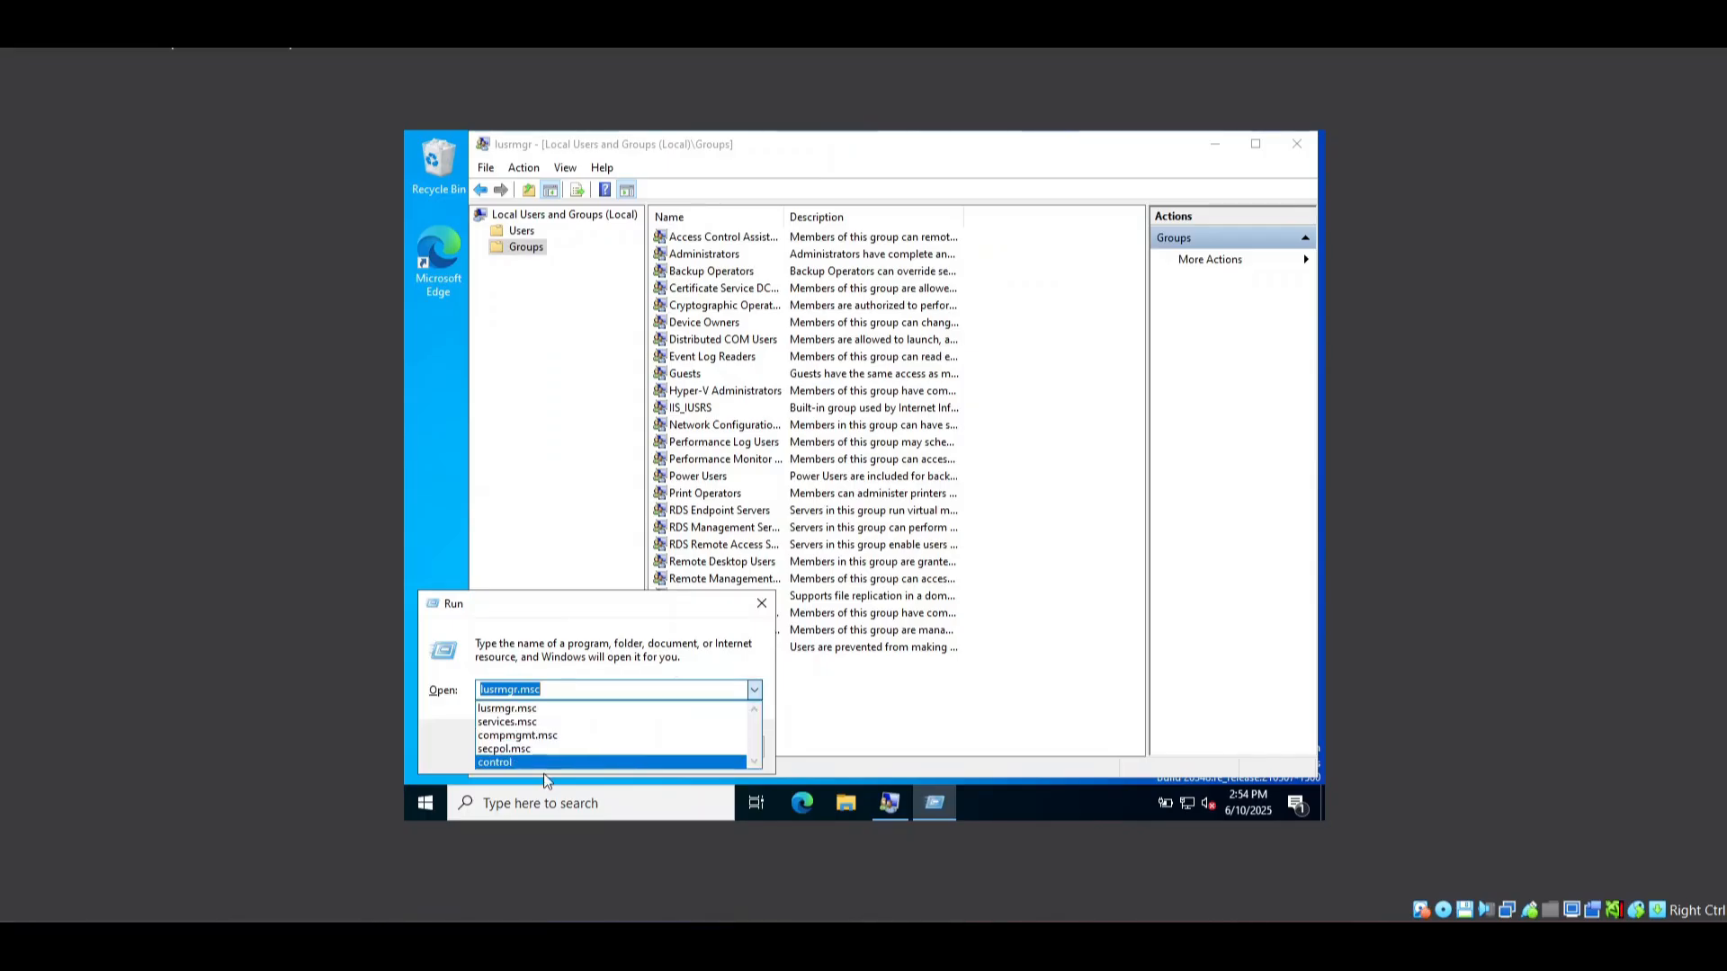
pyautogui.click(511, 744)
pyautogui.click(536, 748)
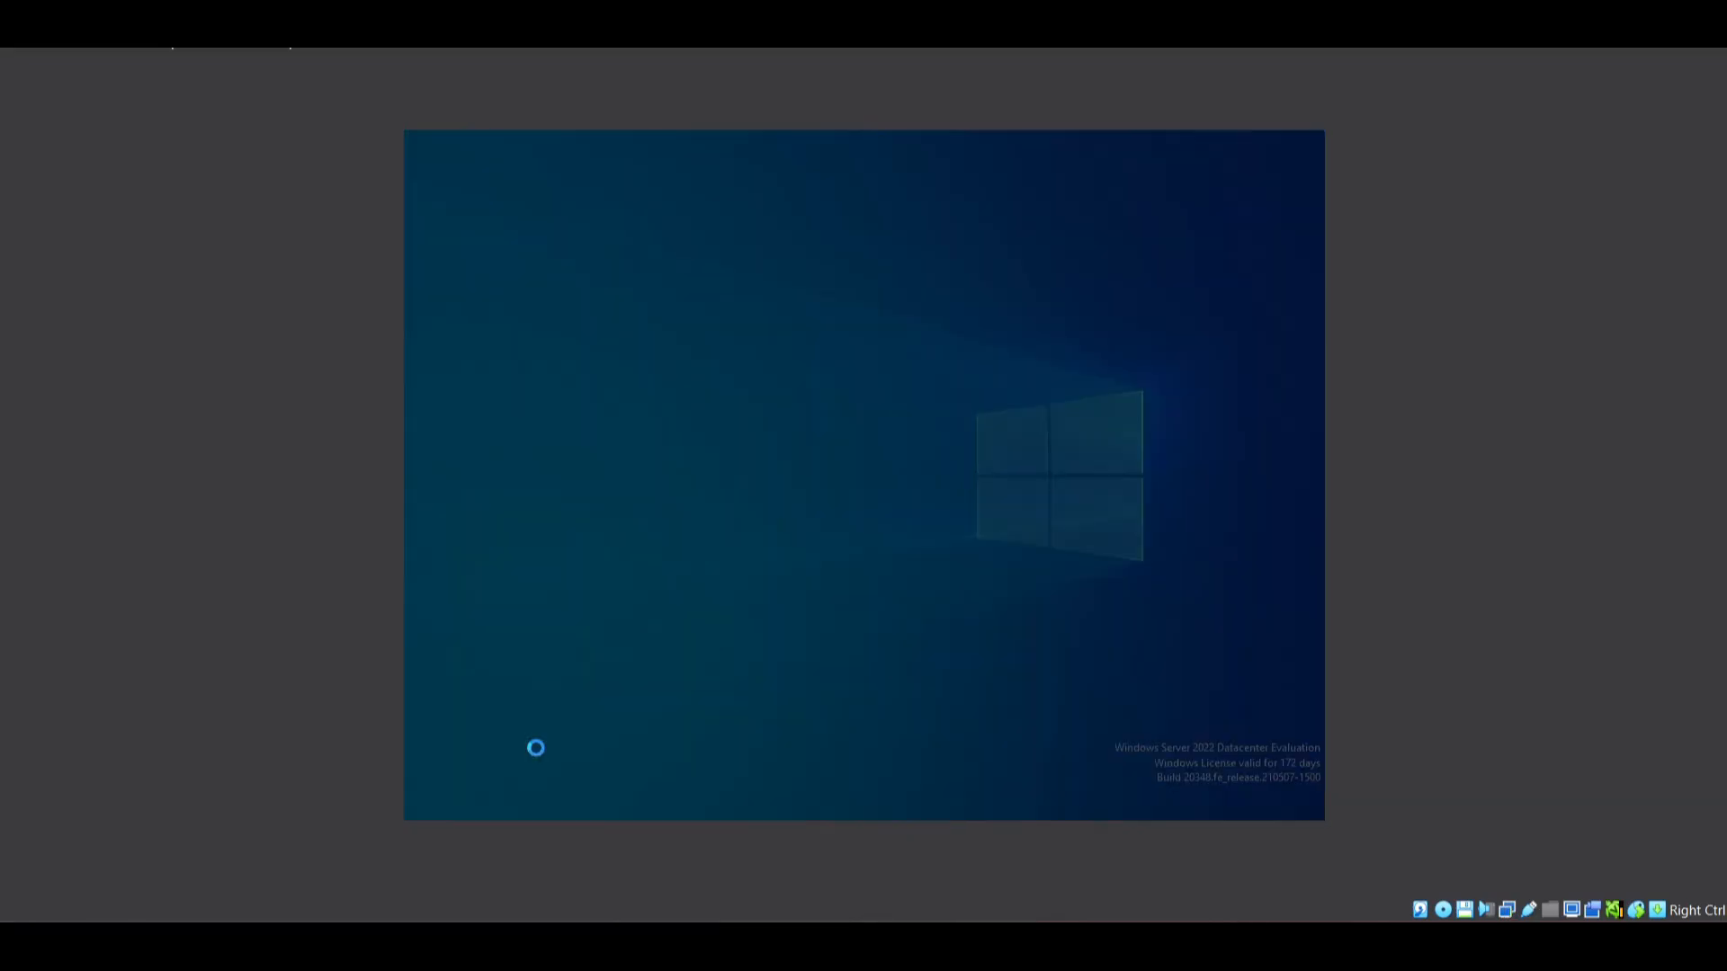
pyautogui.click(781, 572)
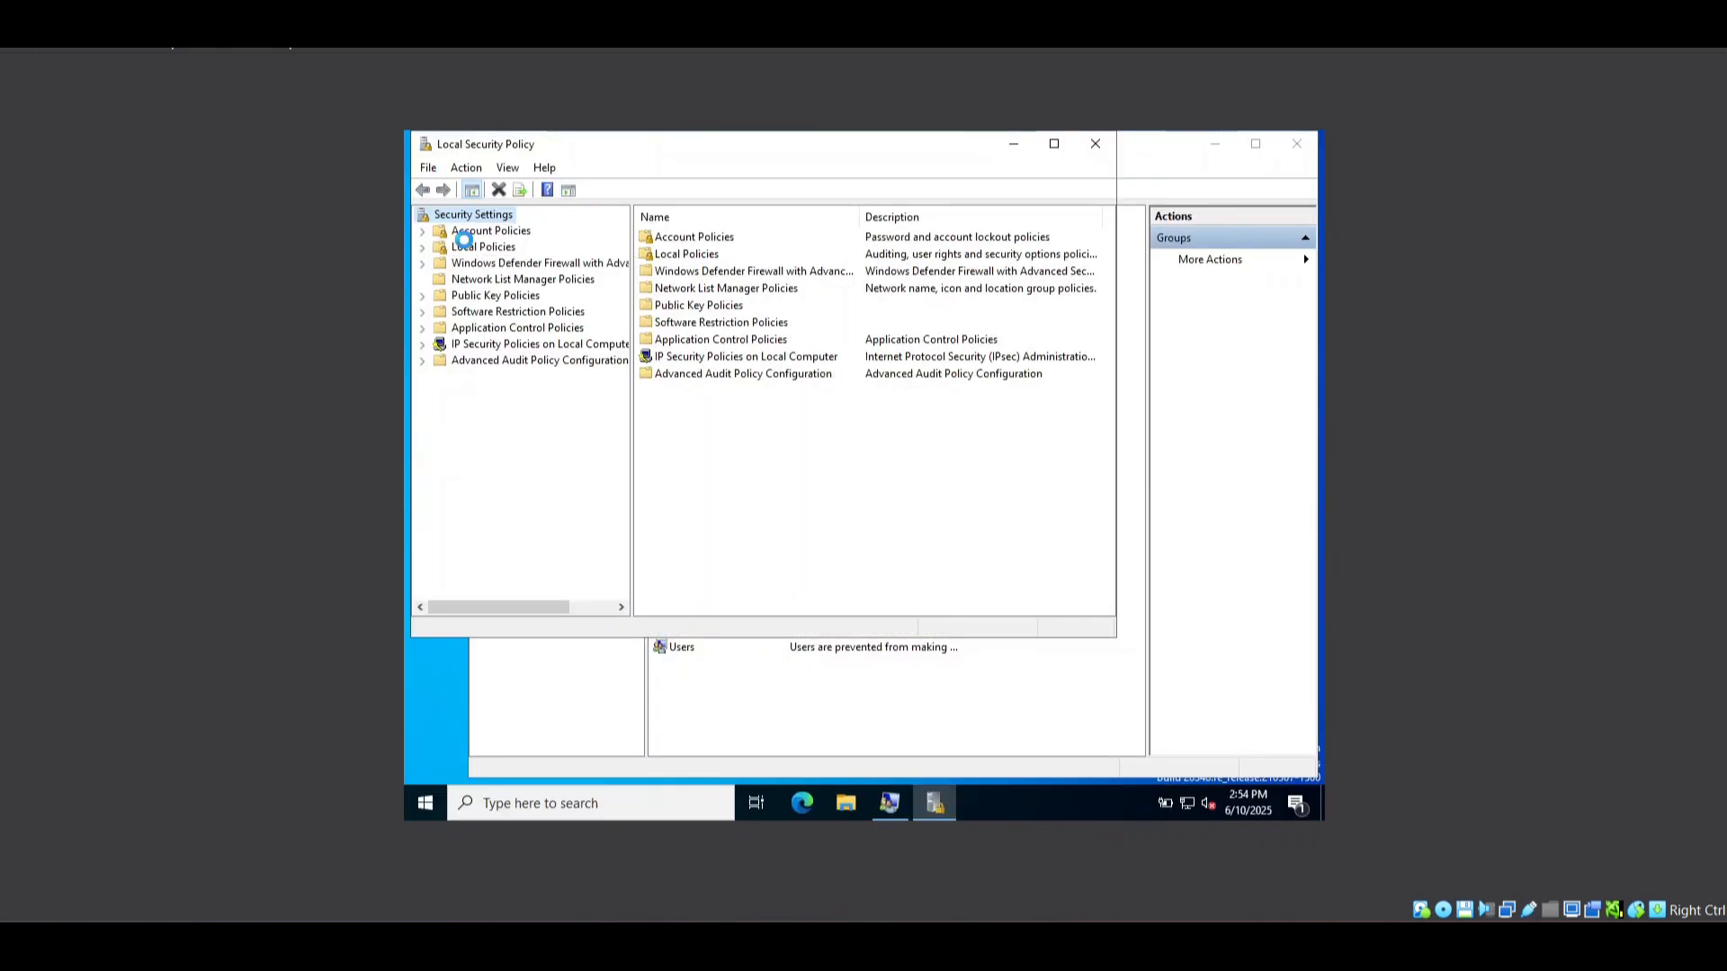
# Open the properties of the "Log on as a batch job" policy under Local Policies, User Rights Assignment
pyautogui.click(463, 244)
pyautogui.doubleClick(697, 255)
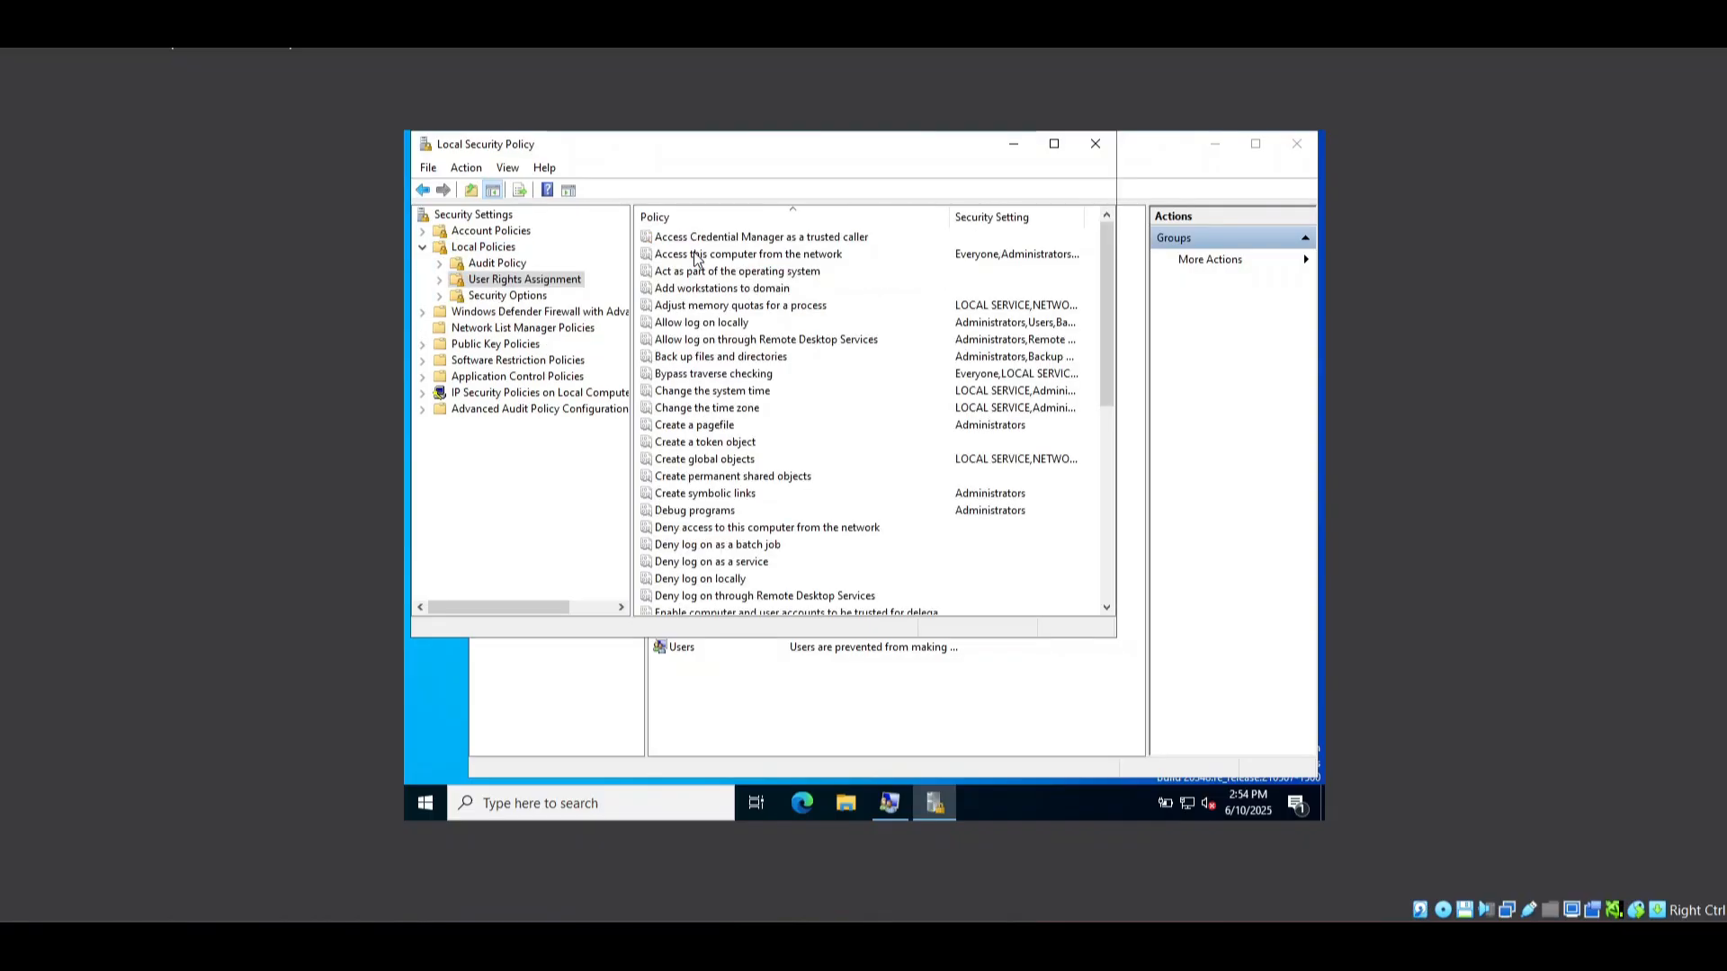
pyautogui.click(713, 500)
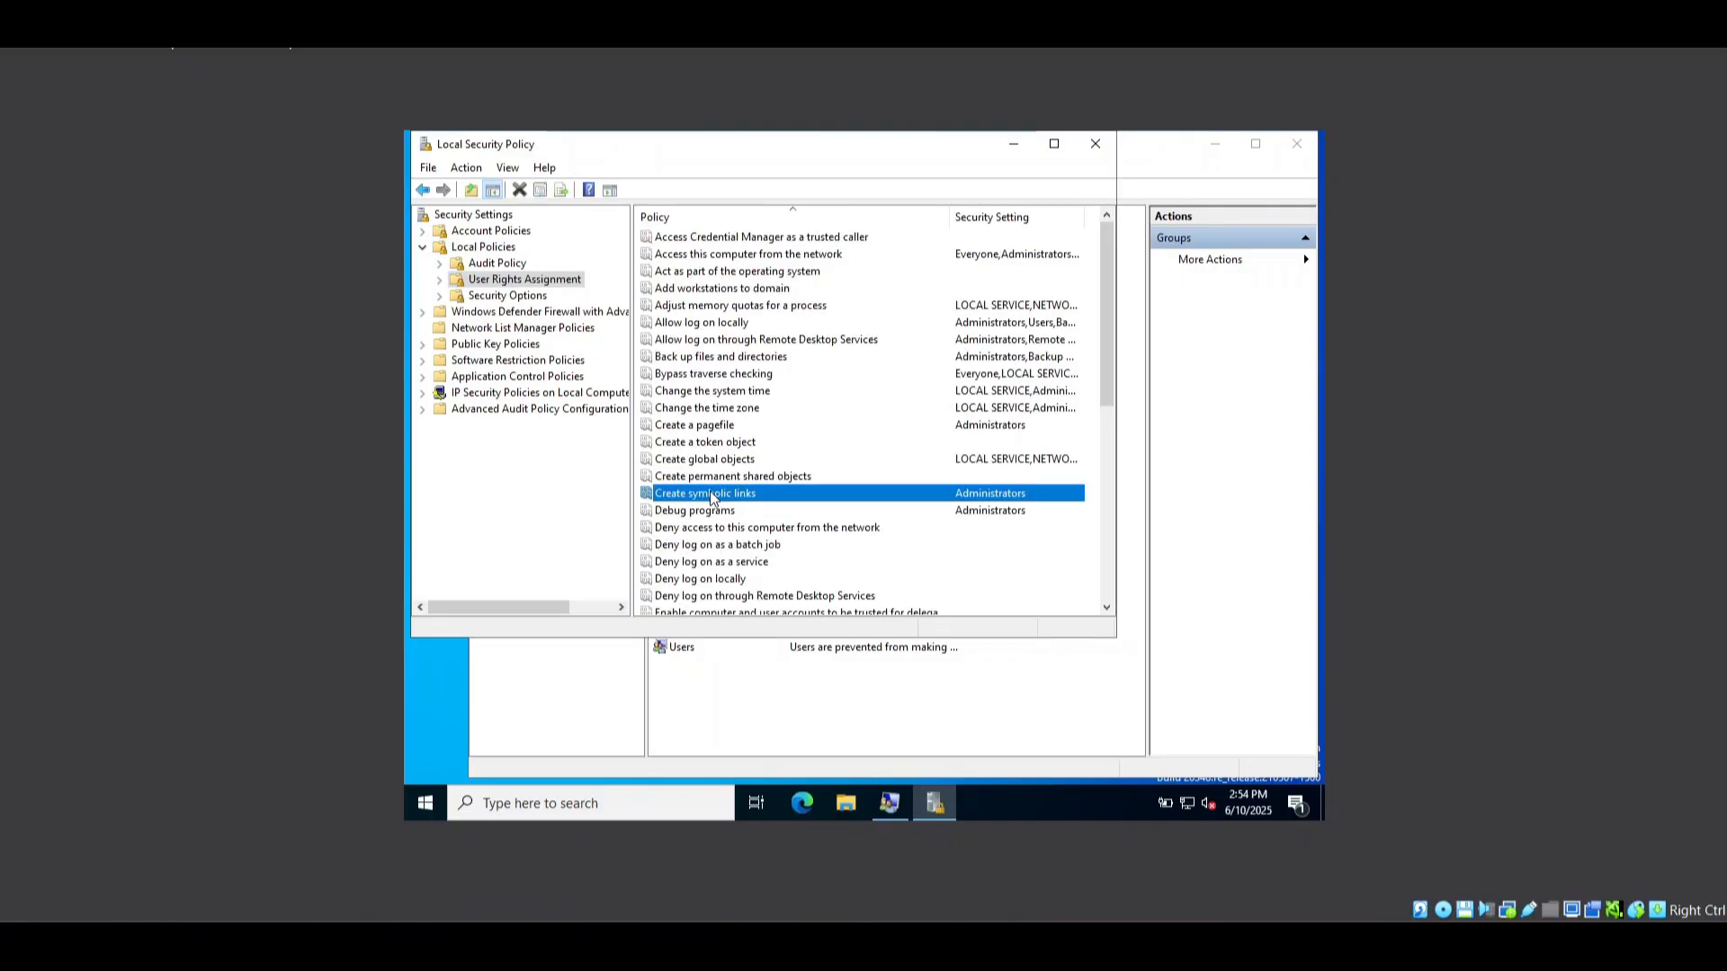
pyautogui.press('l')
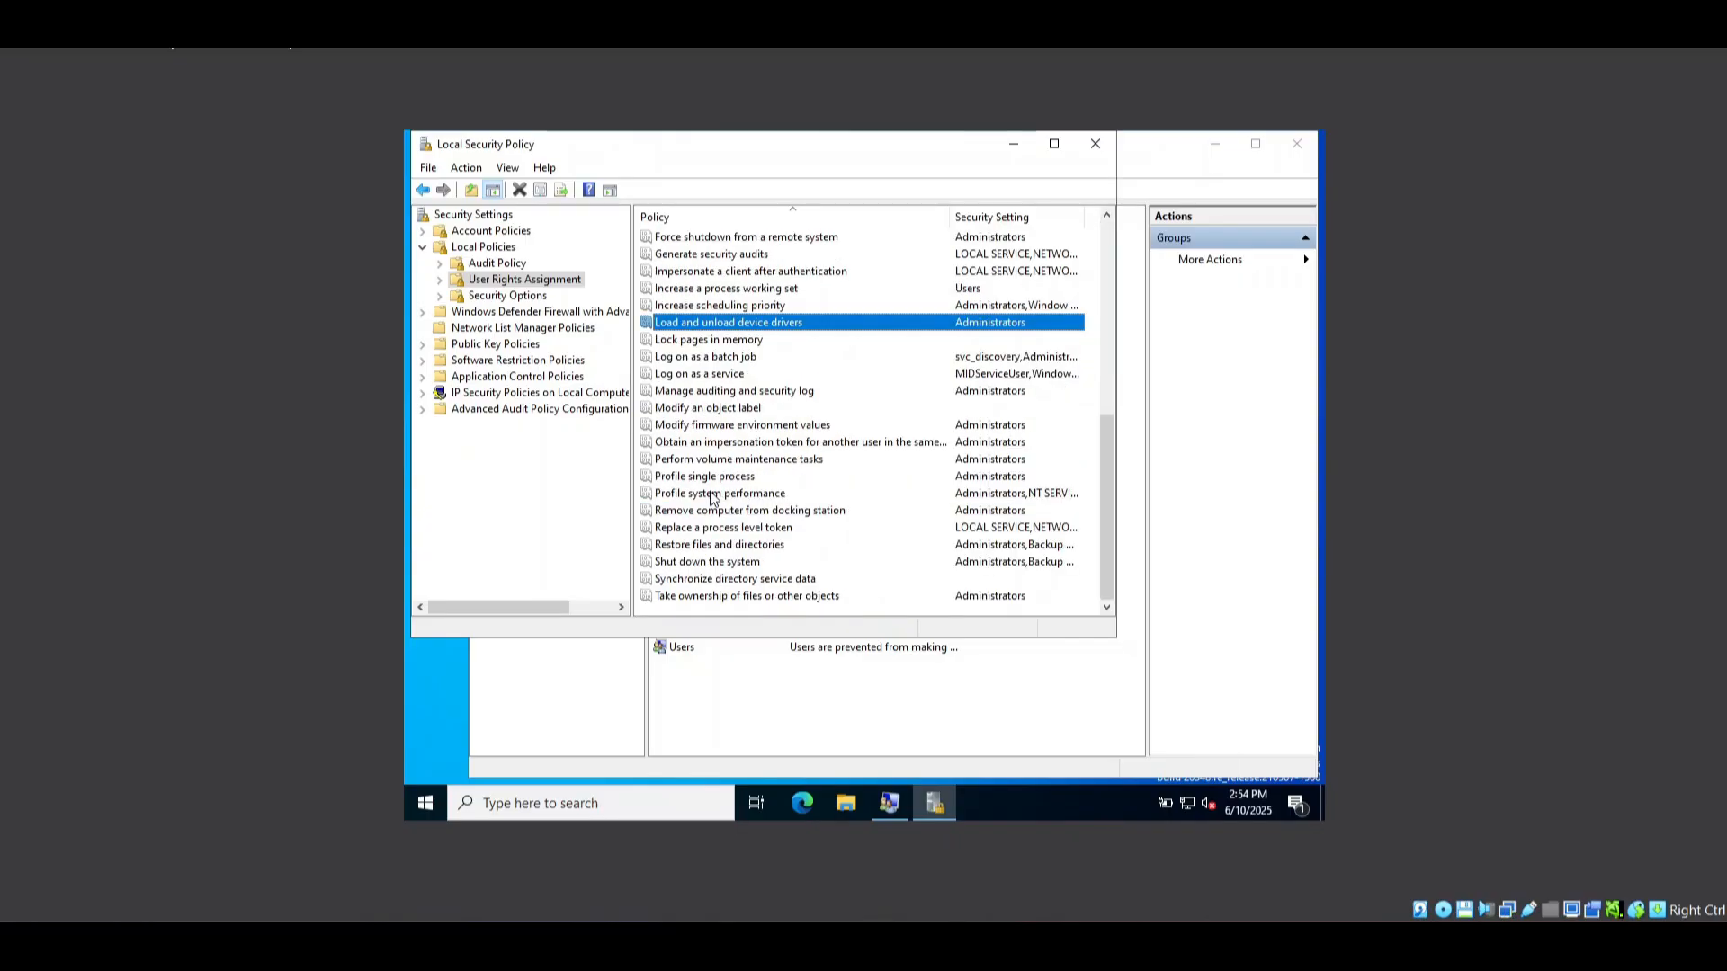
pyautogui.doubleClick(727, 358)
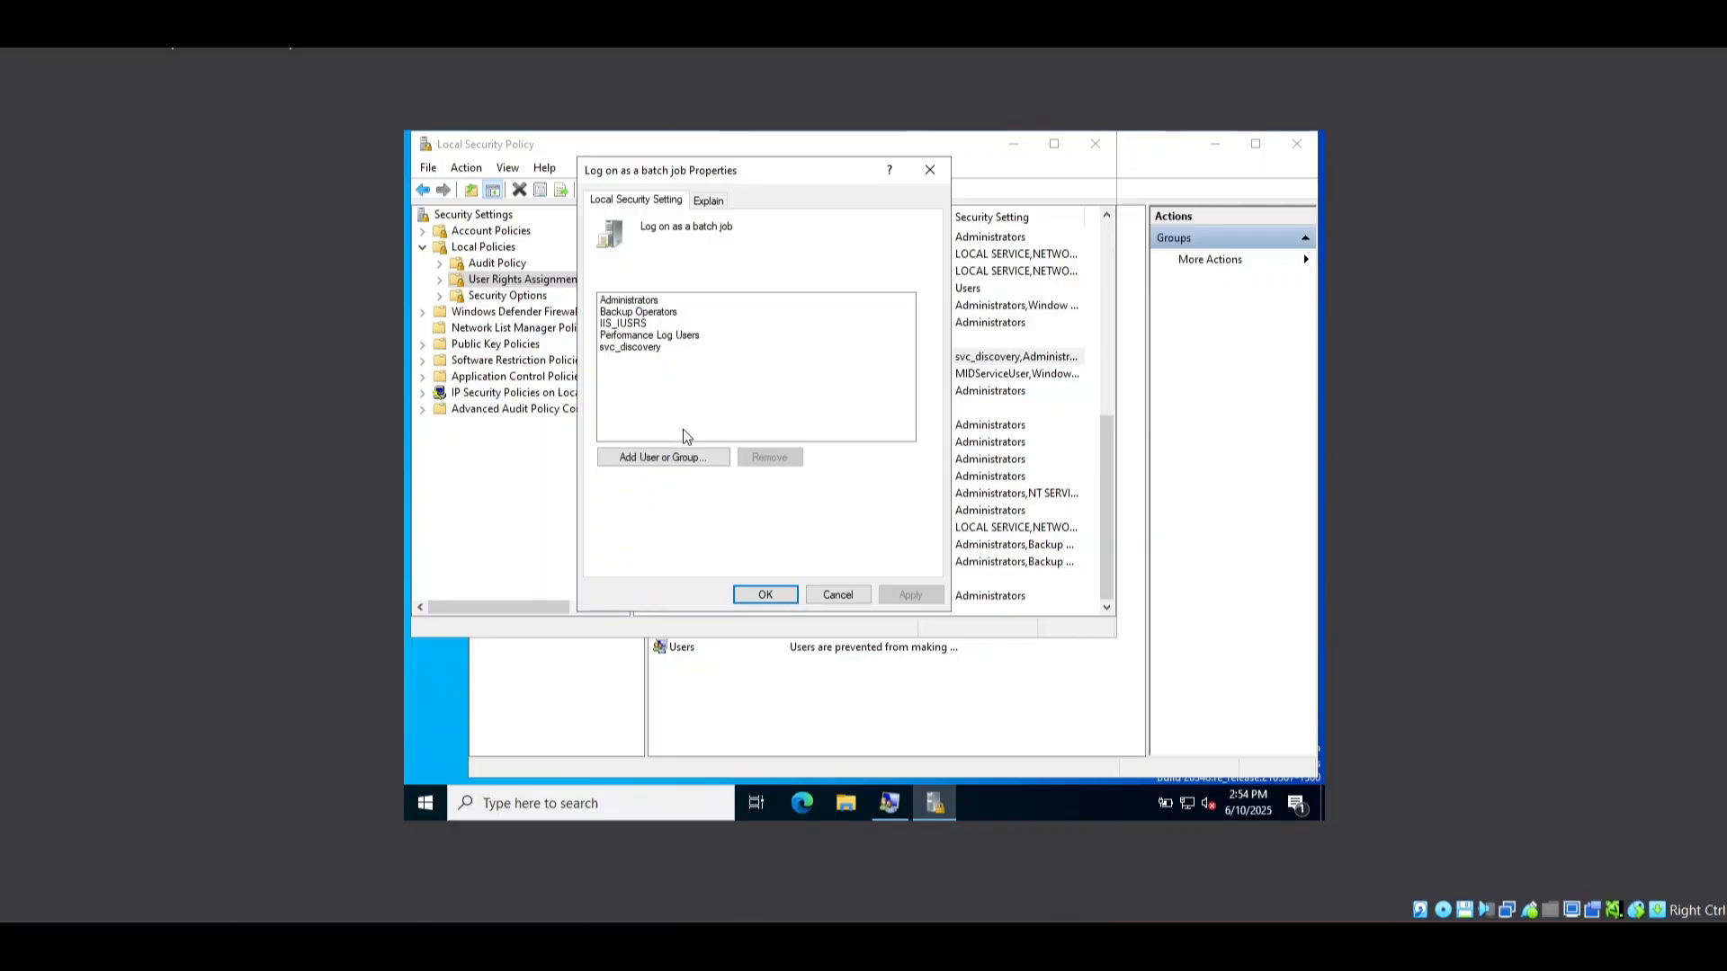
# Grant svc_discovery1 the "Log on as a batch job" right, apply the change and close the policy's properties
pyautogui.click(688, 456)
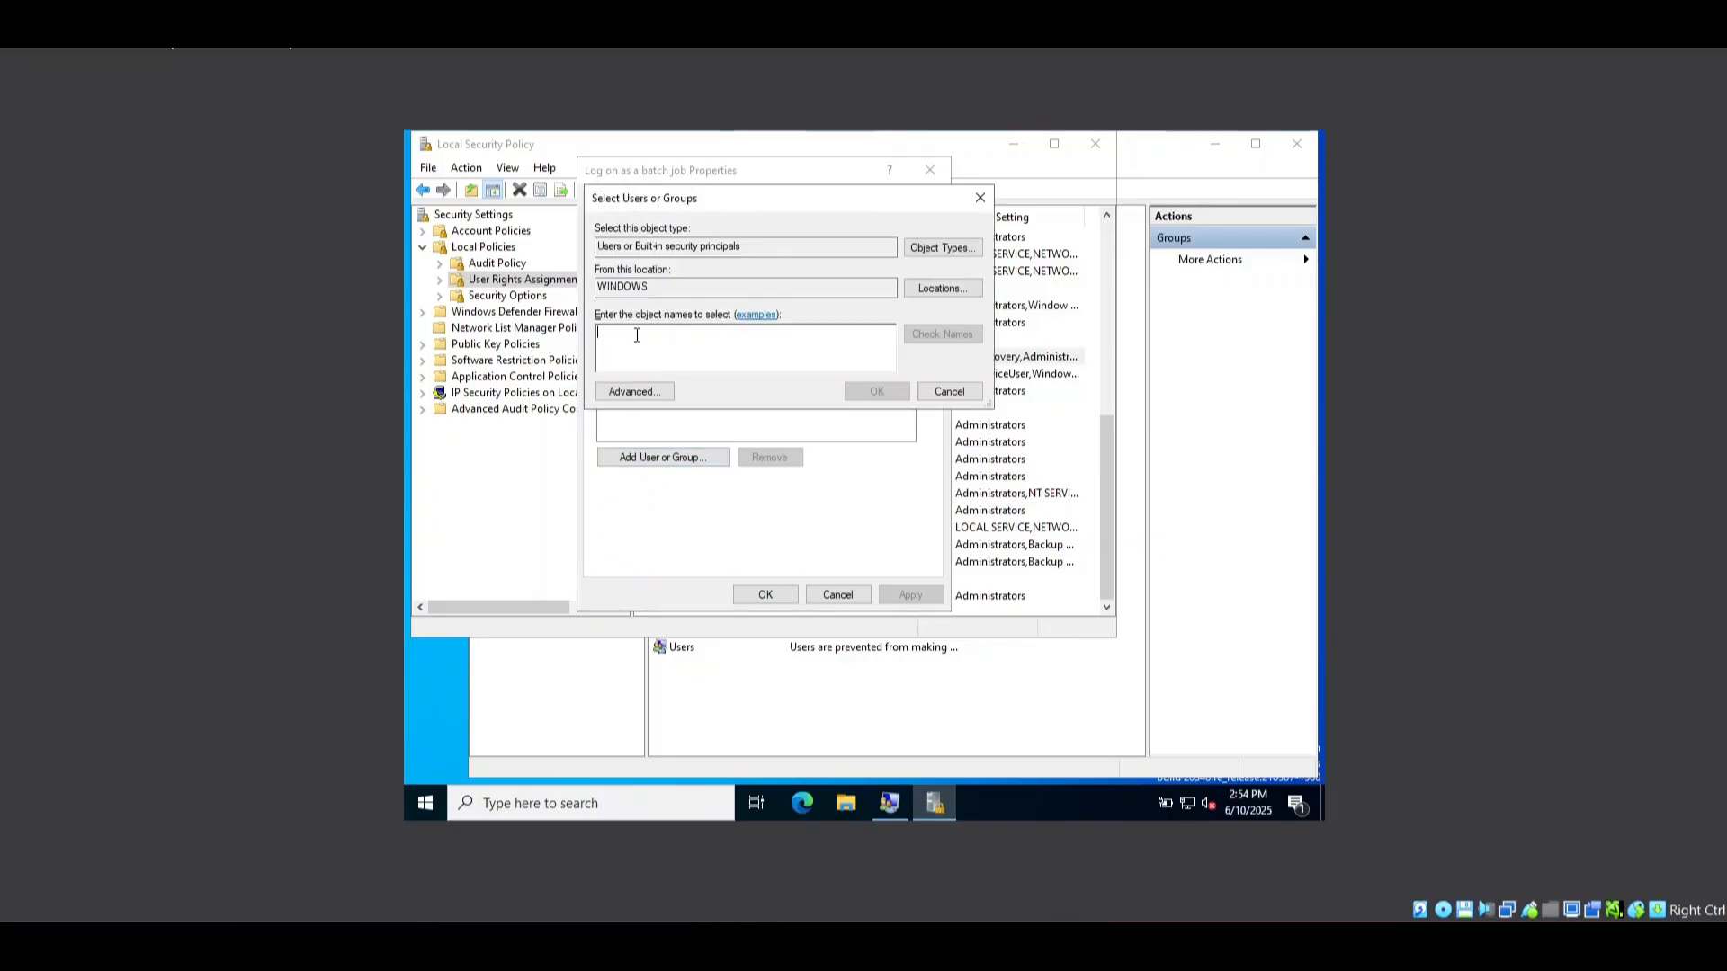
pyautogui.write('svc')
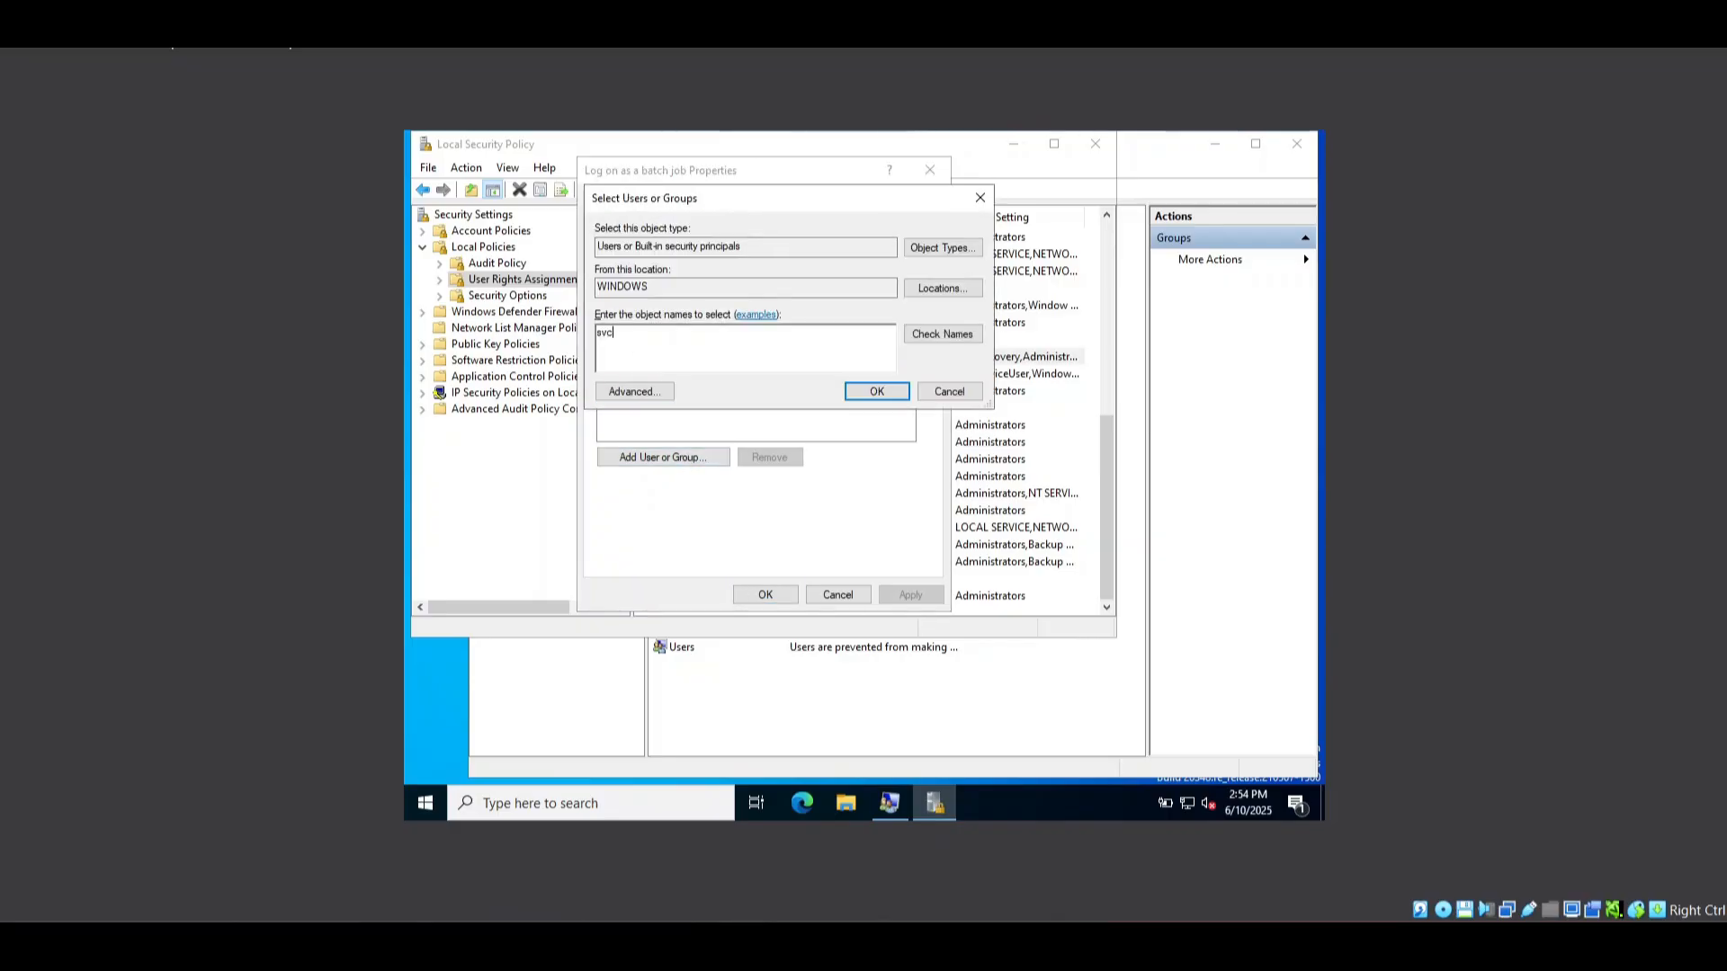
pyautogui.write('_discovey')
pyautogui.press('BackSpace')
pyautogui.write('ry1')
pyautogui.press('Return')
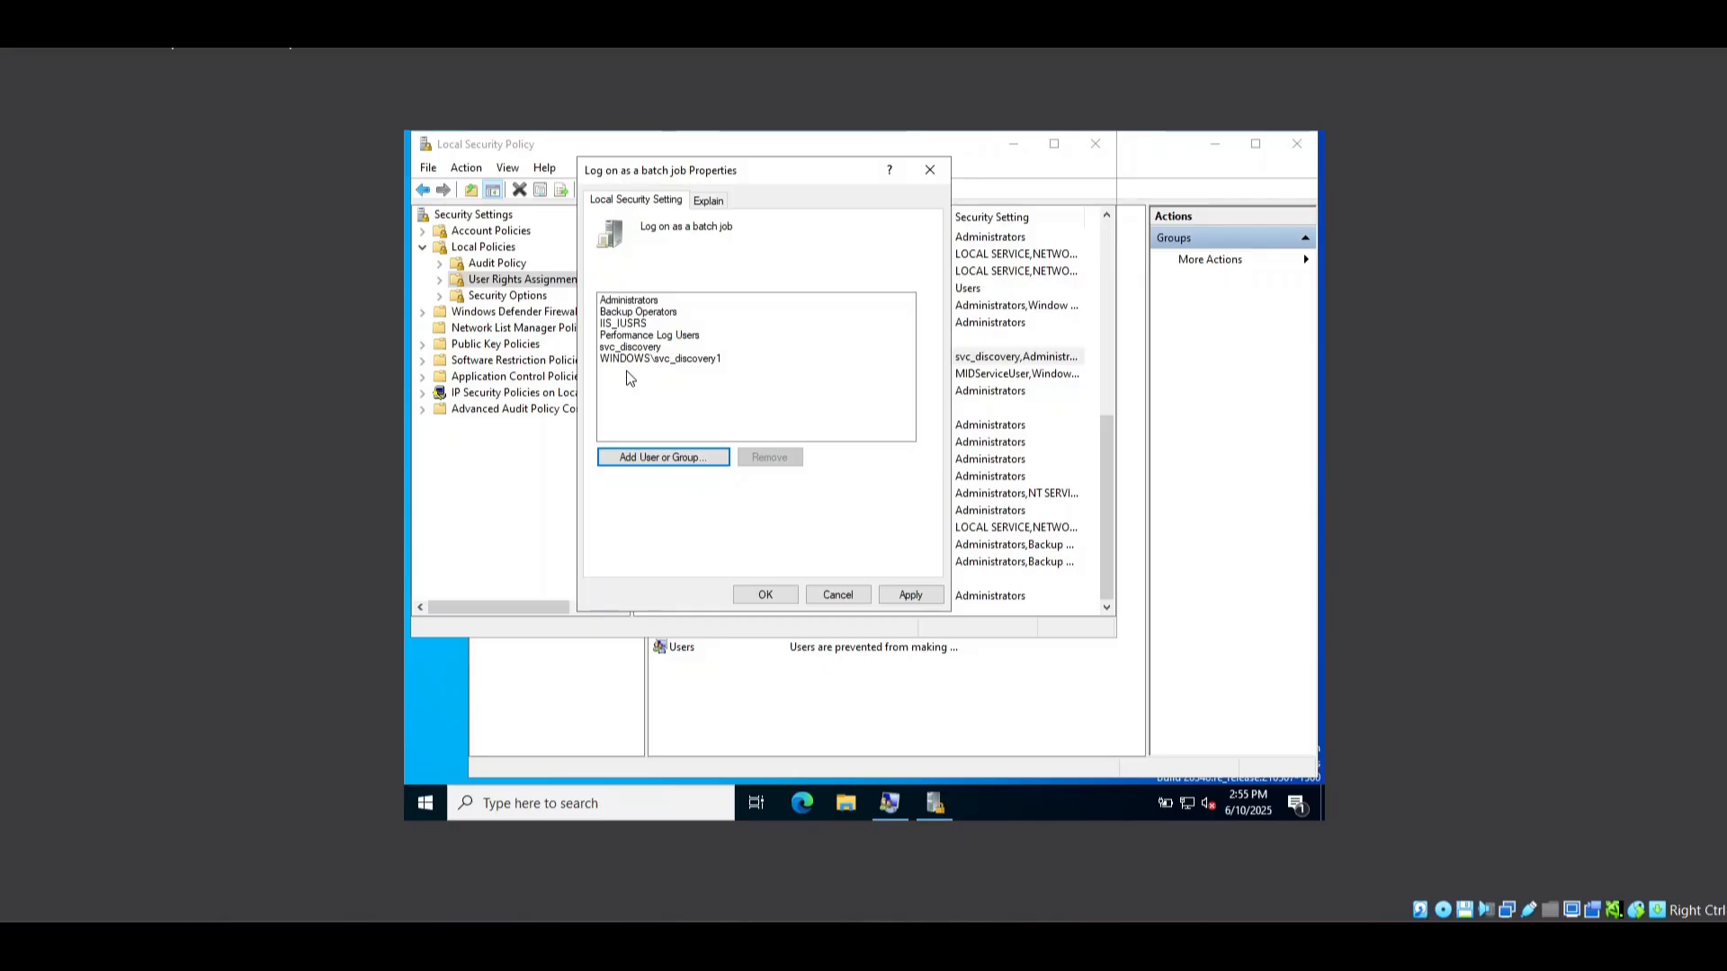
pyautogui.click(908, 593)
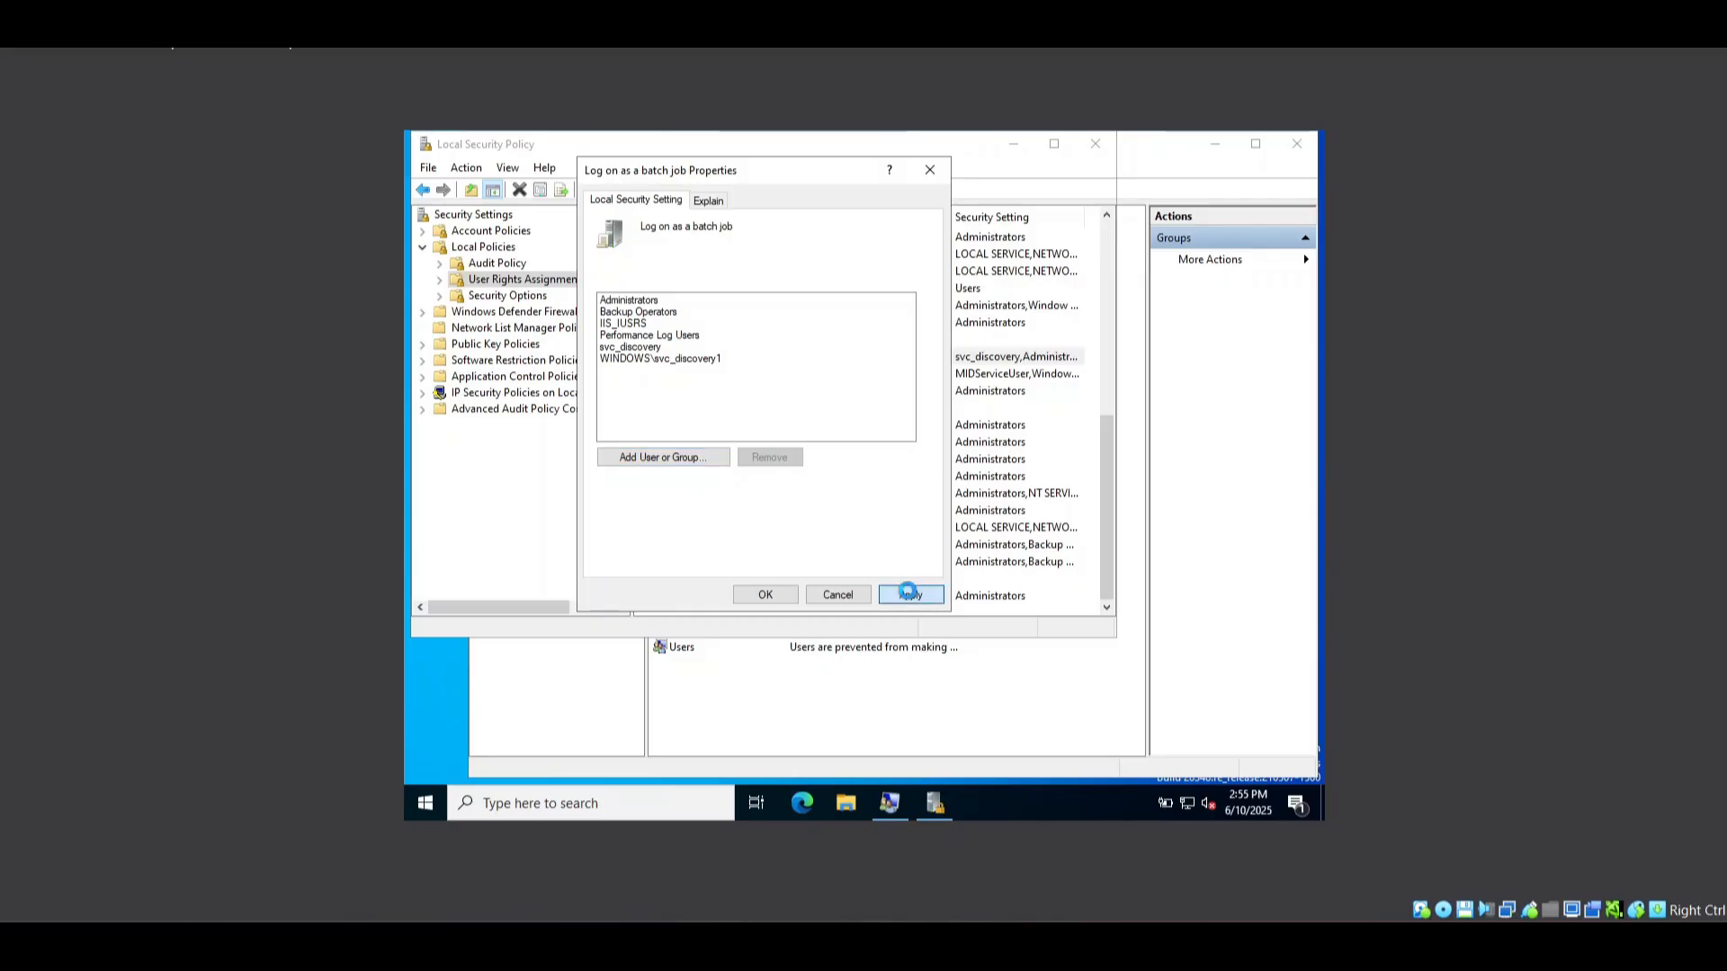
pyautogui.click(766, 595)
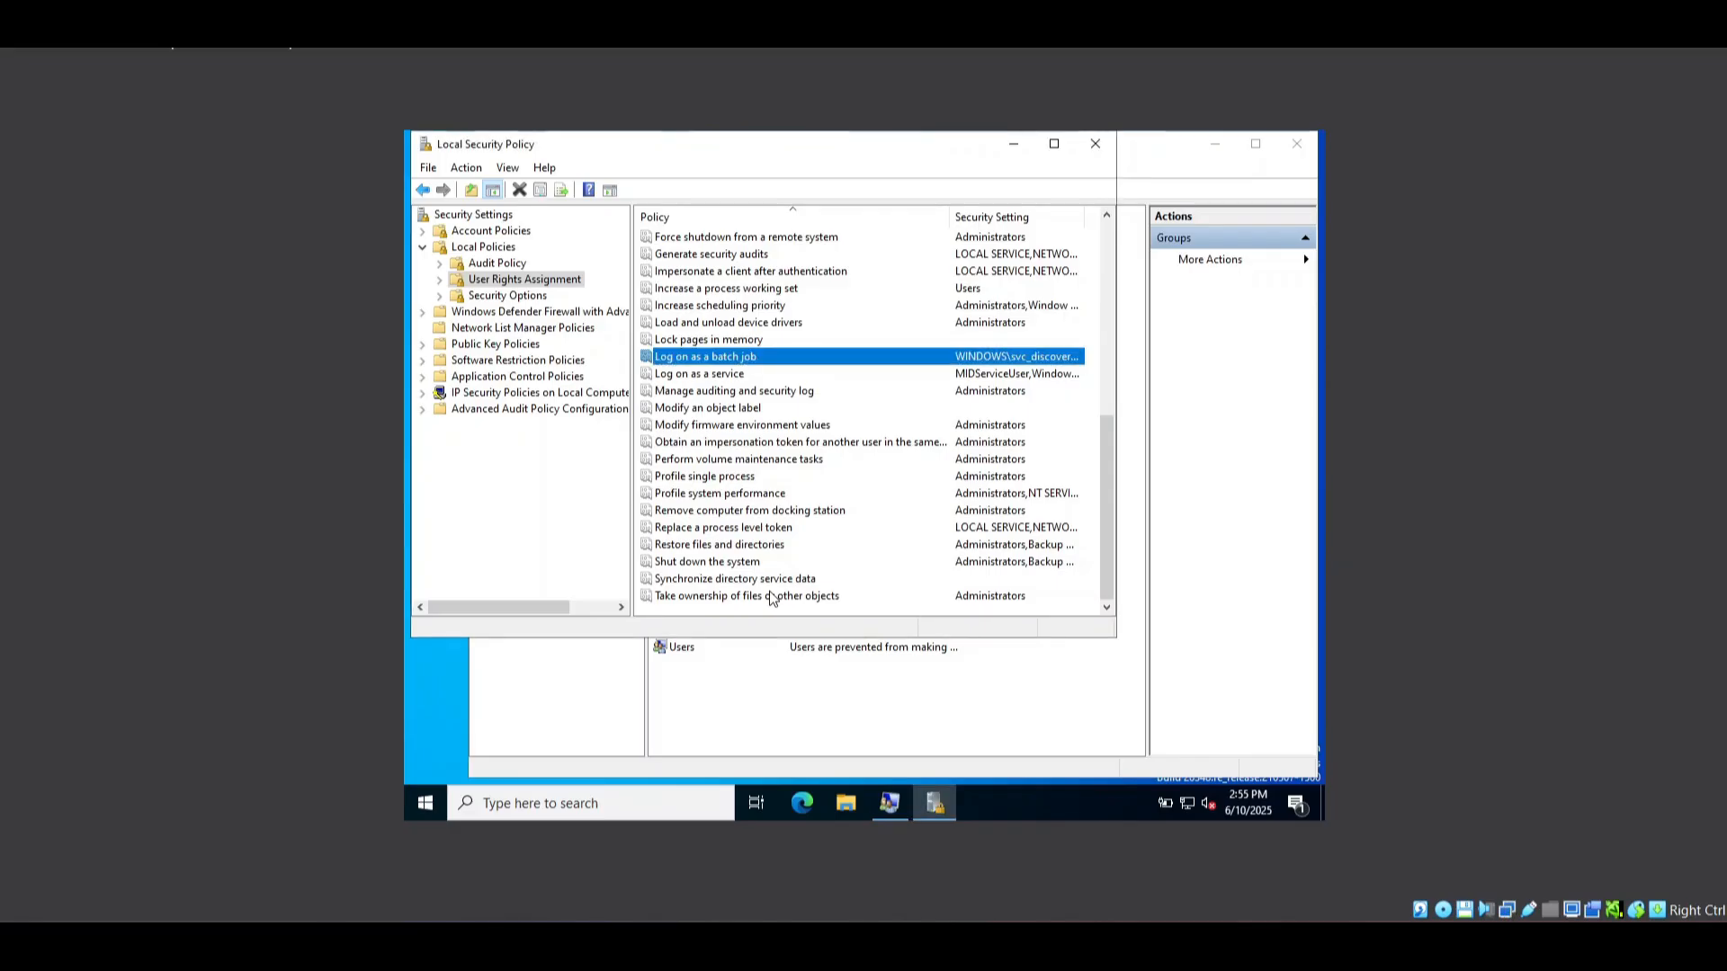
# Launch Computer Management by running compmgmt.msc and allow it to make changes to the device
pyautogui.click(680, 801)
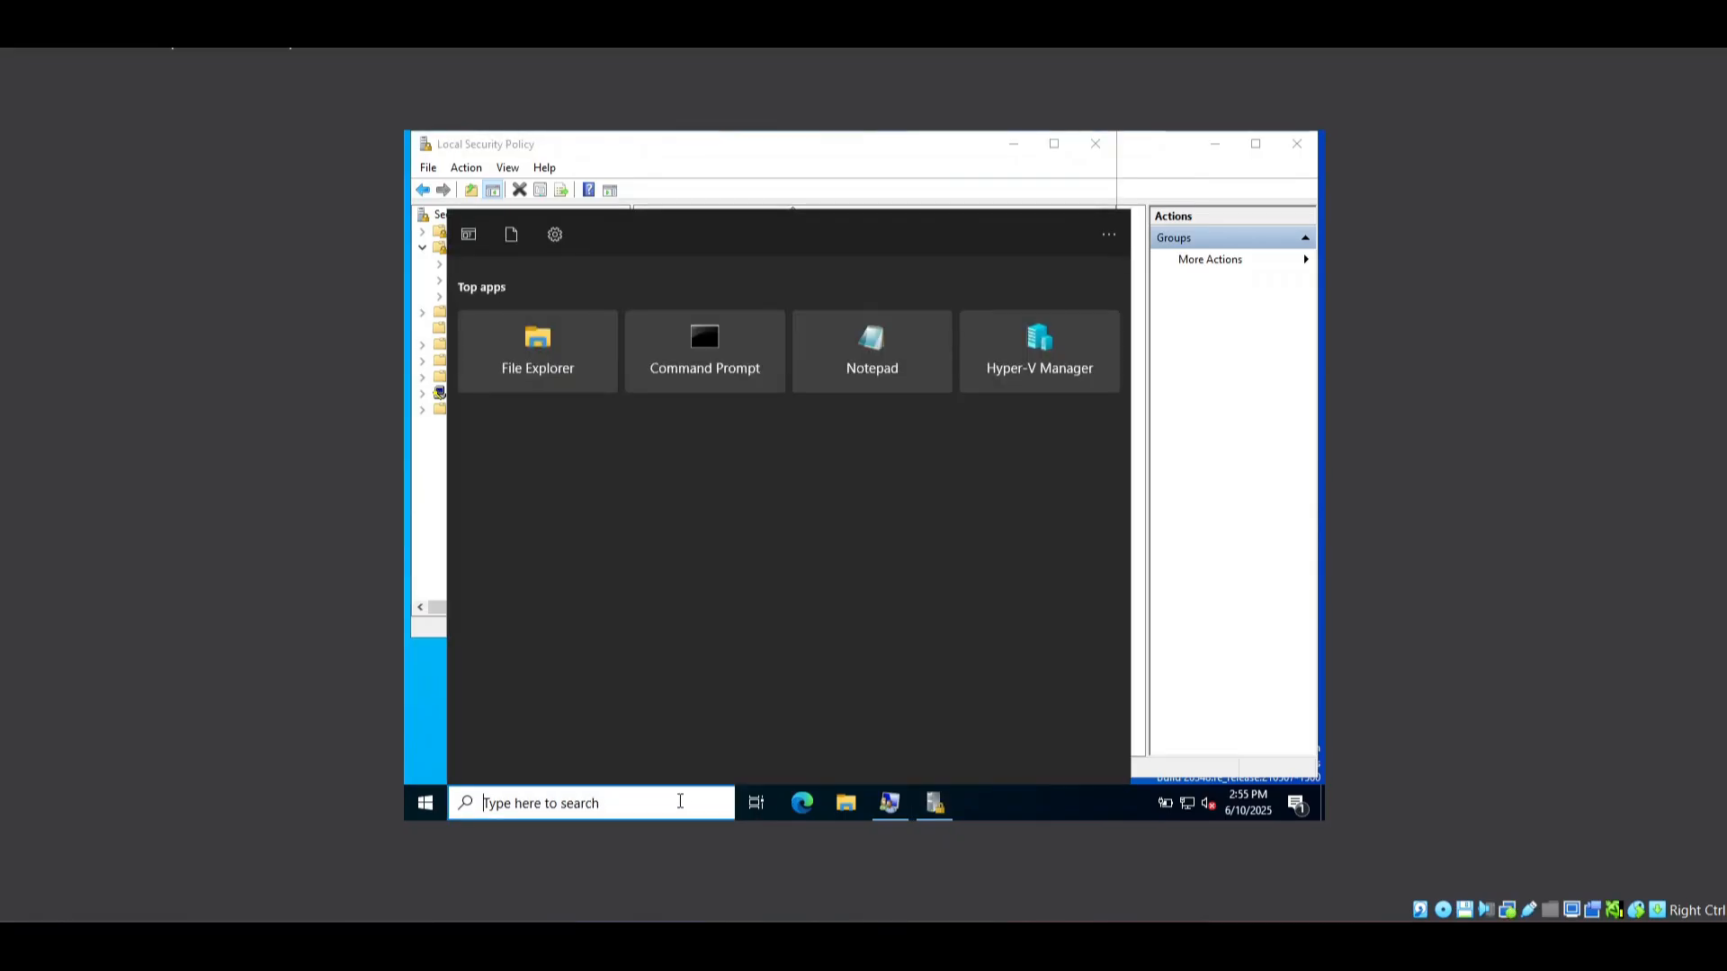
pyautogui.press('super+r')
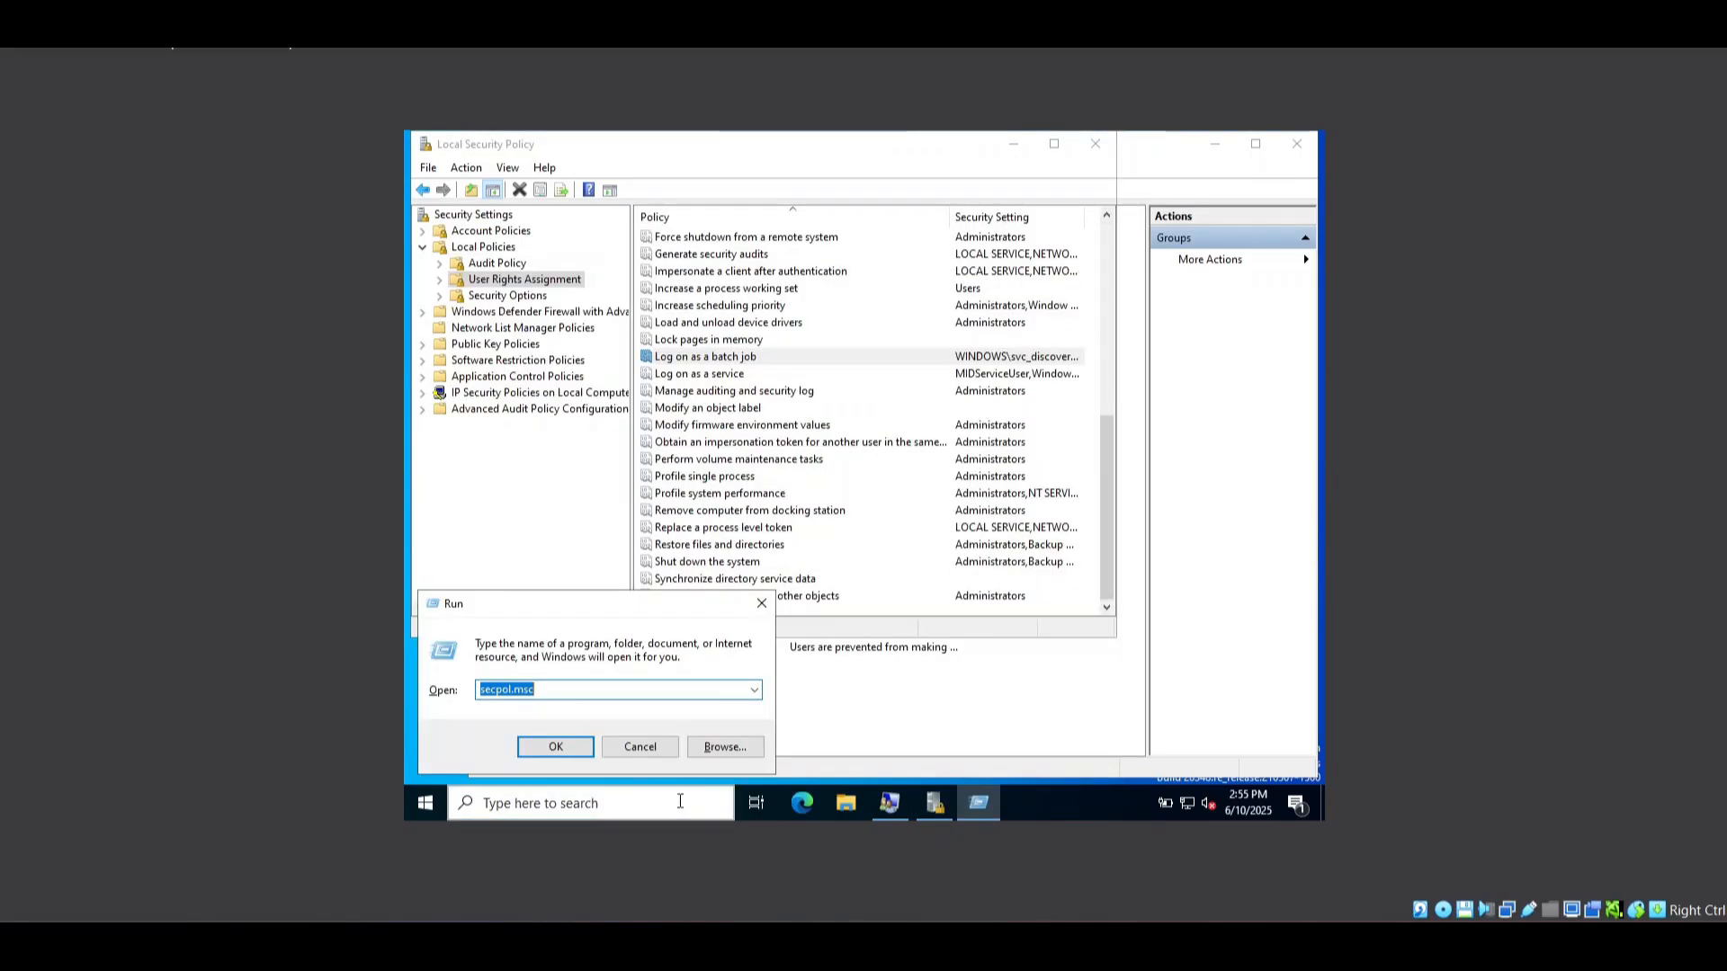
pyautogui.click(555, 746)
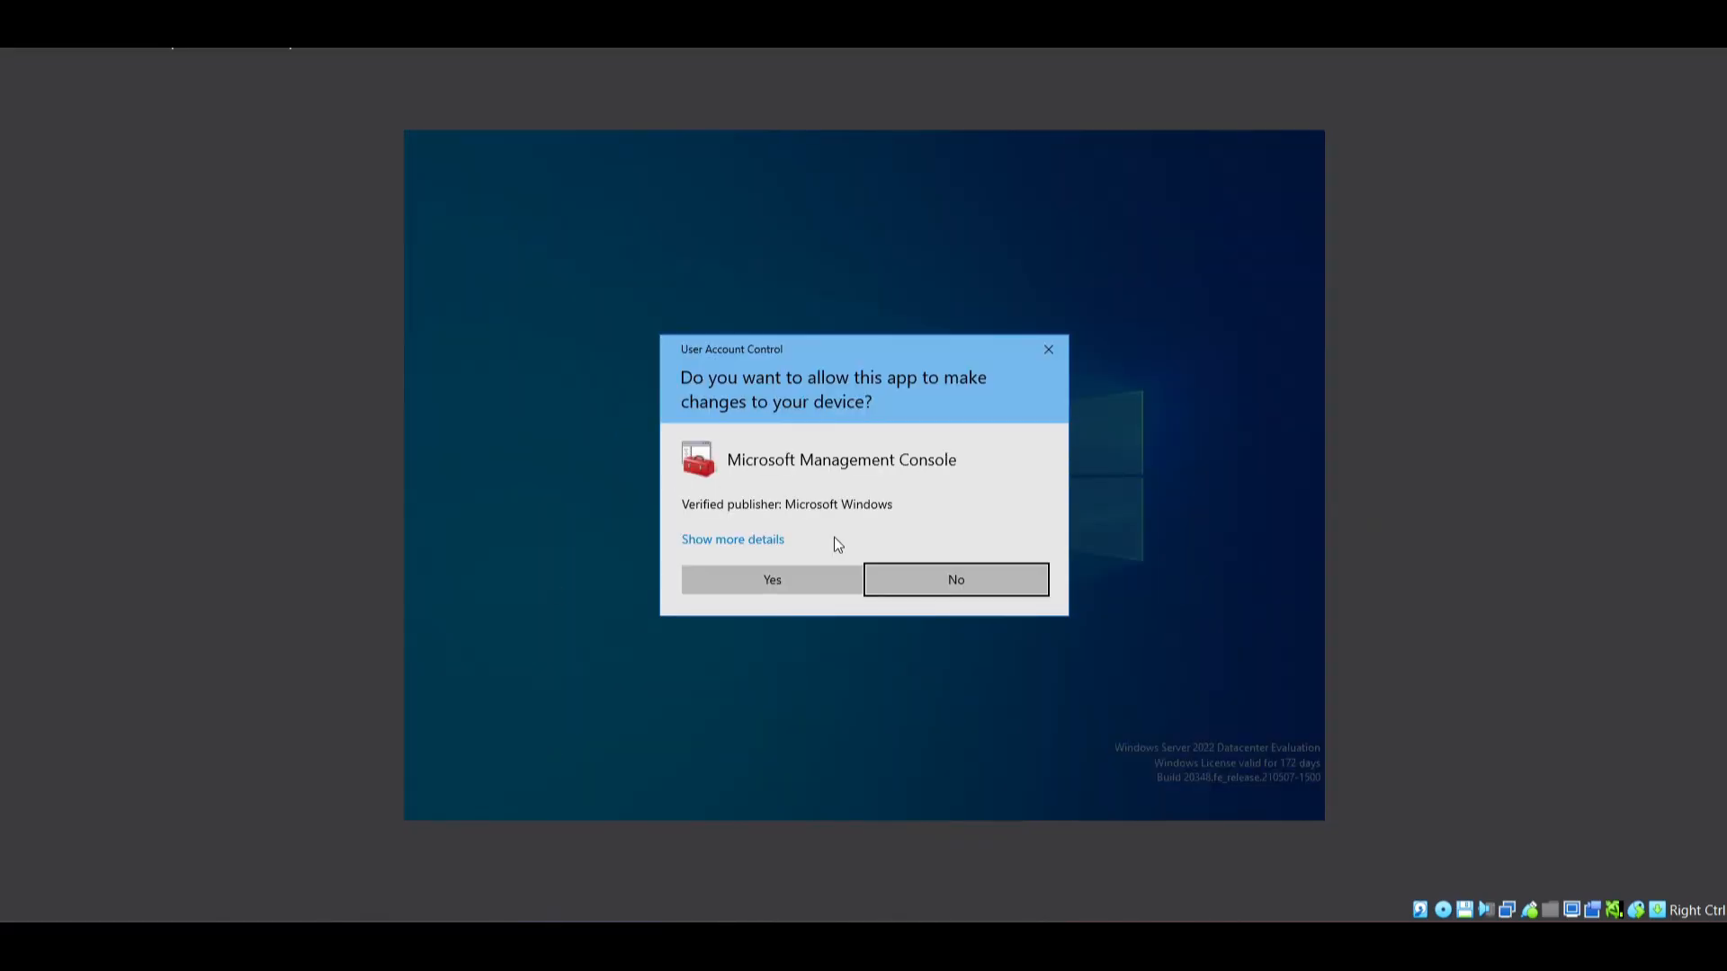
pyautogui.click(814, 576)
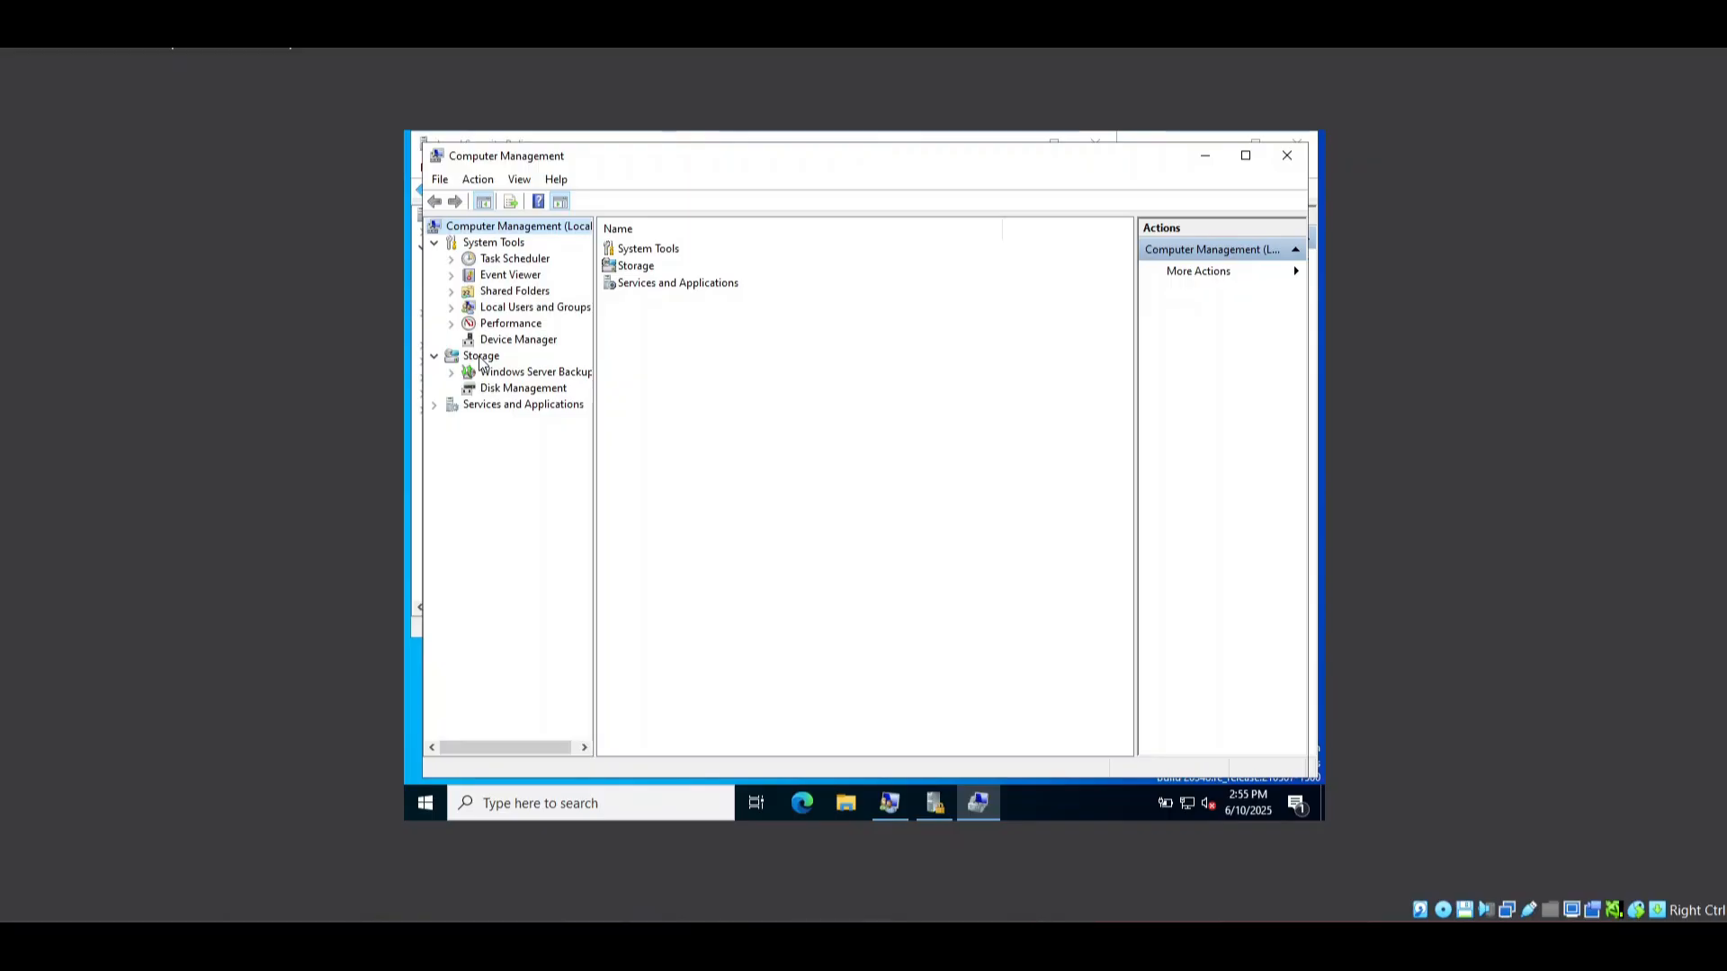
# Open the security settings of the Root namespace in the WMI Control properties under Services and Applications
pyautogui.click(433, 406)
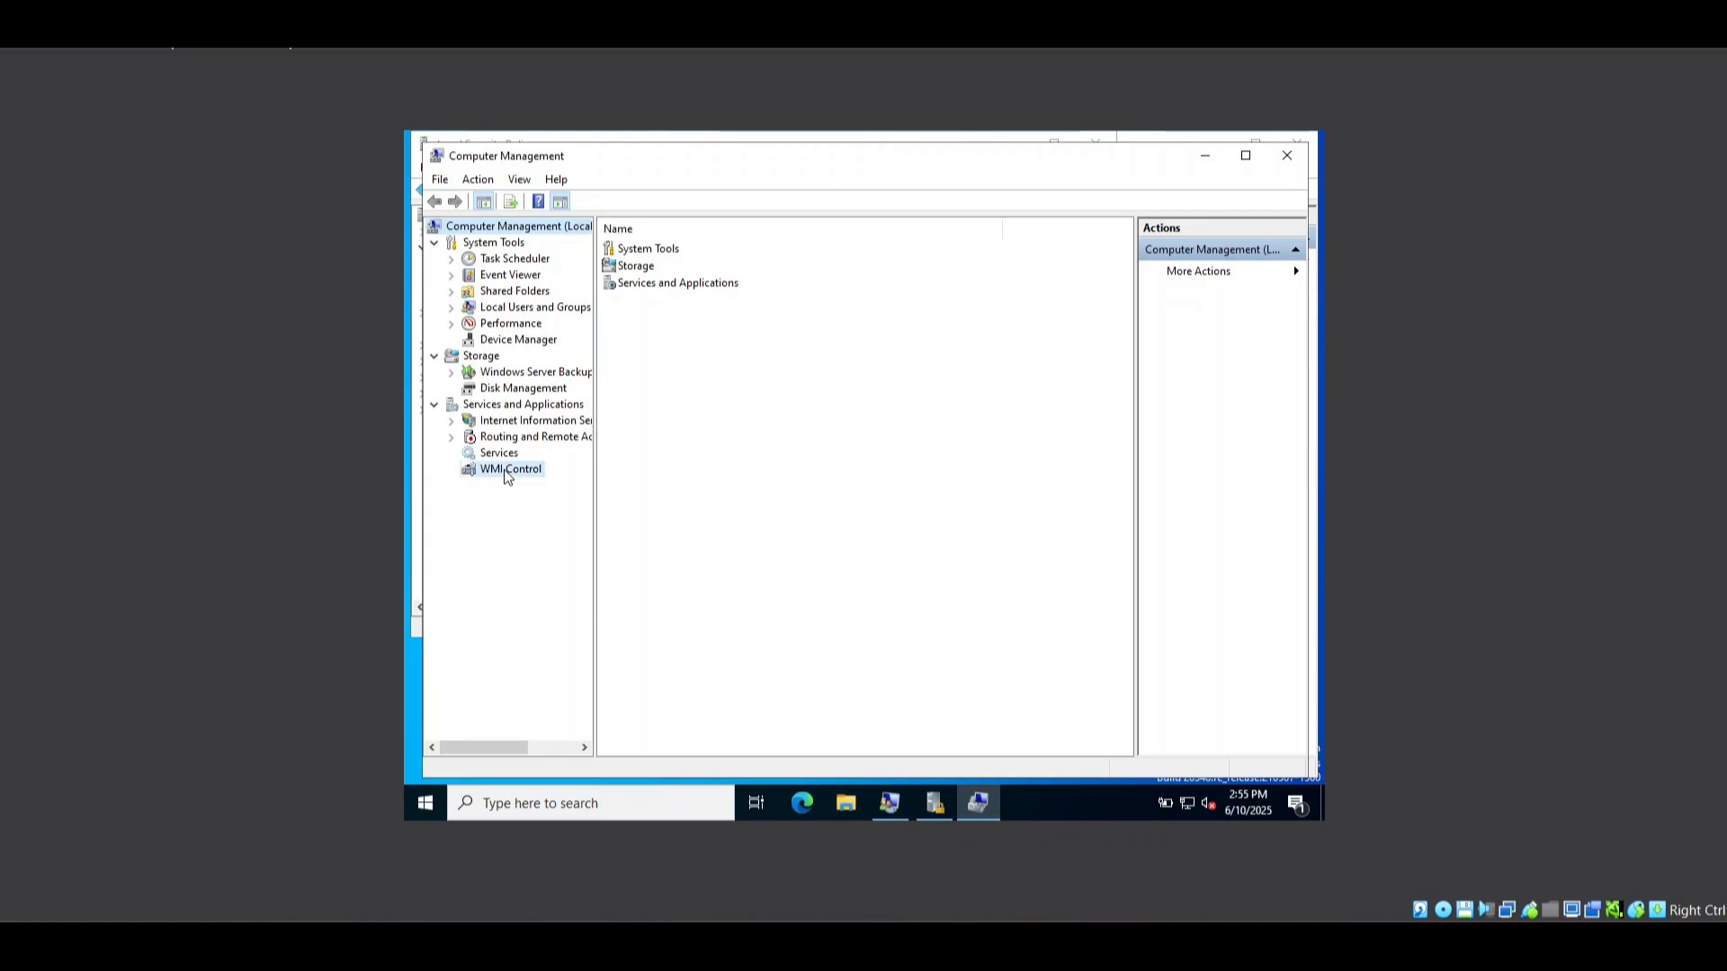
pyautogui.click(504, 471)
pyautogui.rightClick(504, 471)
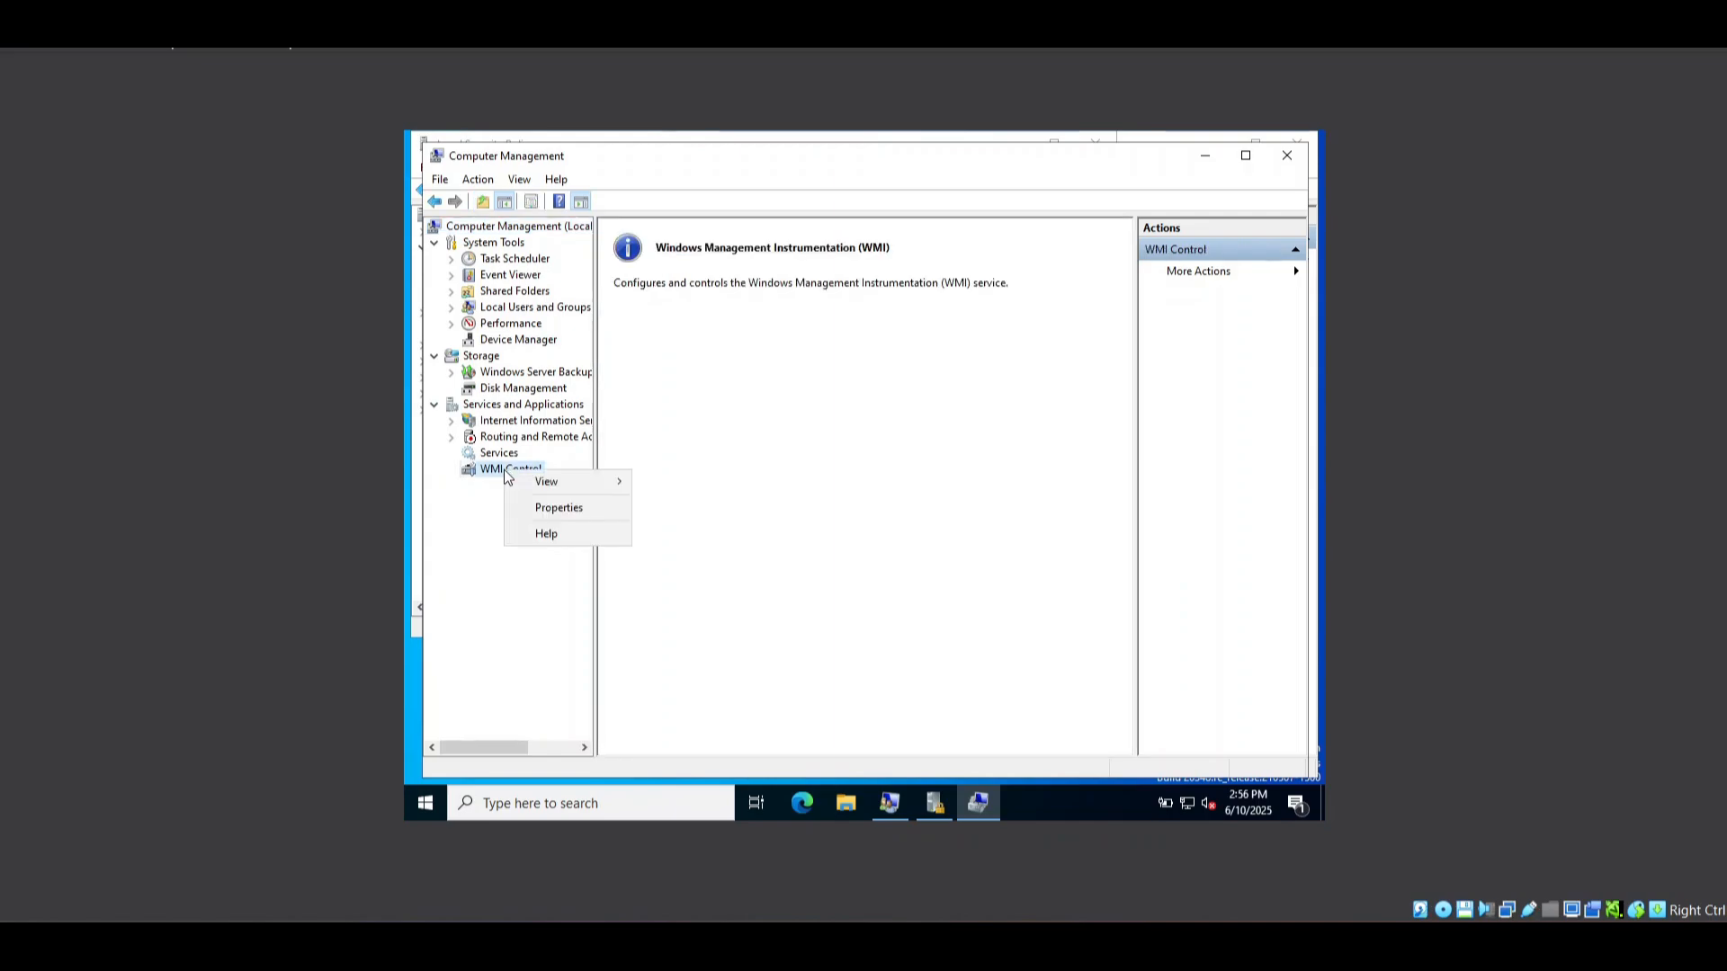
pyautogui.click(528, 509)
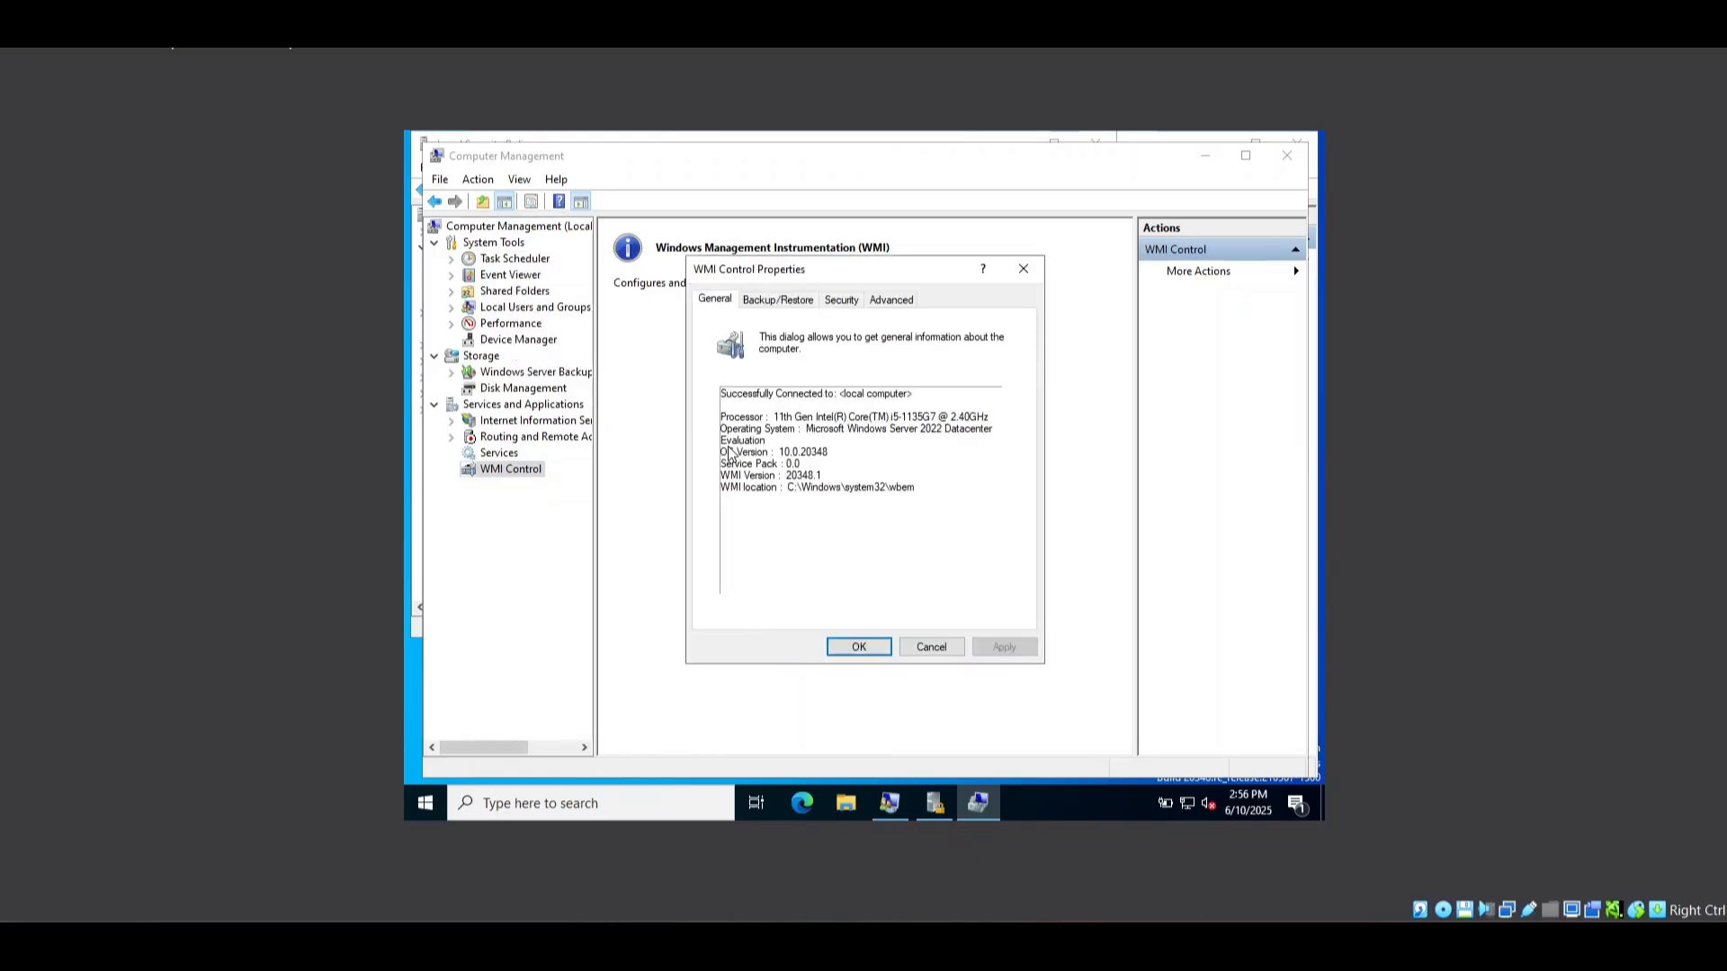
pyautogui.click(853, 306)
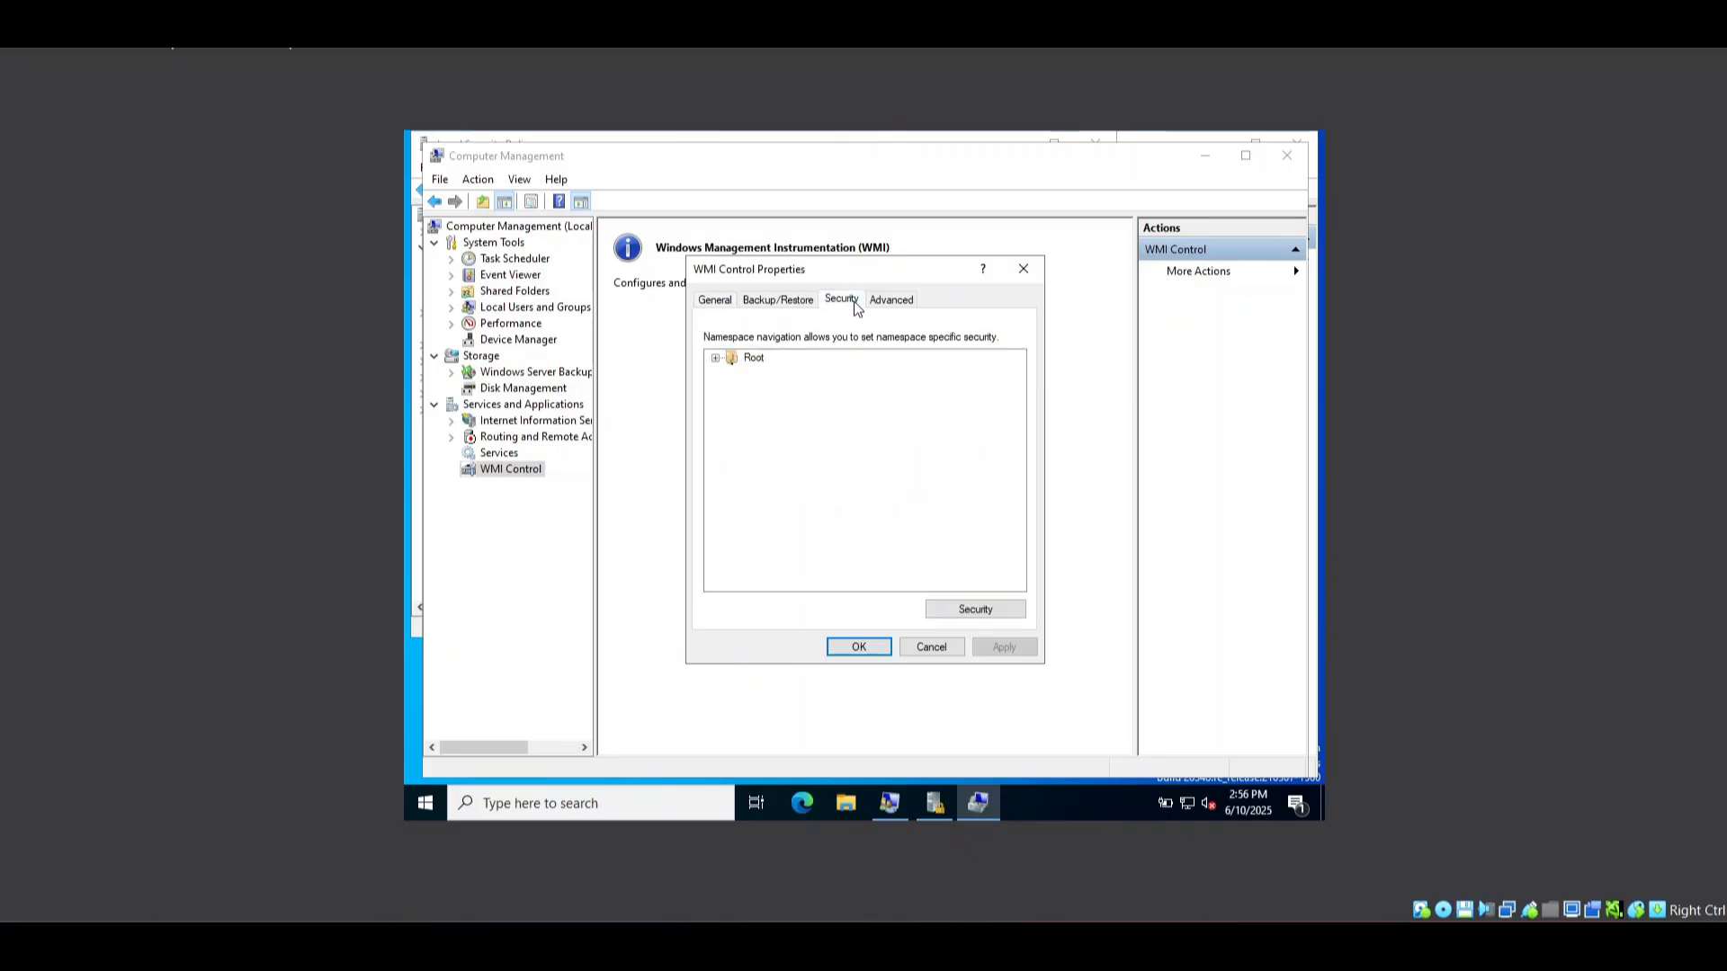
pyautogui.click(715, 359)
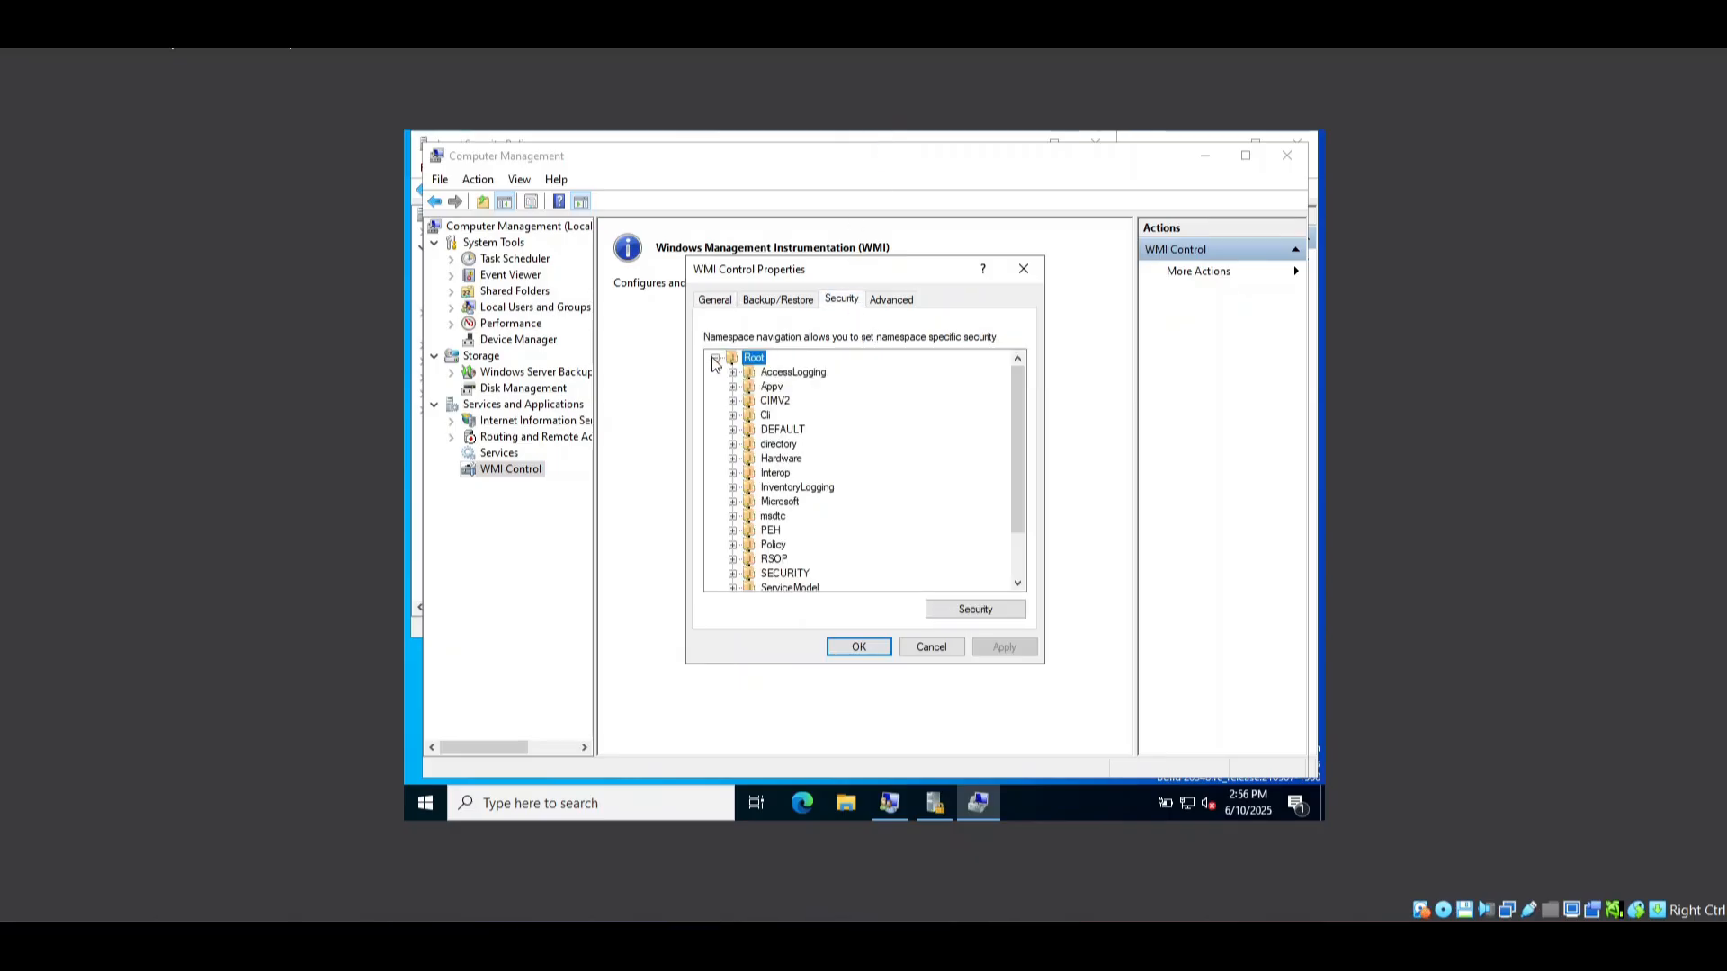
pyautogui.click(975, 609)
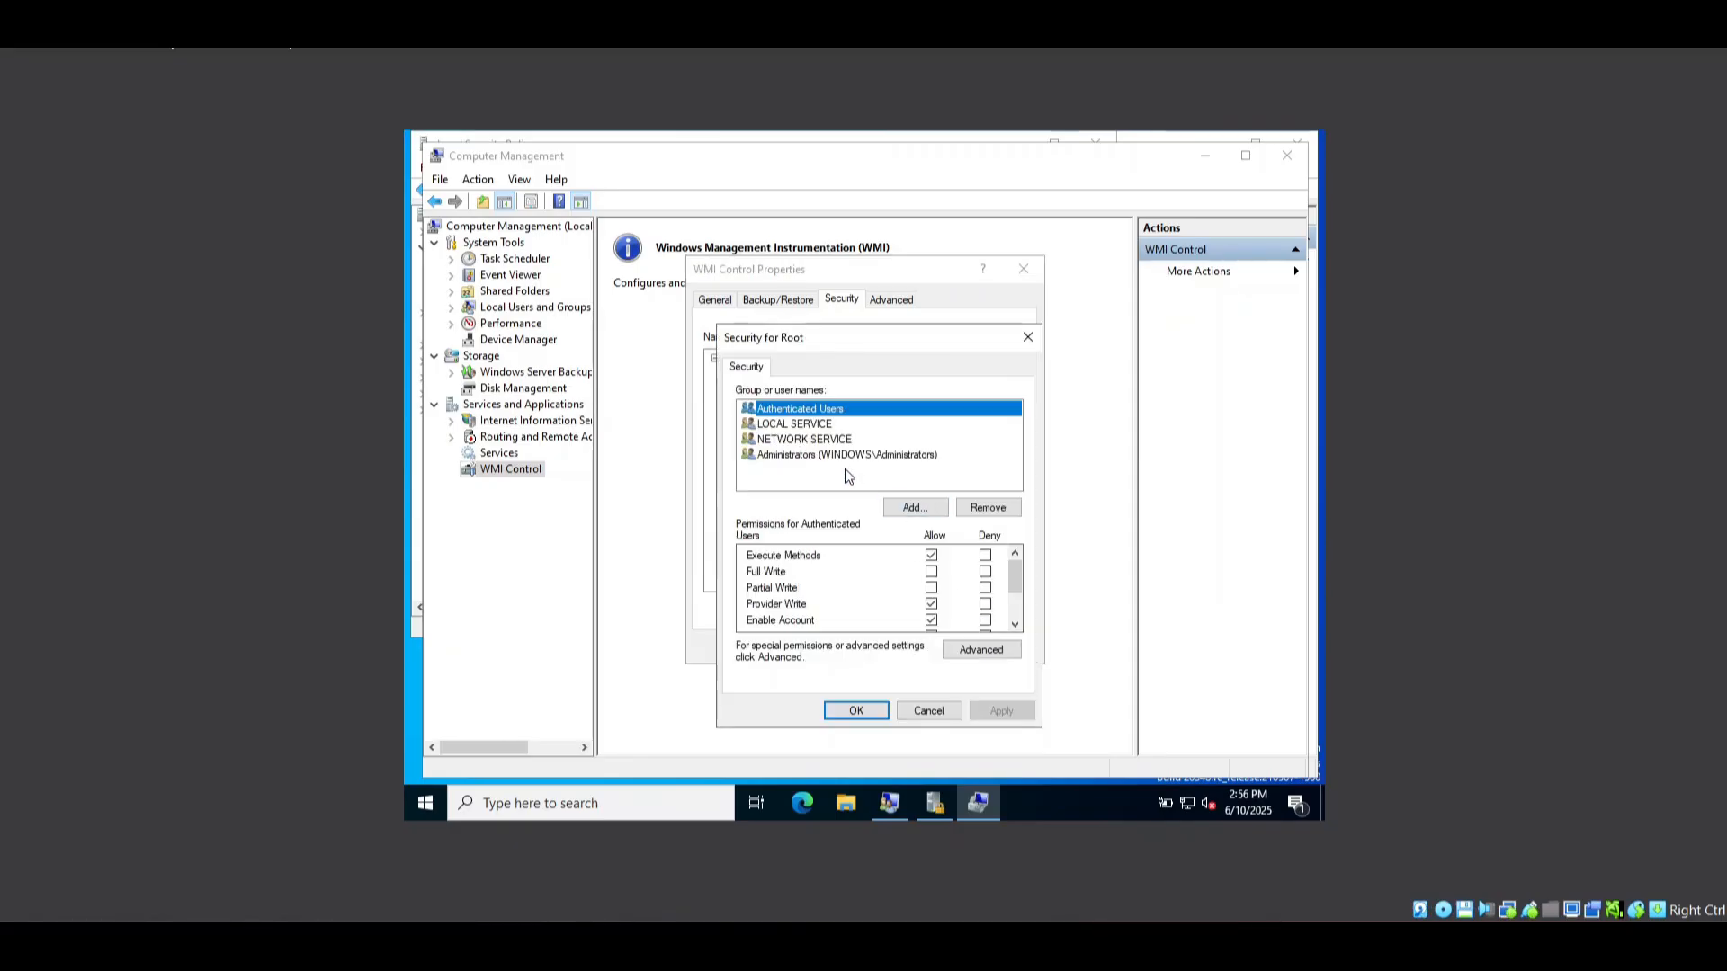
# Add the svc_discovery1 account to the Root namespace's group and user list
pyautogui.click(910, 509)
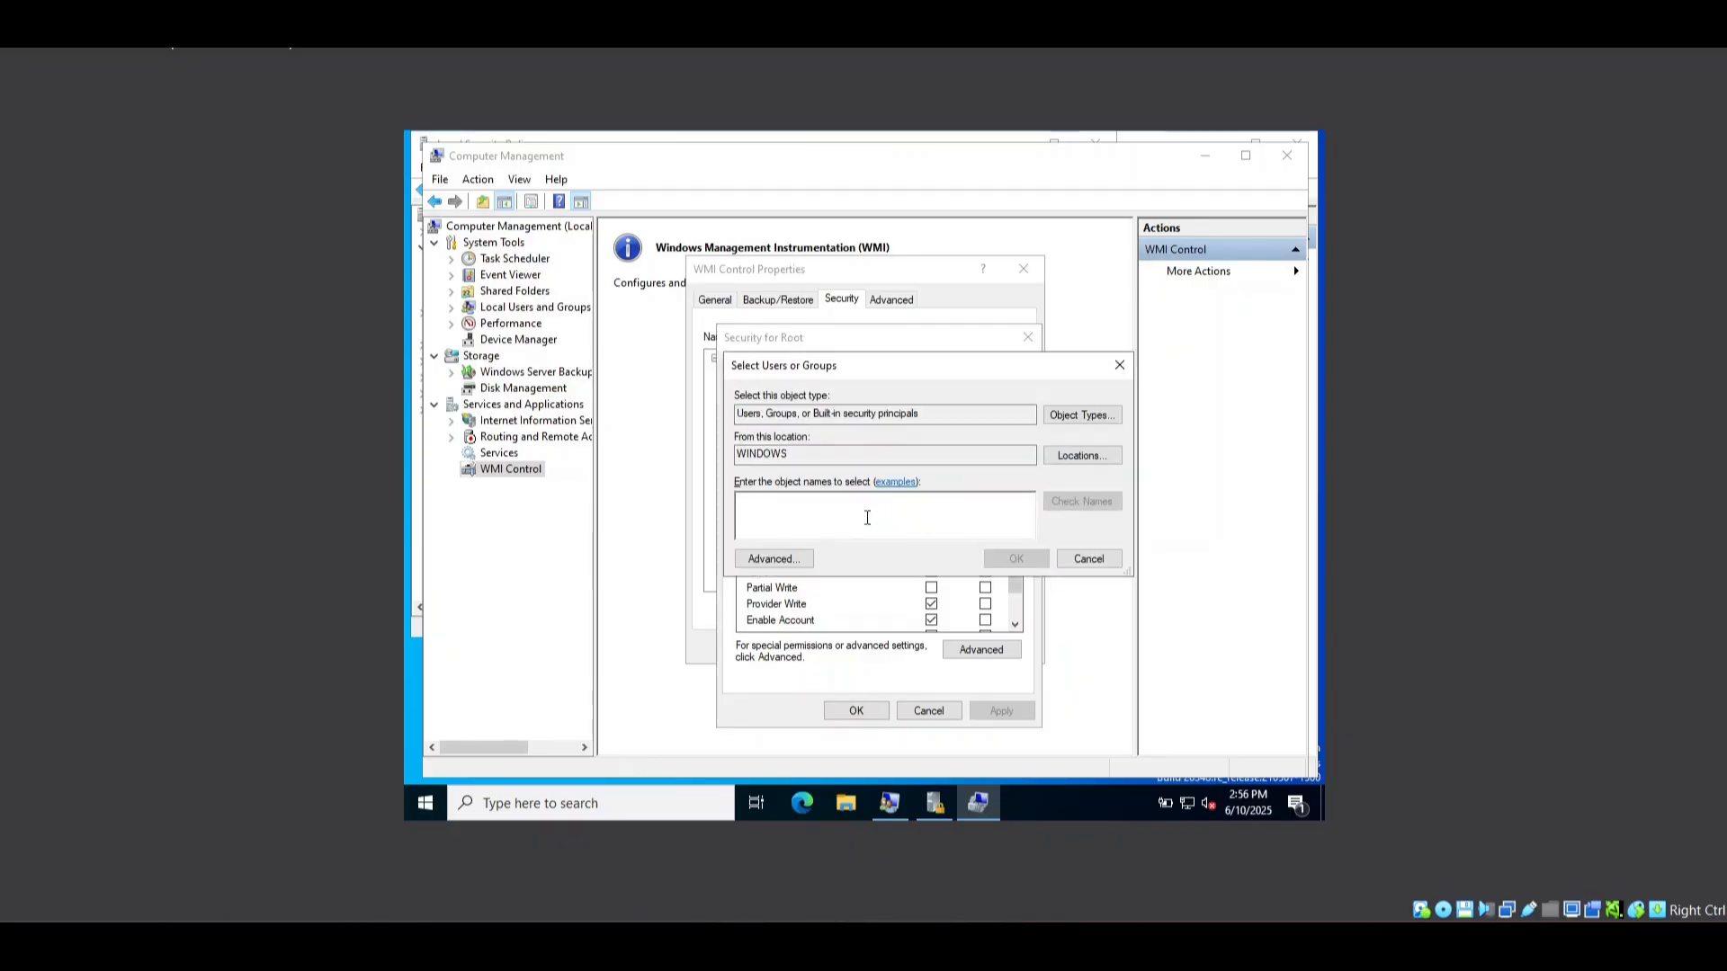
pyautogui.write('svc_discovery1')
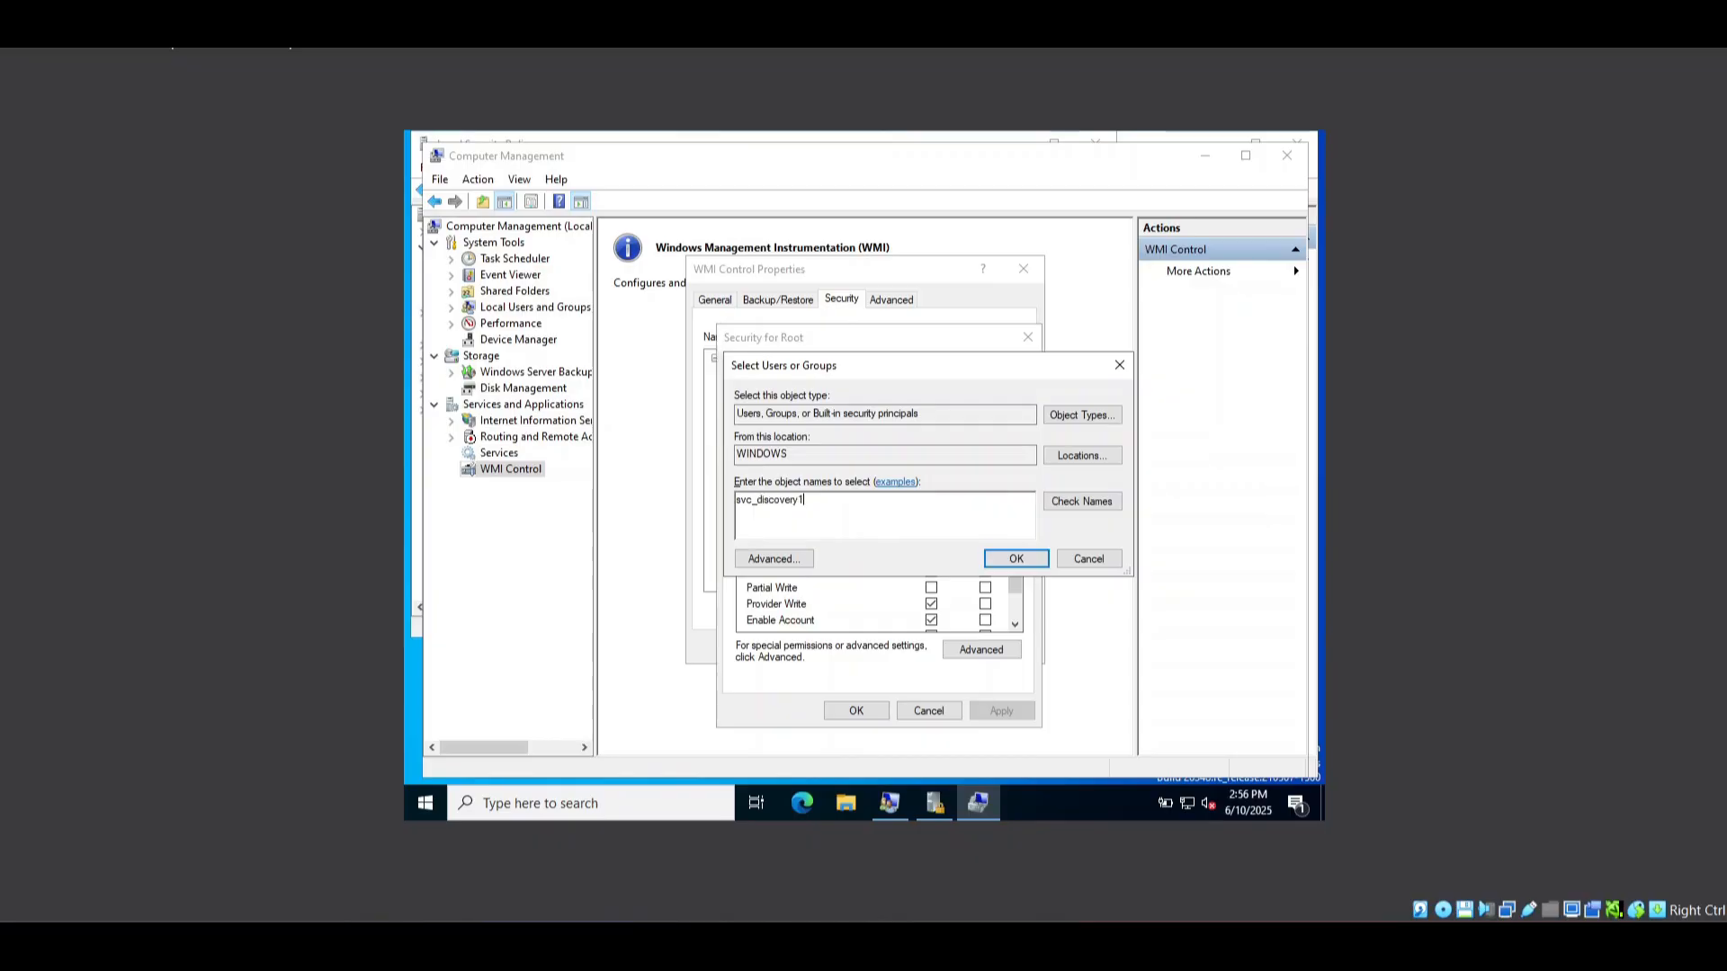
pyautogui.press('Return')
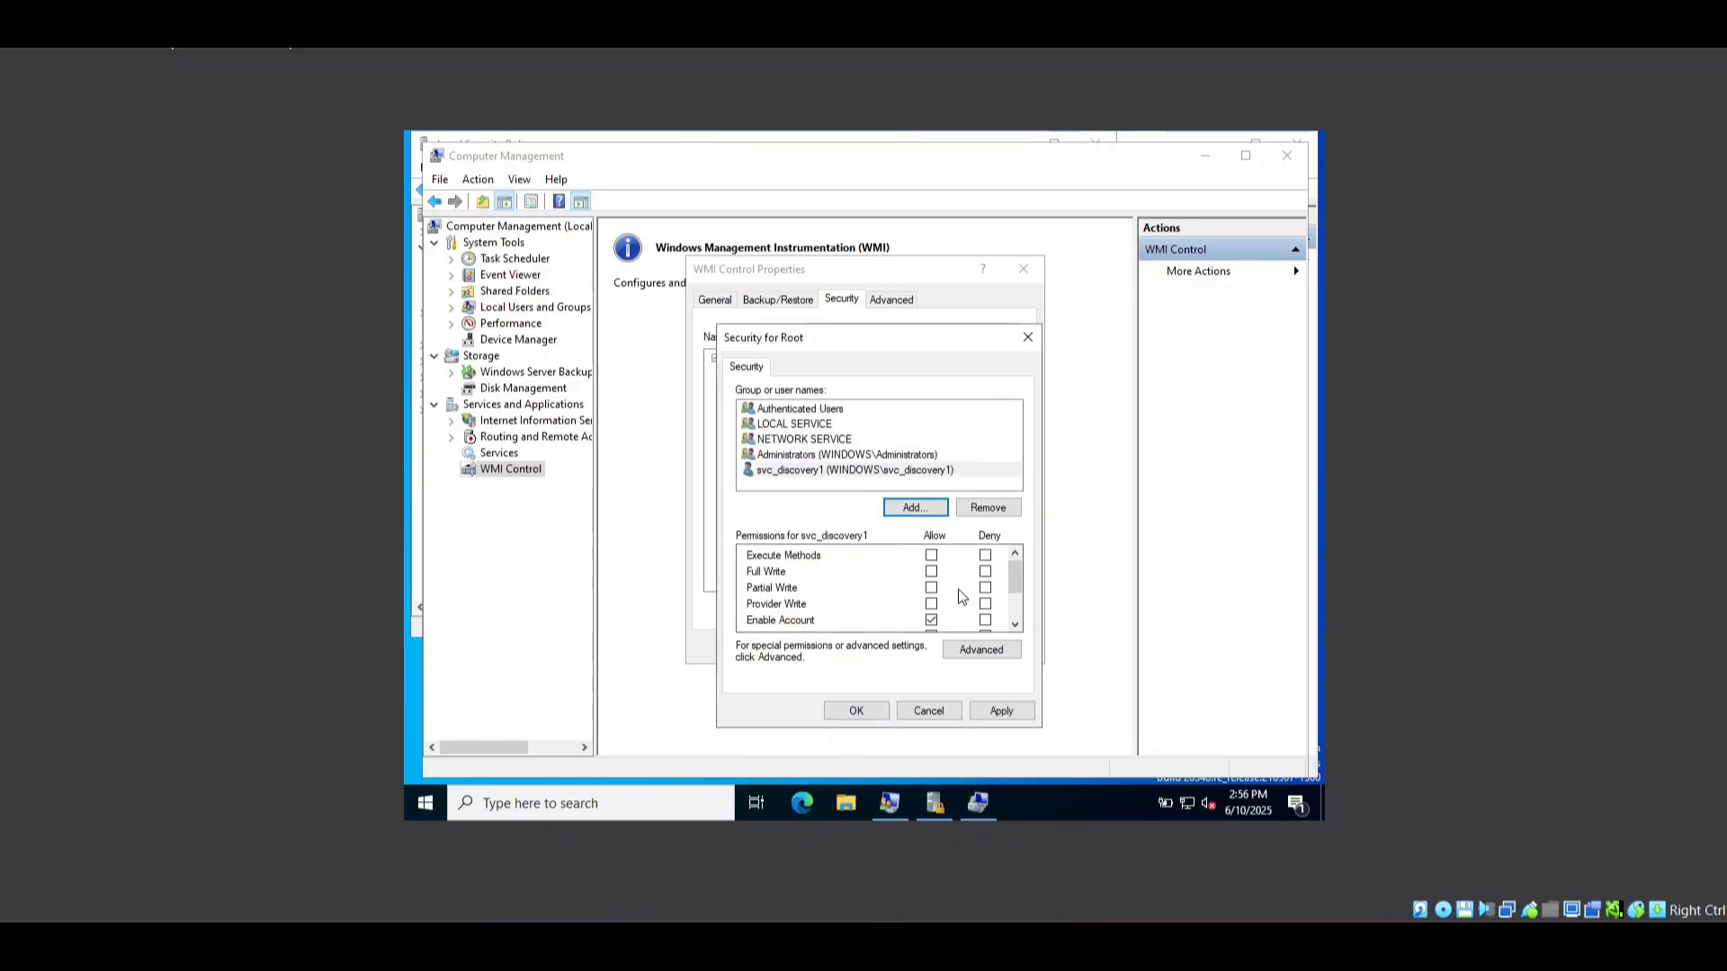
# Allow Execute Methods and Remote Enable for svc_discovery1 on the Root namespace, apply the permissions and close the WMI Control properties
pyautogui.click(932, 556)
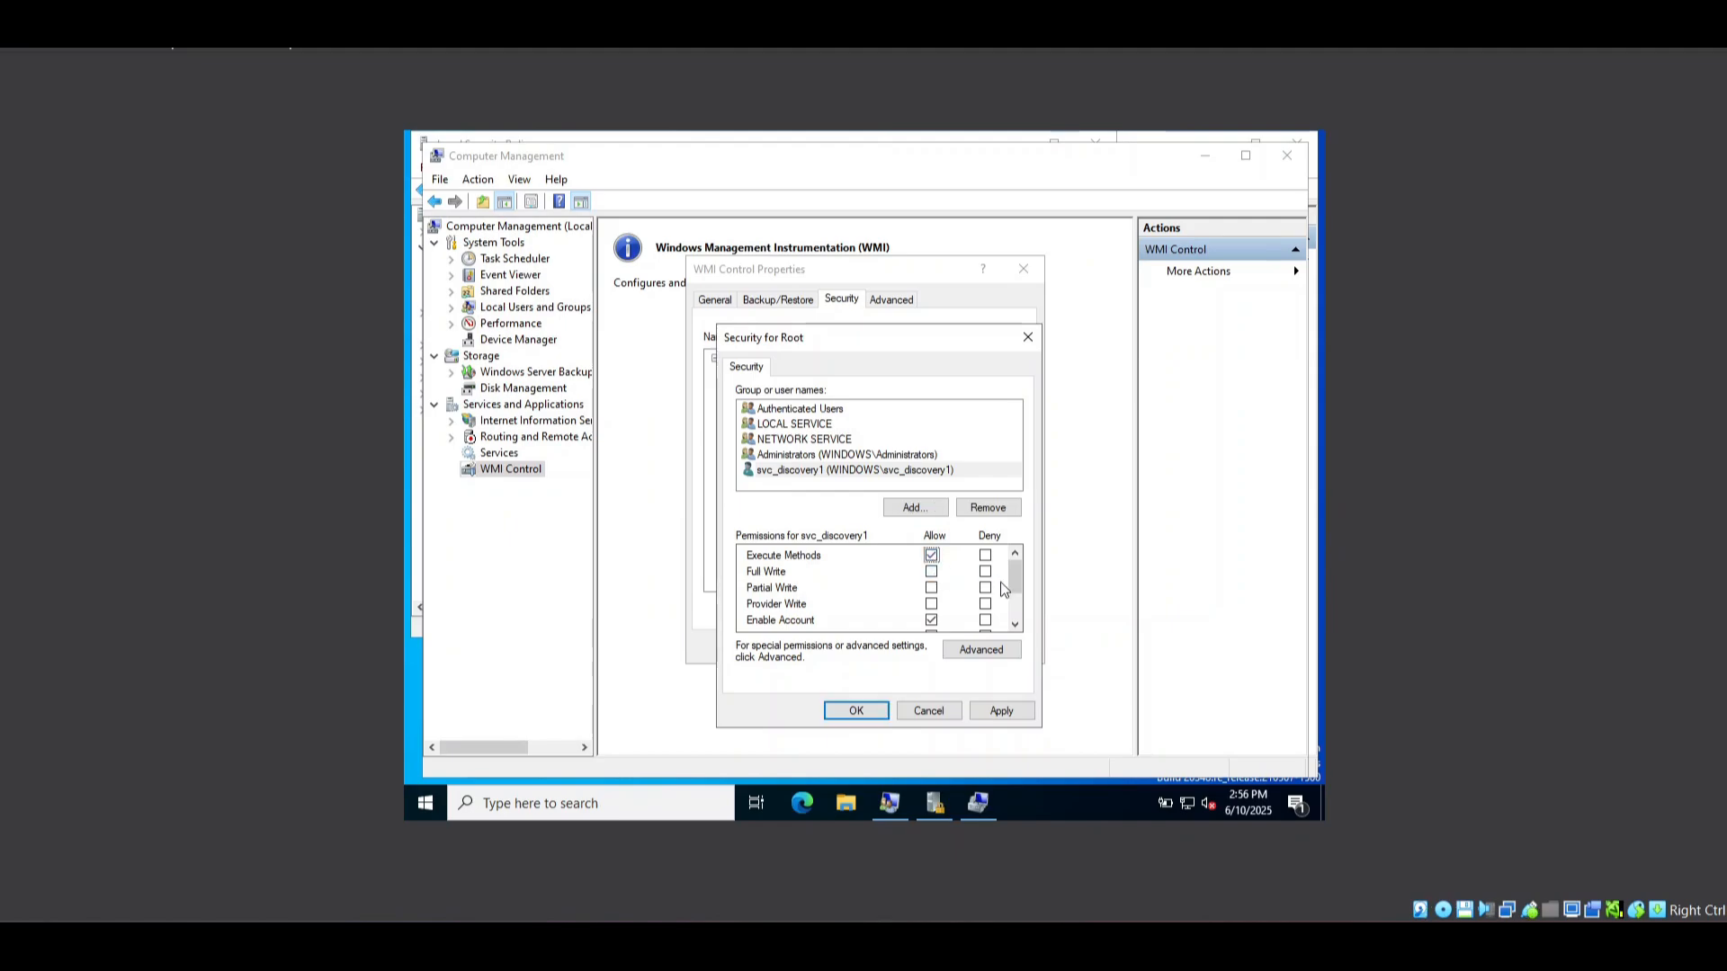
pyautogui.moveTo(1014, 584); pyautogui.dragTo(1014, 612)
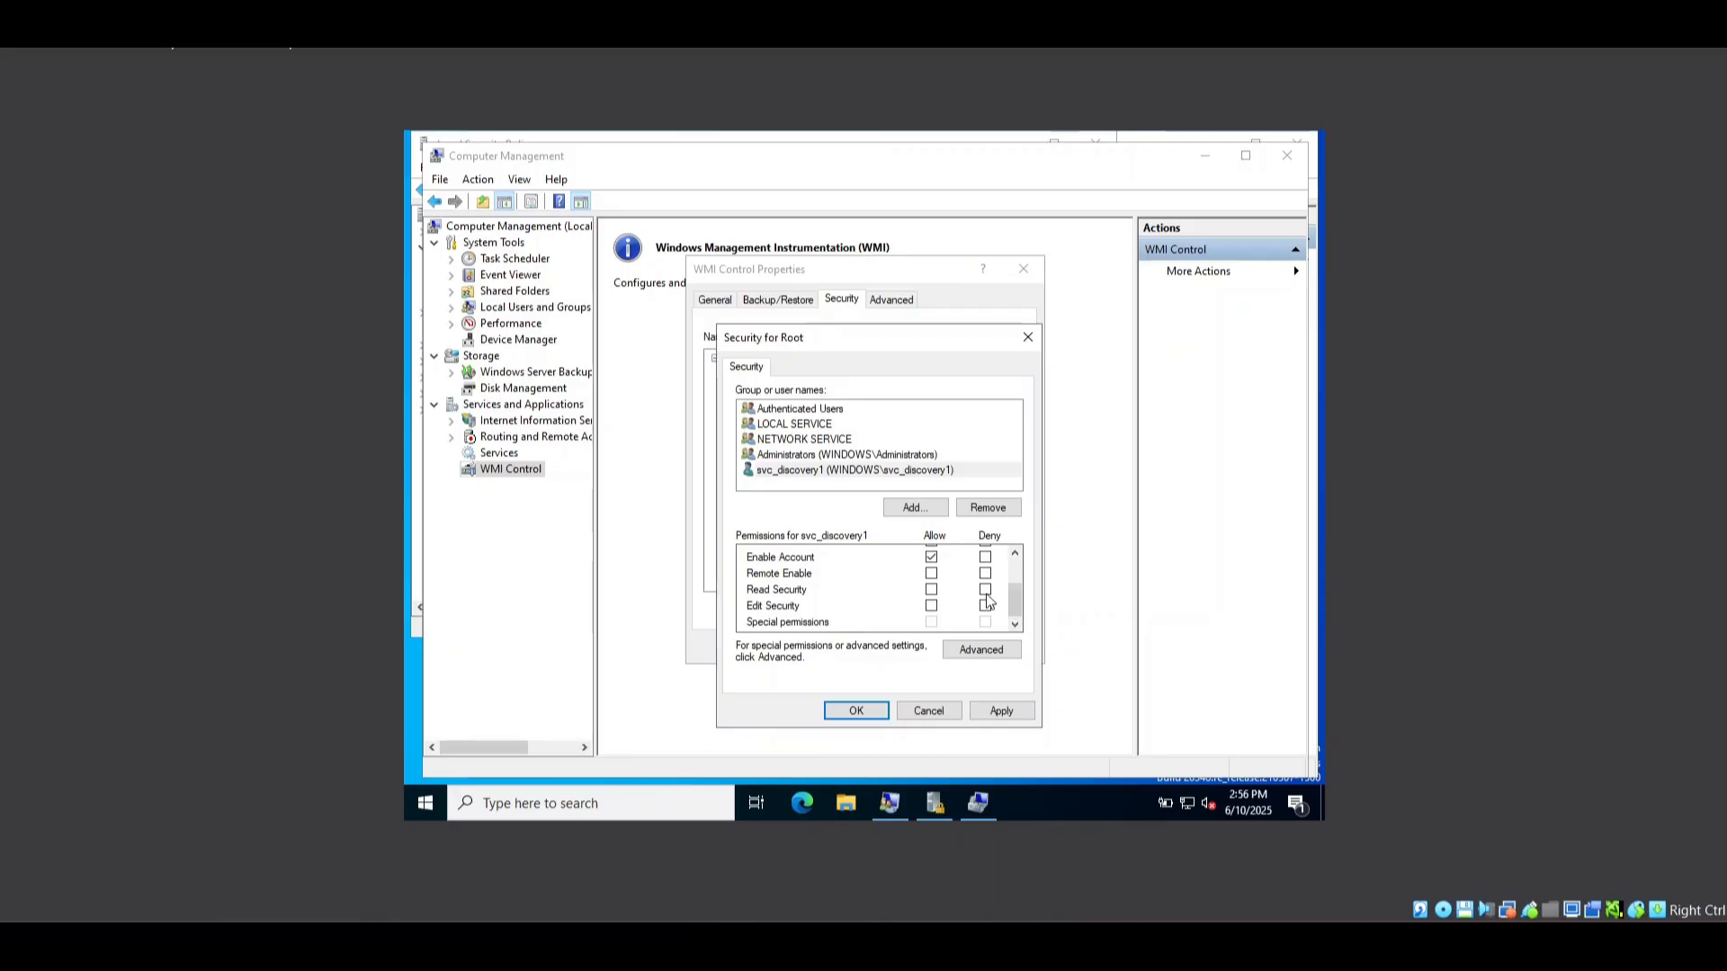
pyautogui.click(932, 572)
pyautogui.click(1000, 710)
pyautogui.click(861, 711)
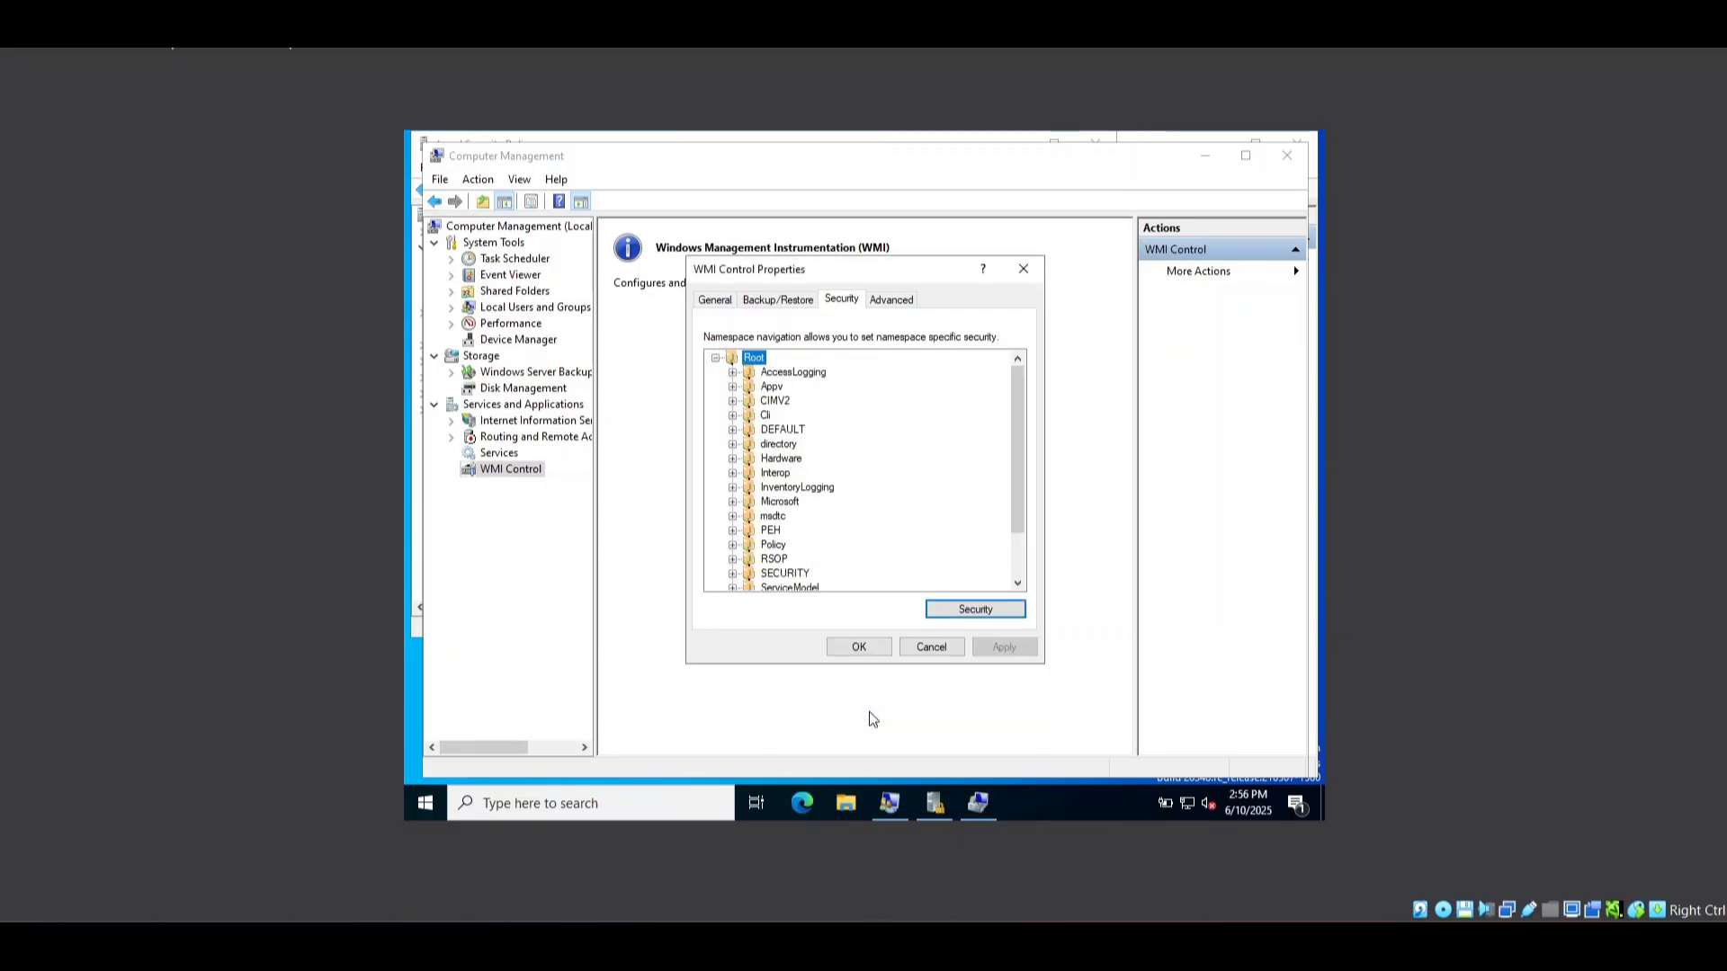
pyautogui.click(870, 647)
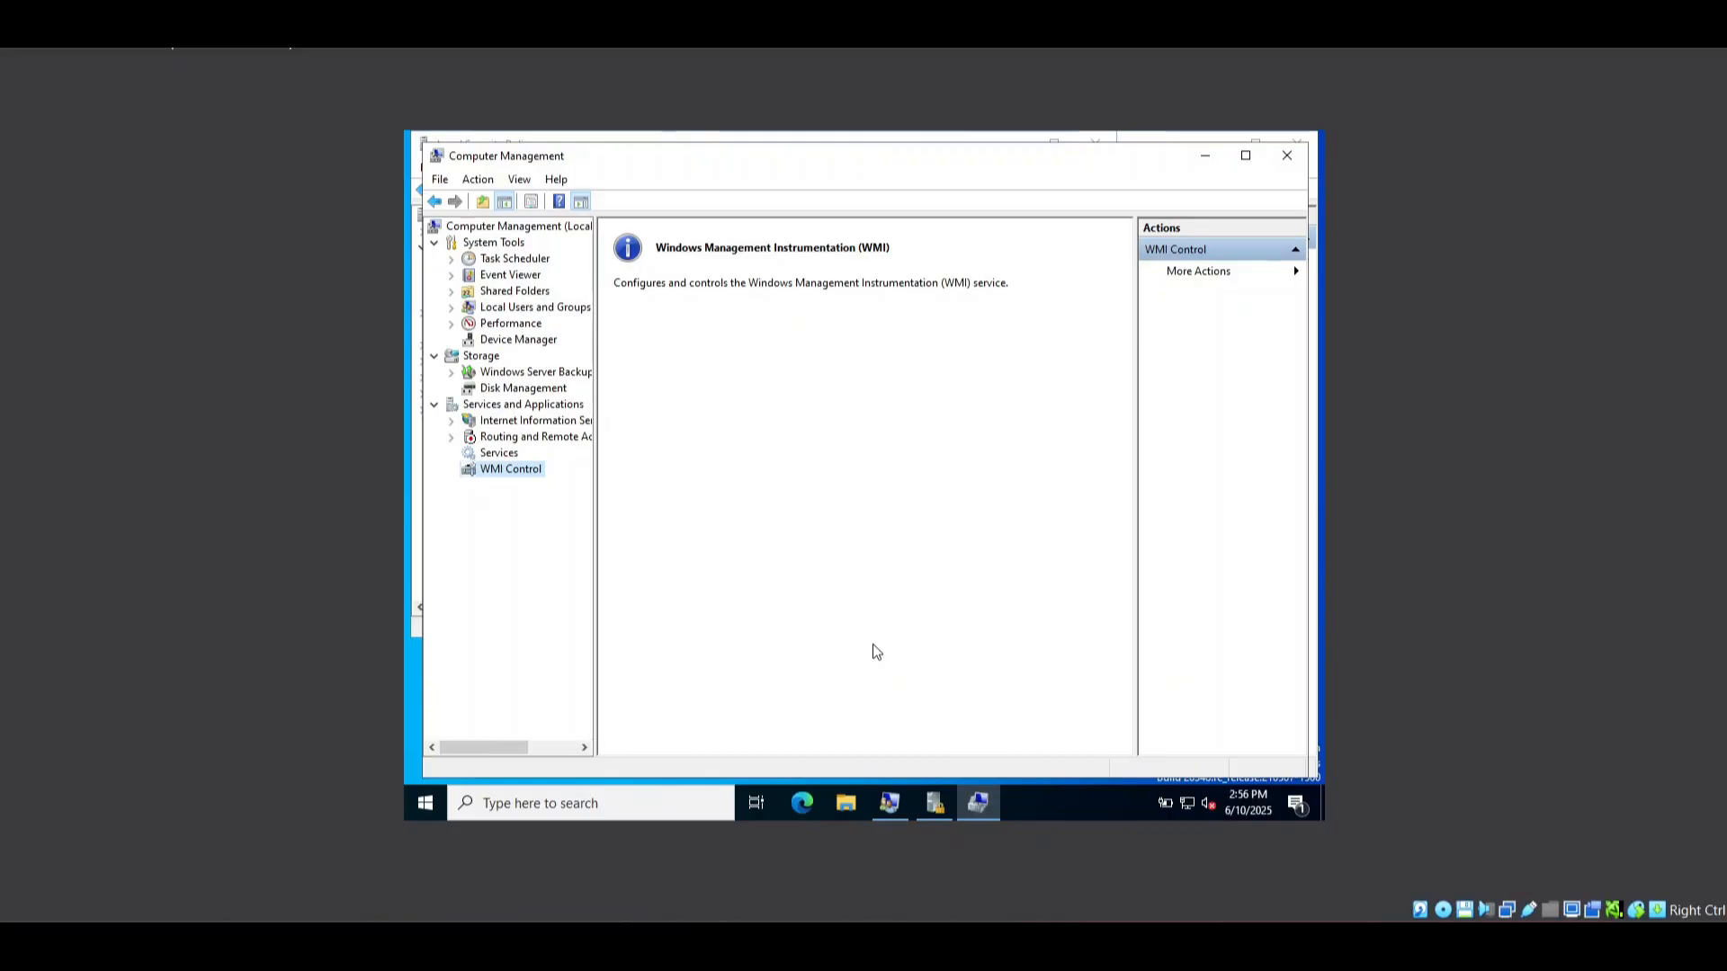
# Launch Registry Editor by running regedit.exe and allow it to make changes to the device
pyautogui.click(569, 795)
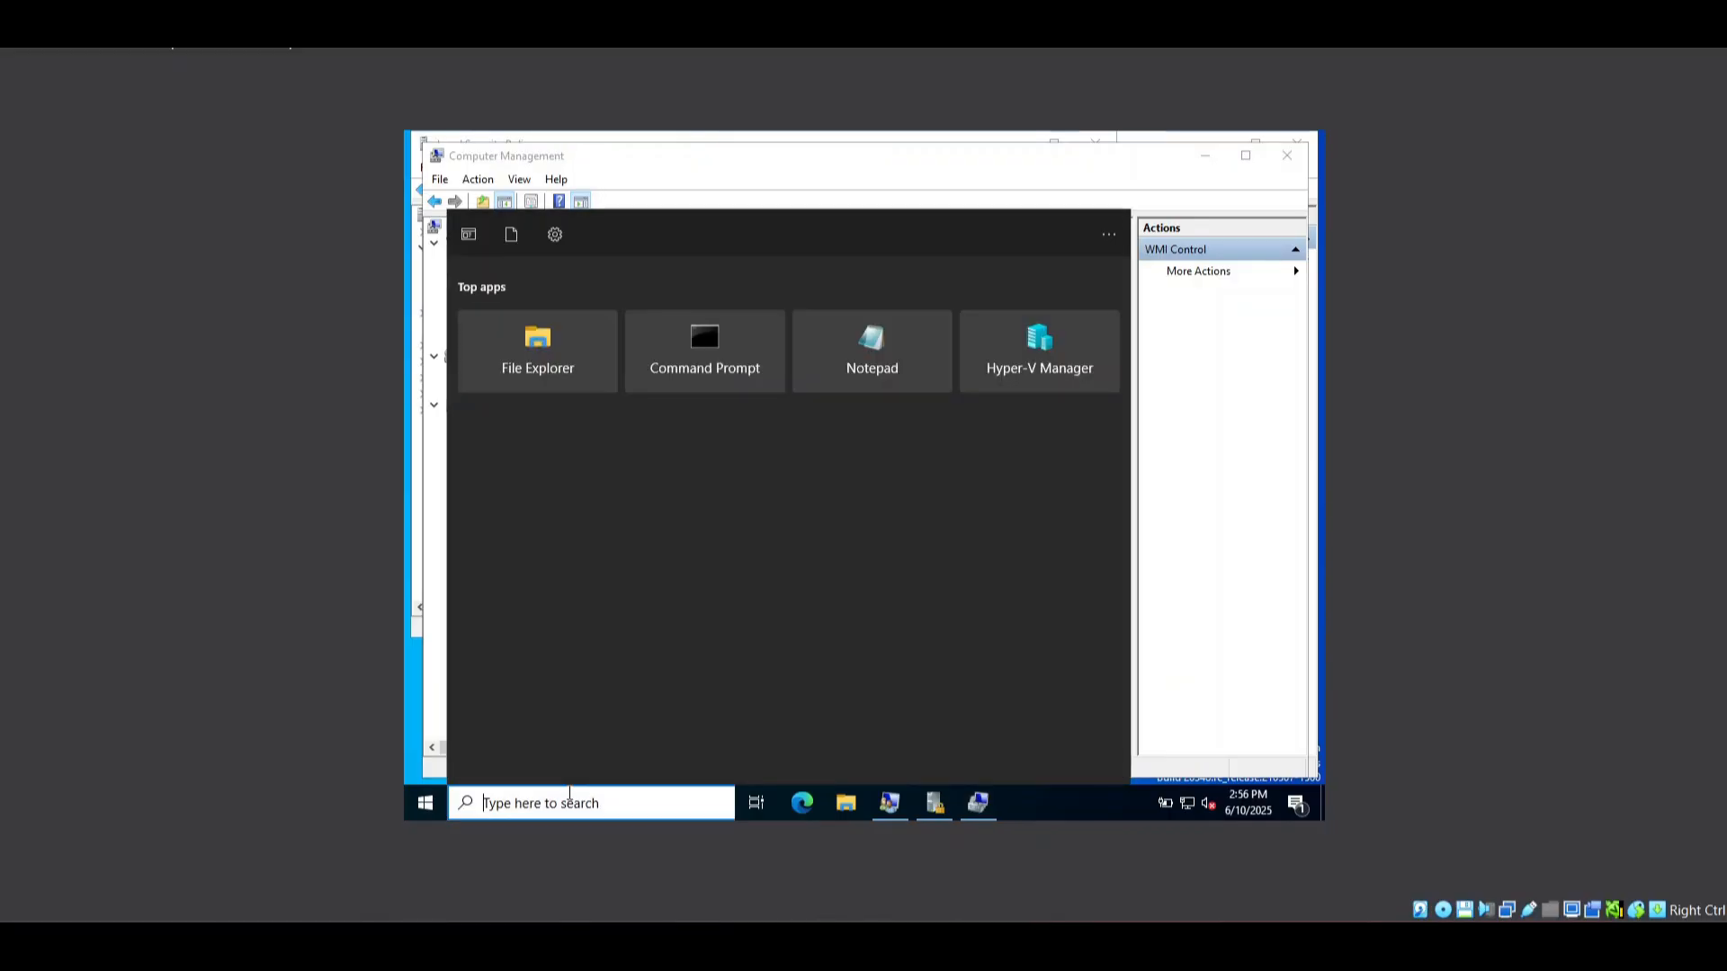
pyautogui.press('super+r')
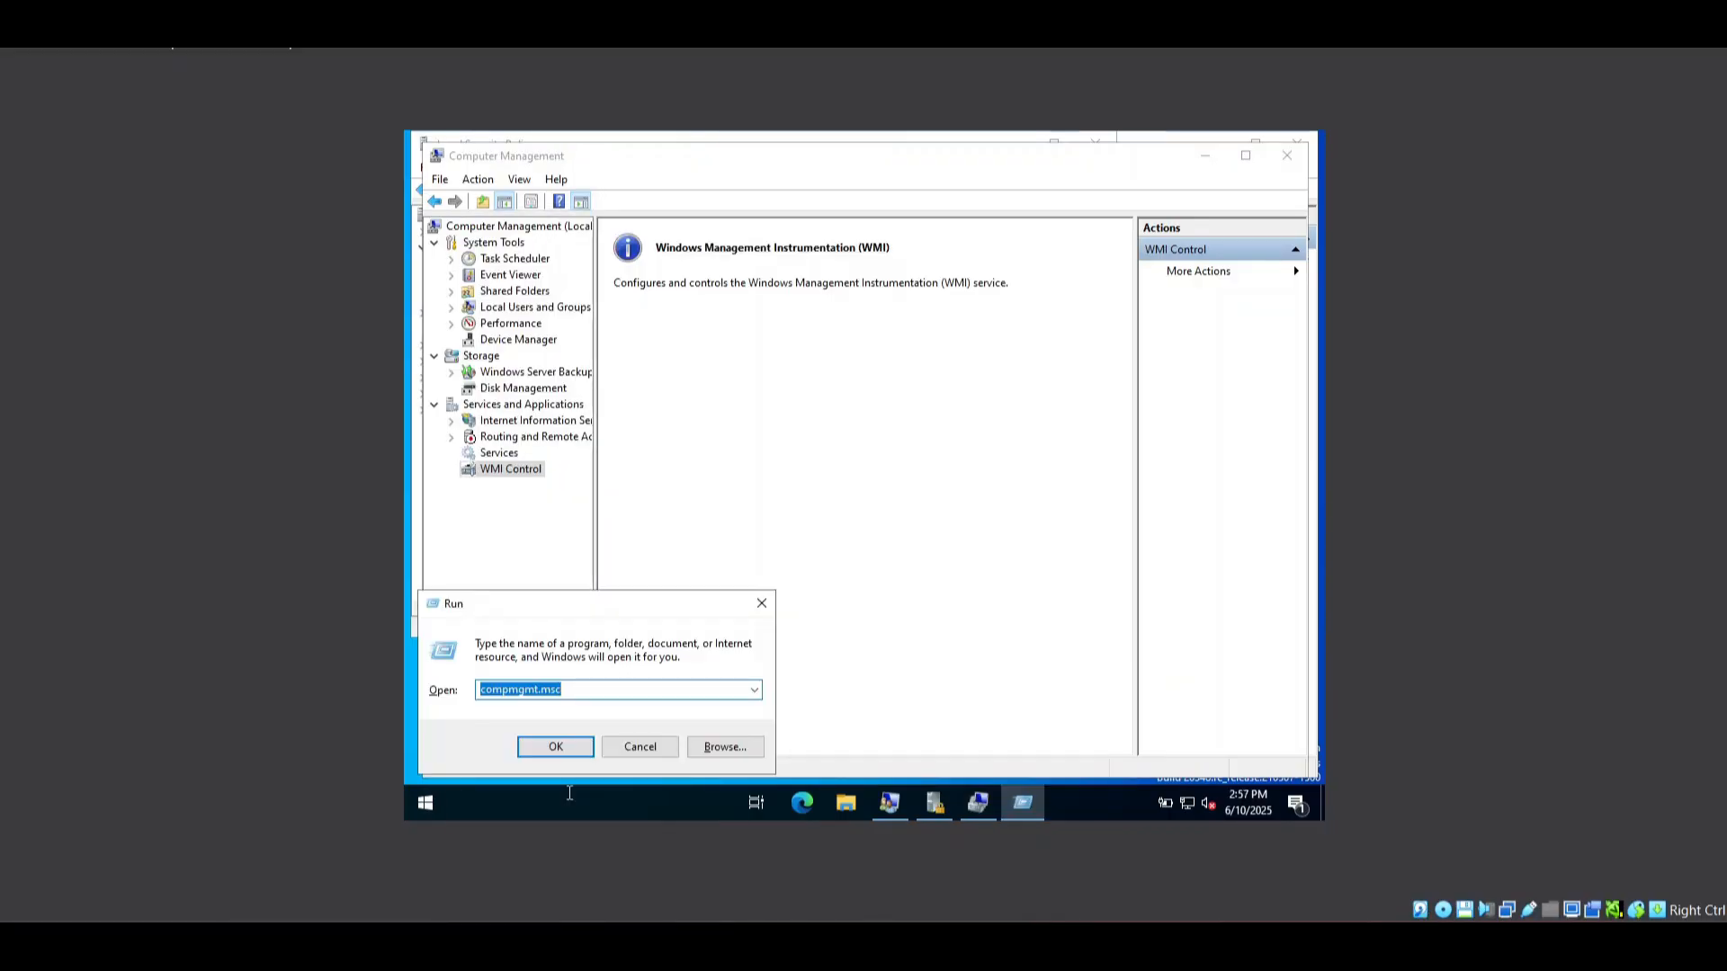
pyautogui.press('BackSpace')
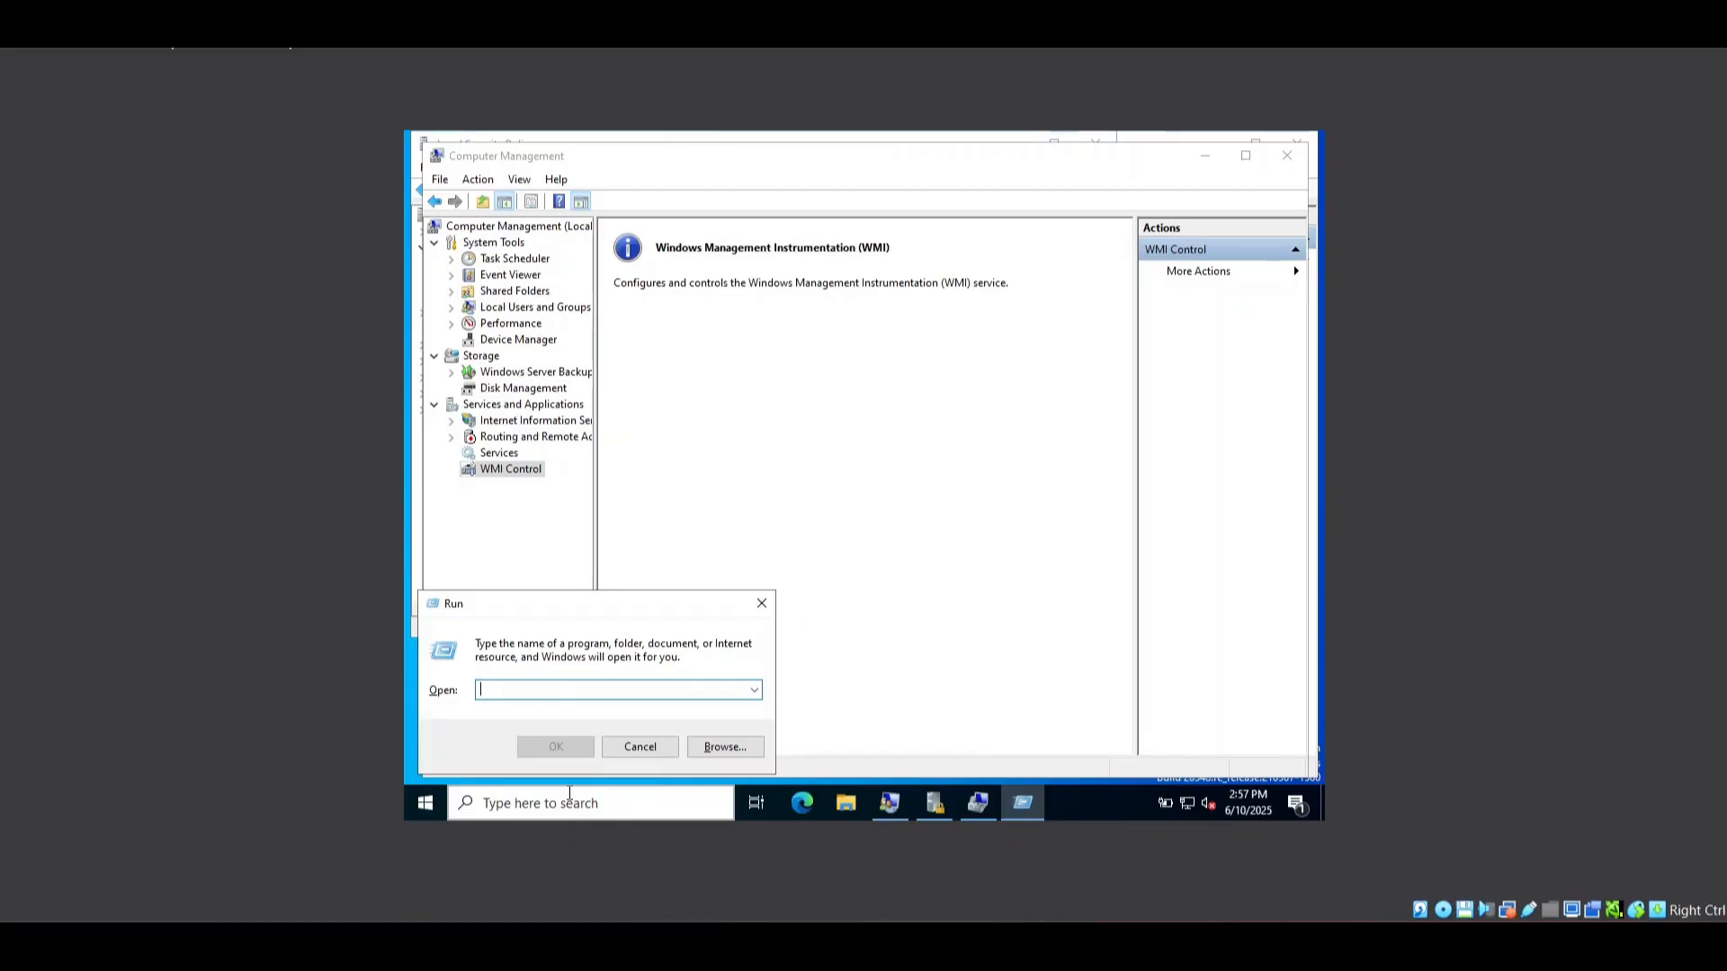
pyautogui.write('re')
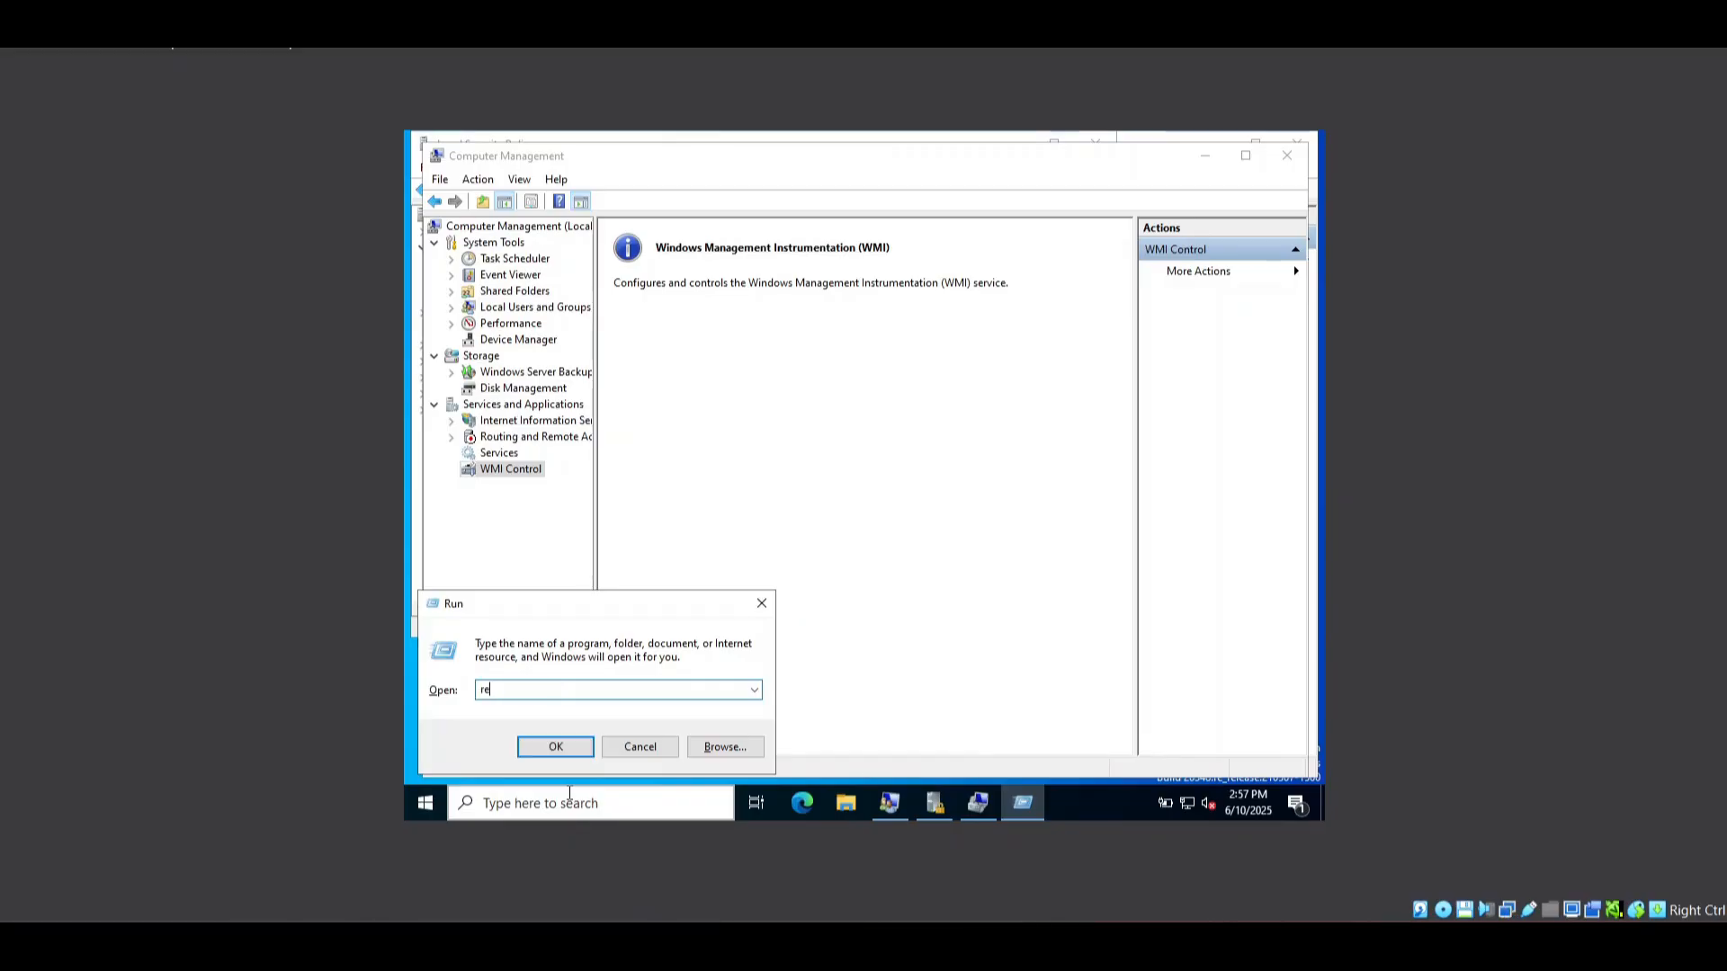
pyautogui.write('gdit.exe')
pyautogui.press('Down')
pyautogui.press('BackSpace')
pyautogui.write('regedit')
pyautogui.press('Return')
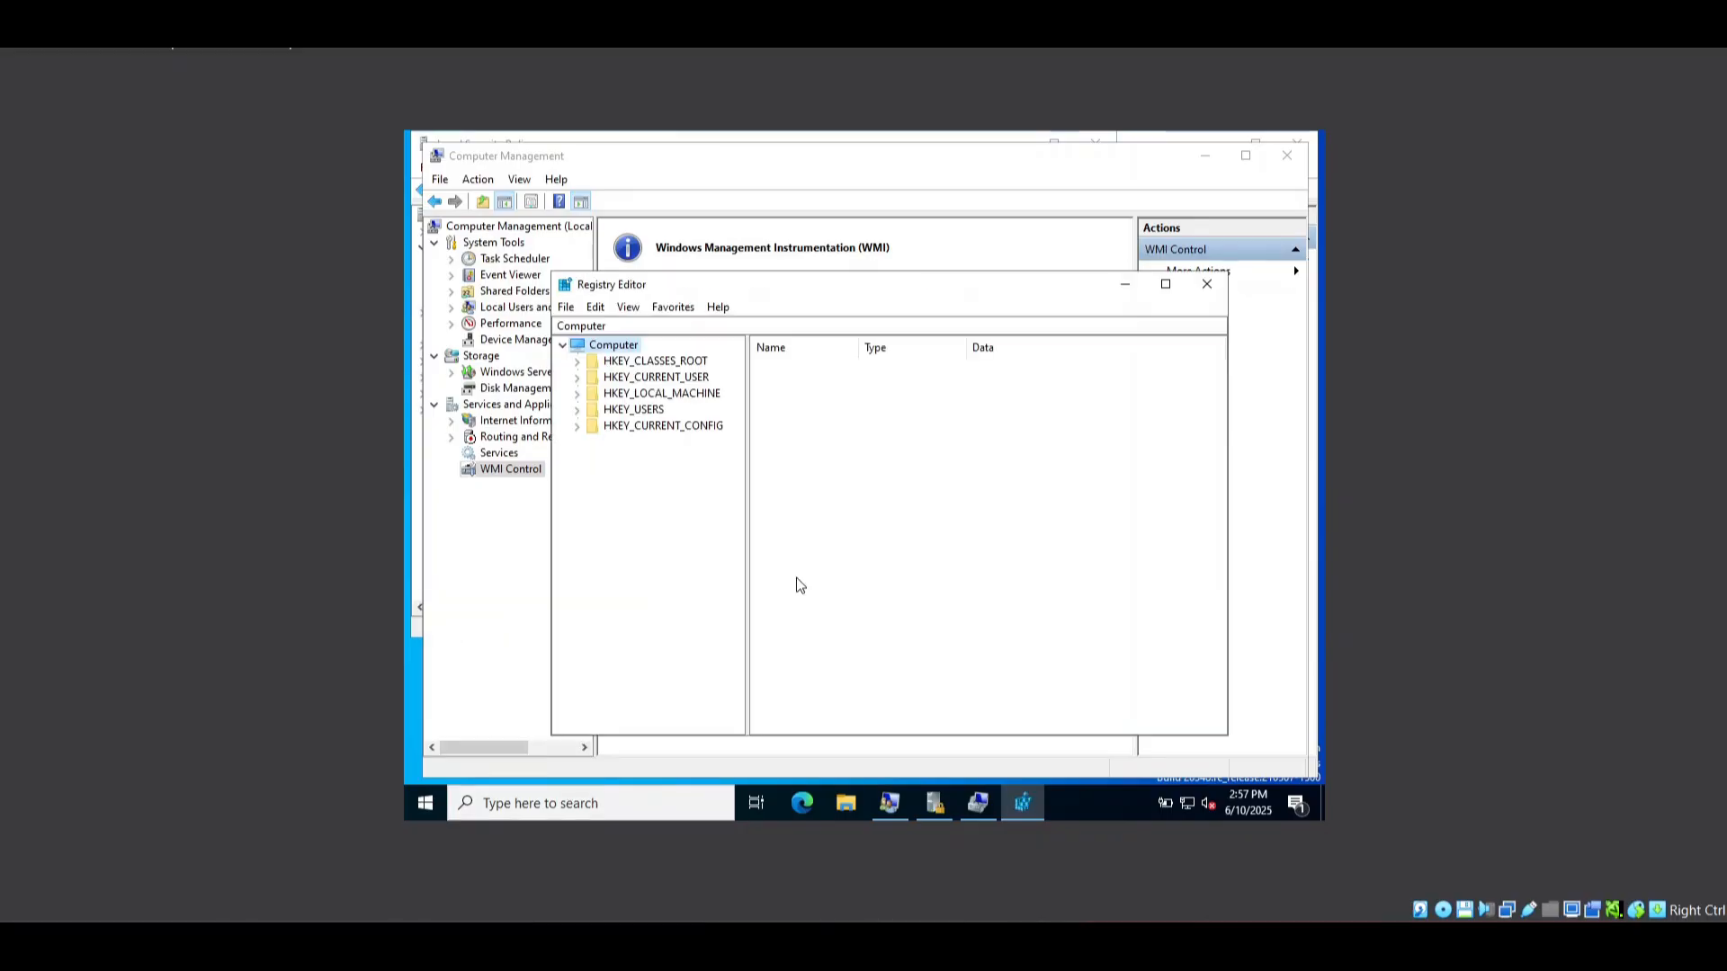
# Add svc_discovery1 to the permissions of the HKEY_LOCAL_MACHINE key, allow it Read access and apply the change
pyautogui.click(676, 393)
pyautogui.rightClick(675, 395)
pyautogui.click(734, 542)
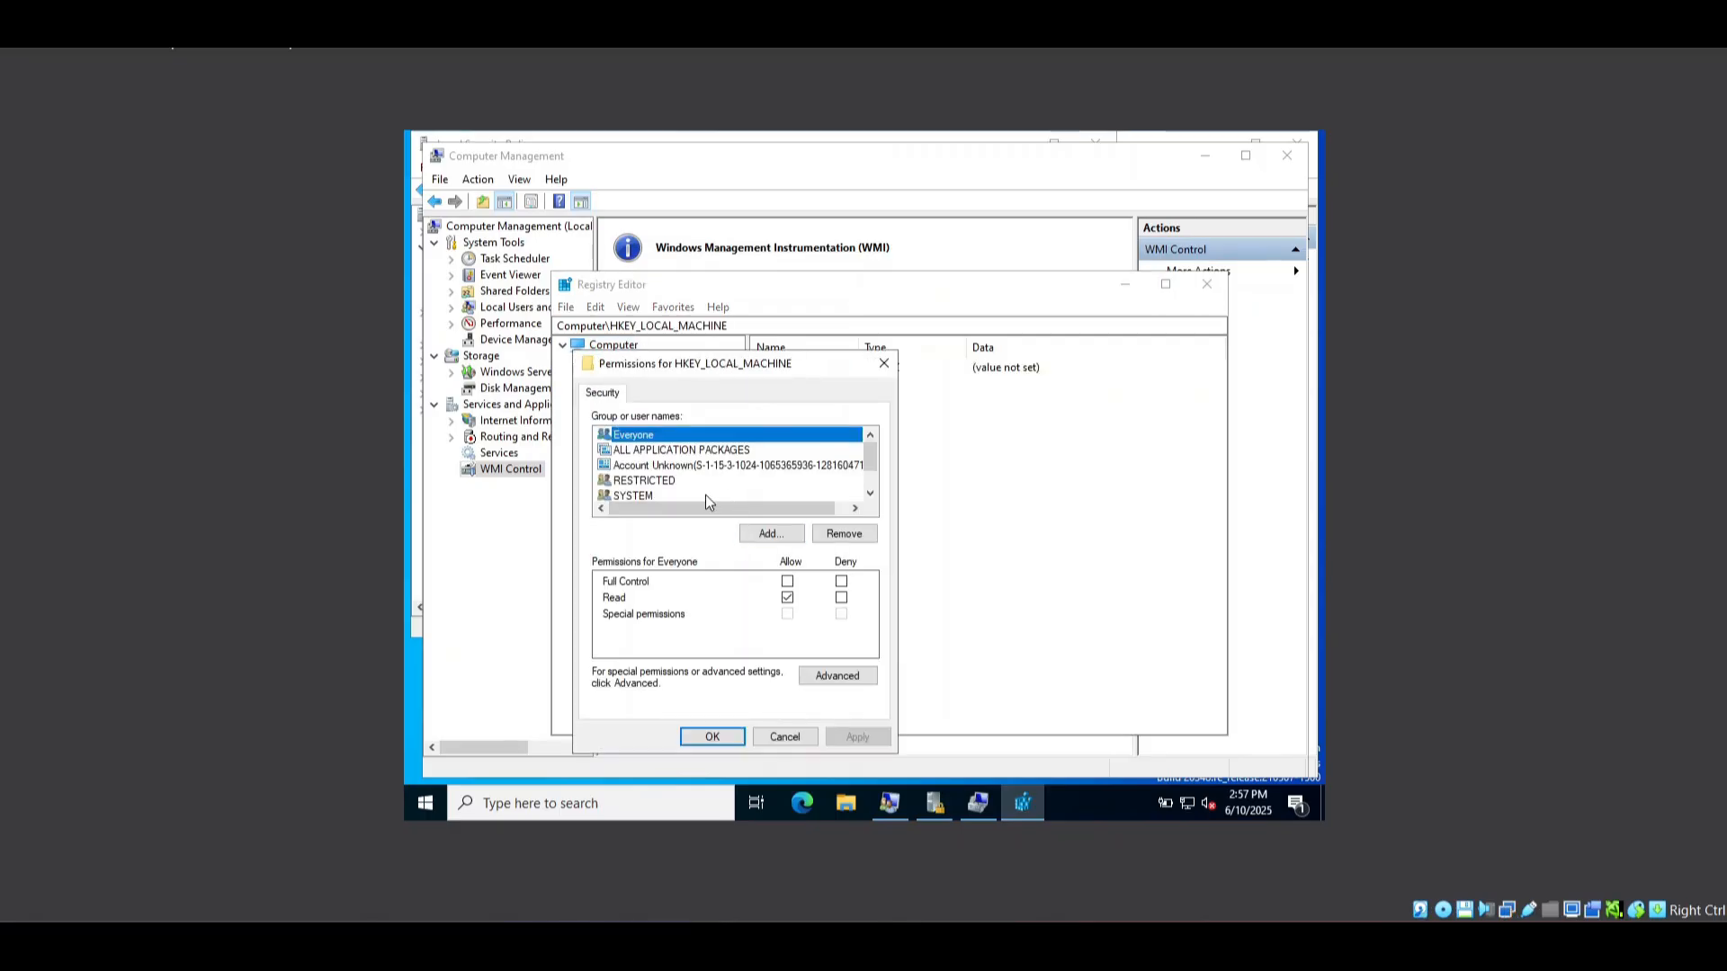
pyautogui.scroll(-1, 707, 501)
pyautogui.click(771, 534)
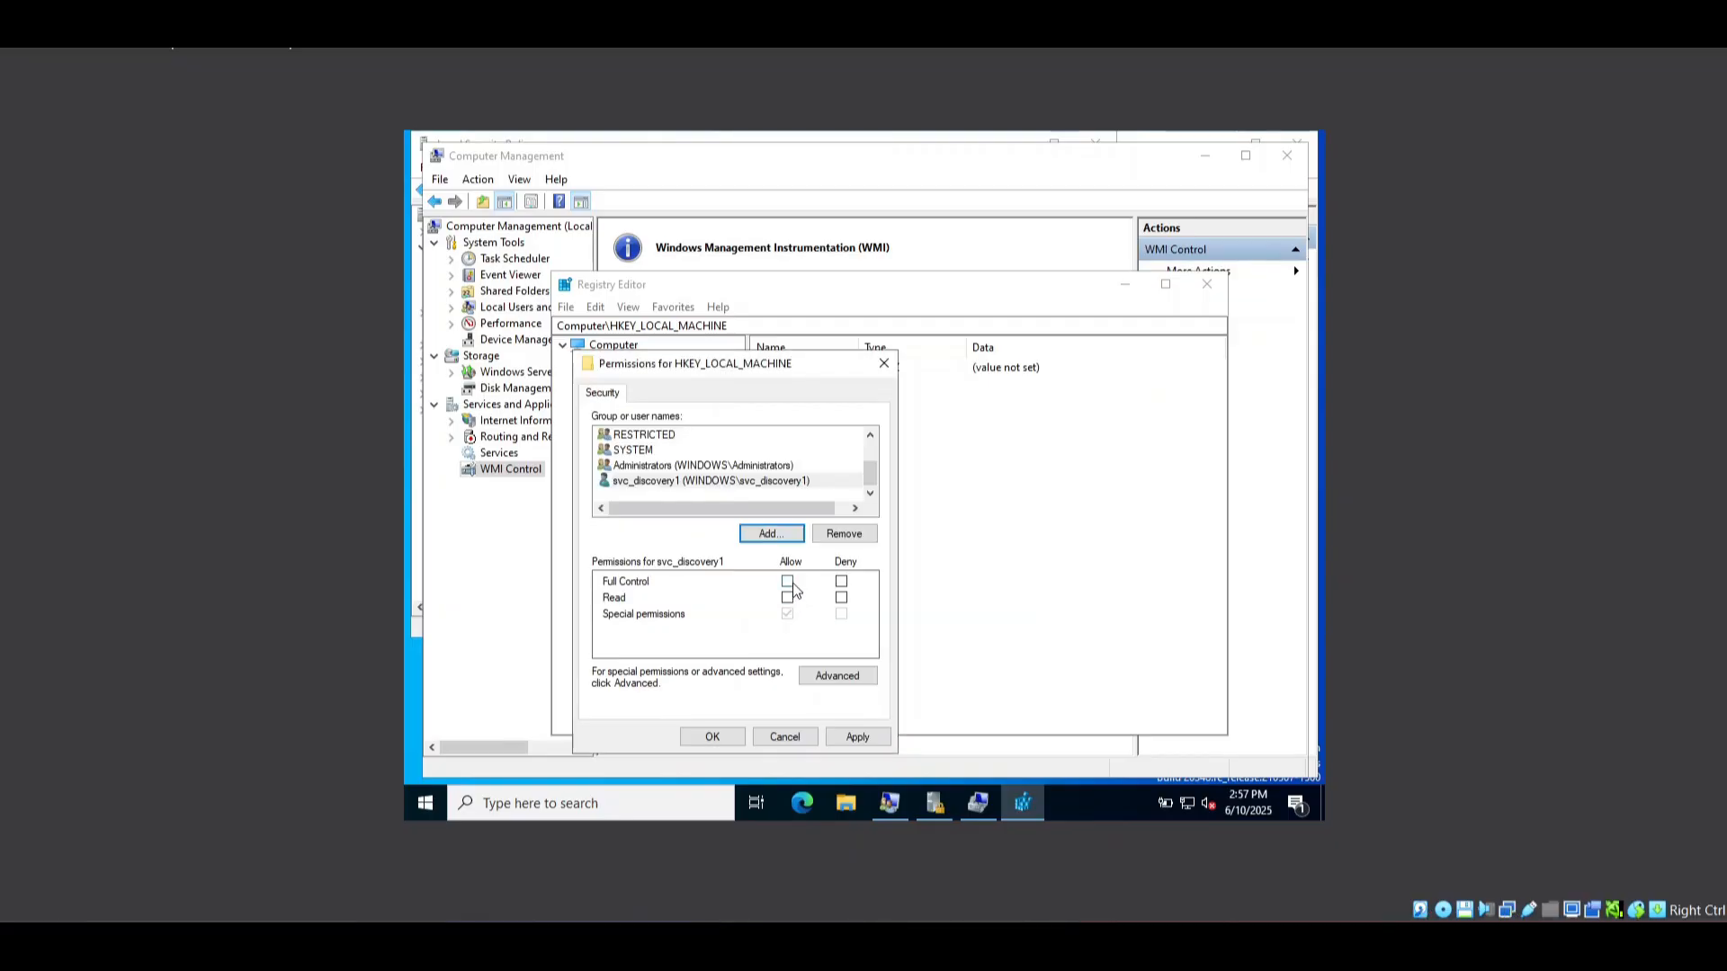
pyautogui.click(788, 598)
pyautogui.click(850, 737)
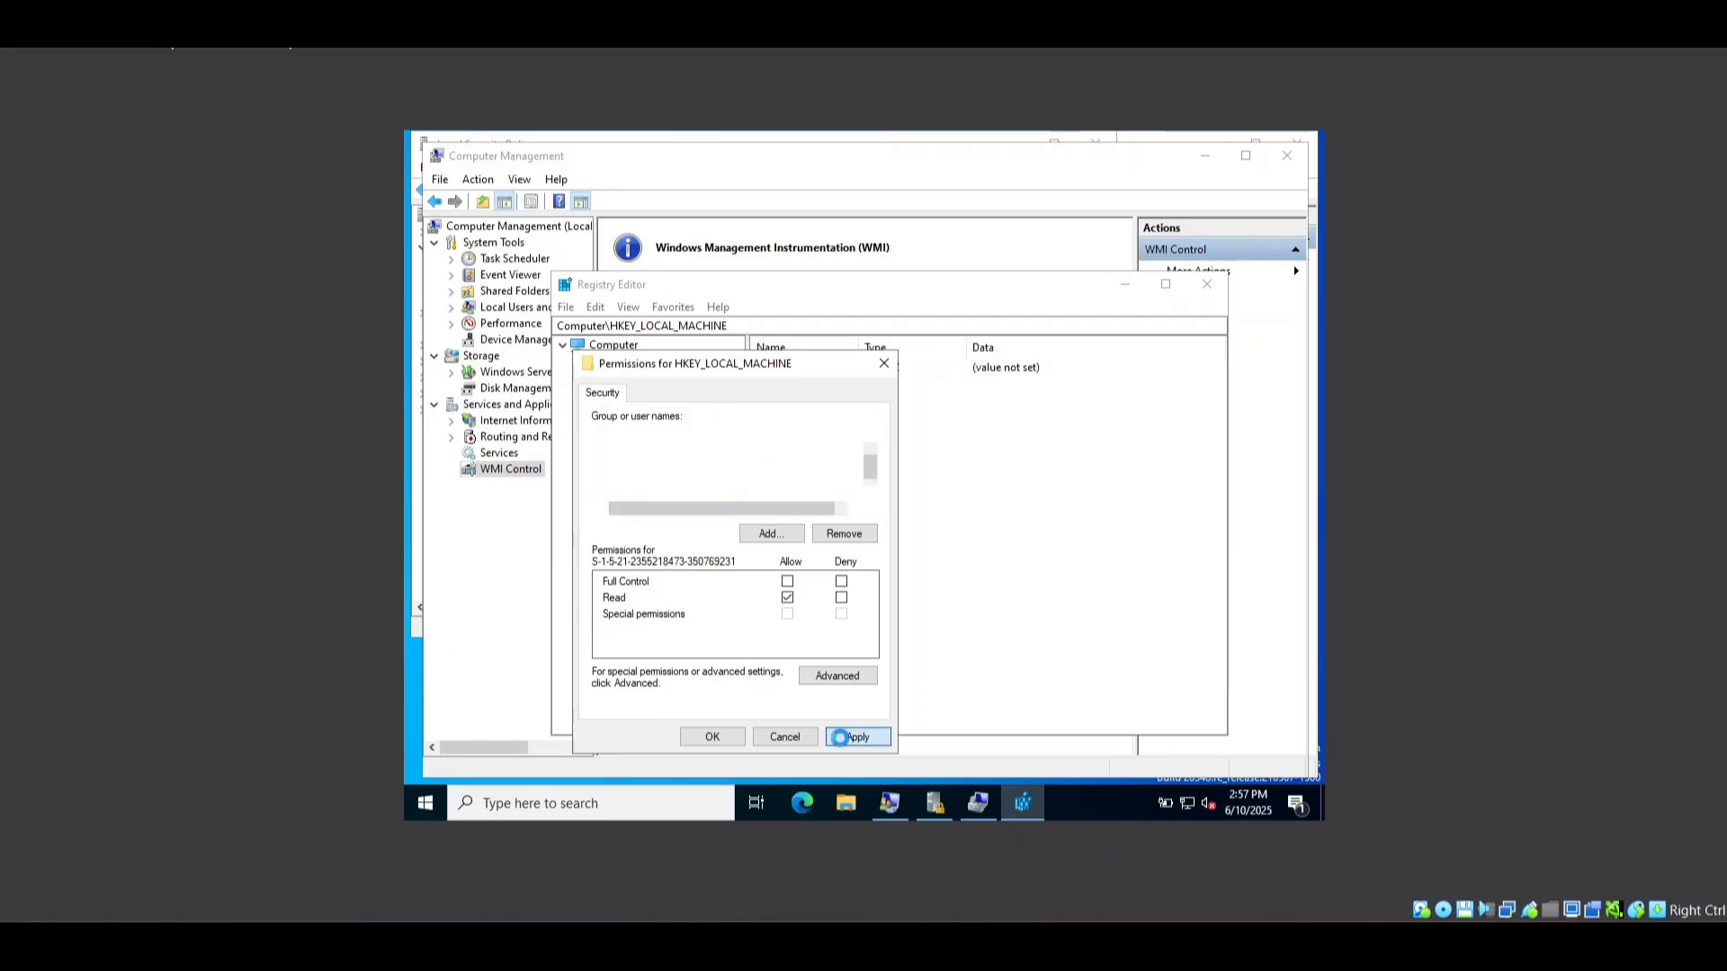
pyautogui.click(712, 737)
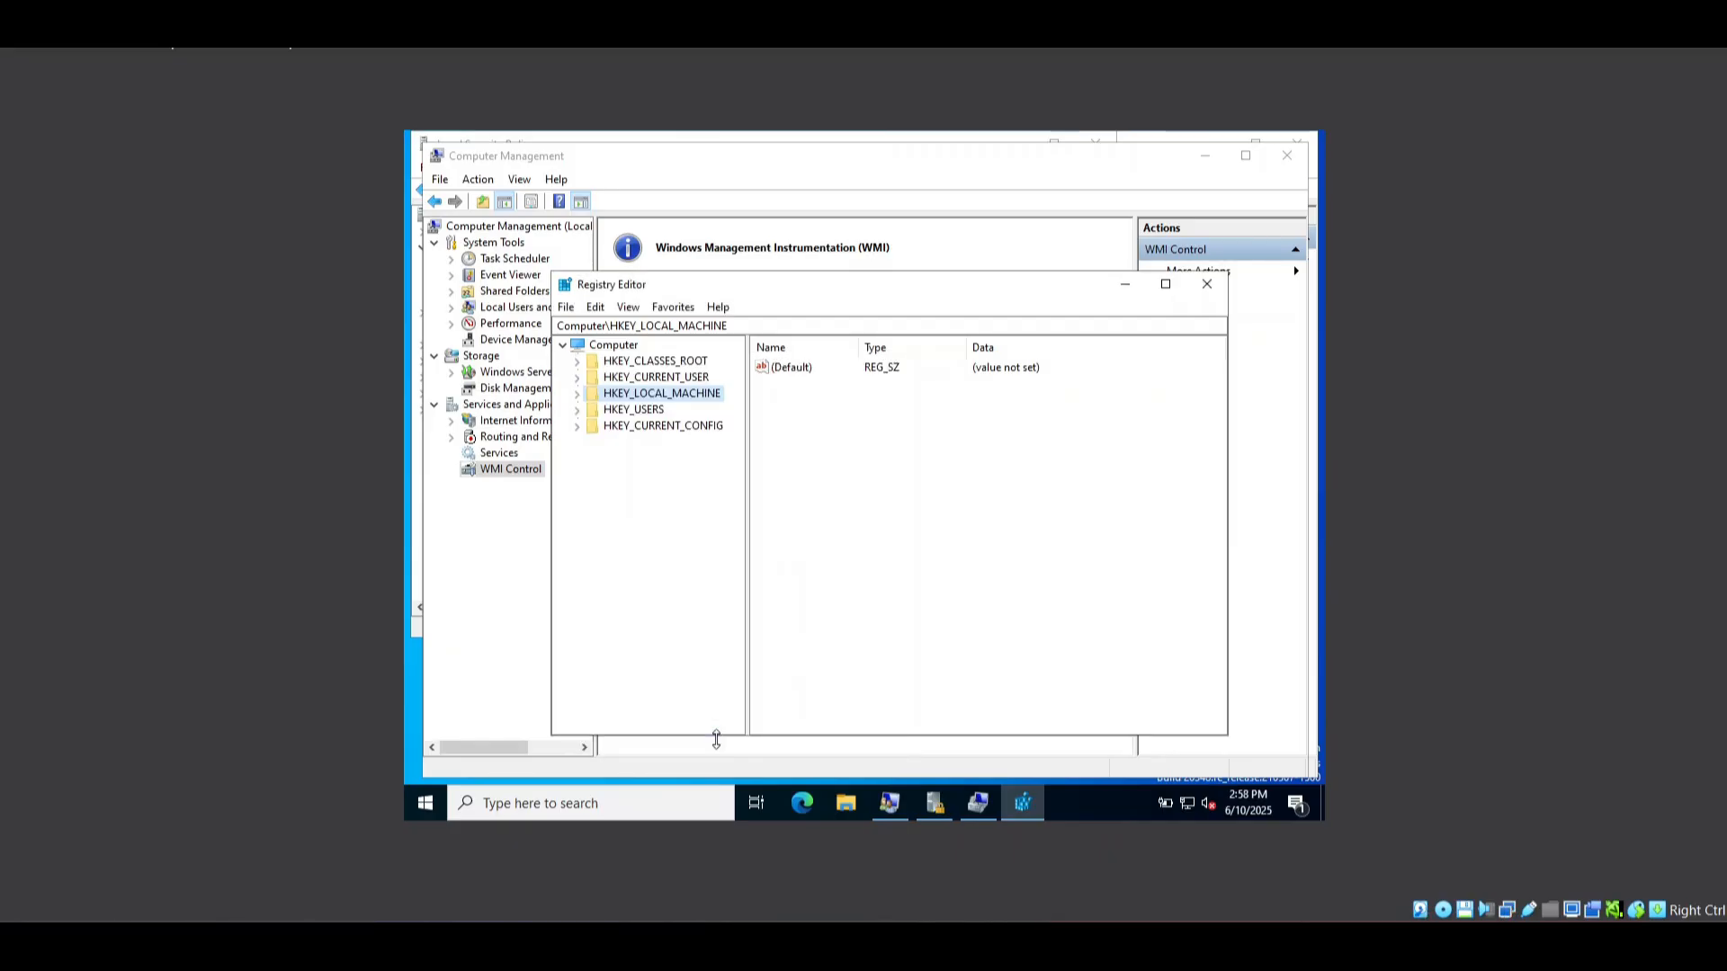
pyautogui.click(634, 410)
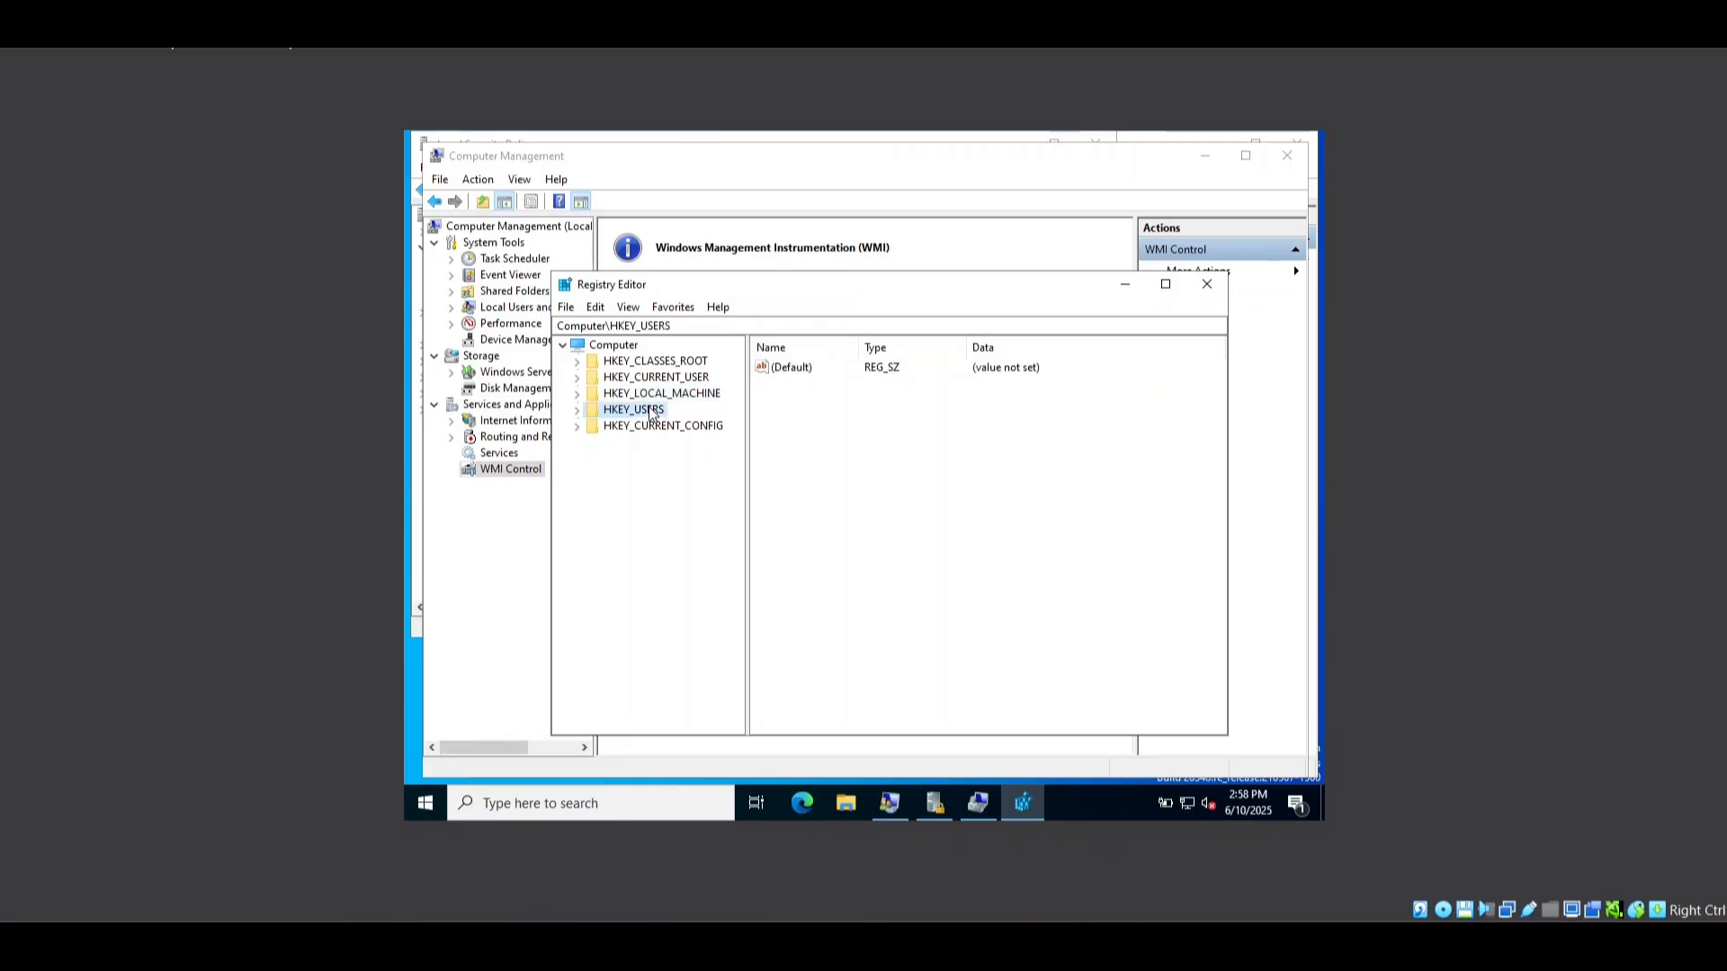
pyautogui.rightClick(648, 407)
pyautogui.click(715, 551)
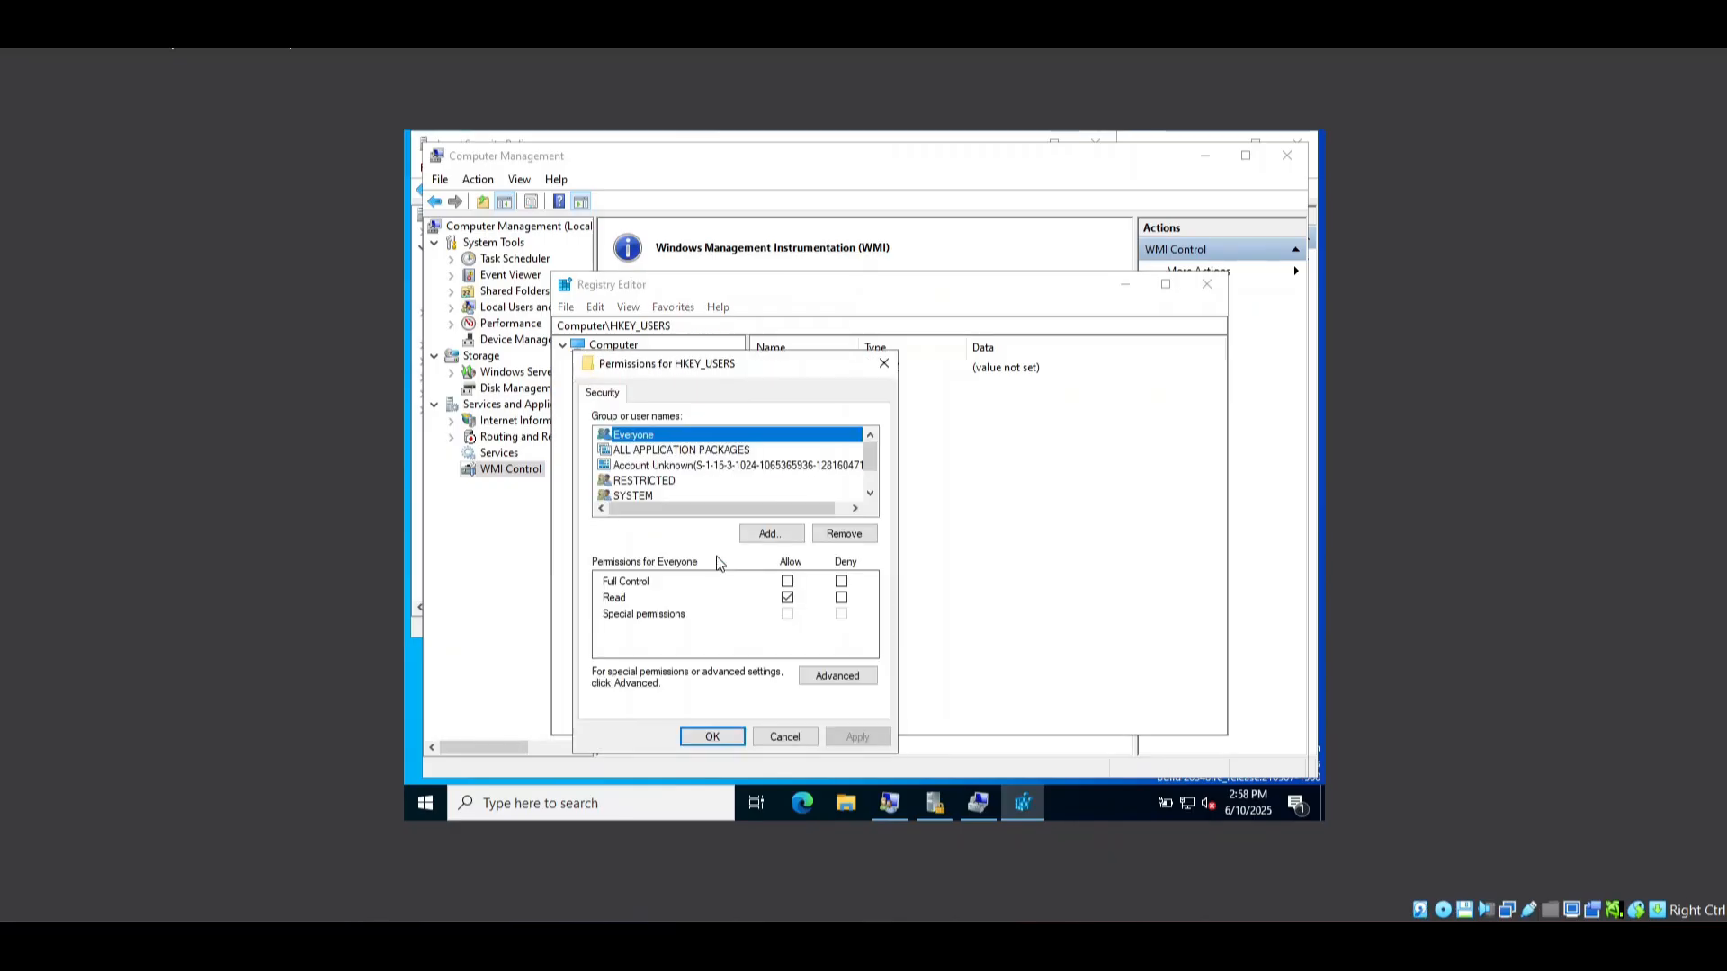
pyautogui.click(767, 532)
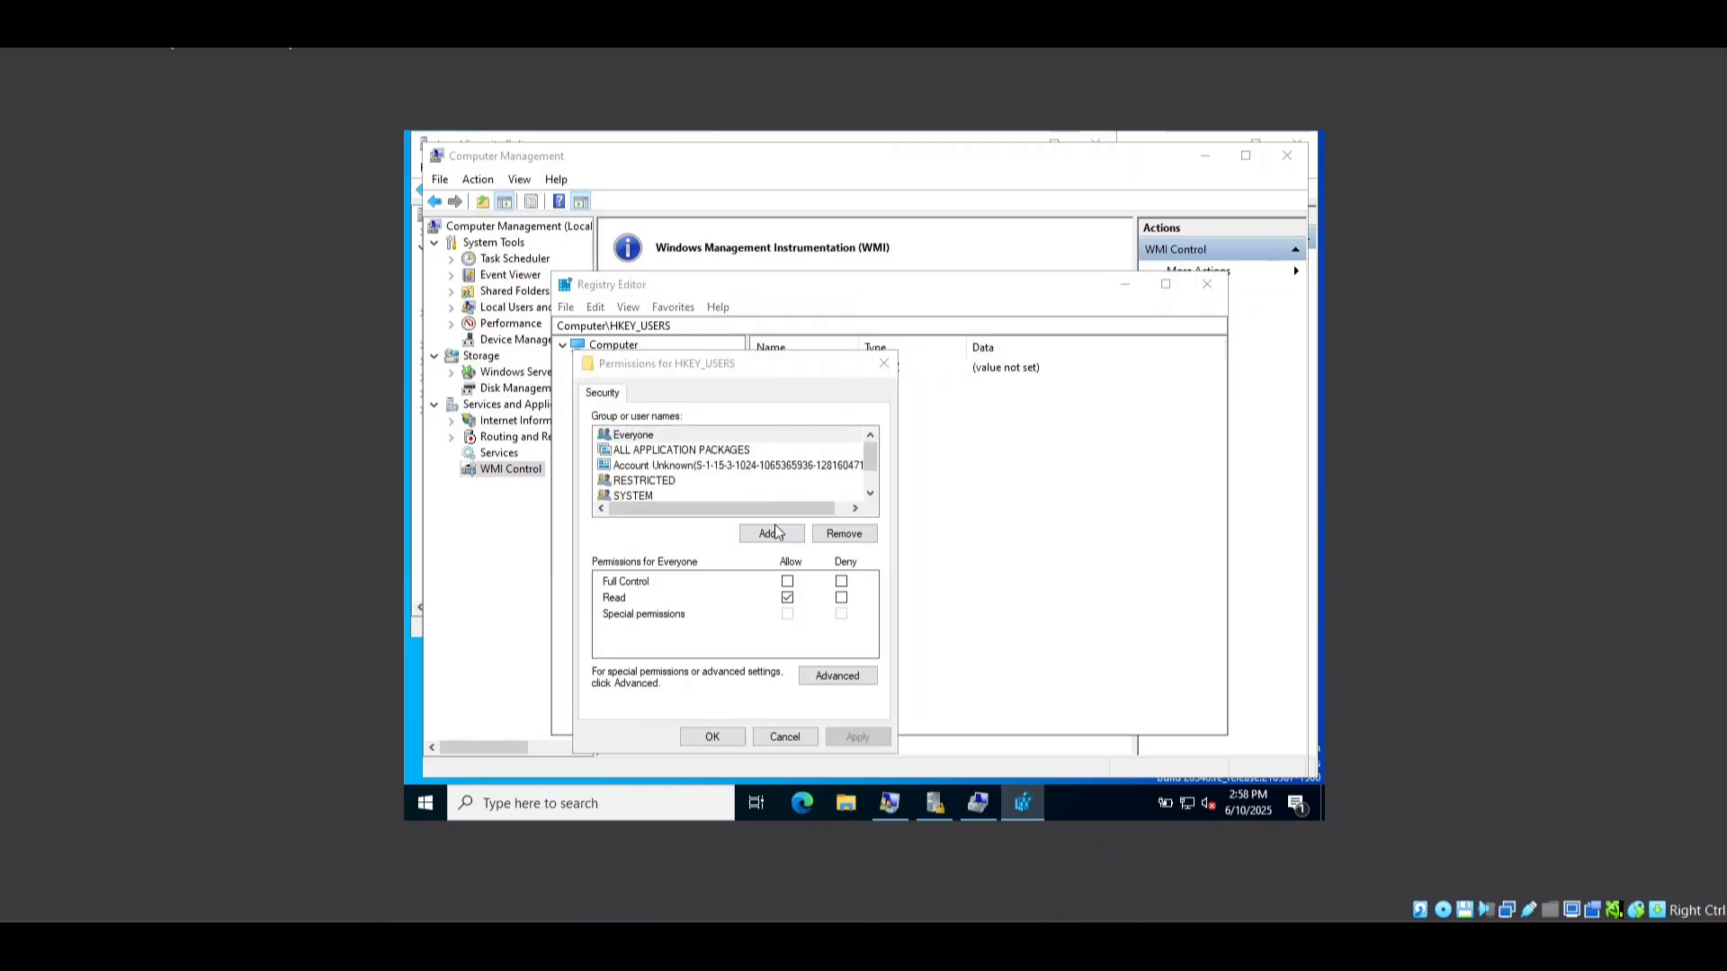
pyautogui.write('sv')
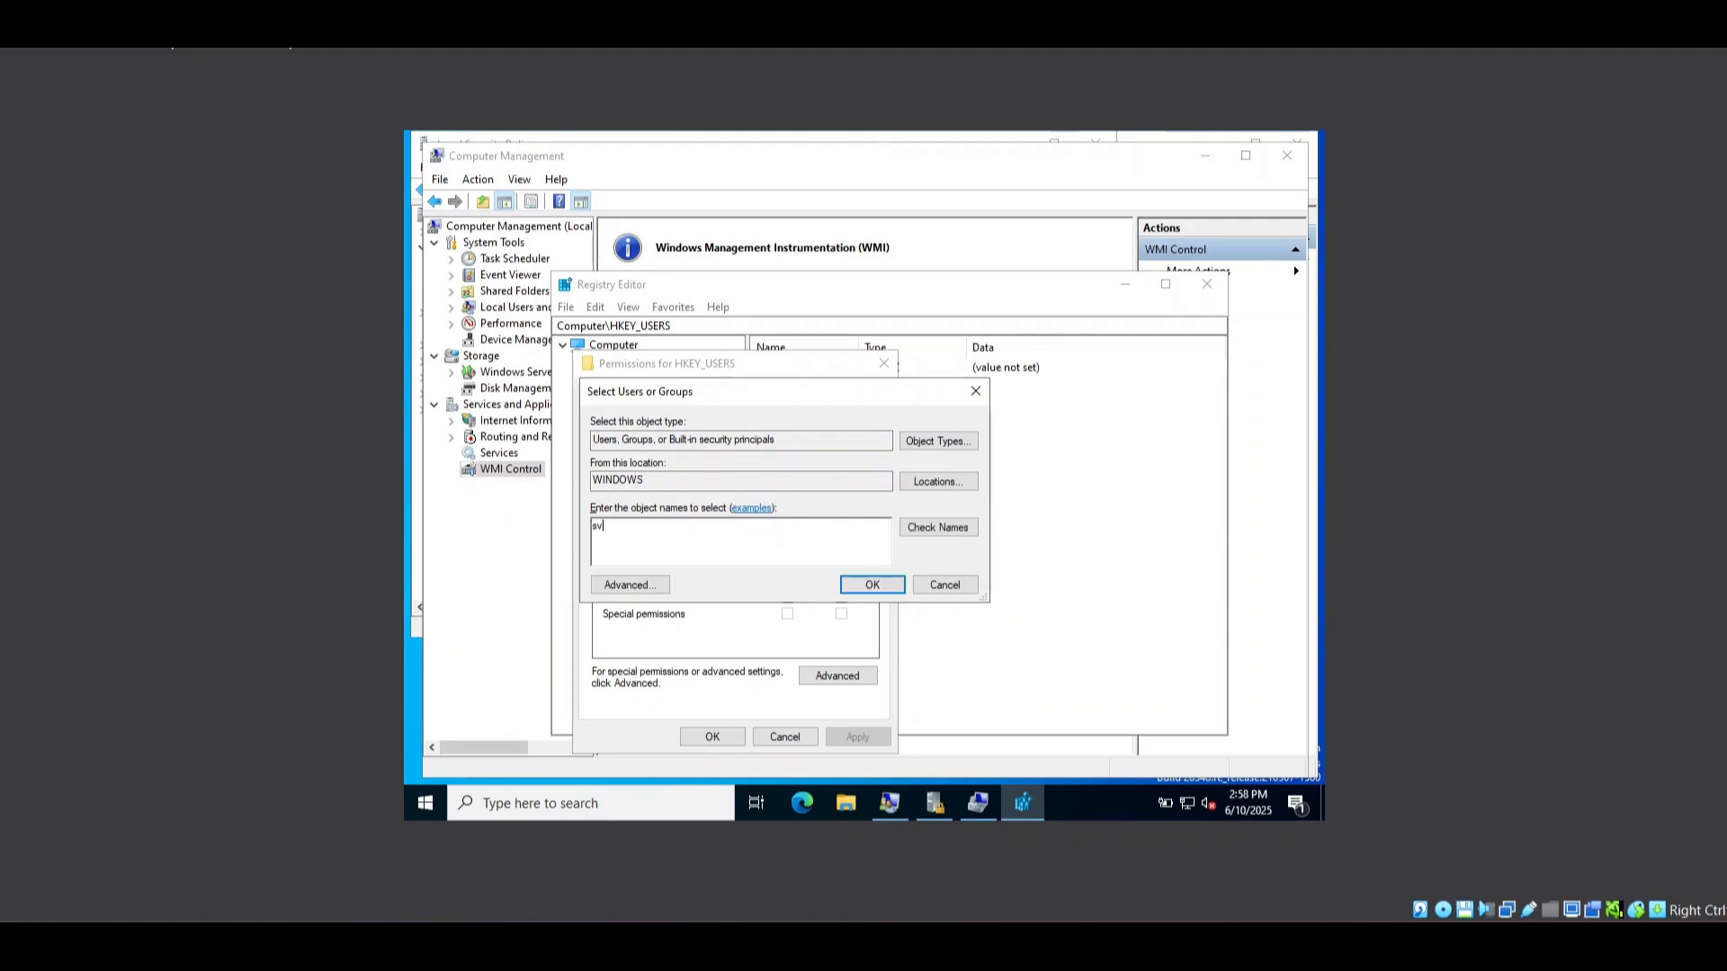
pyautogui.press('Escape')
pyautogui.press('Escape')
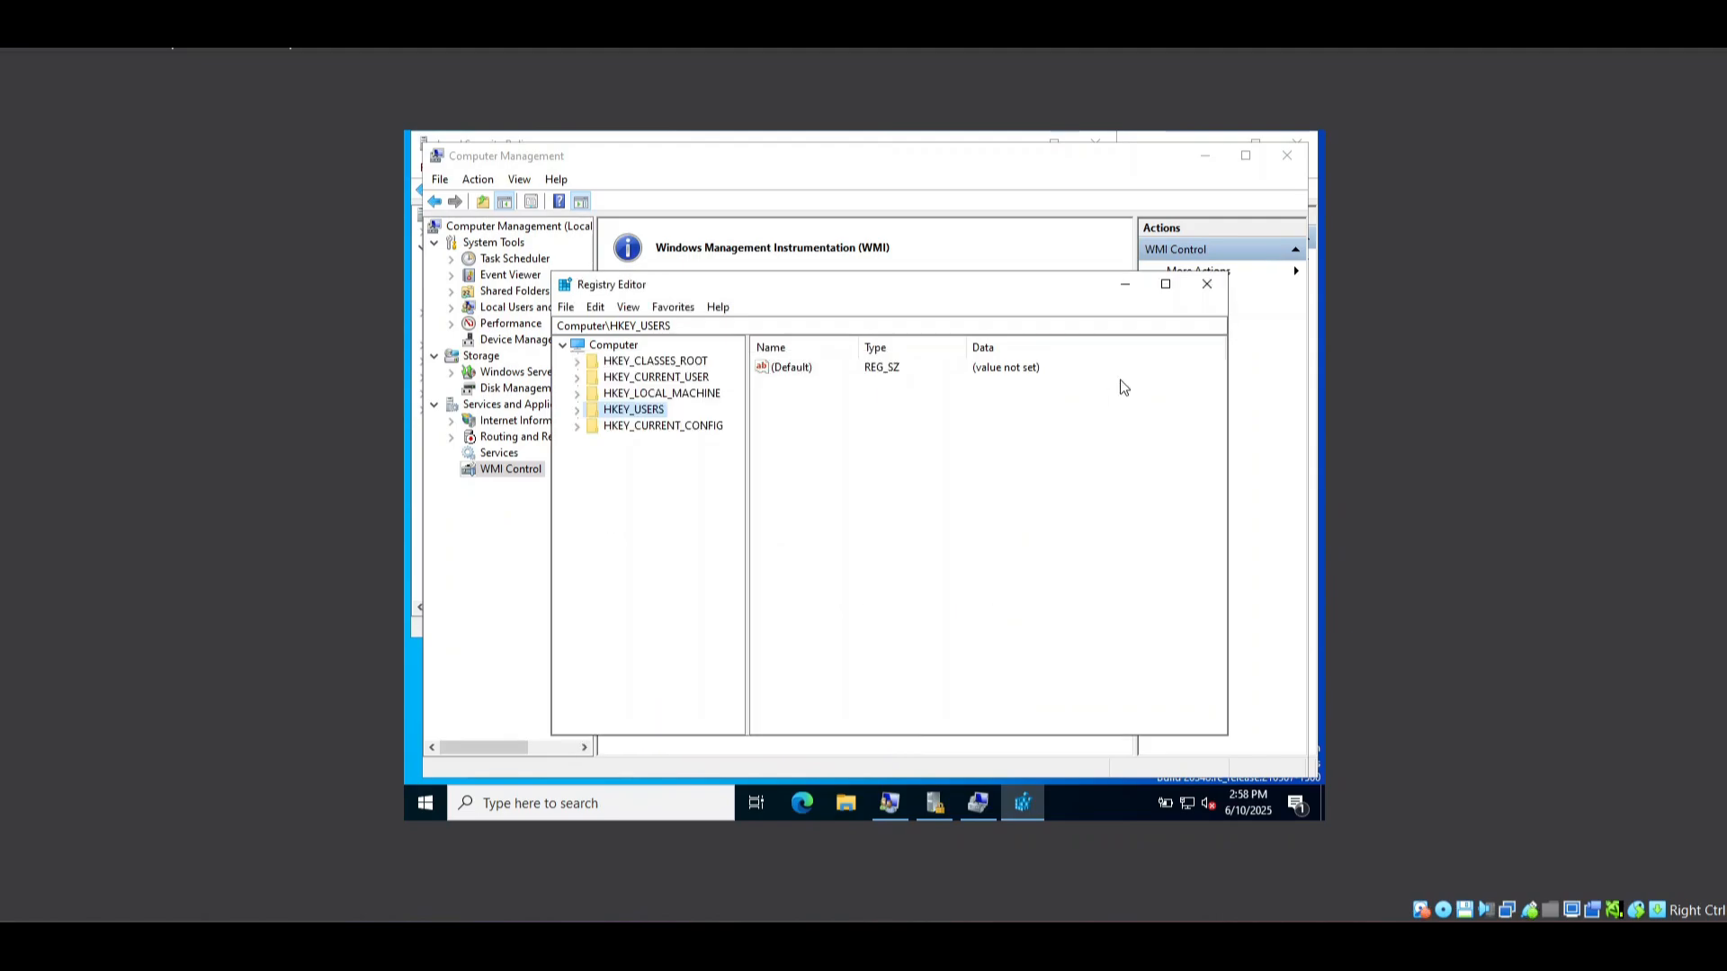
# Close Registry Editor and Computer Management, and launch Windows PowerShell as administrator
pyautogui.click(1207, 284)
pyautogui.click(1285, 164)
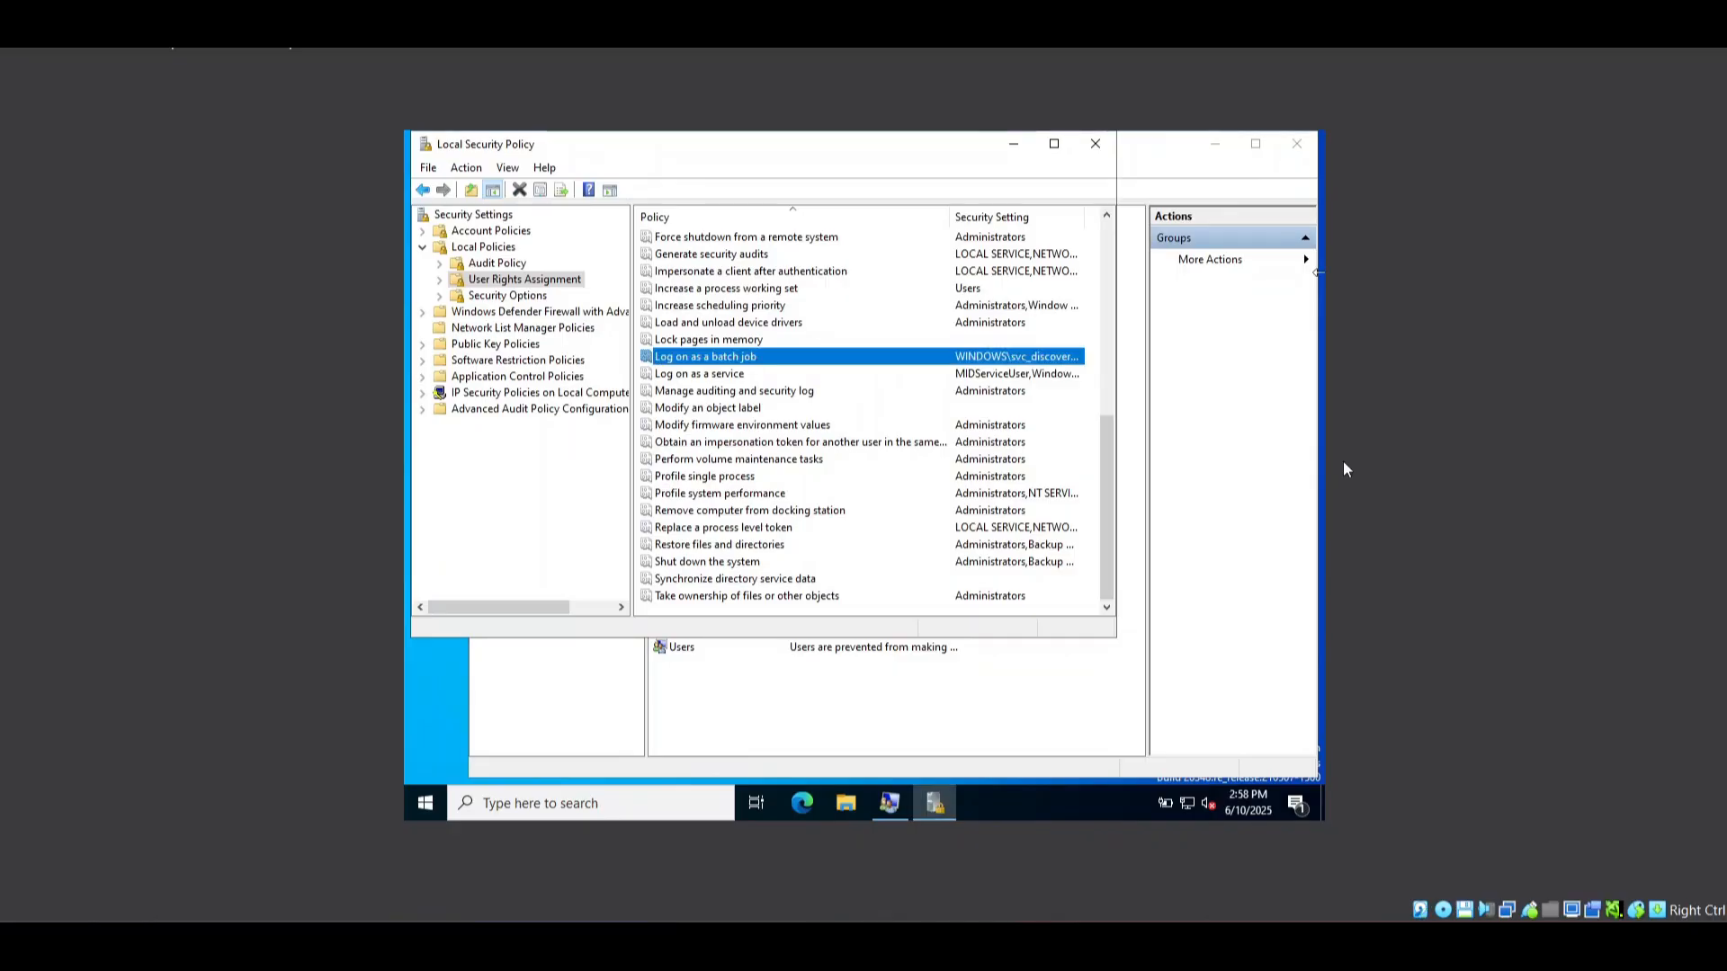
pyautogui.click(641, 790)
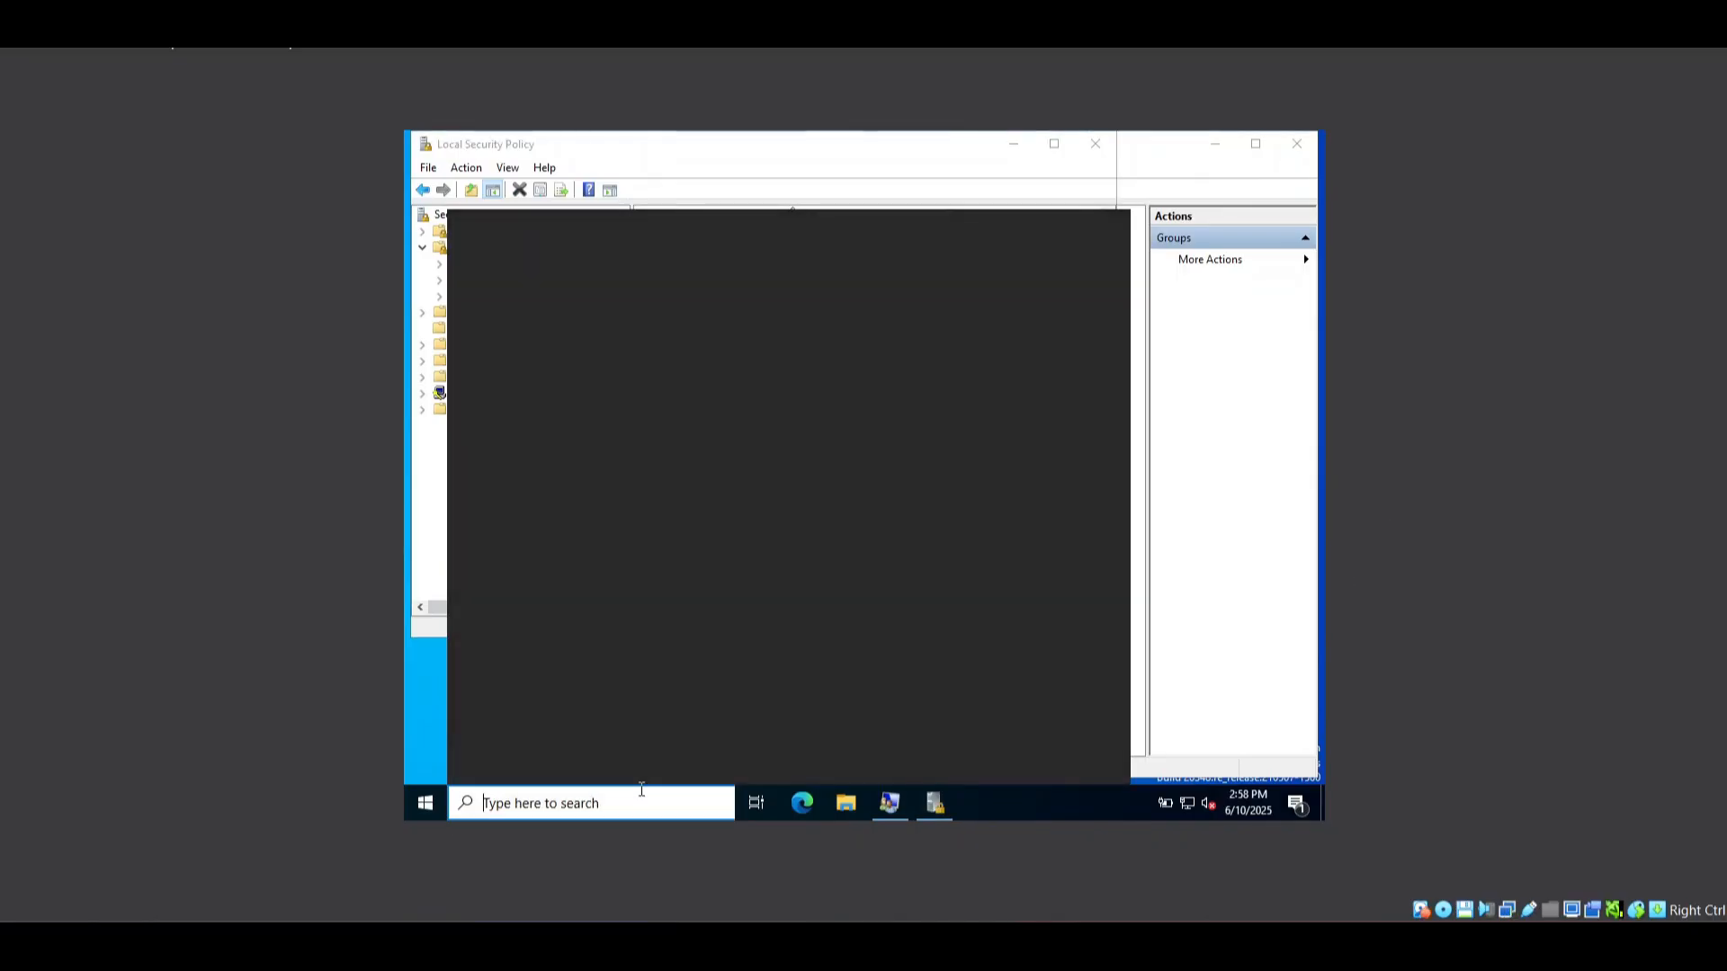
pyautogui.write('power')
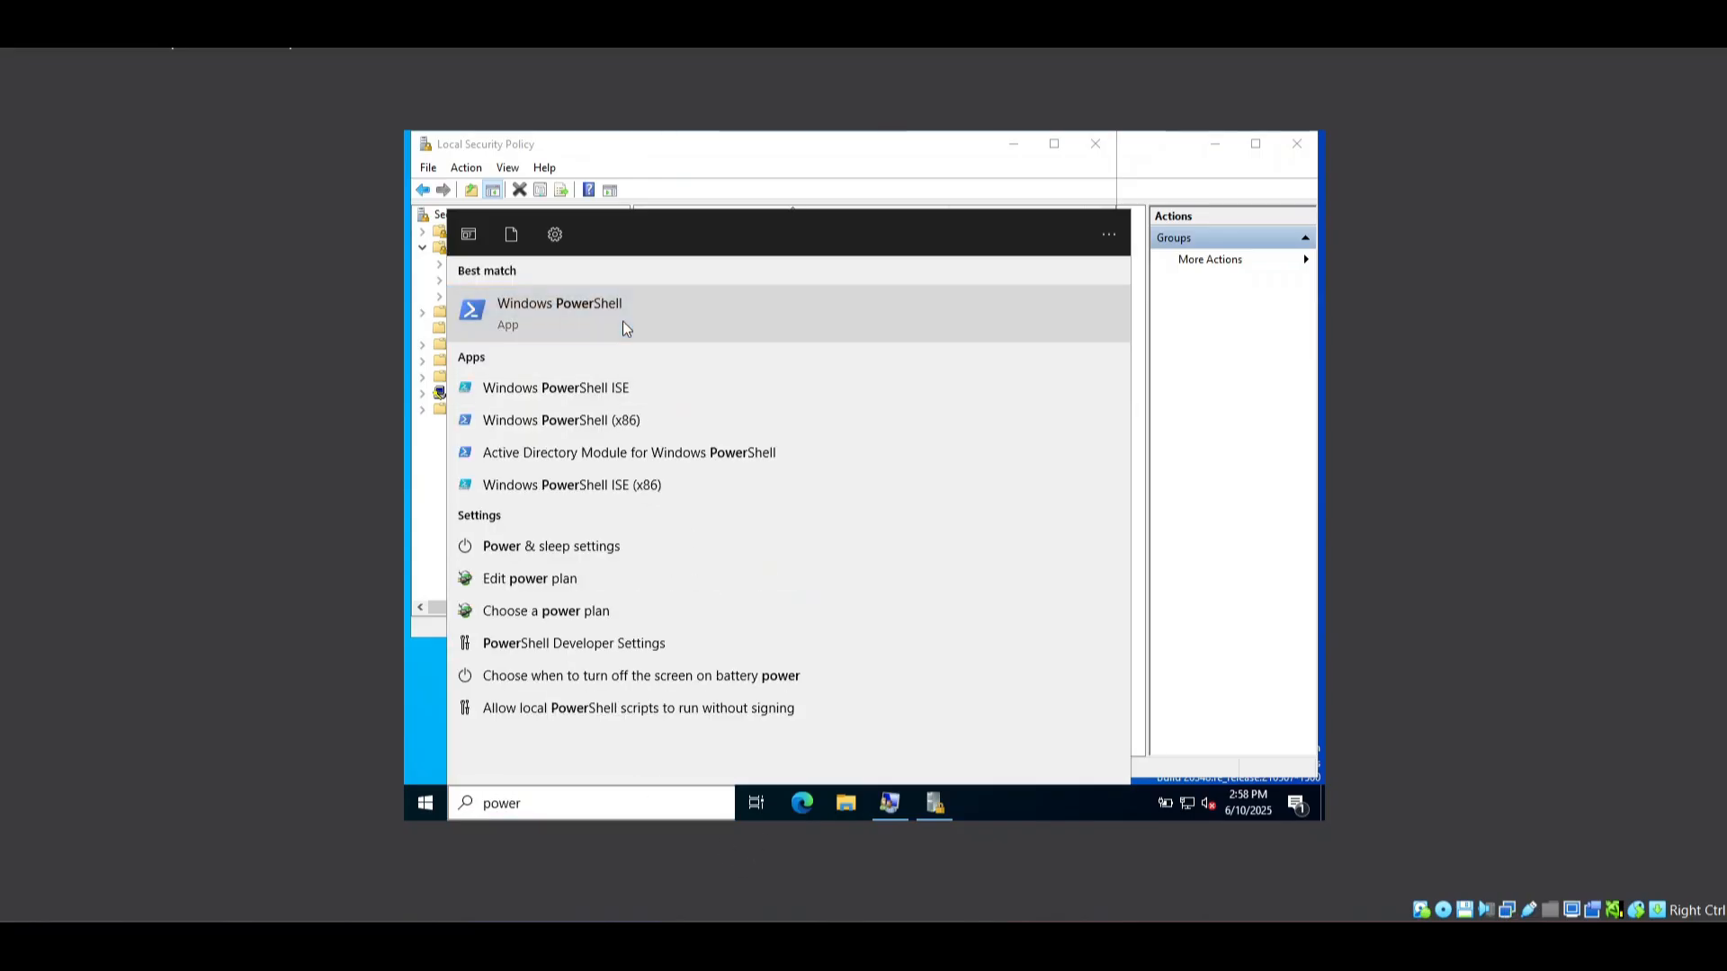
pyautogui.press('Escape')
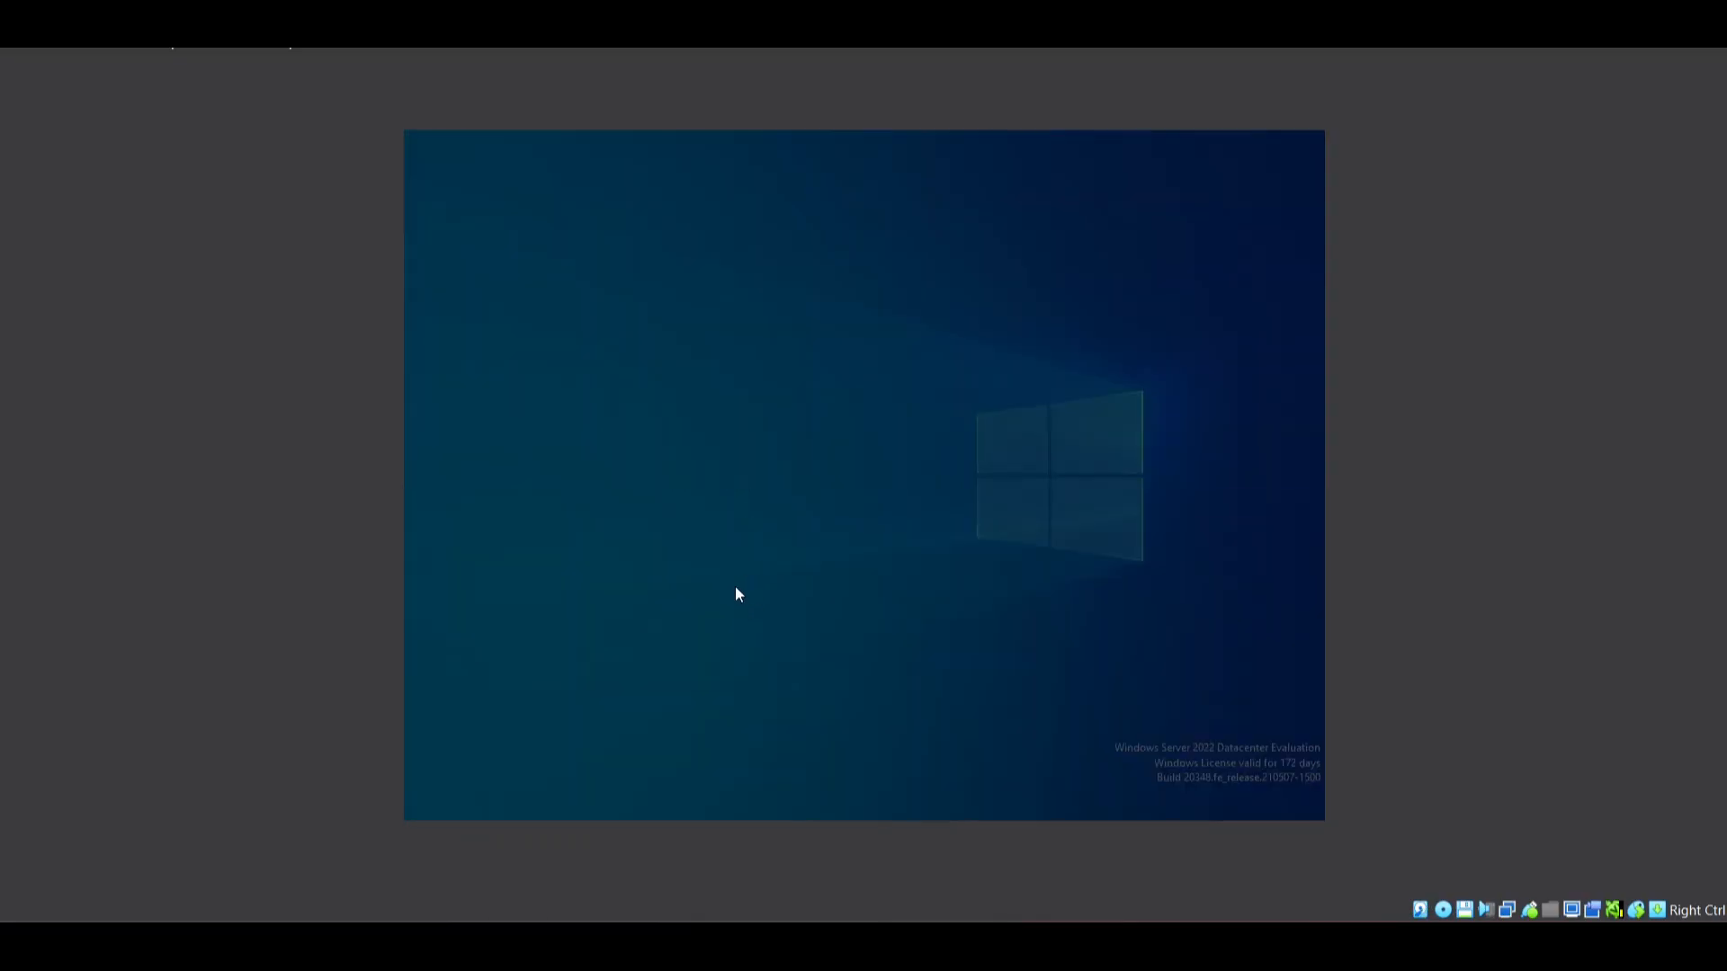
pyautogui.click(817, 568)
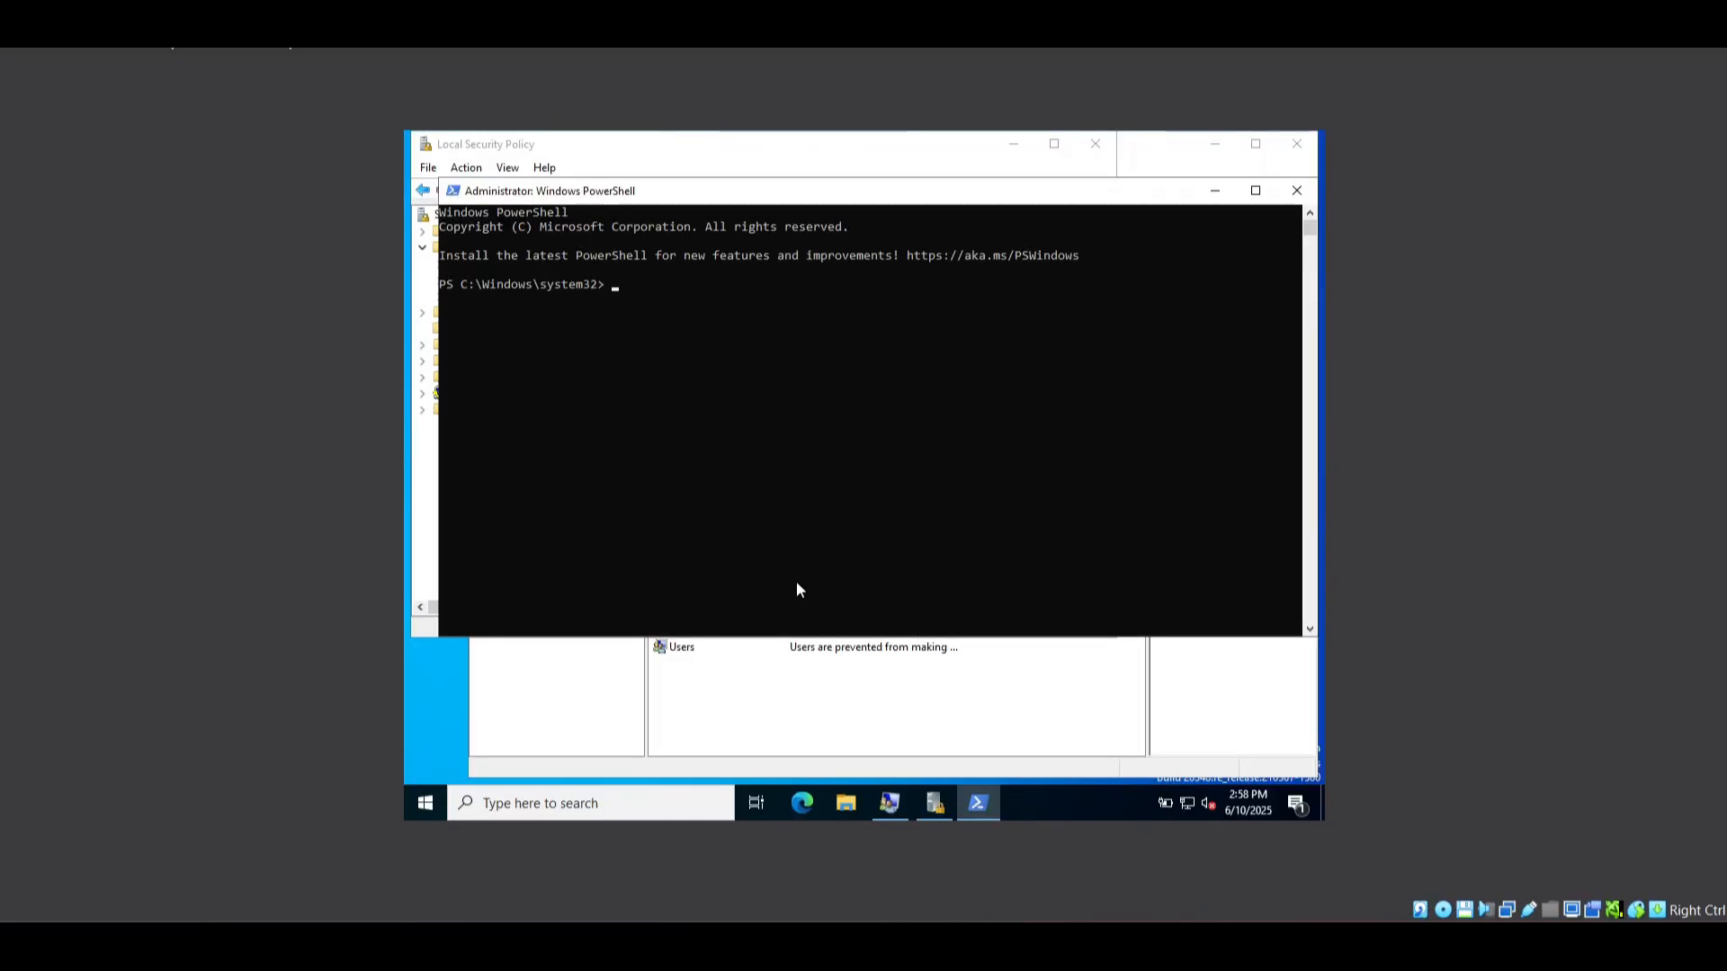
# Enable PowerShell remoting by running Enable-PSRemoting -Force
pyautogui.write('enabl')
pyautogui.press('BackSpace')
pyautogui.press('BackSpace')
pyautogui.press('BackSpace')
pyautogui.press('BackSpace')
pyautogui.press('BackSpace')
pyautogui.write('Enable')
pyautogui.write('Remoting -Forc')
pyautogui.write('S')
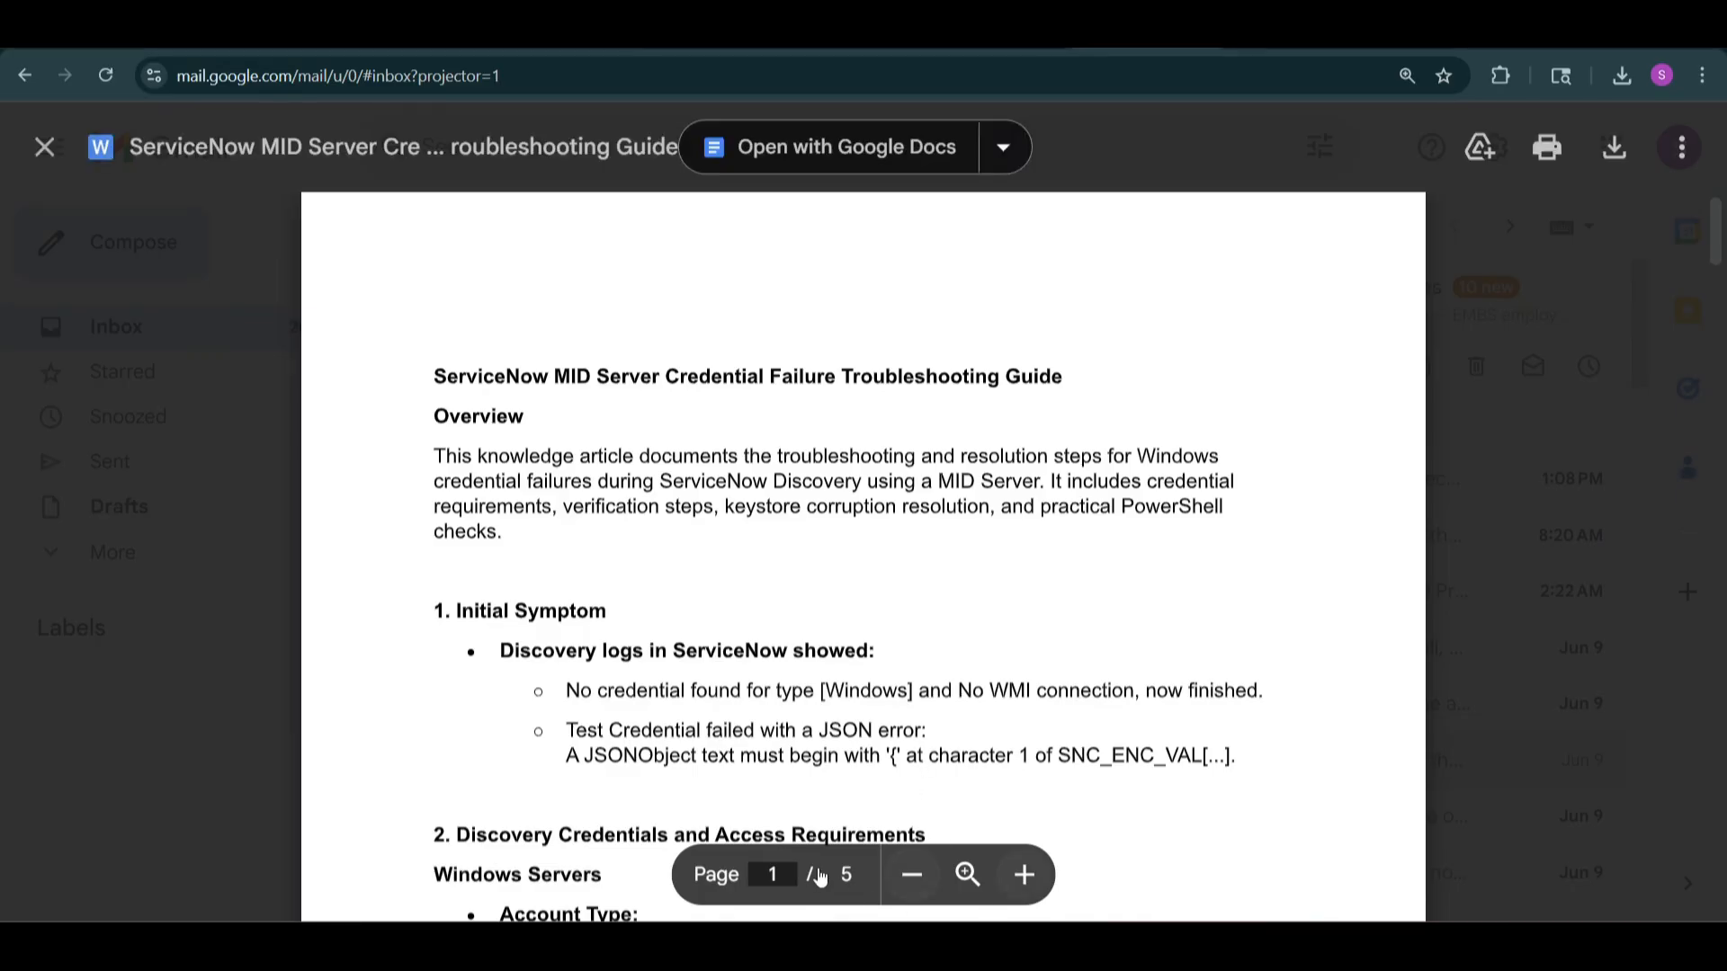
# Switch to the MID Server troubleshooting guide in Gmail and examine its verification, keystore and PowerShell remoting sections, highlighting the Set-PSSessionConfiguration command
pyautogui.click(1022, 875)
pyautogui.scroll(-15, 1698, 540)
pyautogui.scroll(-4, 1698, 535)
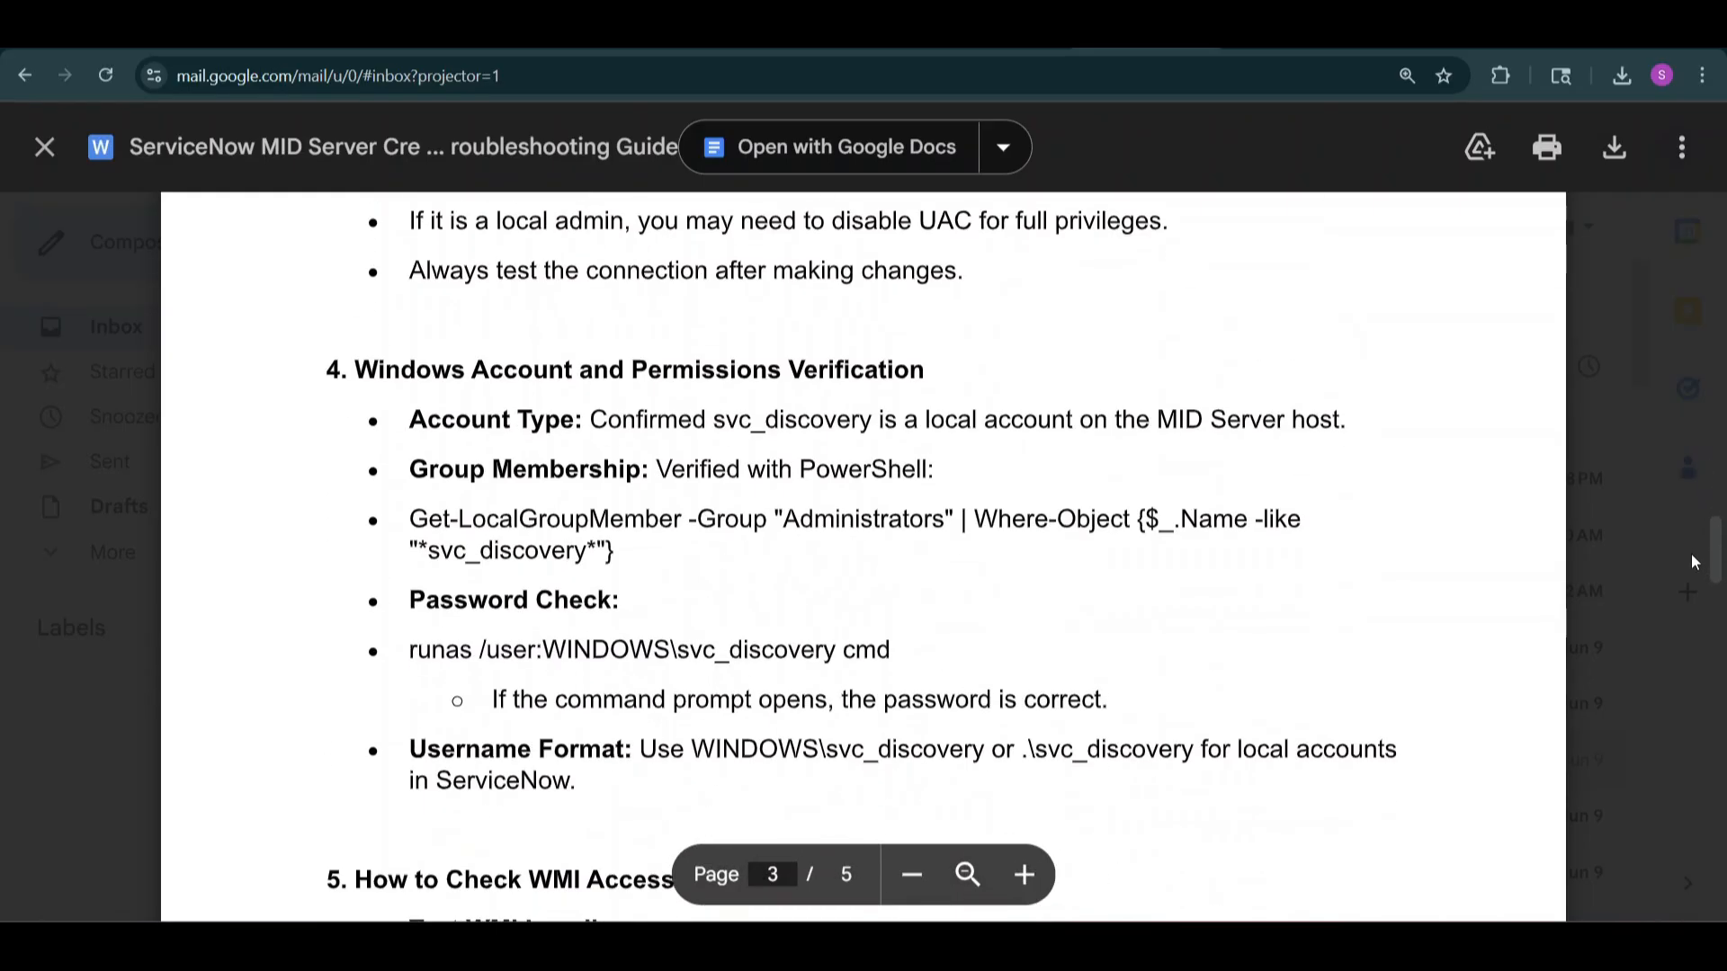
pyautogui.scroll(12, 1689, 564)
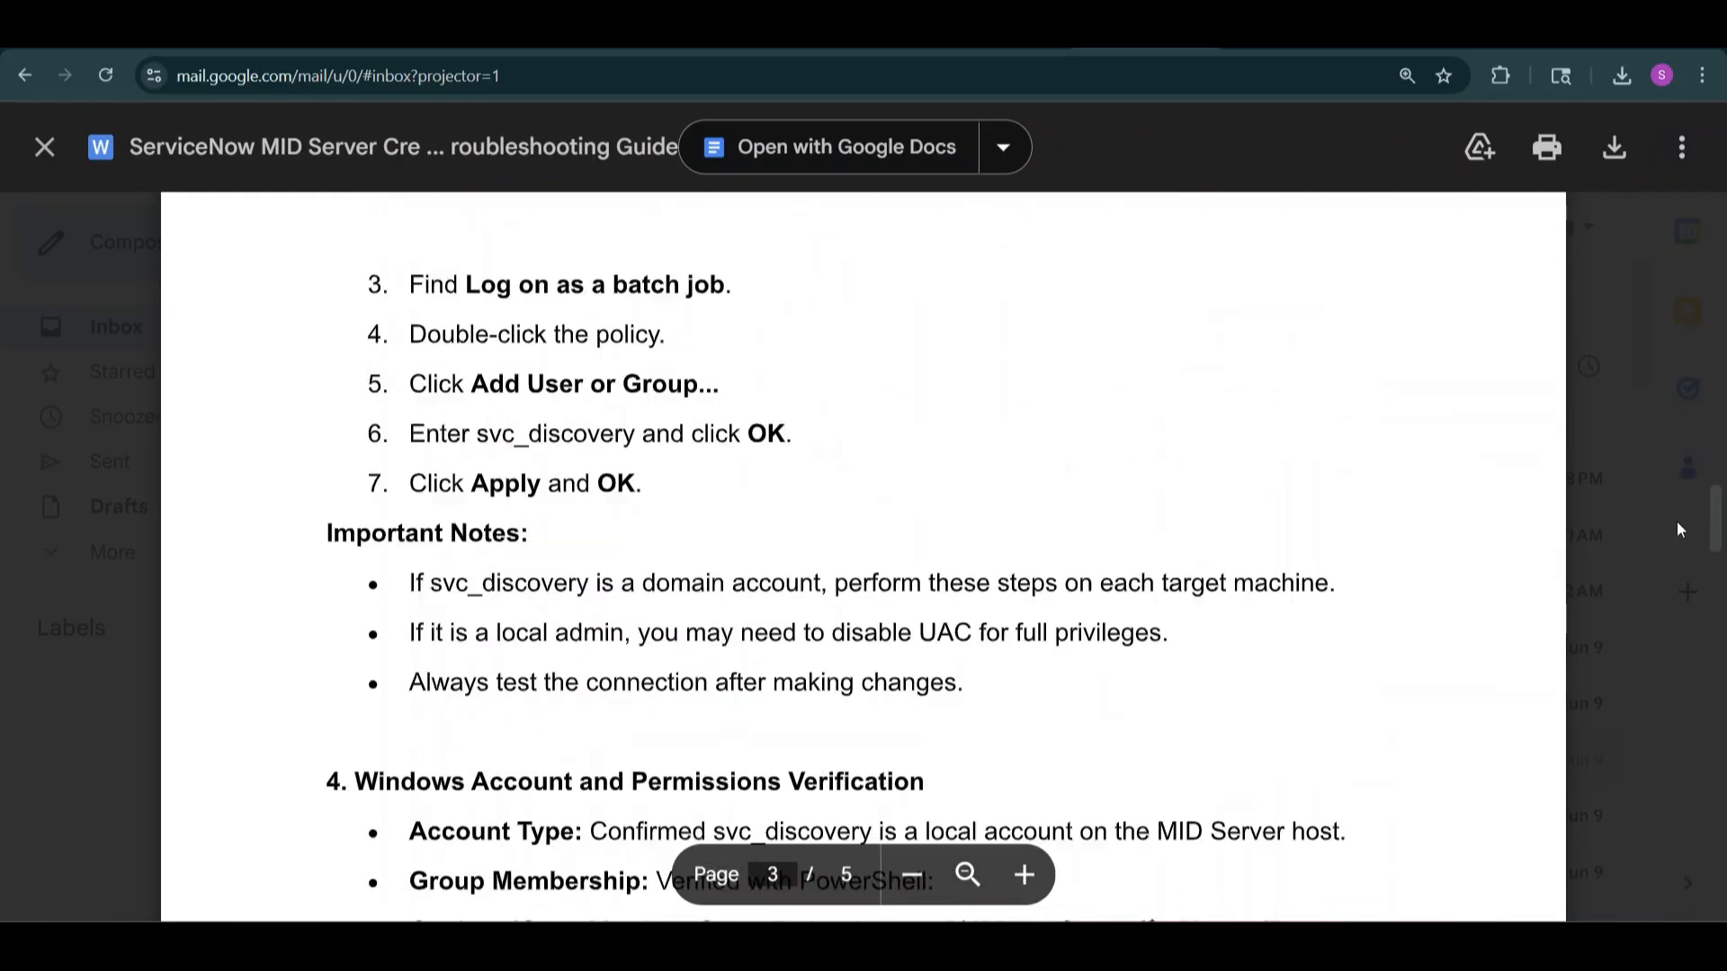
pyautogui.scroll(-11, 1675, 476)
pyautogui.scroll(-9, 1628, 555)
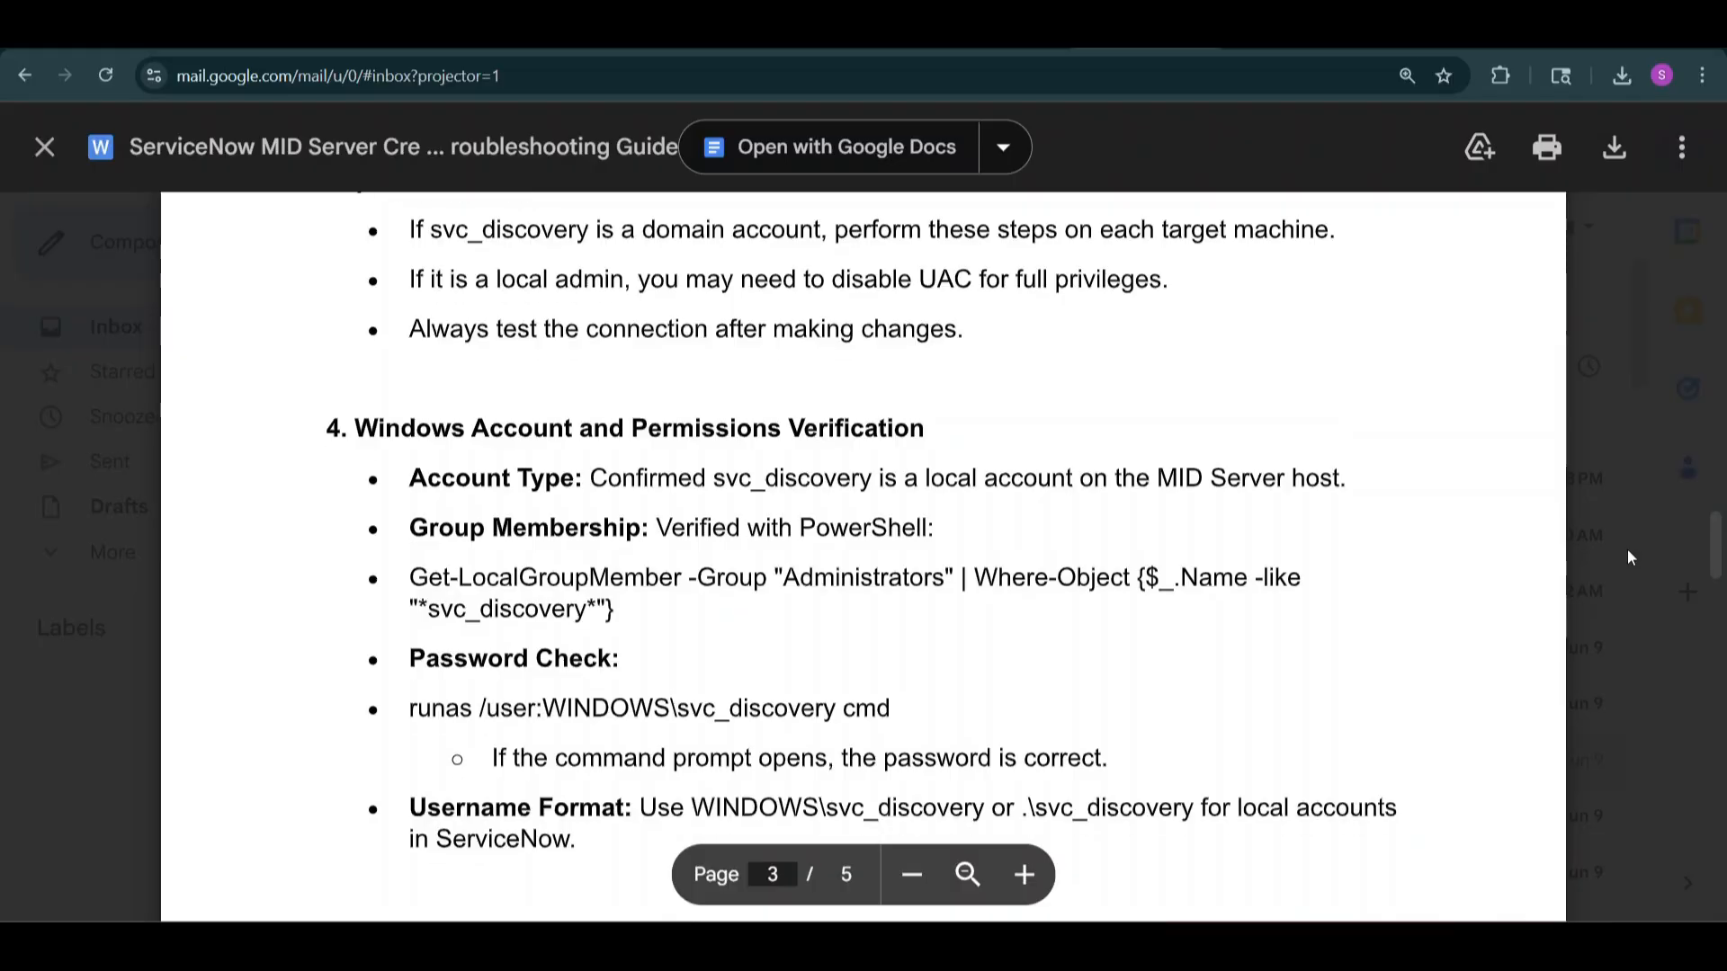
pyautogui.scroll(-11, 1598, 621)
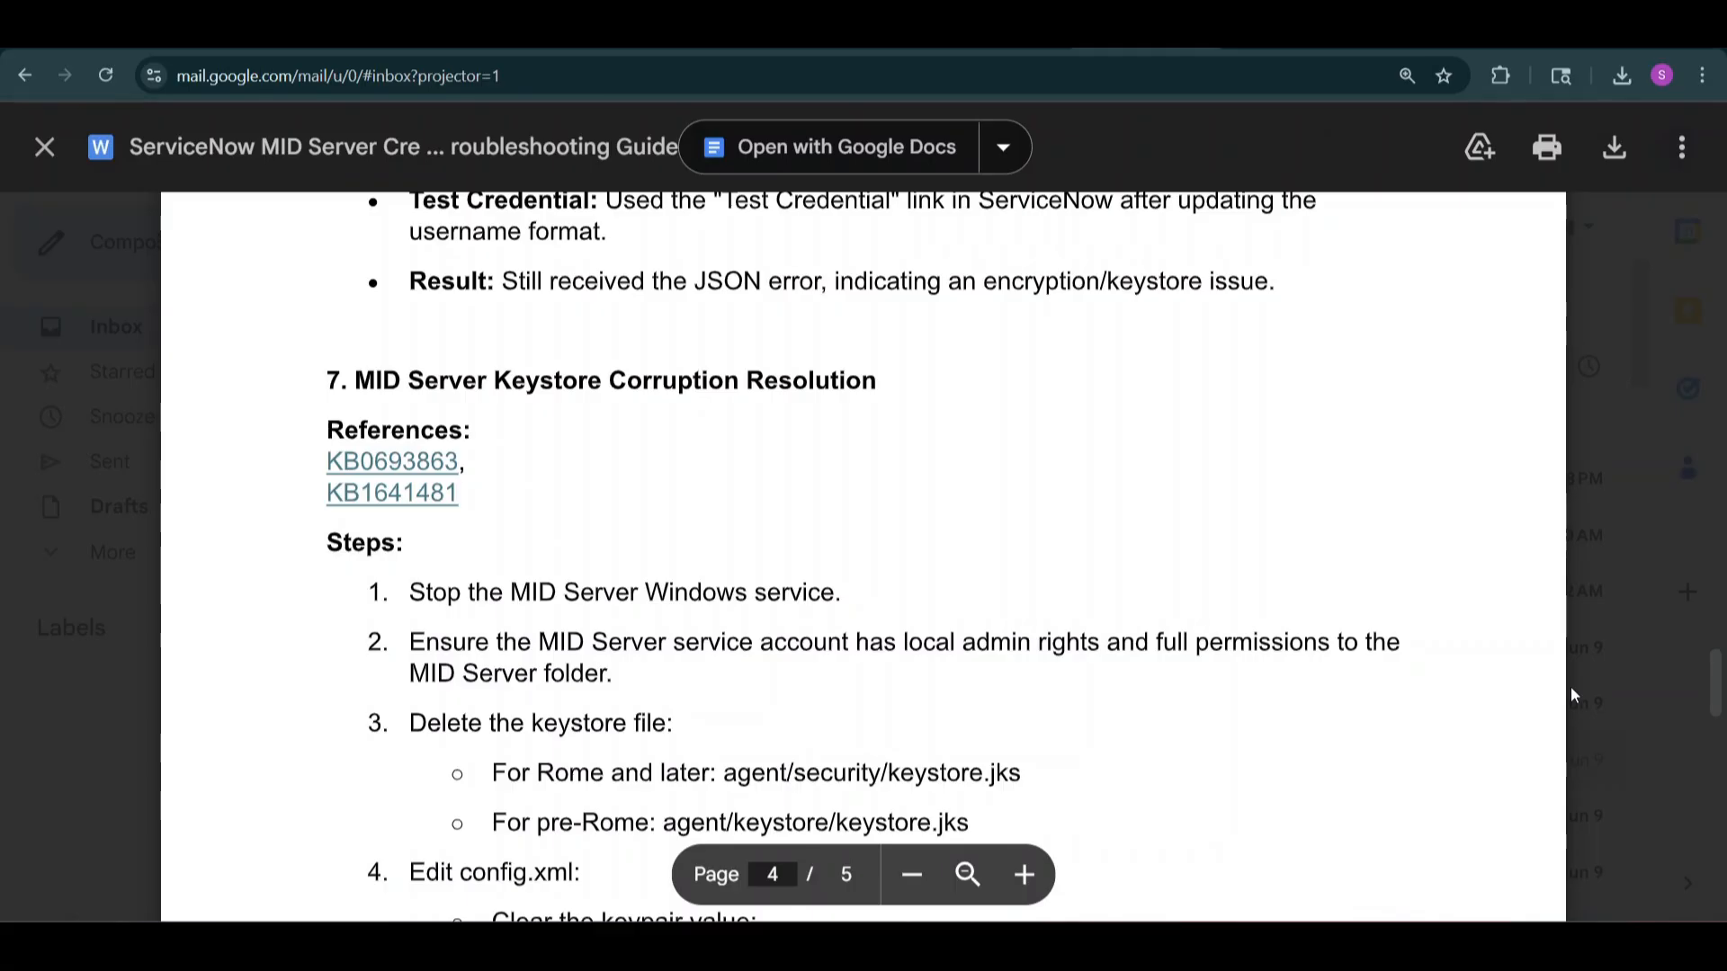
pyautogui.scroll(-5, 1571, 687)
pyautogui.scroll(3, 1559, 730)
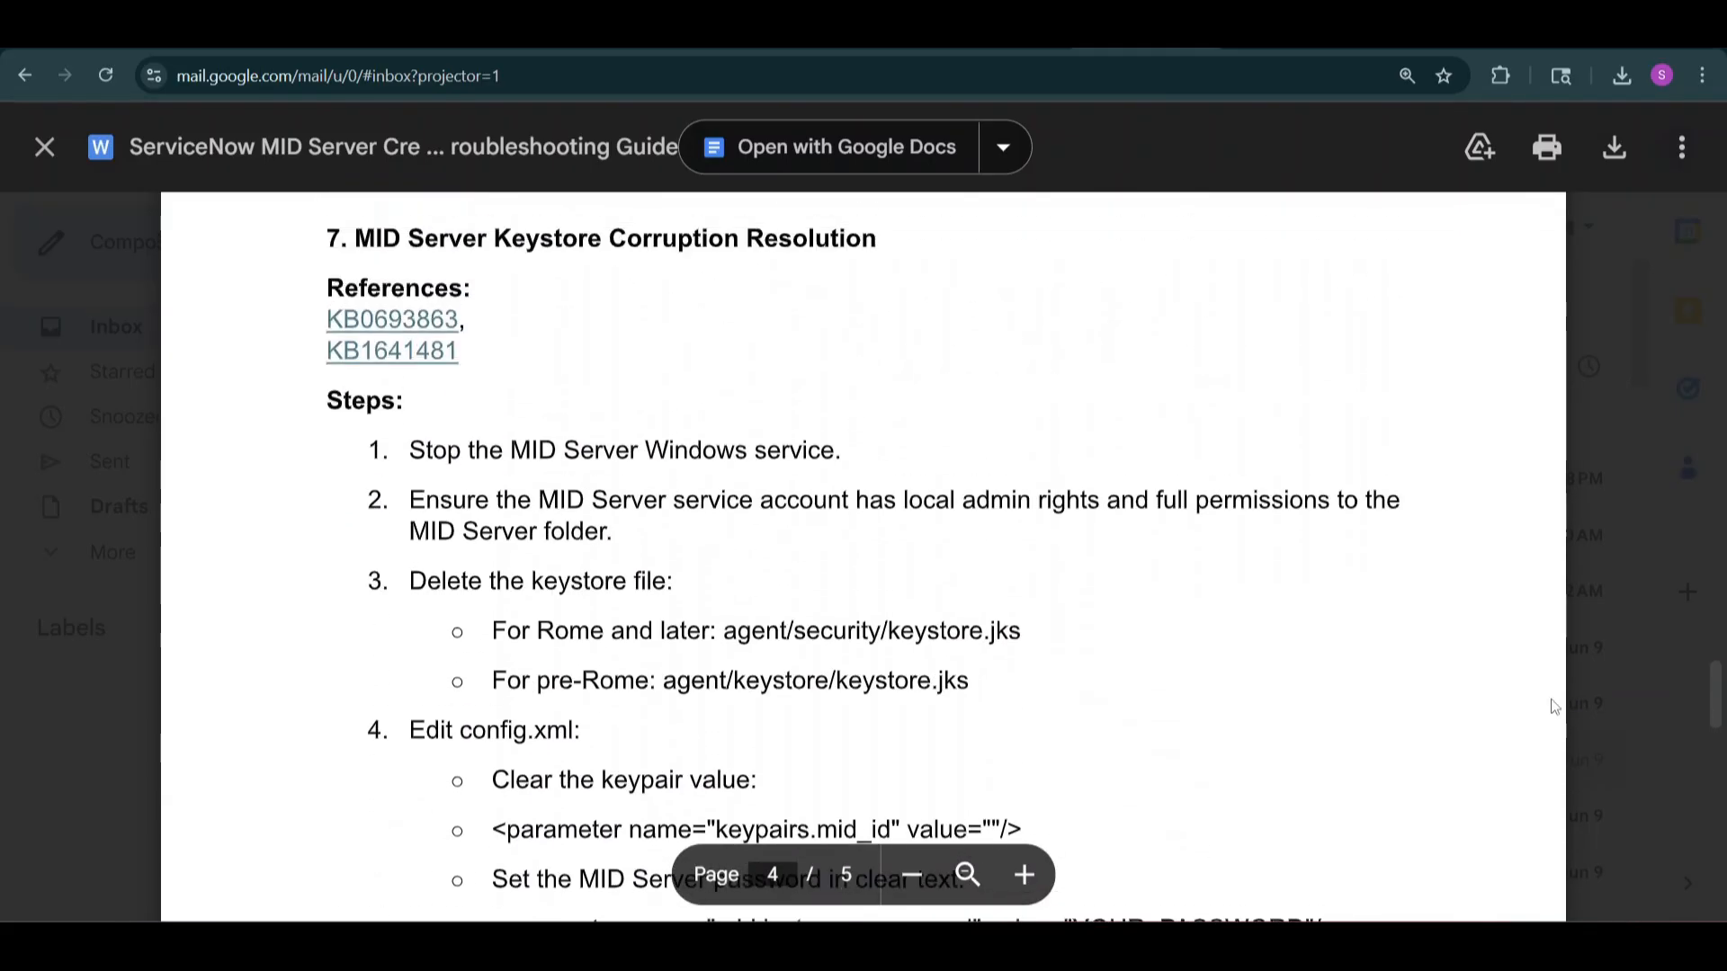
pyautogui.scroll(-1, 1557, 707)
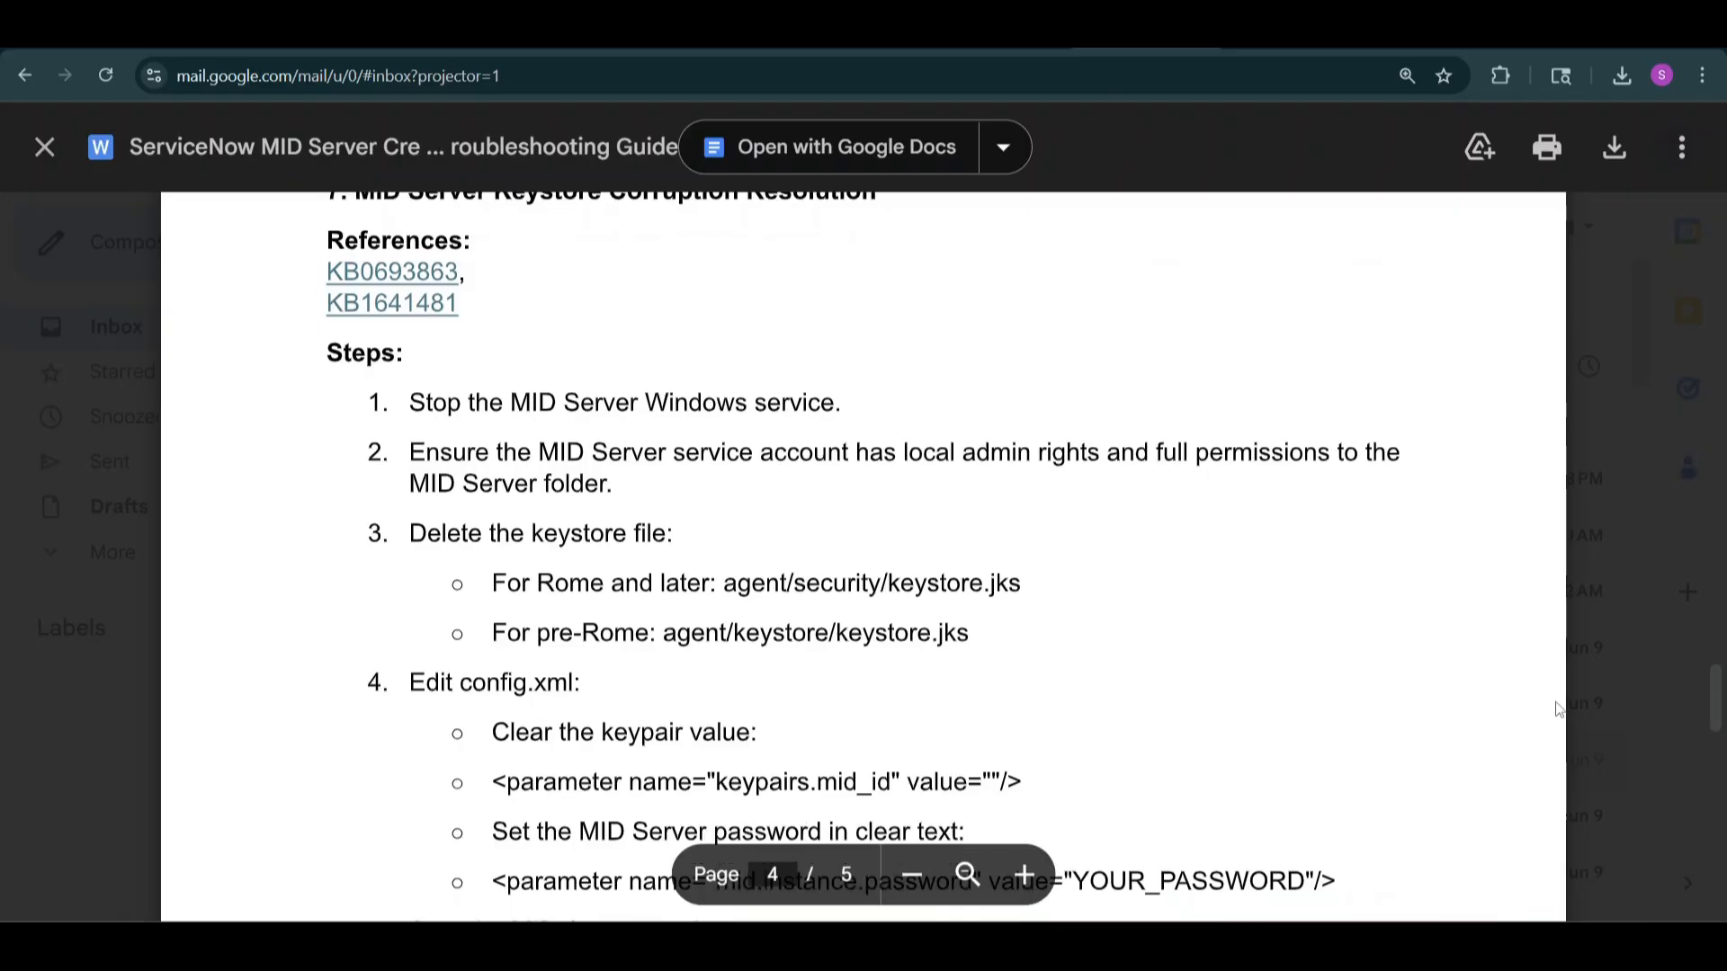
pyautogui.scroll(5, 1562, 684)
pyautogui.scroll(9, 1565, 629)
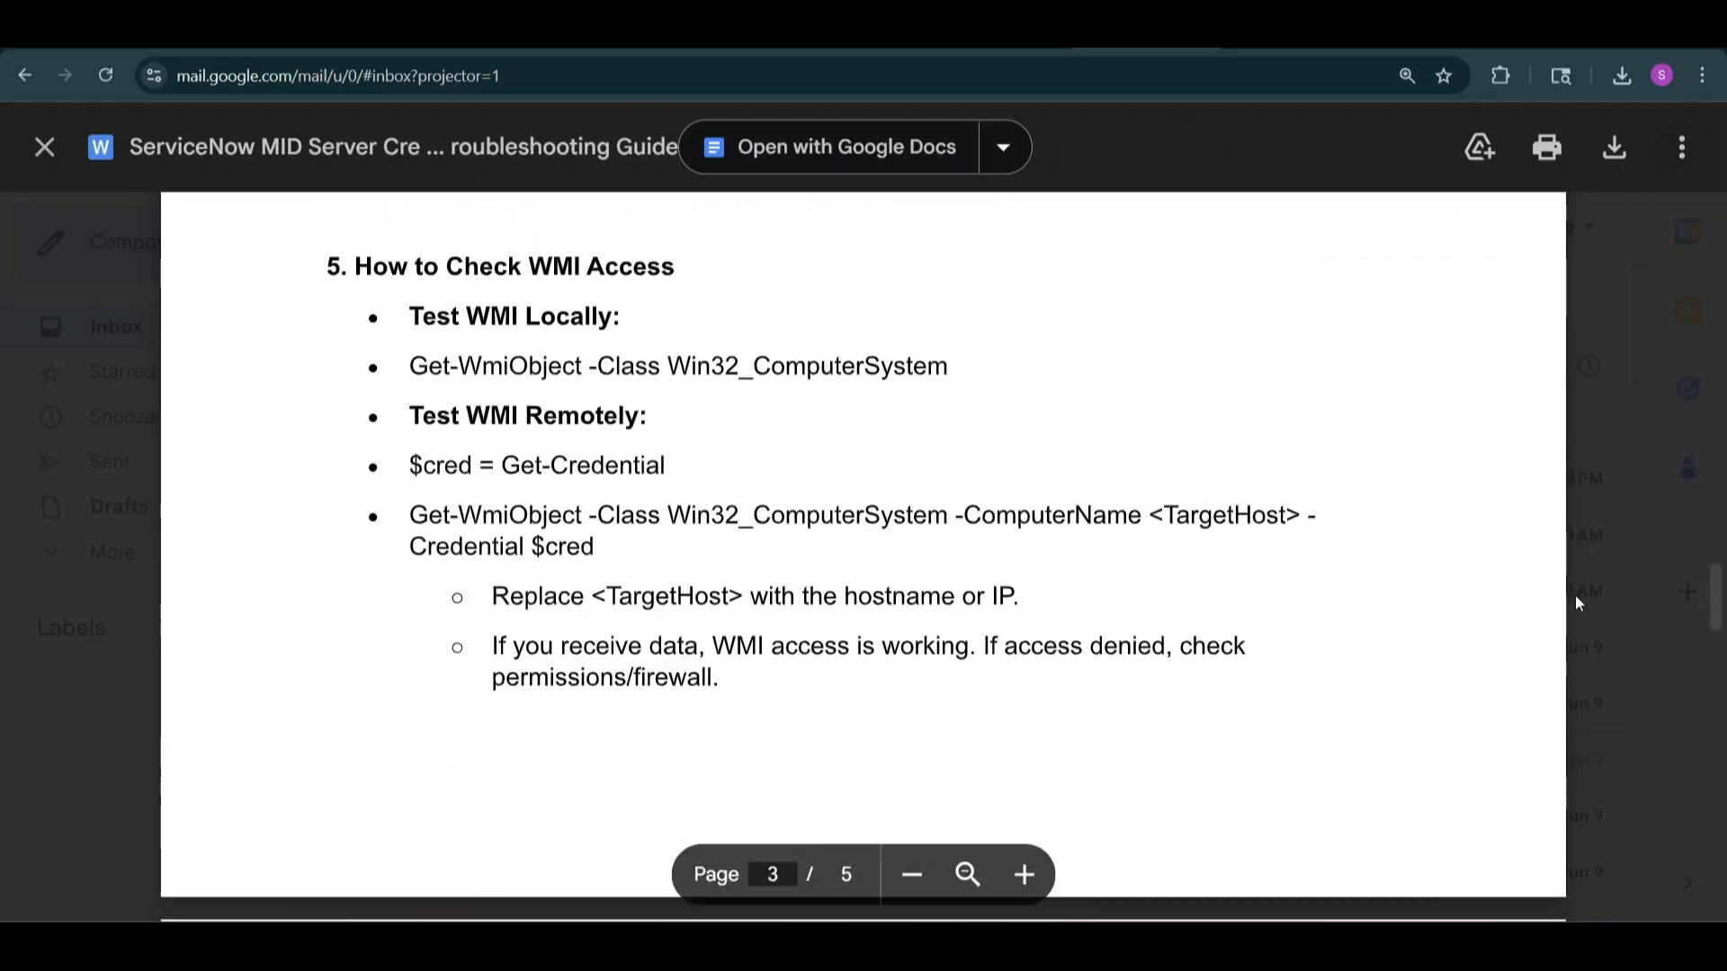
pyautogui.scroll(6, 1570, 584)
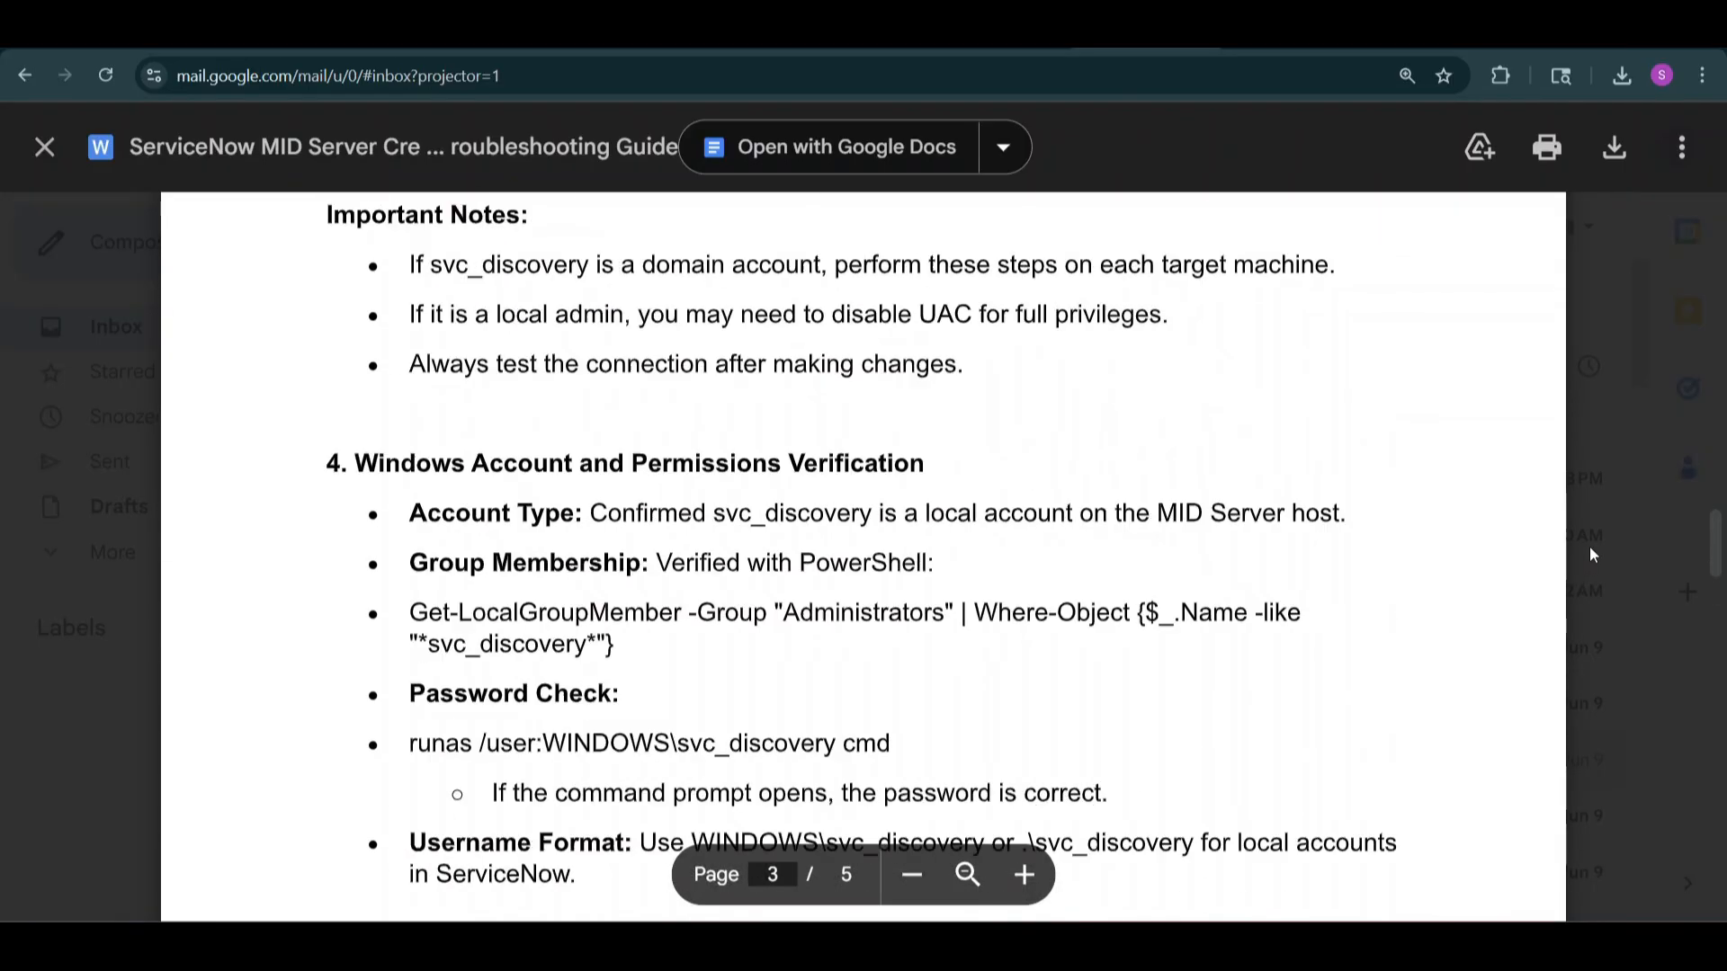
pyautogui.scroll(7, 1588, 530)
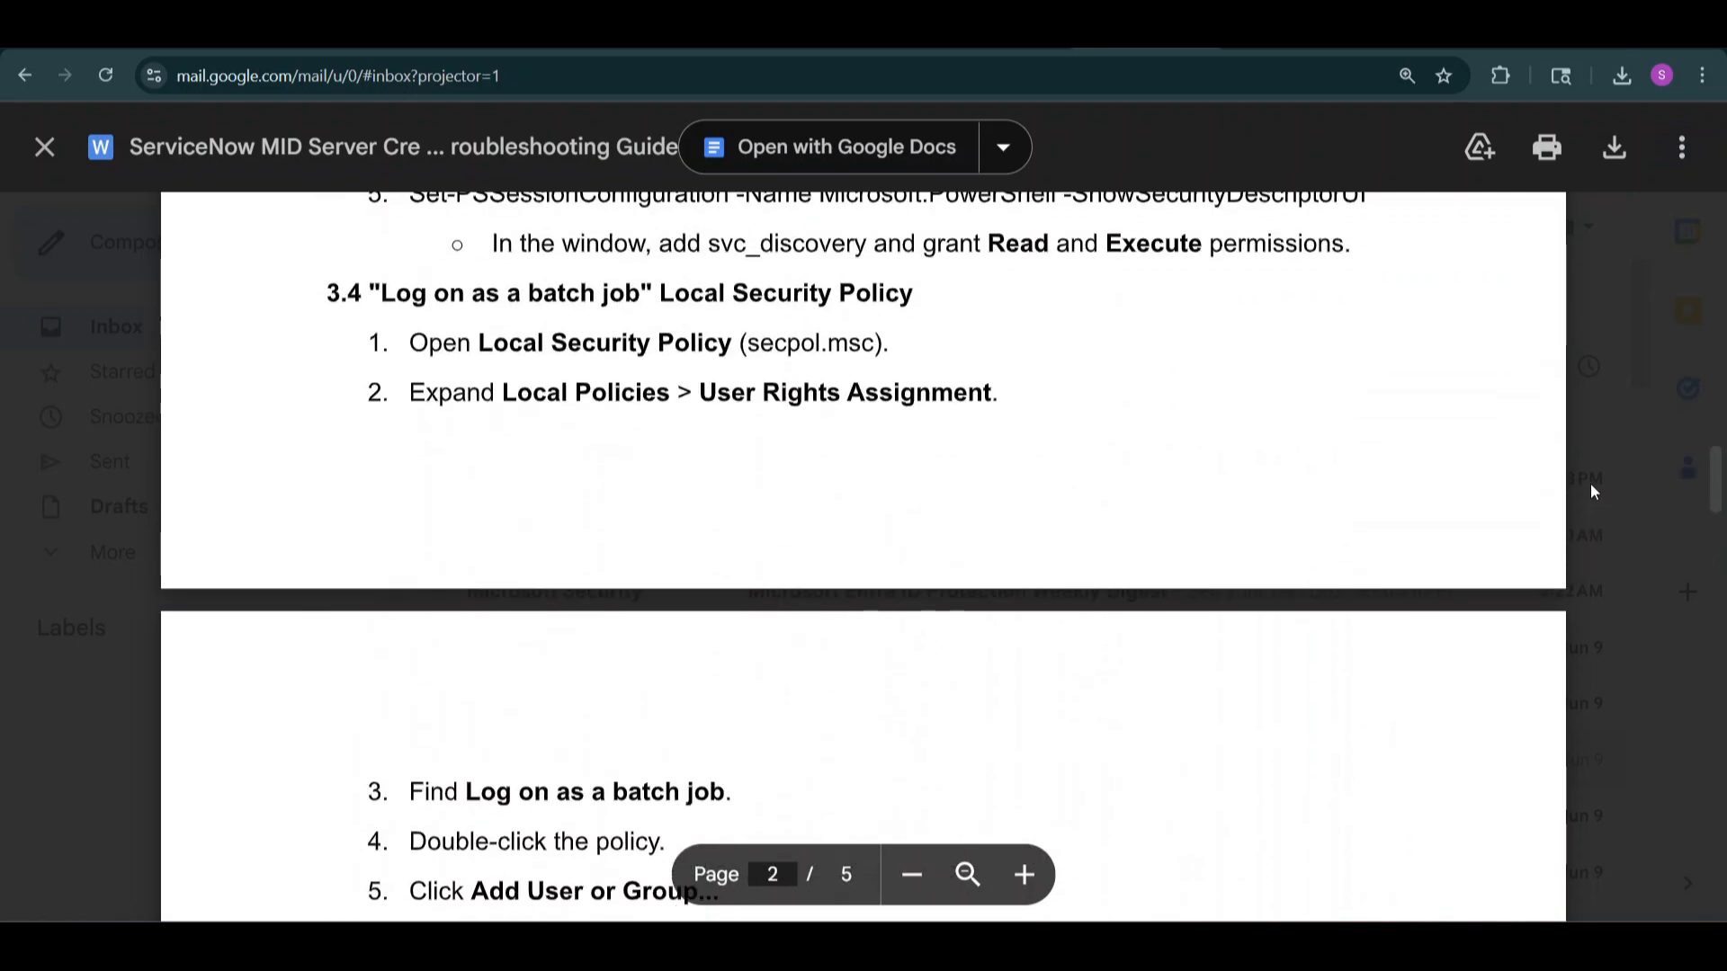
pyautogui.scroll(2, 1597, 466)
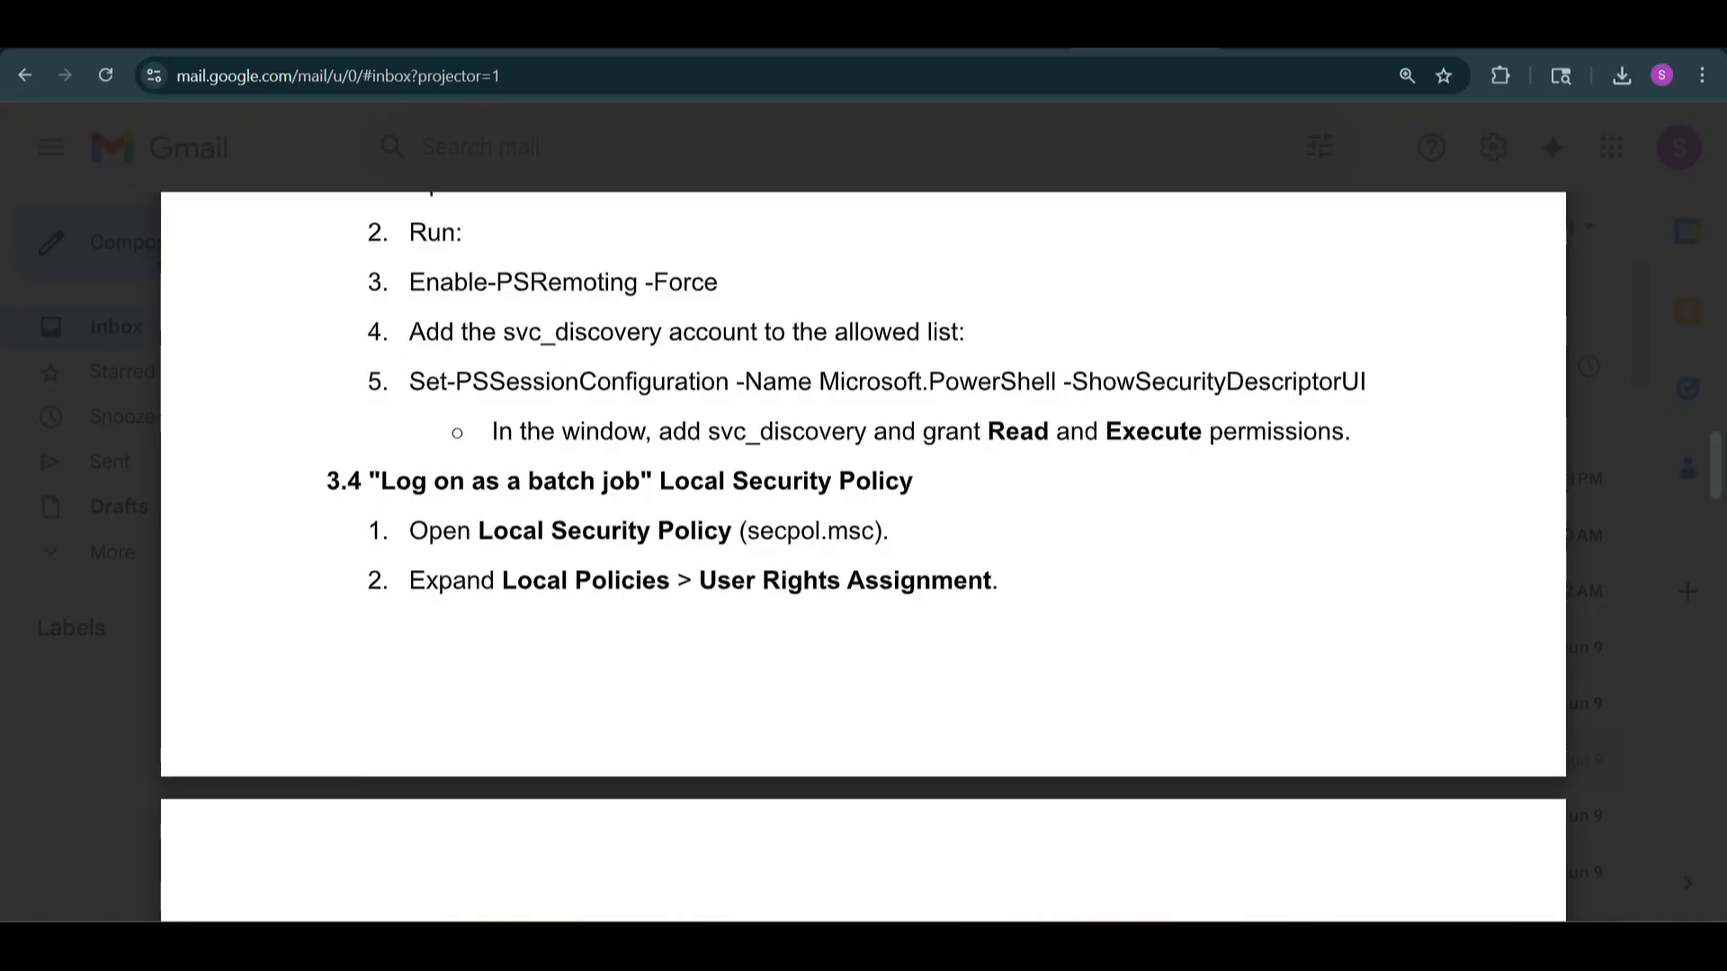
pyautogui.moveTo(410, 381); pyautogui.dragTo(1281, 395)
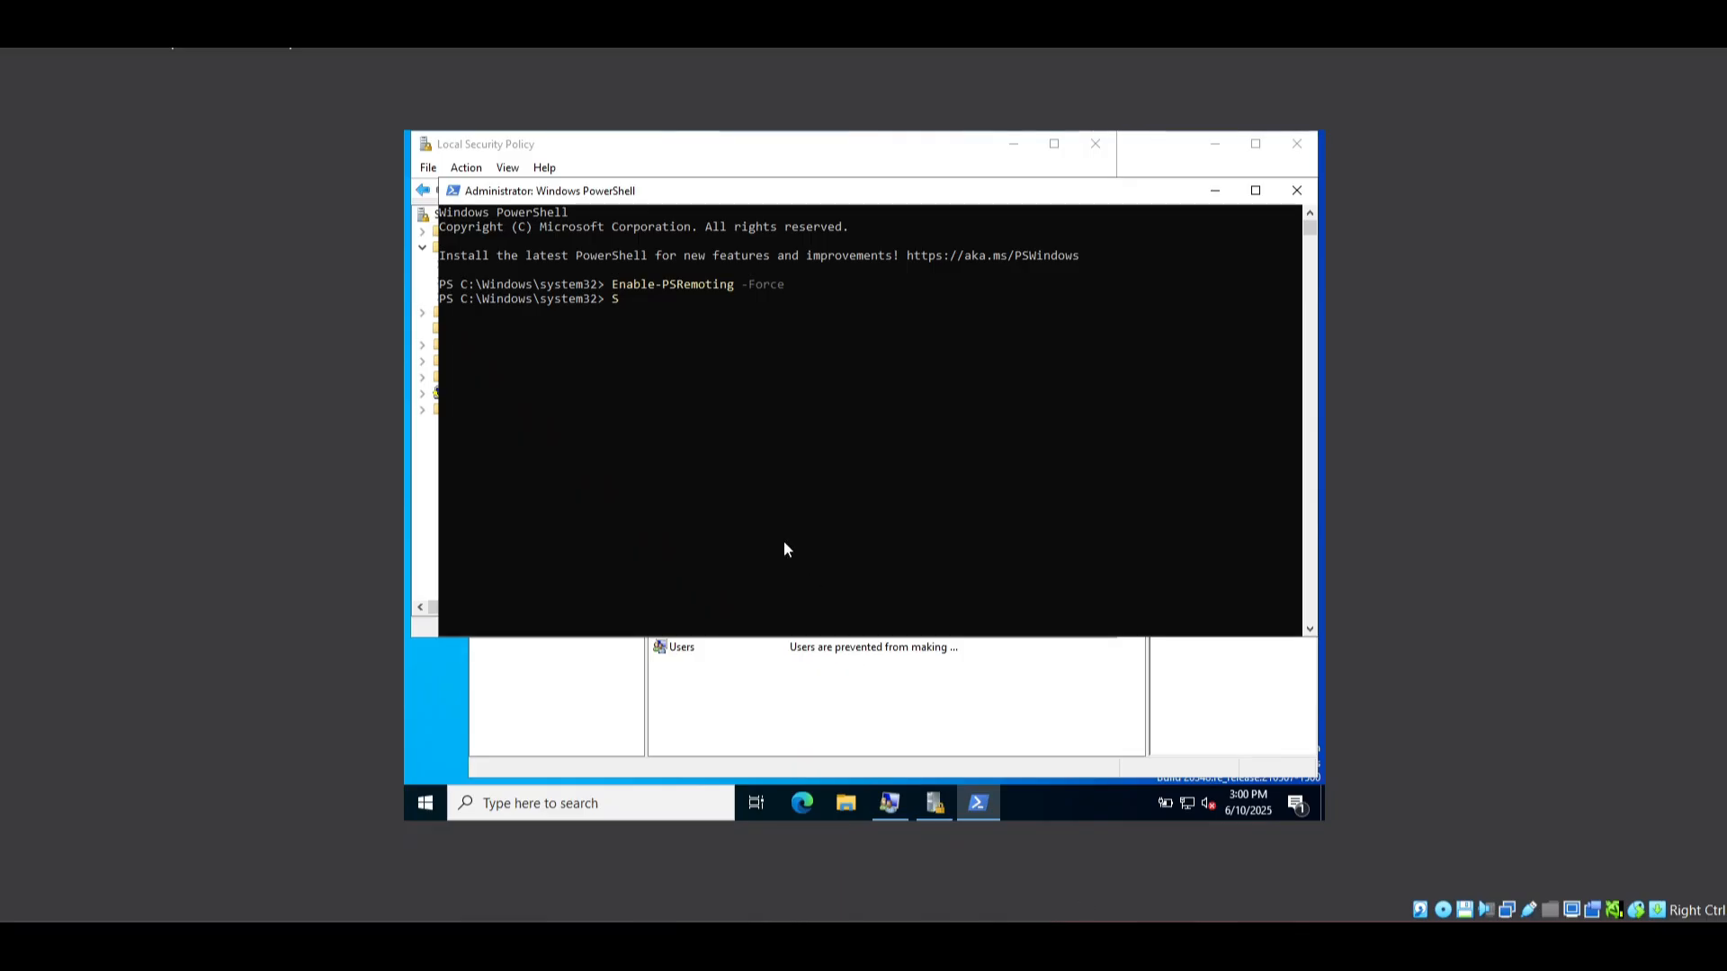
# Start entering the Set-PSSessionConfiguration command in PowerShell, and close the PowerShell and Local Security Policy windows
pyautogui.press('BackSpace')
pyautogui.write('Set -PSSess')
pyautogui.click(1296, 190)
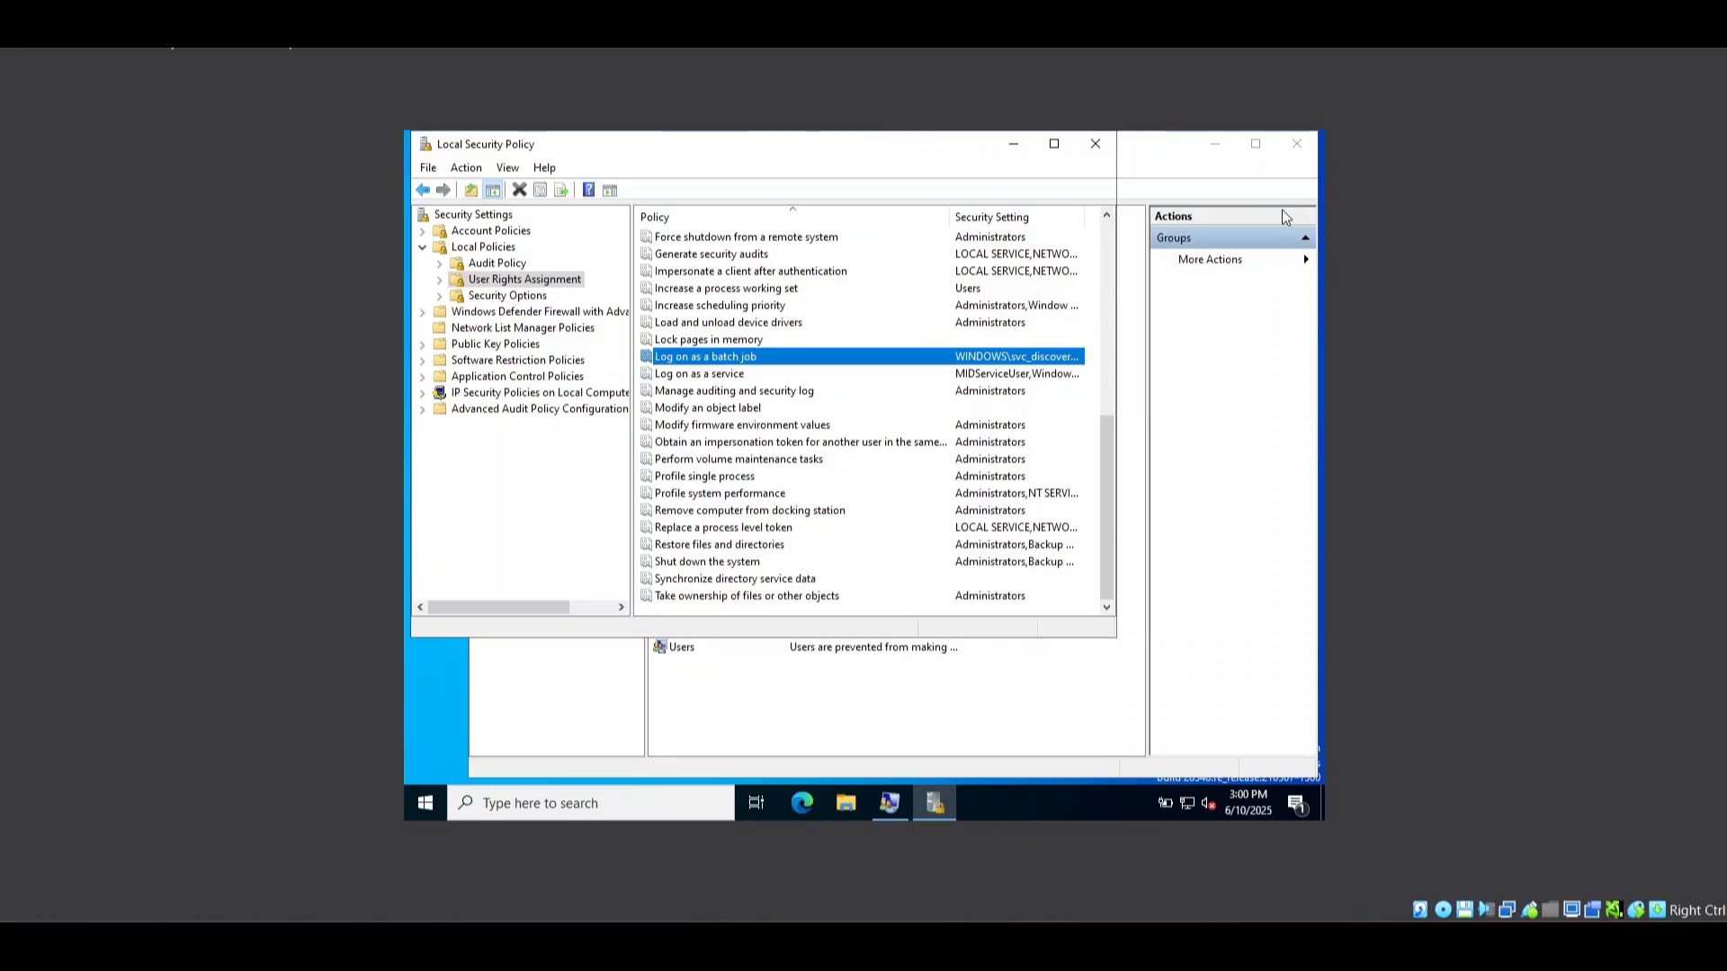
pyautogui.click(1095, 144)
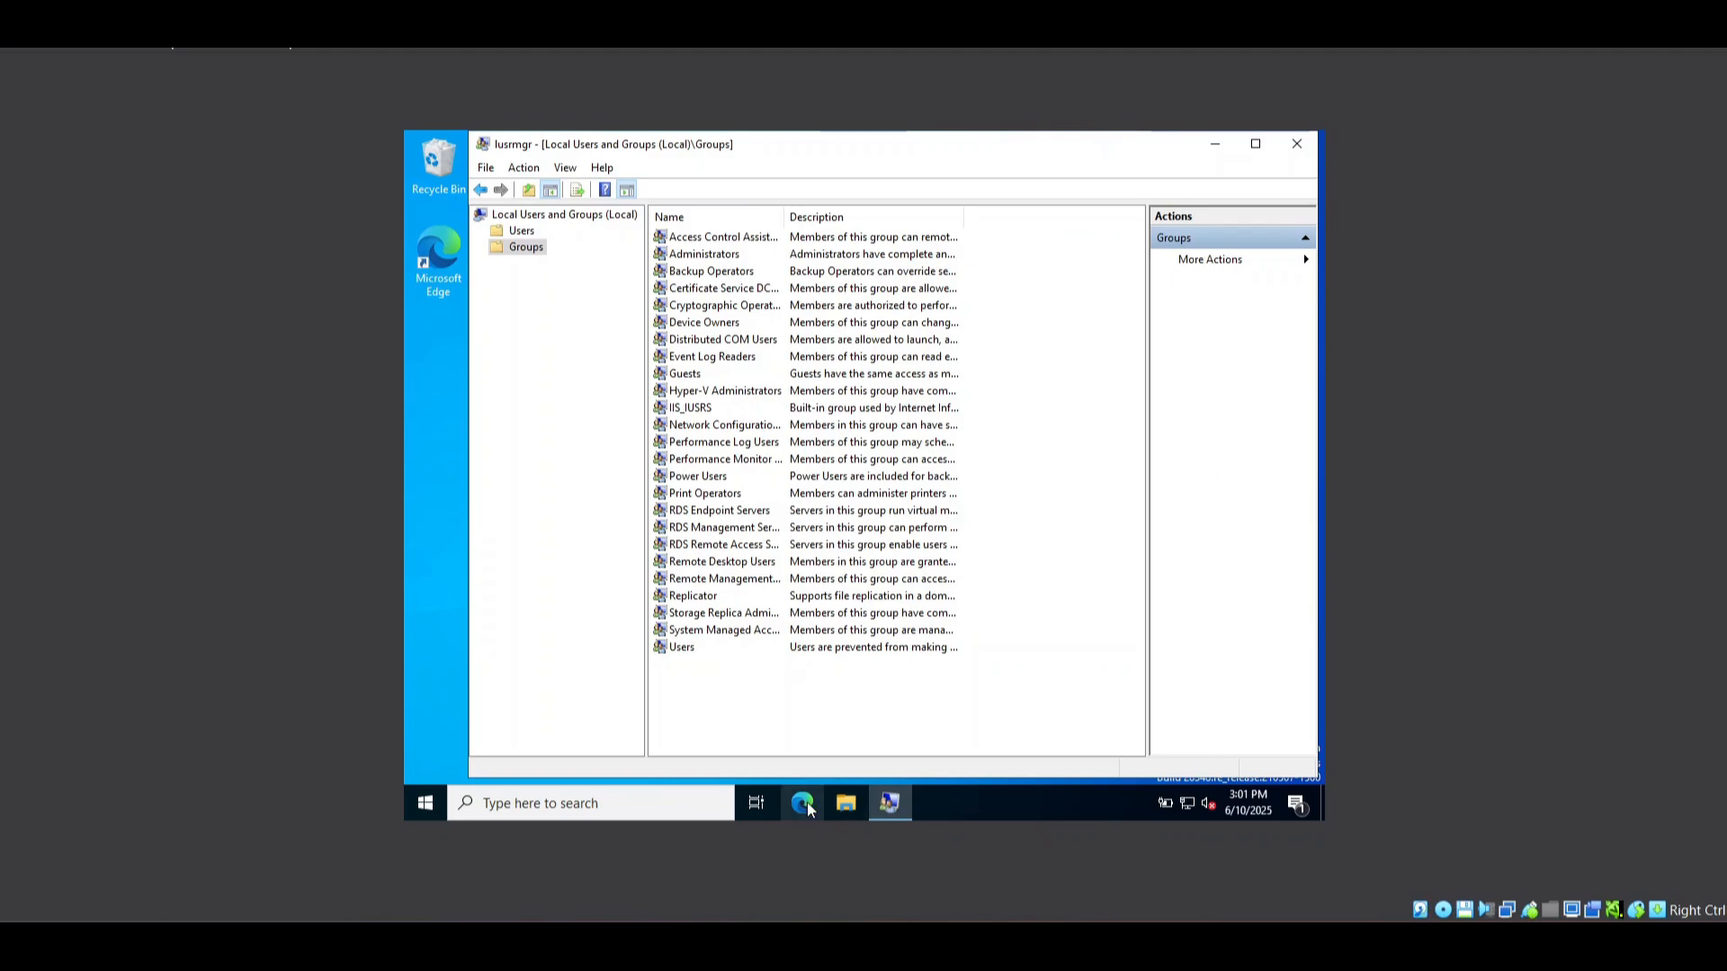
# Launch the Services console through Run, allow the elevation request, and locate the ServiceNow MID Server service in the list
pyautogui.click(628, 804)
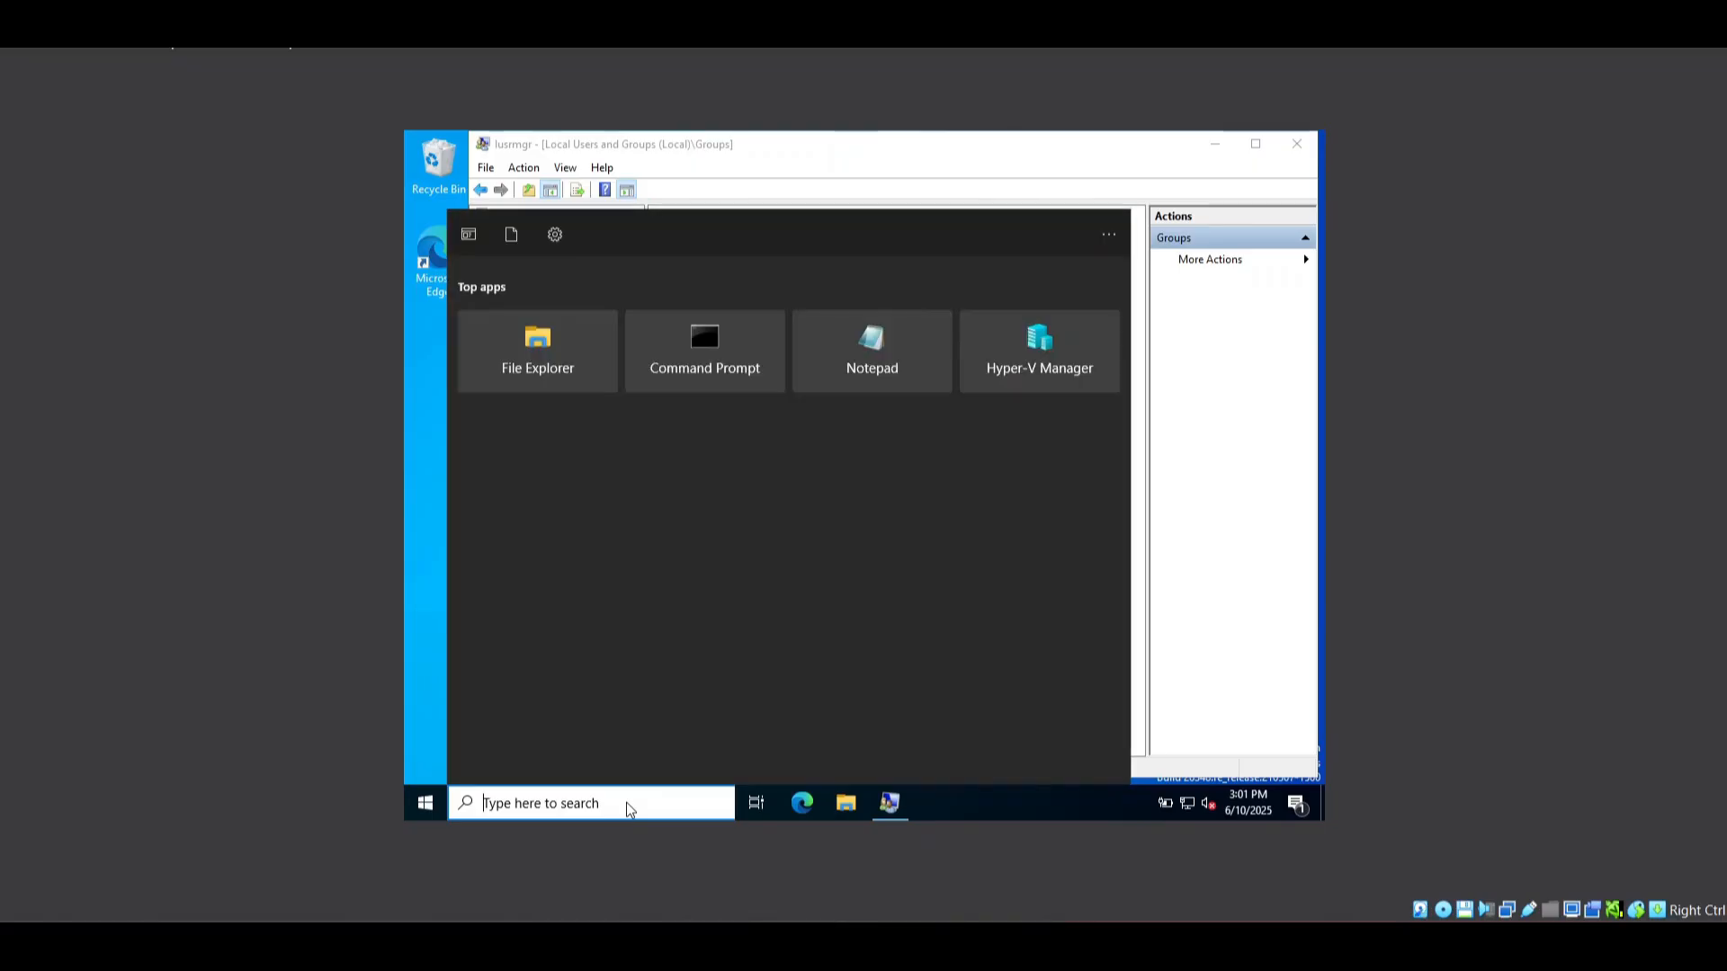
pyautogui.press('Escape')
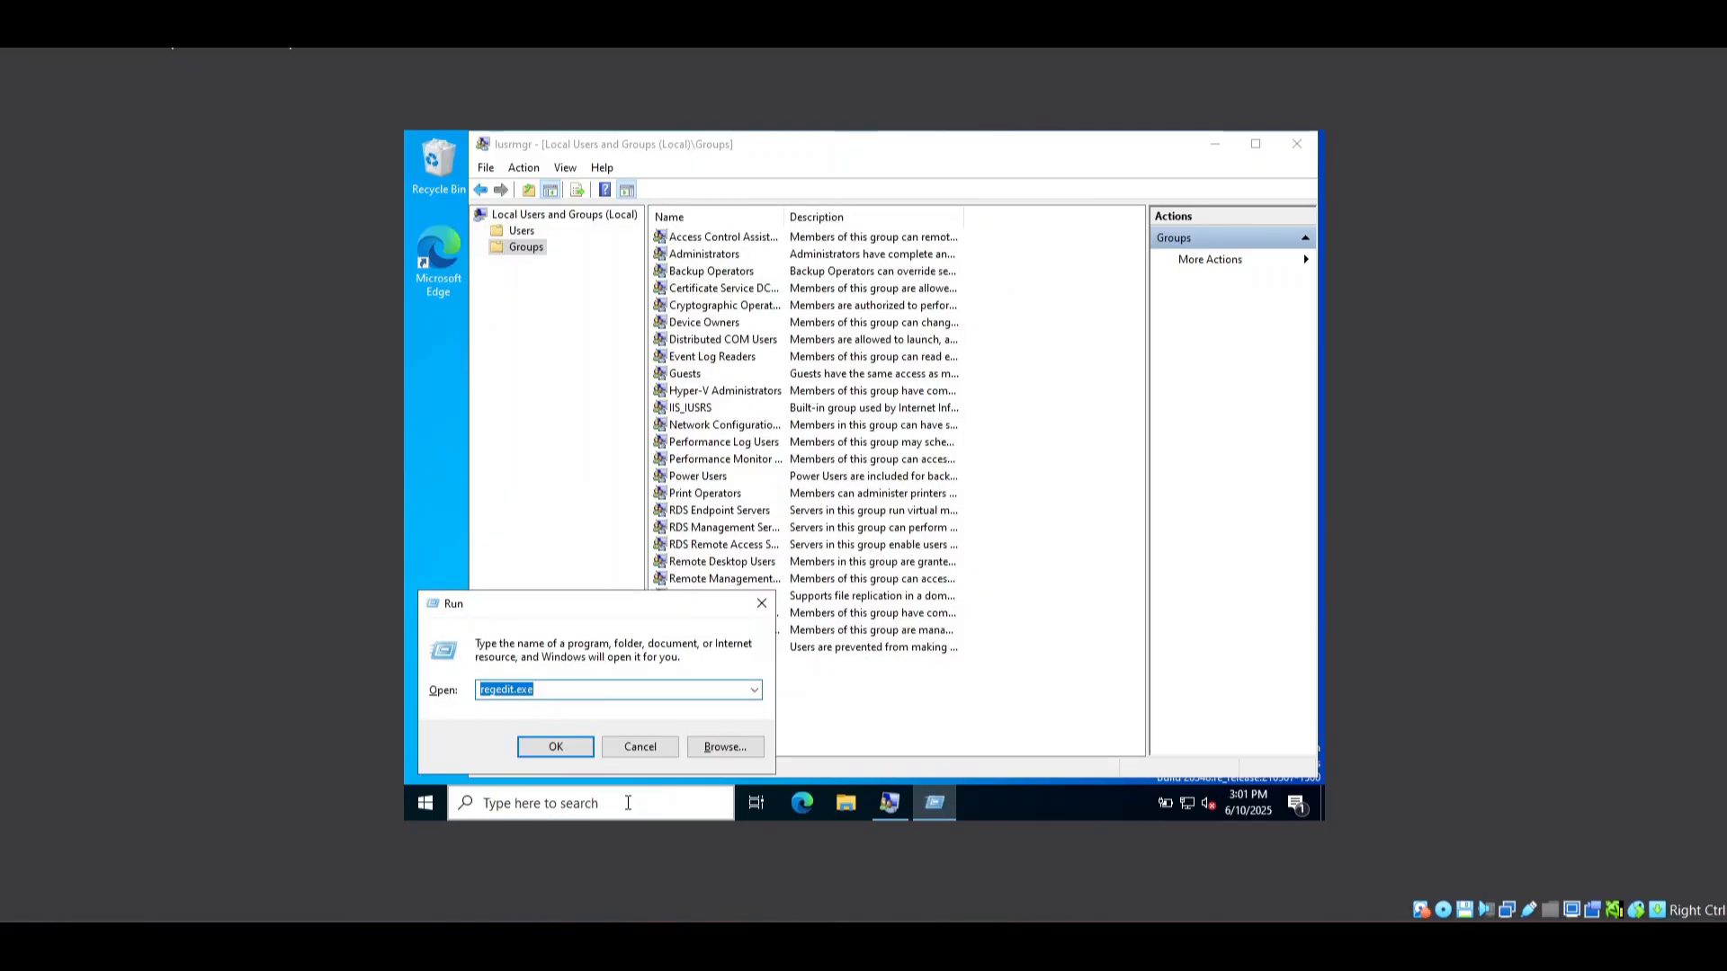
pyautogui.click(754, 690)
pyautogui.click(583, 762)
pyautogui.click(570, 752)
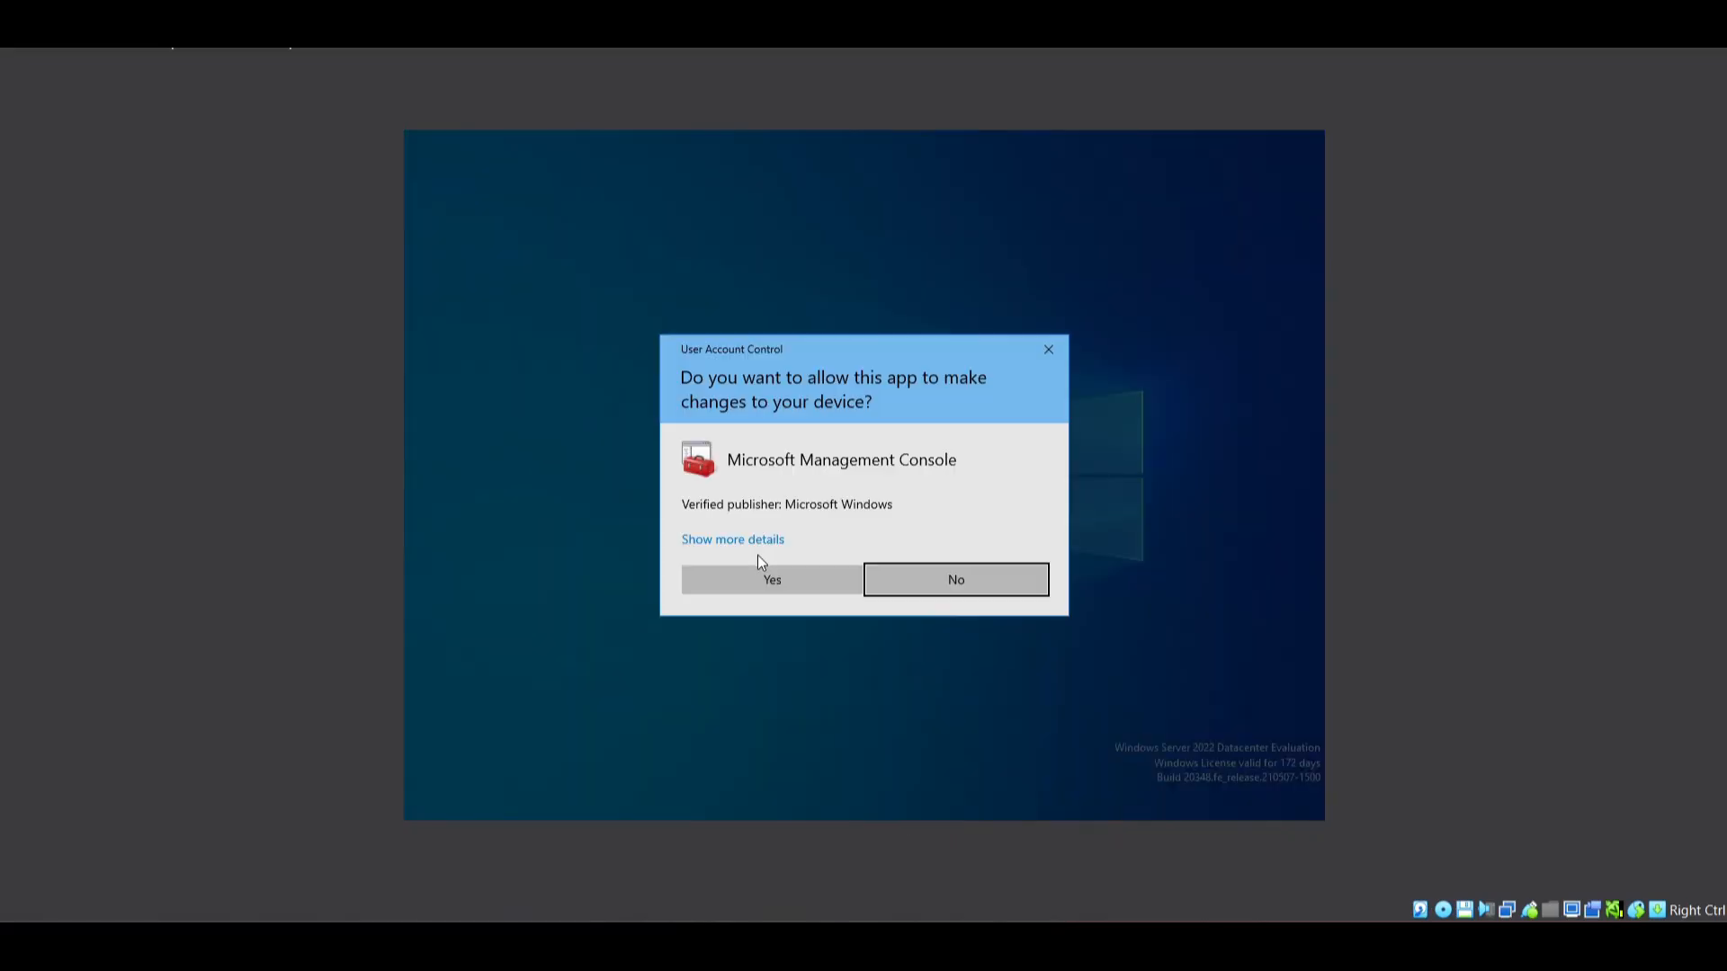
pyautogui.click(758, 577)
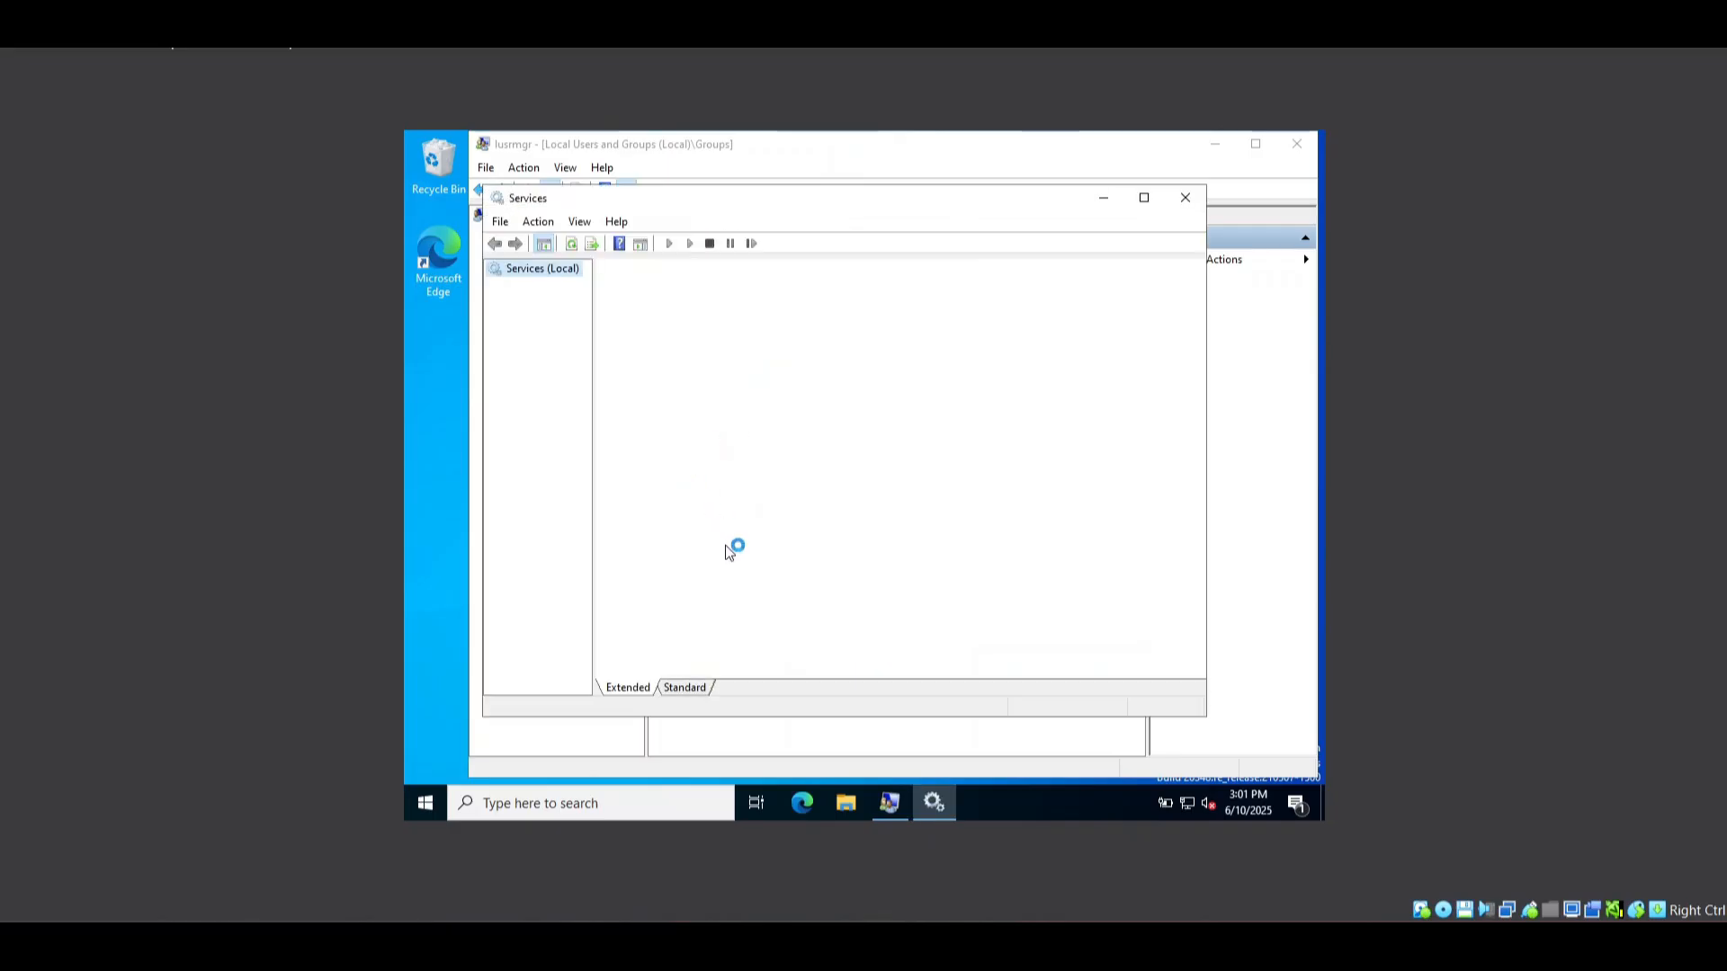
pyautogui.click(872, 569)
pyautogui.press('s')
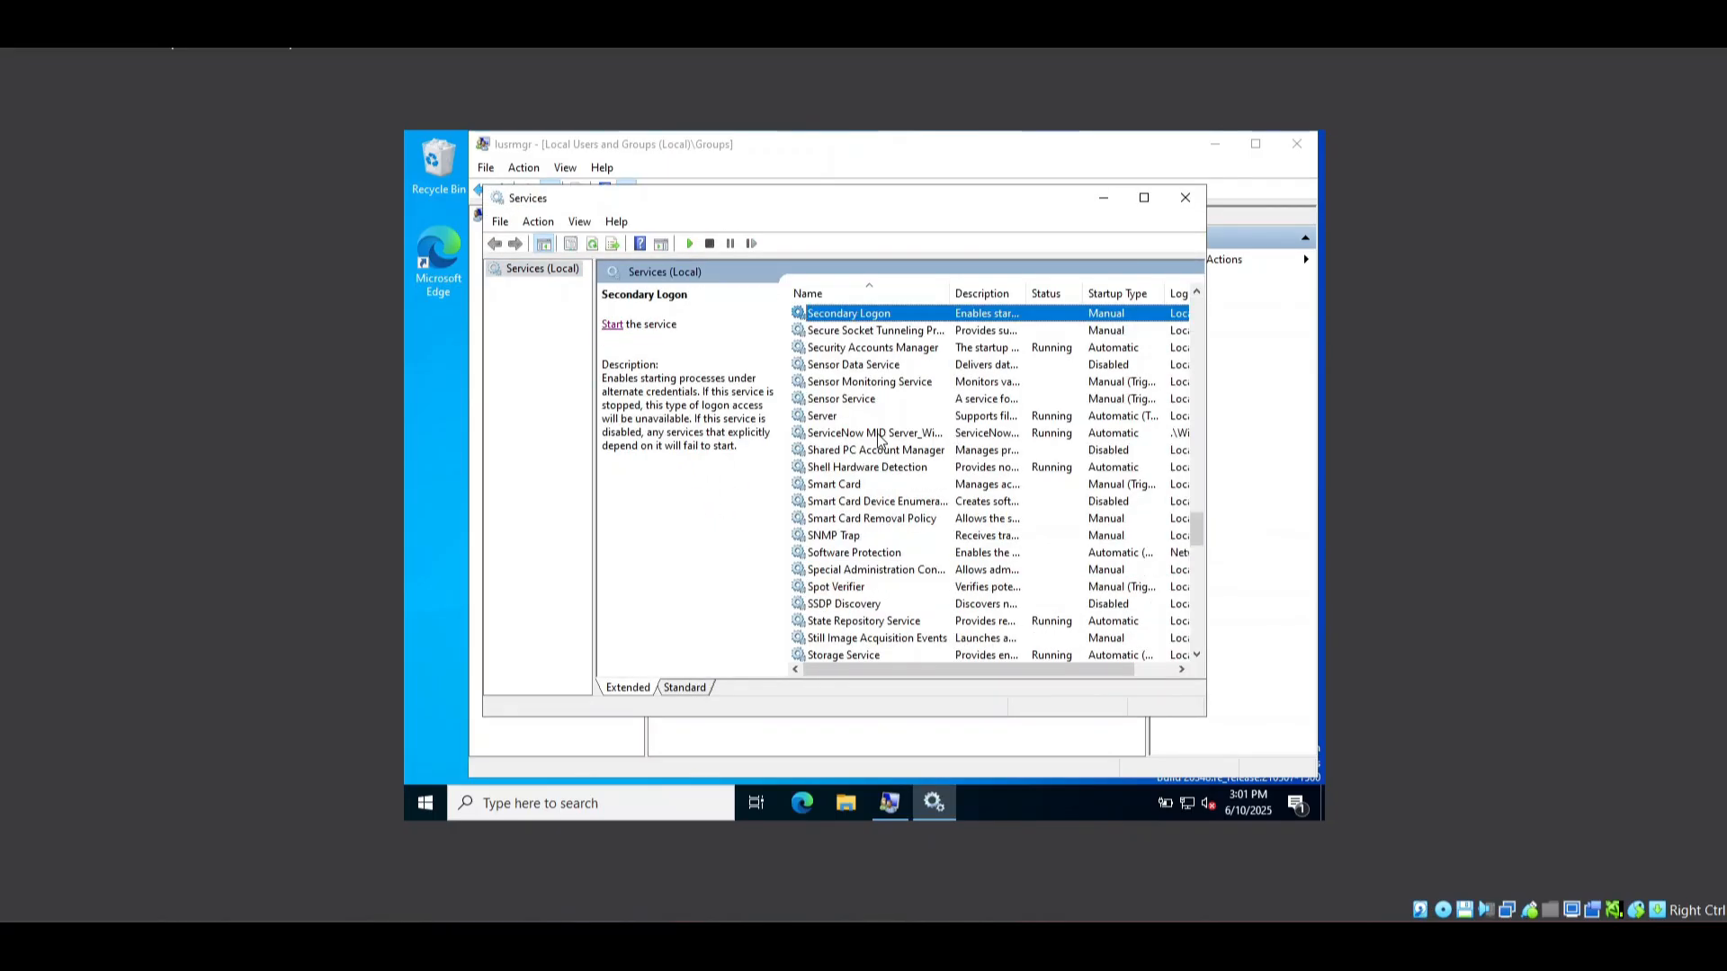
pyautogui.click(879, 433)
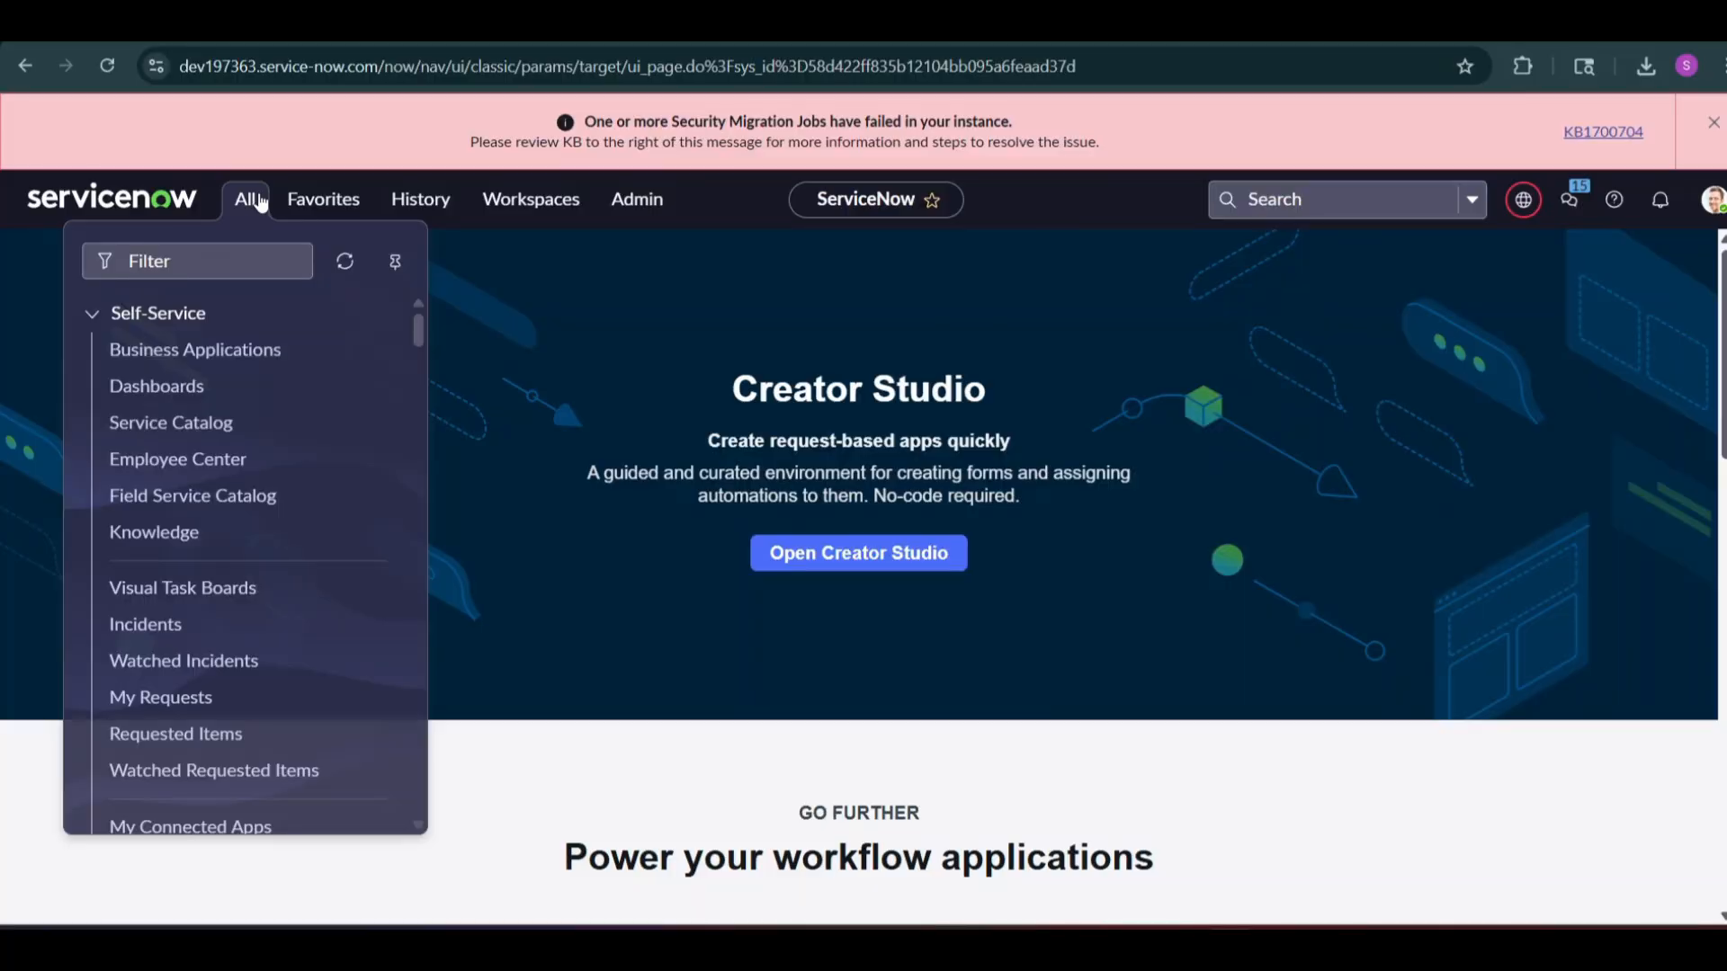
# Switch to the ServiceNow instance, find the MID Servers list by filtering for mid, and open the Windows MidServer record
pyautogui.write('mid')
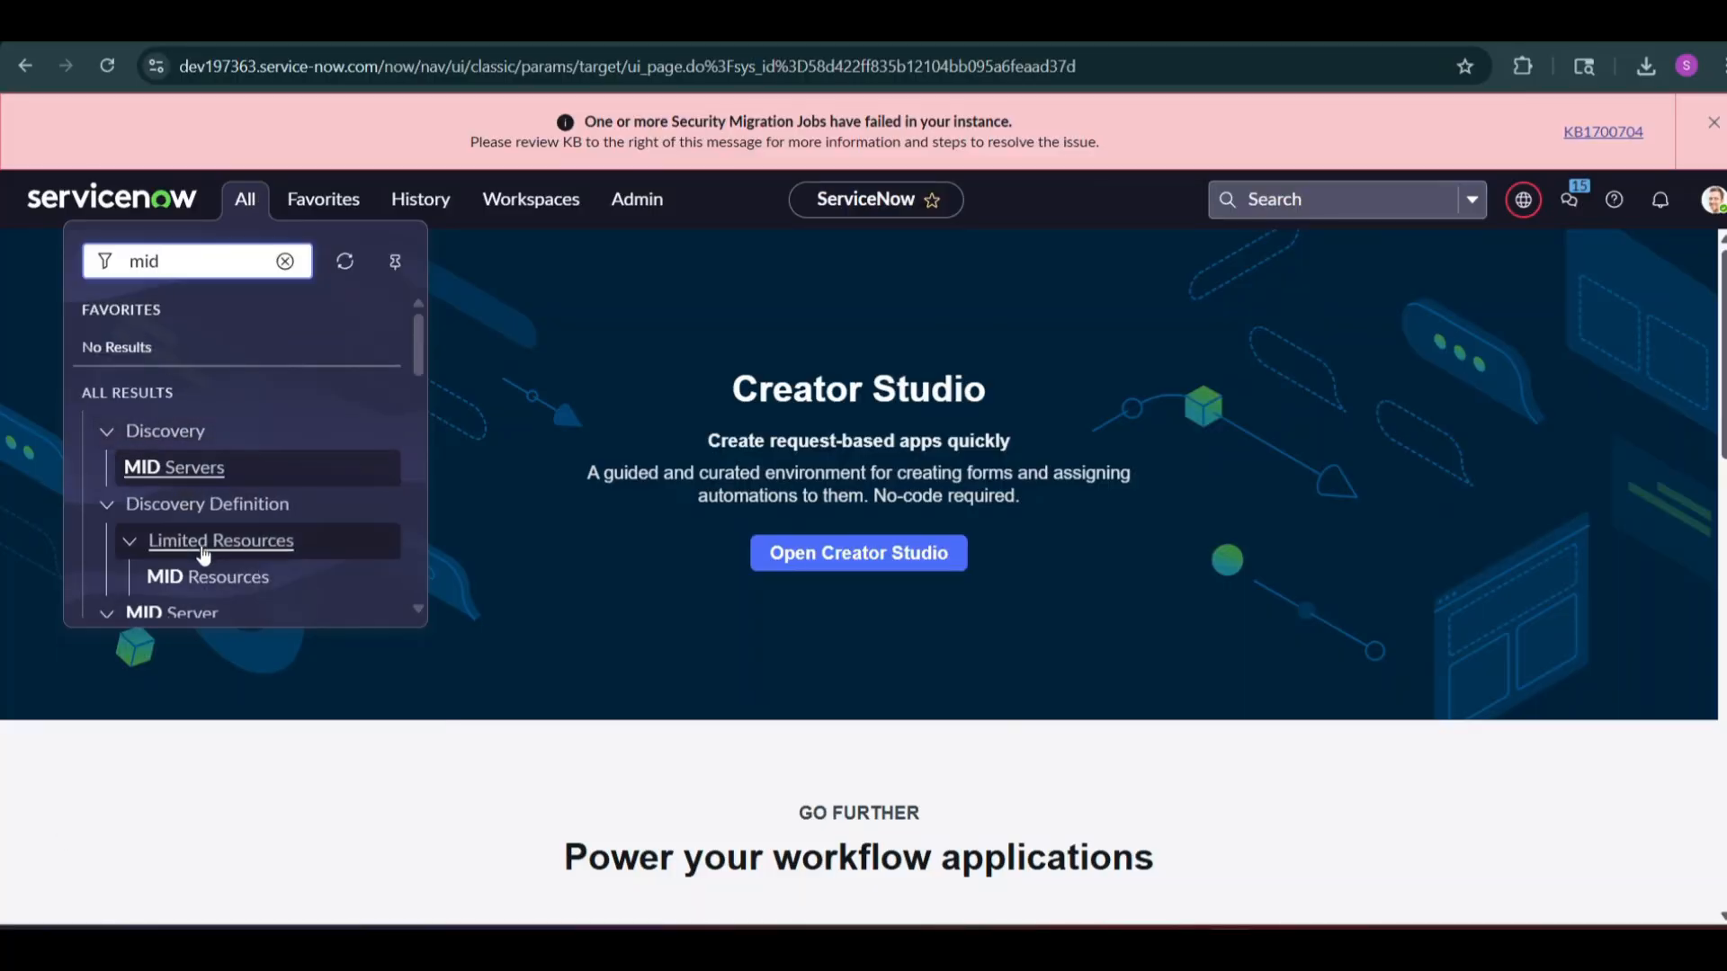
pyautogui.moveTo(420, 349); pyautogui.dragTo(421, 369)
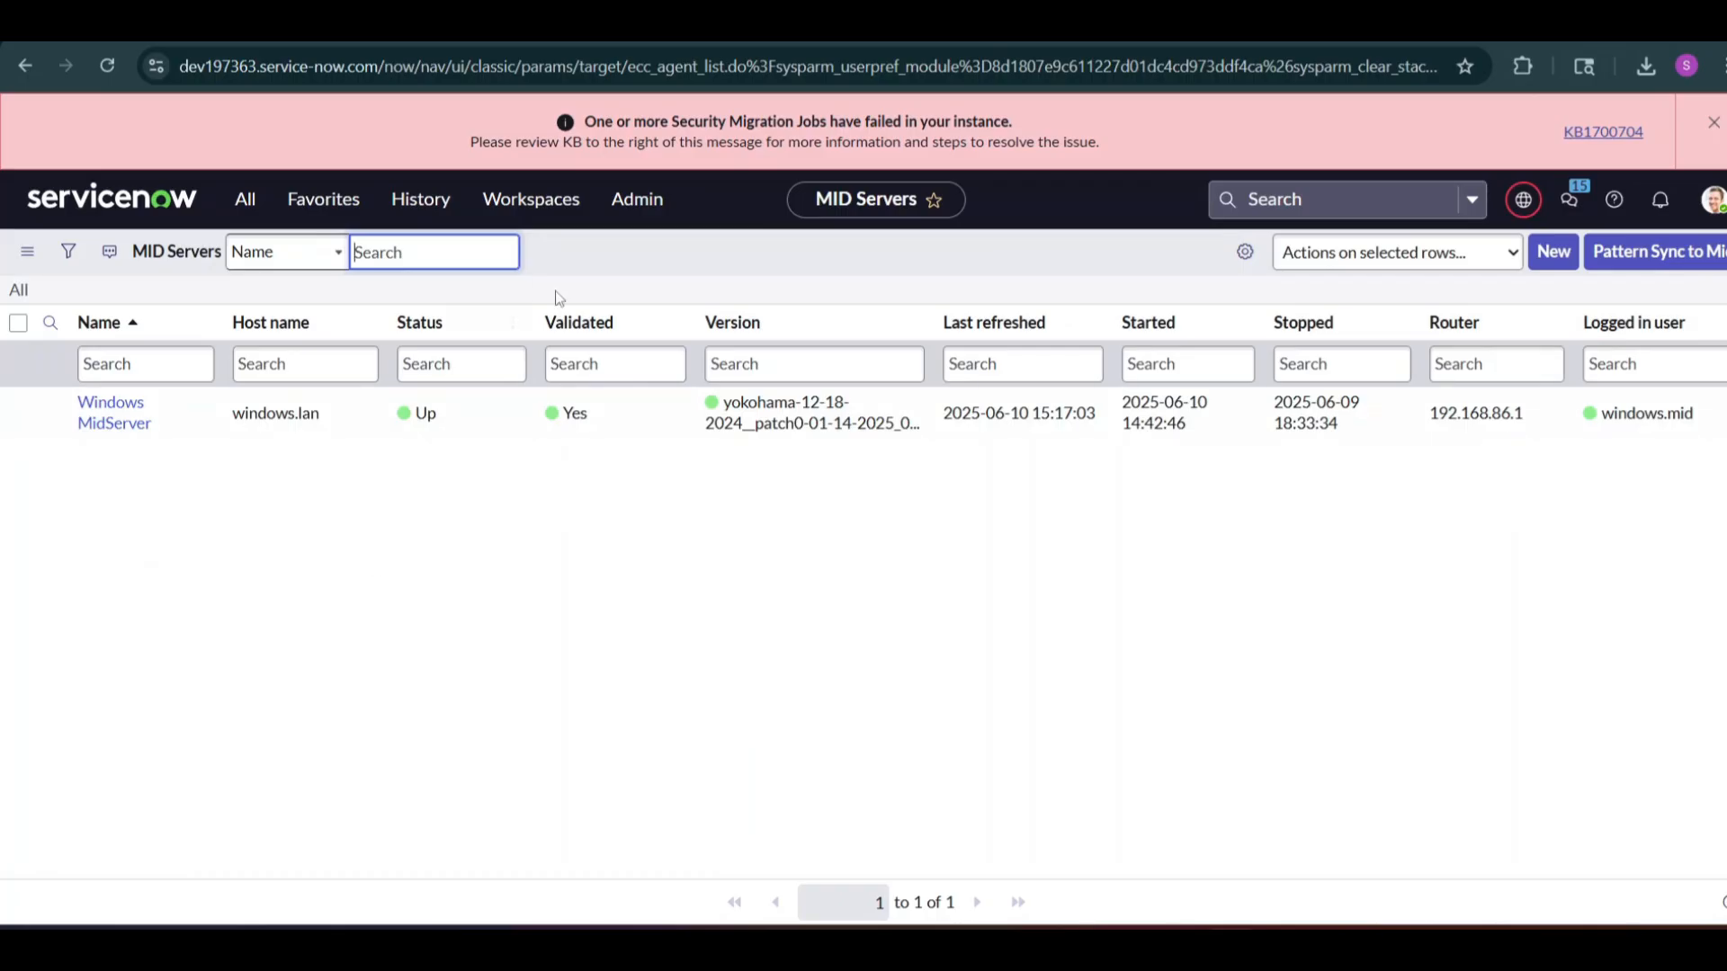
pyautogui.click(240, 215)
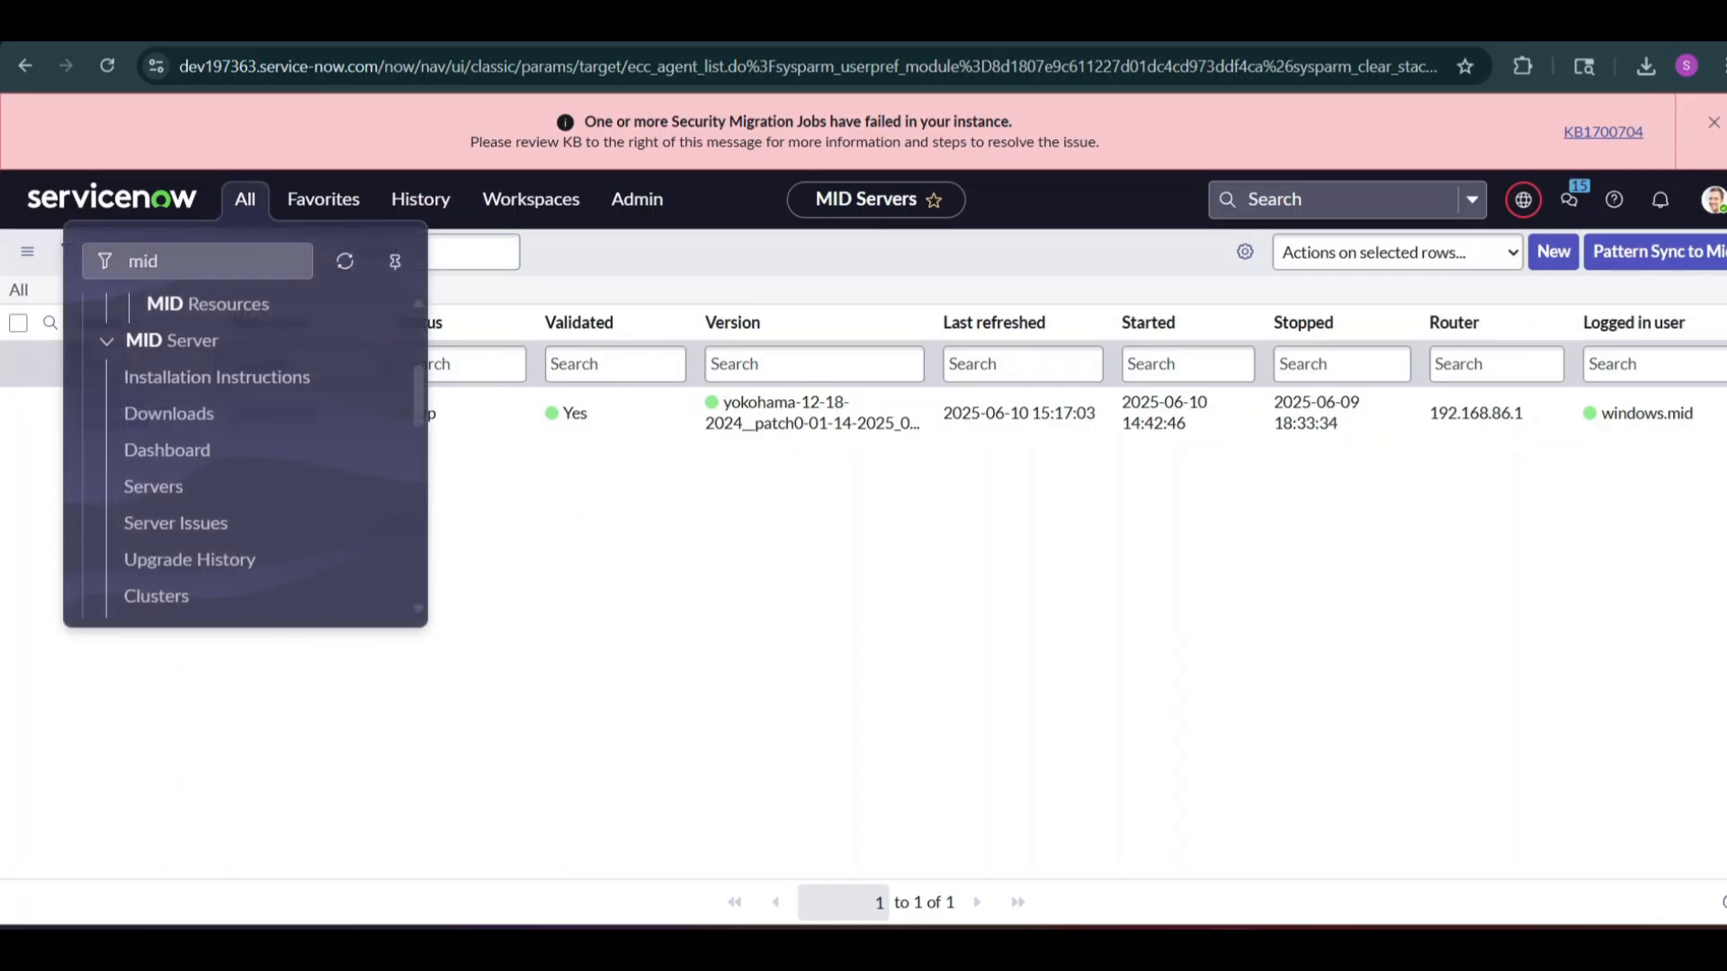
pyautogui.click(881, 580)
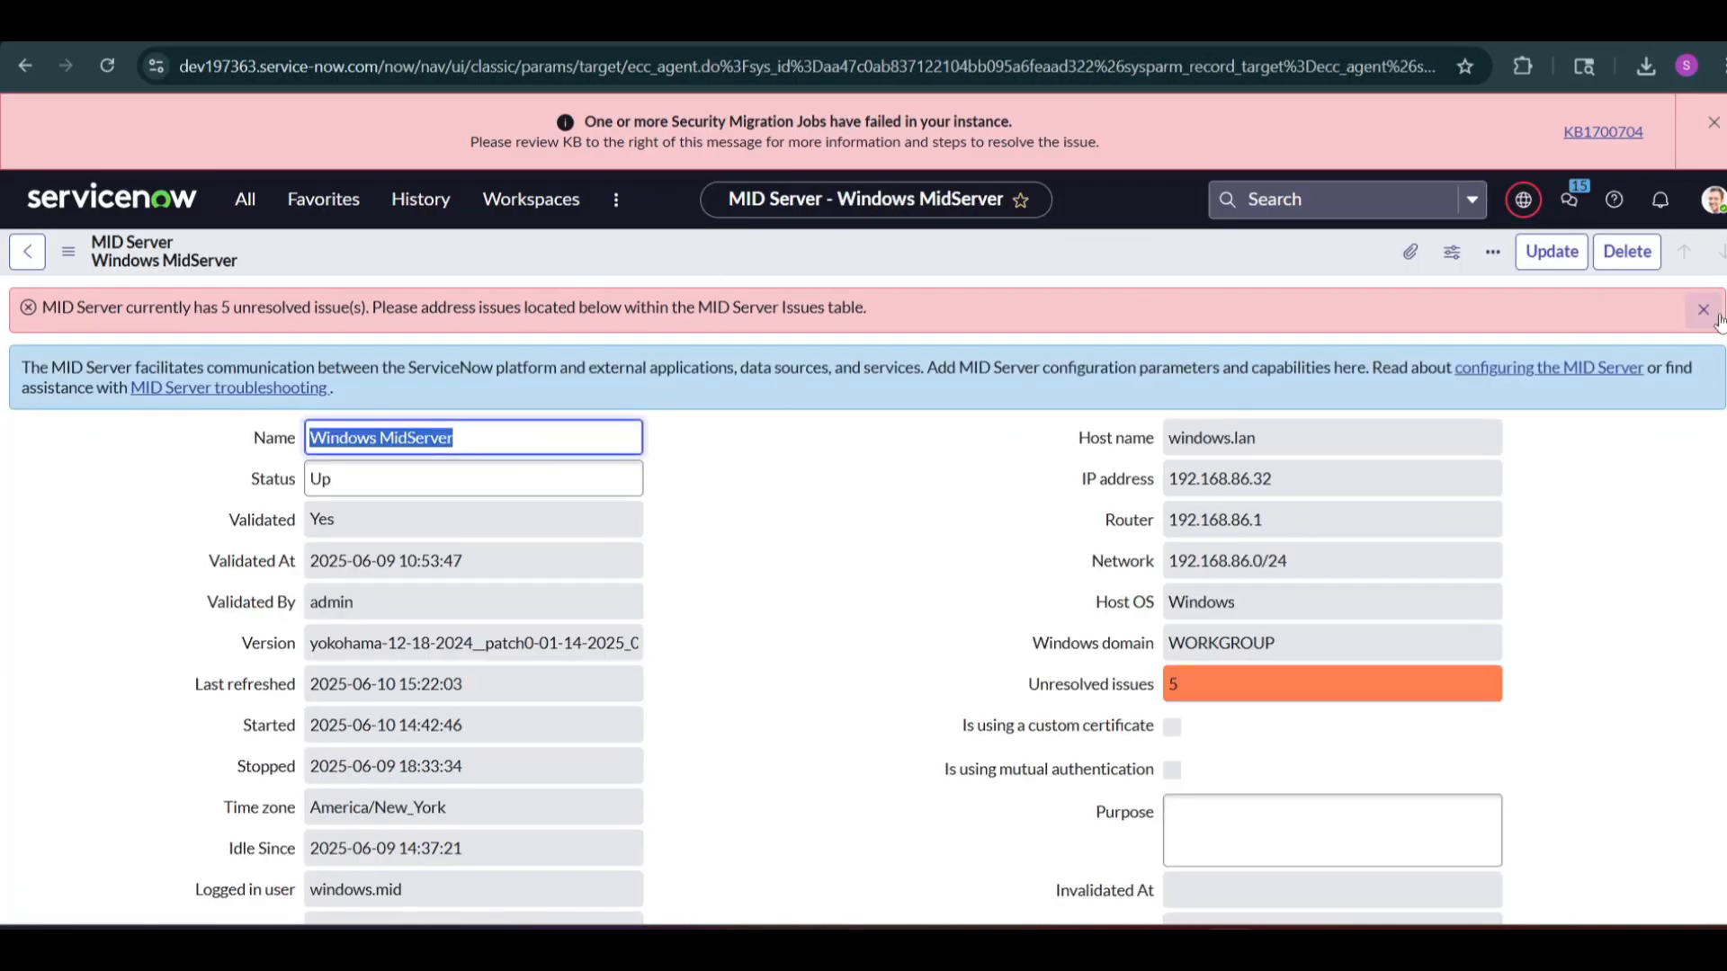
# Open the StartupSequencer key store issue among the MID Server Issues and examine its short description
pyautogui.scroll(-12, 863, 593)
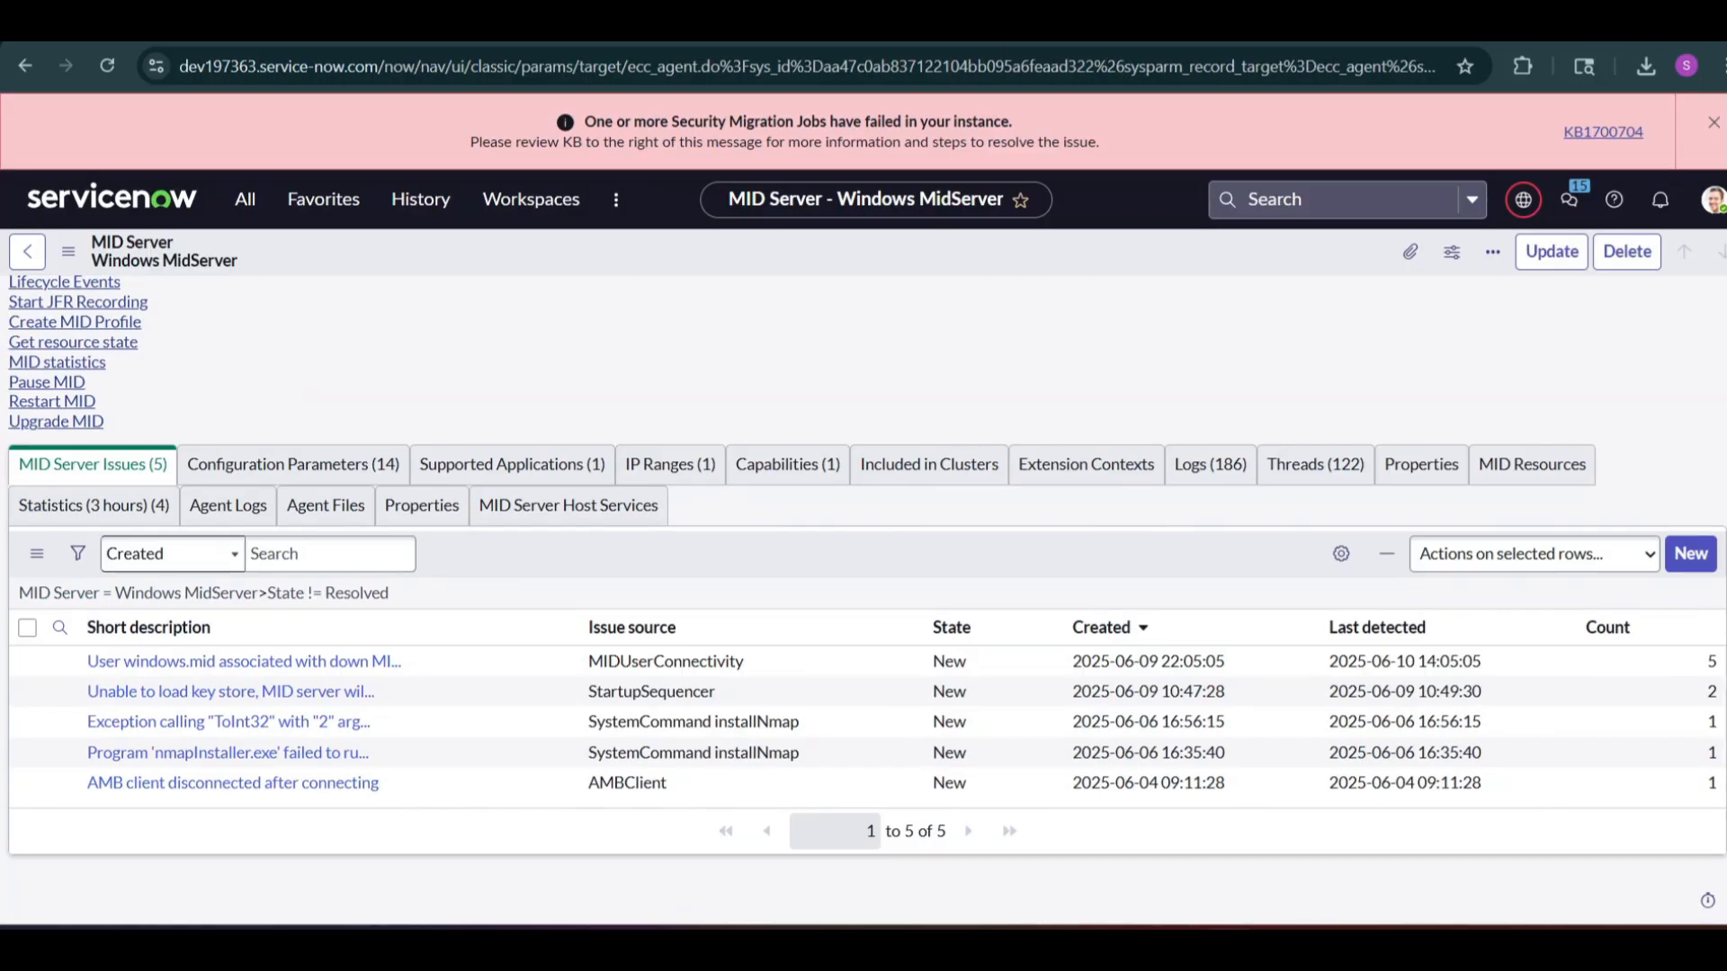
pyautogui.click(334, 700)
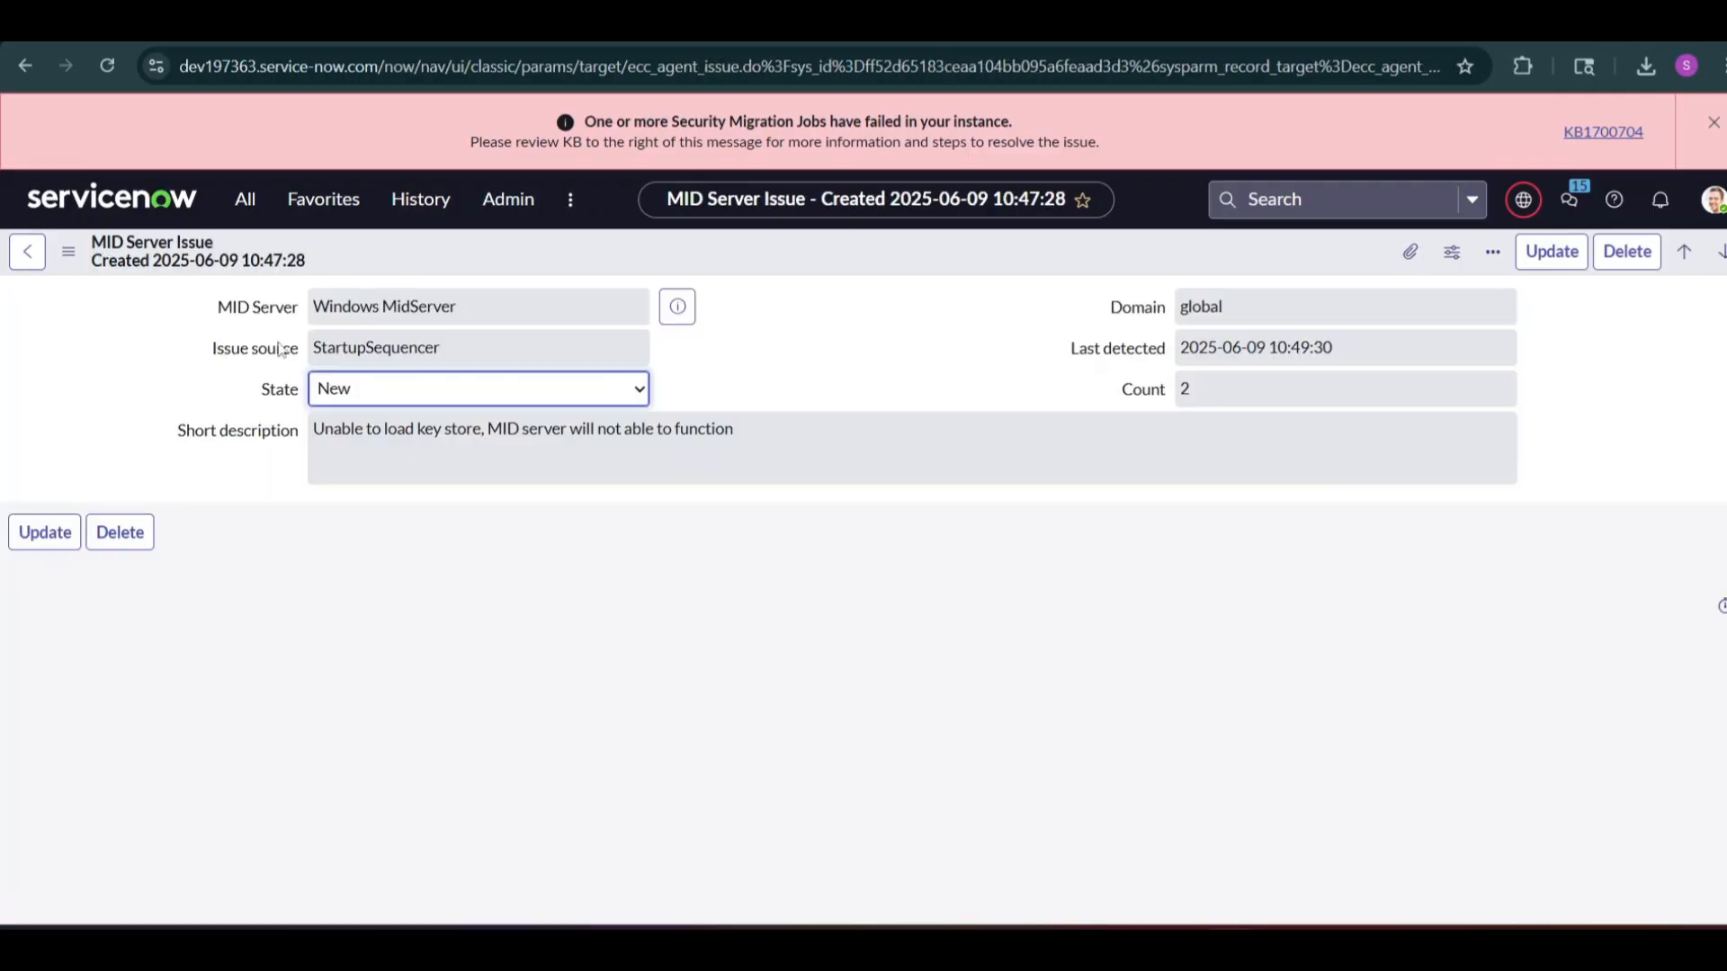
pyautogui.click(364, 430)
pyautogui.moveTo(363, 430); pyautogui.dragTo(597, 430)
pyautogui.click(809, 505)
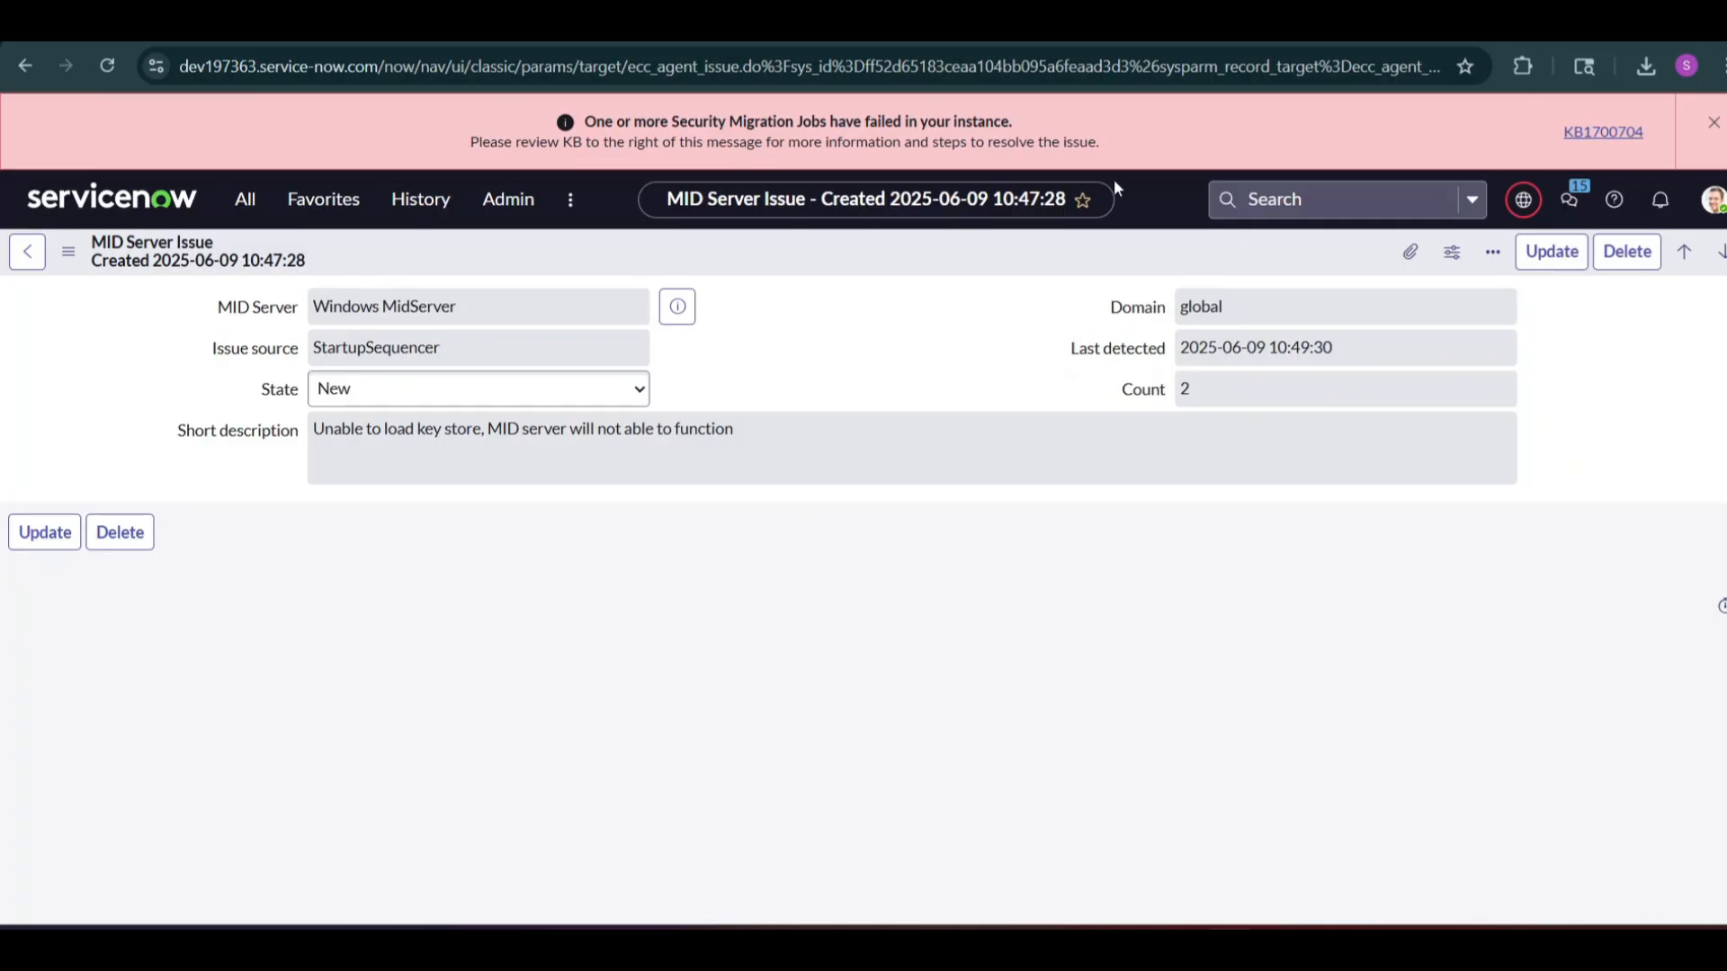
# Switch to the troubleshooting guide in Gmail and examine the credential record checks, keystore corruption resolution steps and post-resolution verification
pyautogui.hotkey('ctrl', 'Tab')
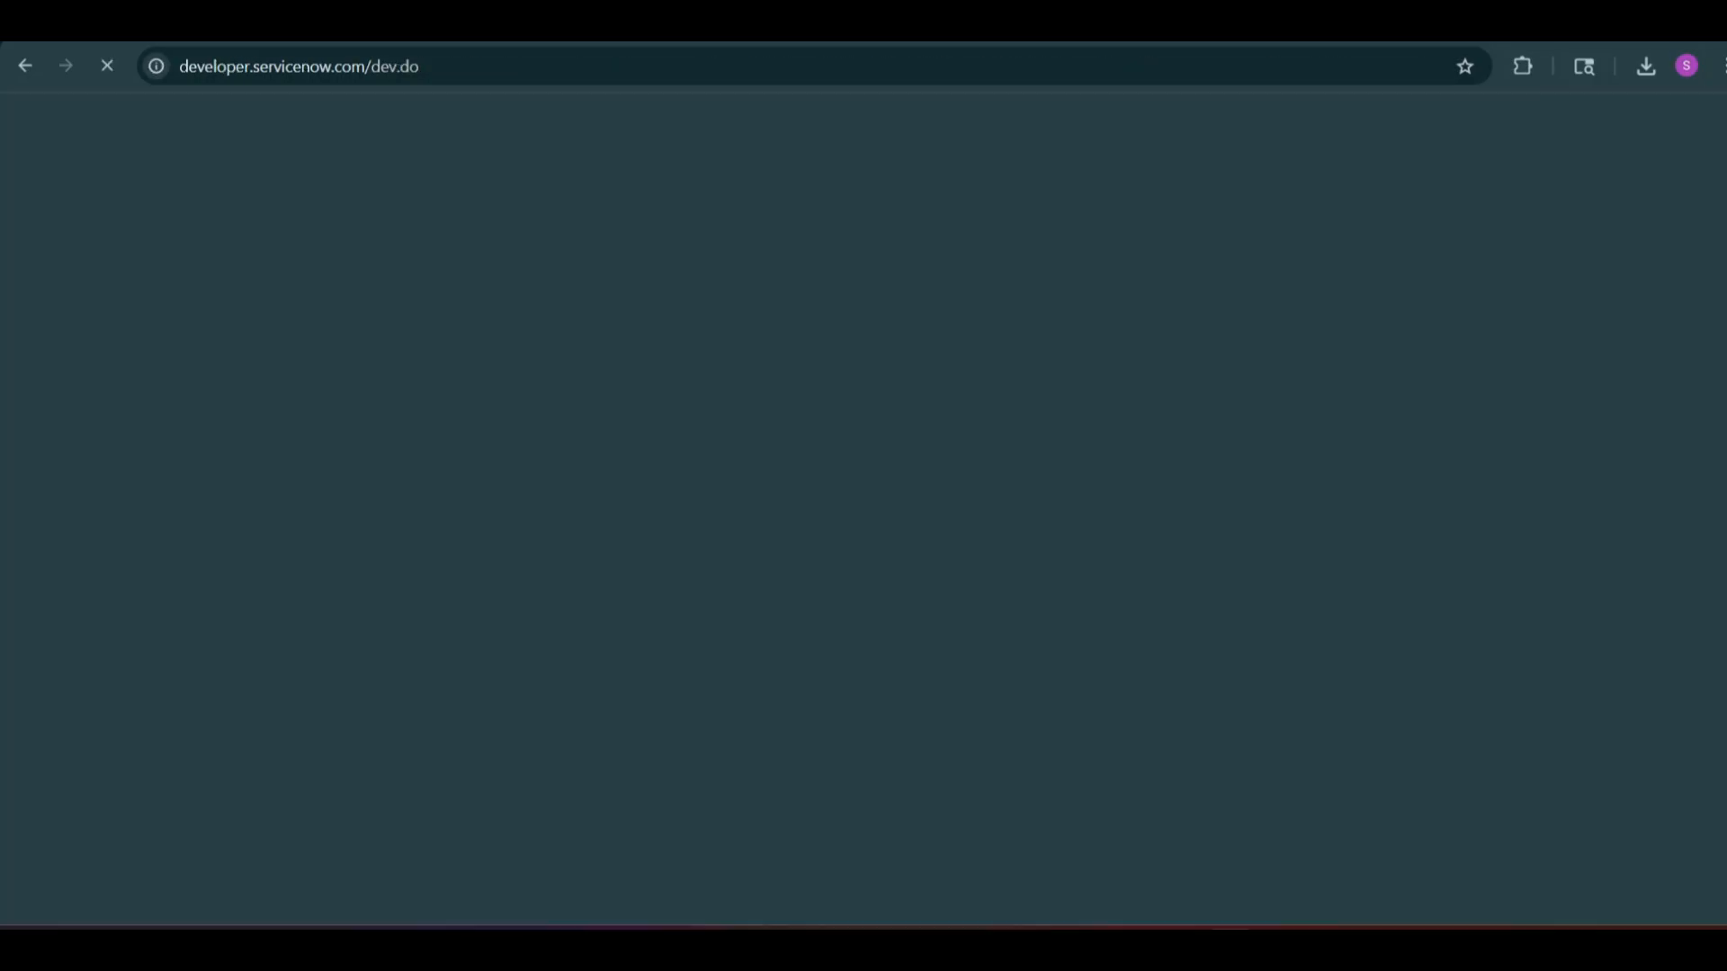
pyautogui.hotkey('ctrl', 'shift', 'Tab')
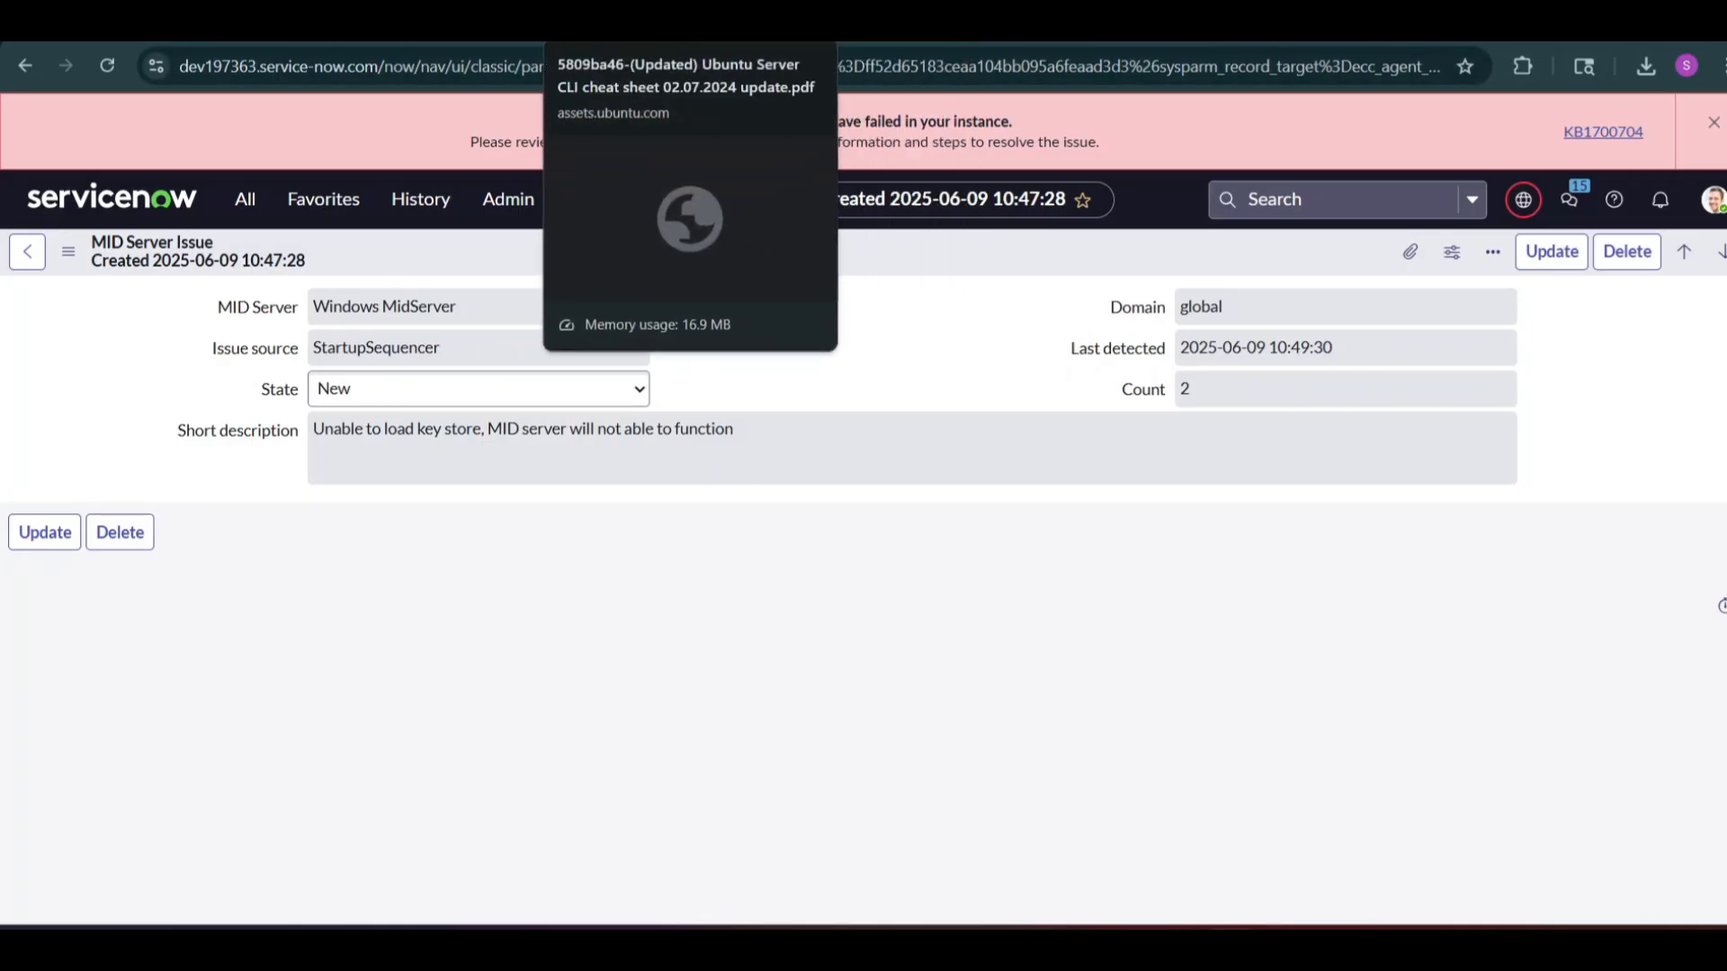
pyautogui.click(1146, 26)
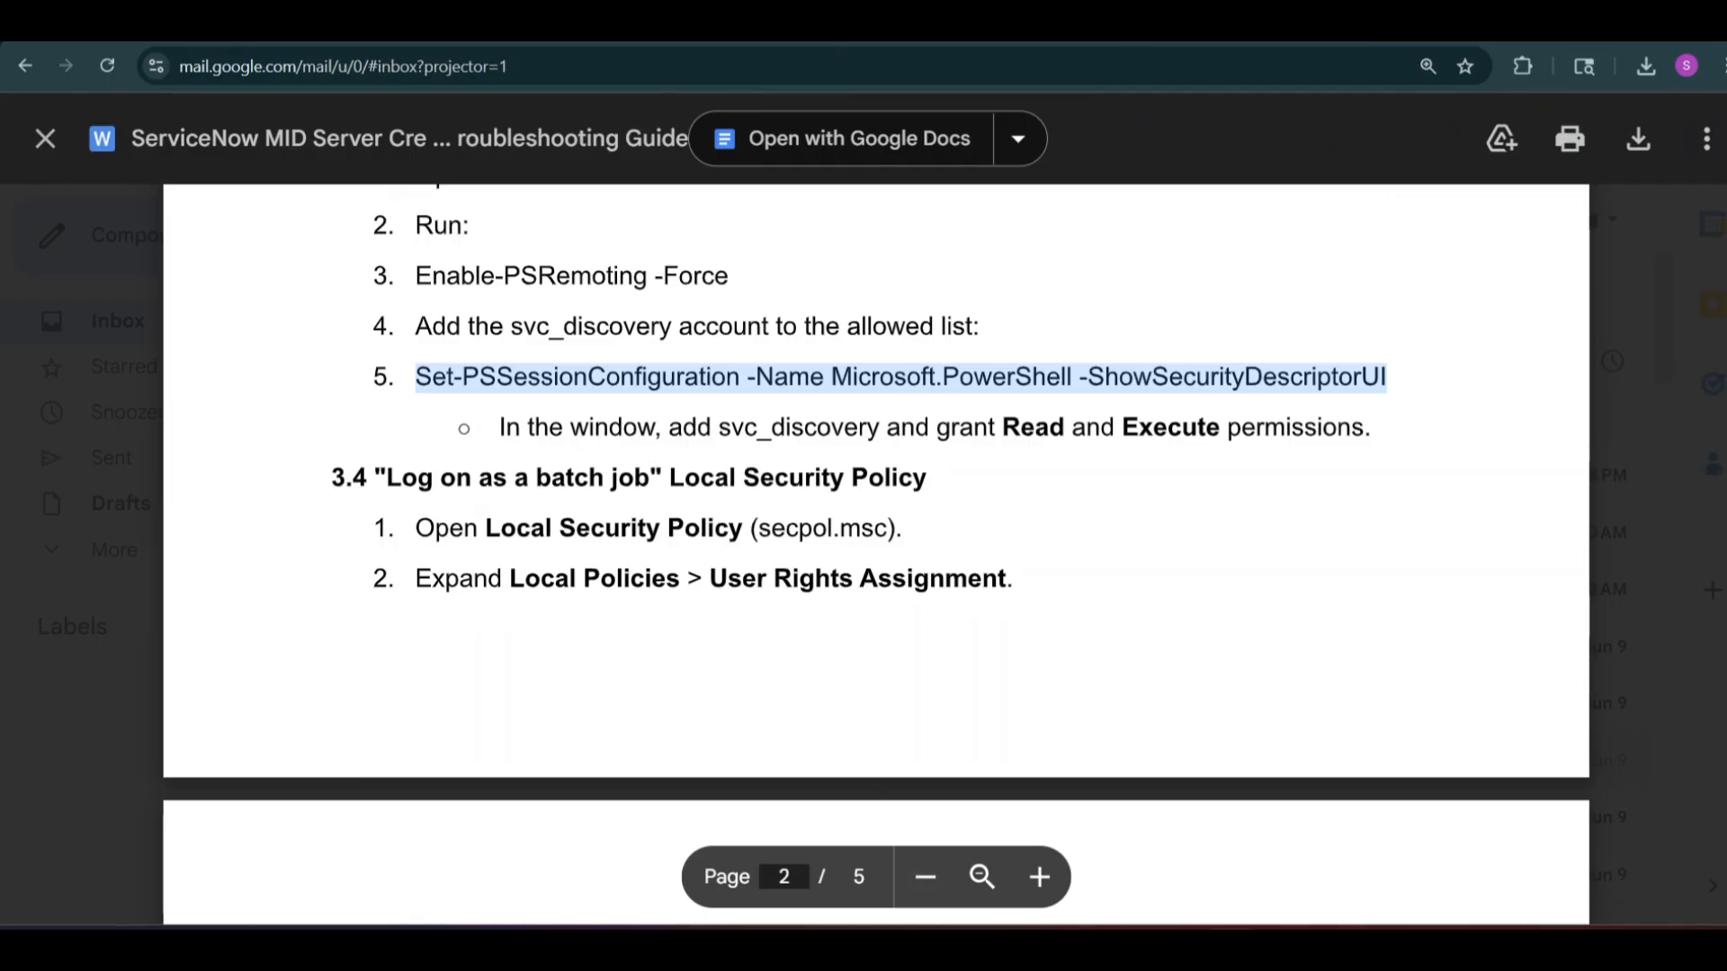
pyautogui.scroll(-20, 876, 554)
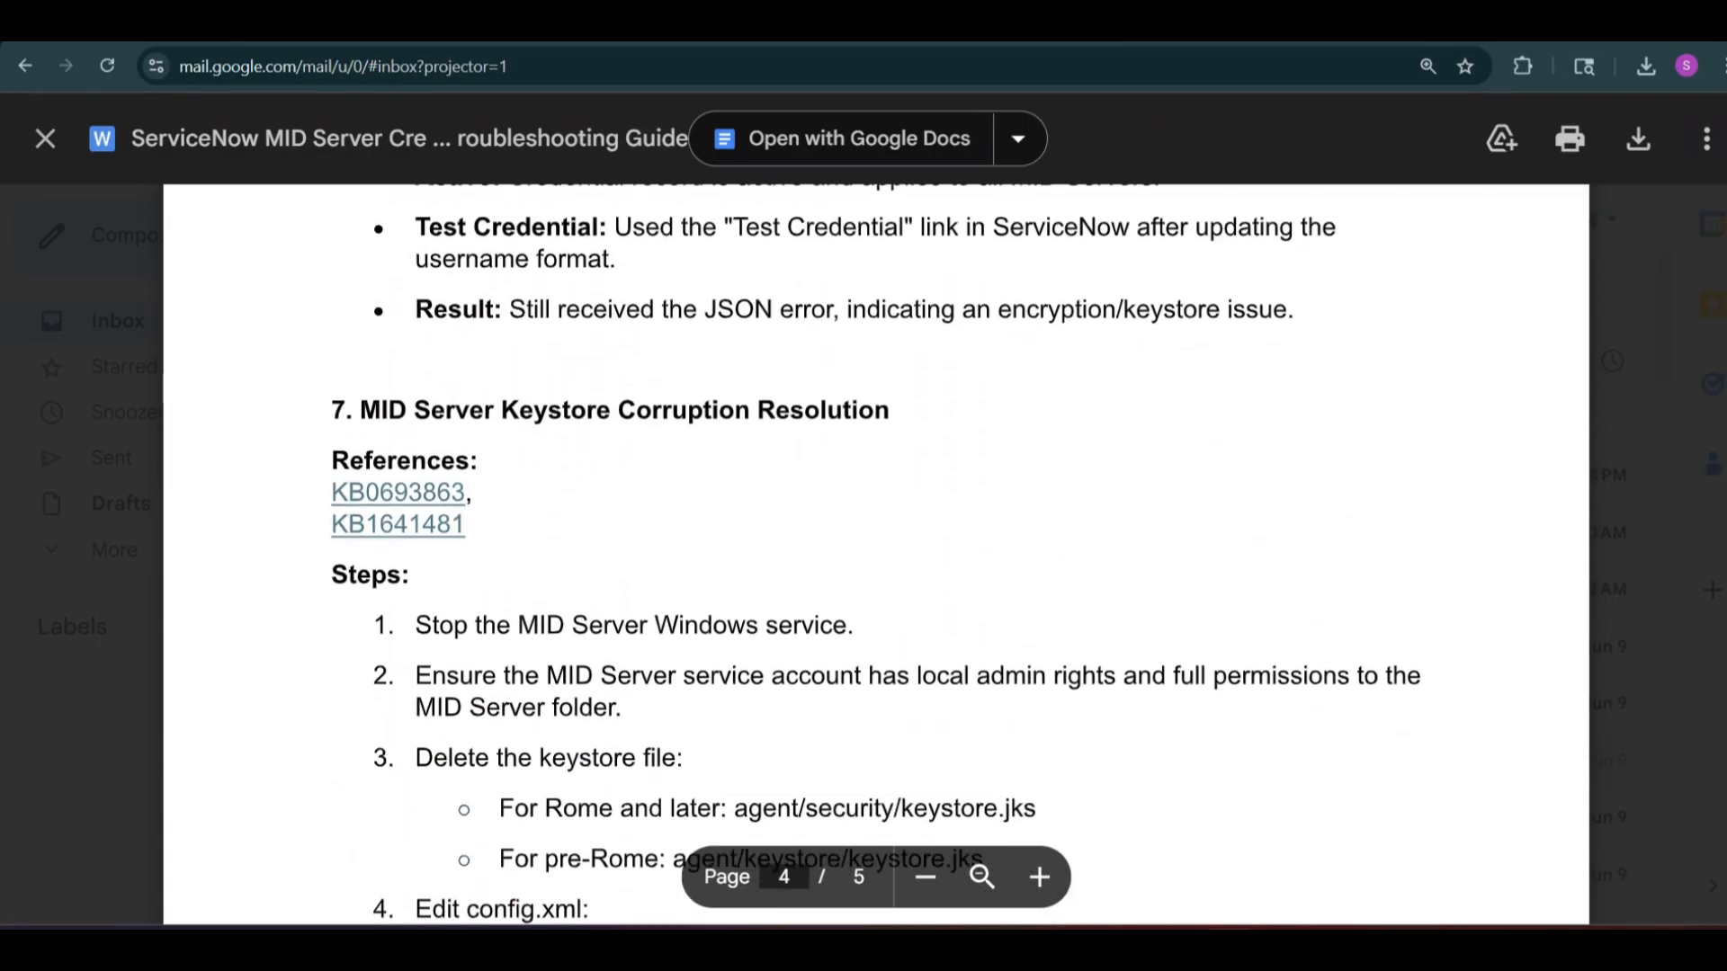
pyautogui.scroll(-4, 876, 554)
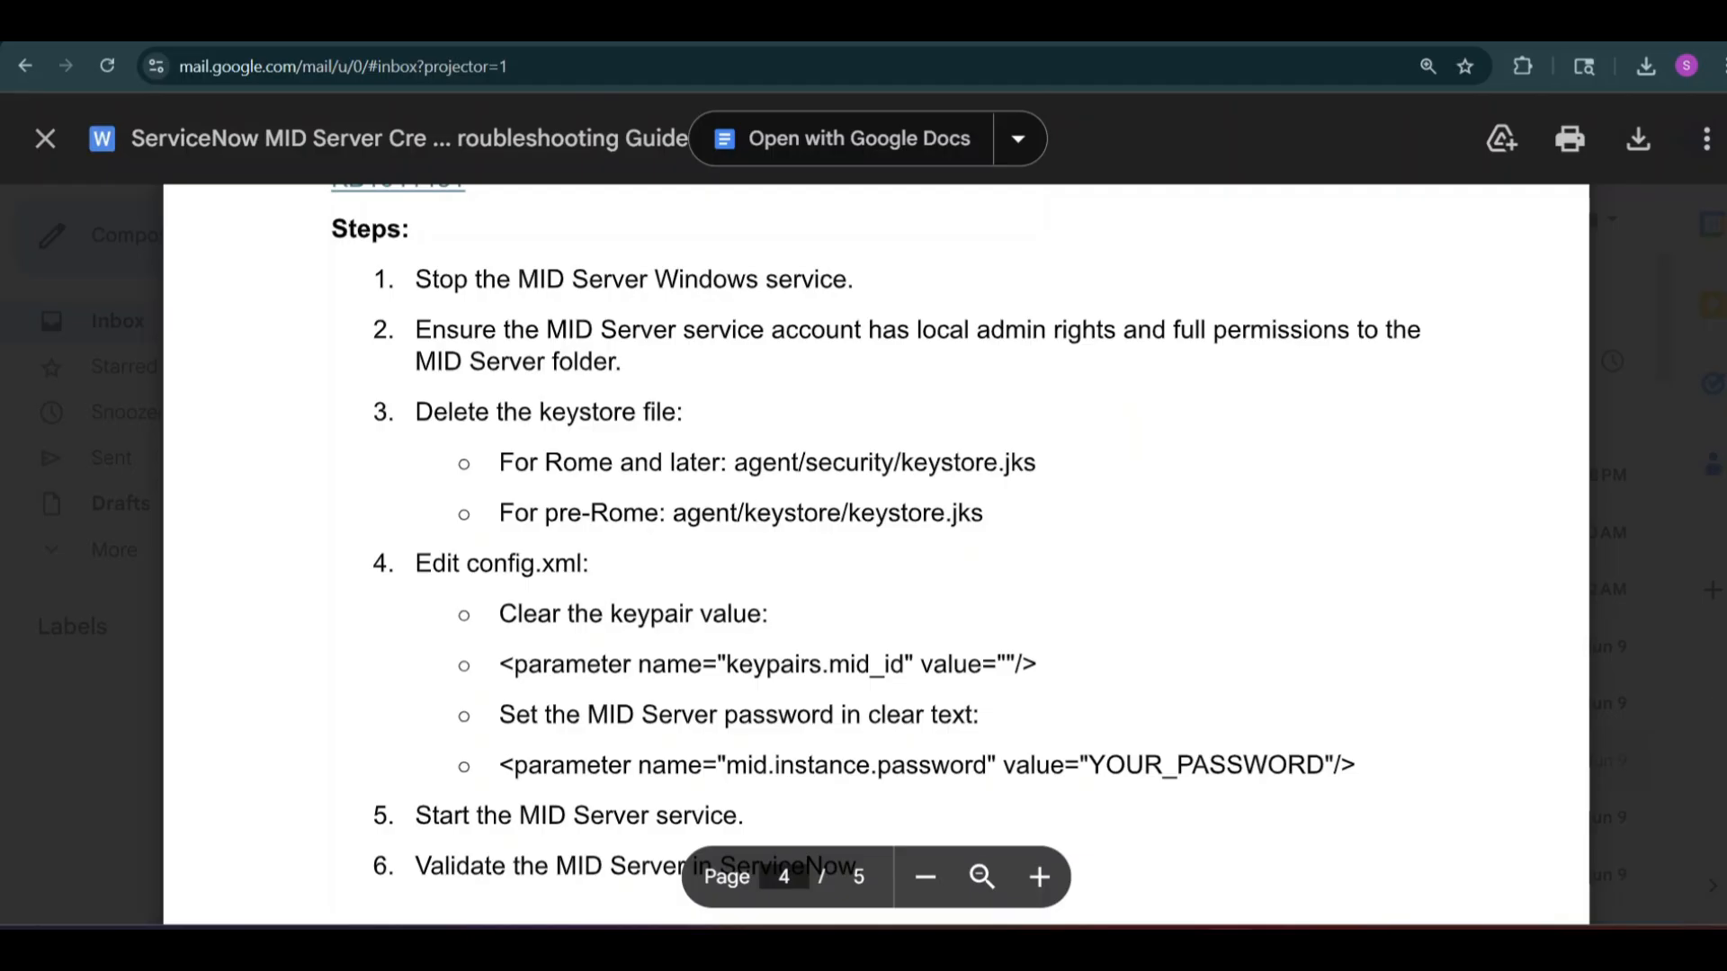
pyautogui.scroll(-3, 876, 530)
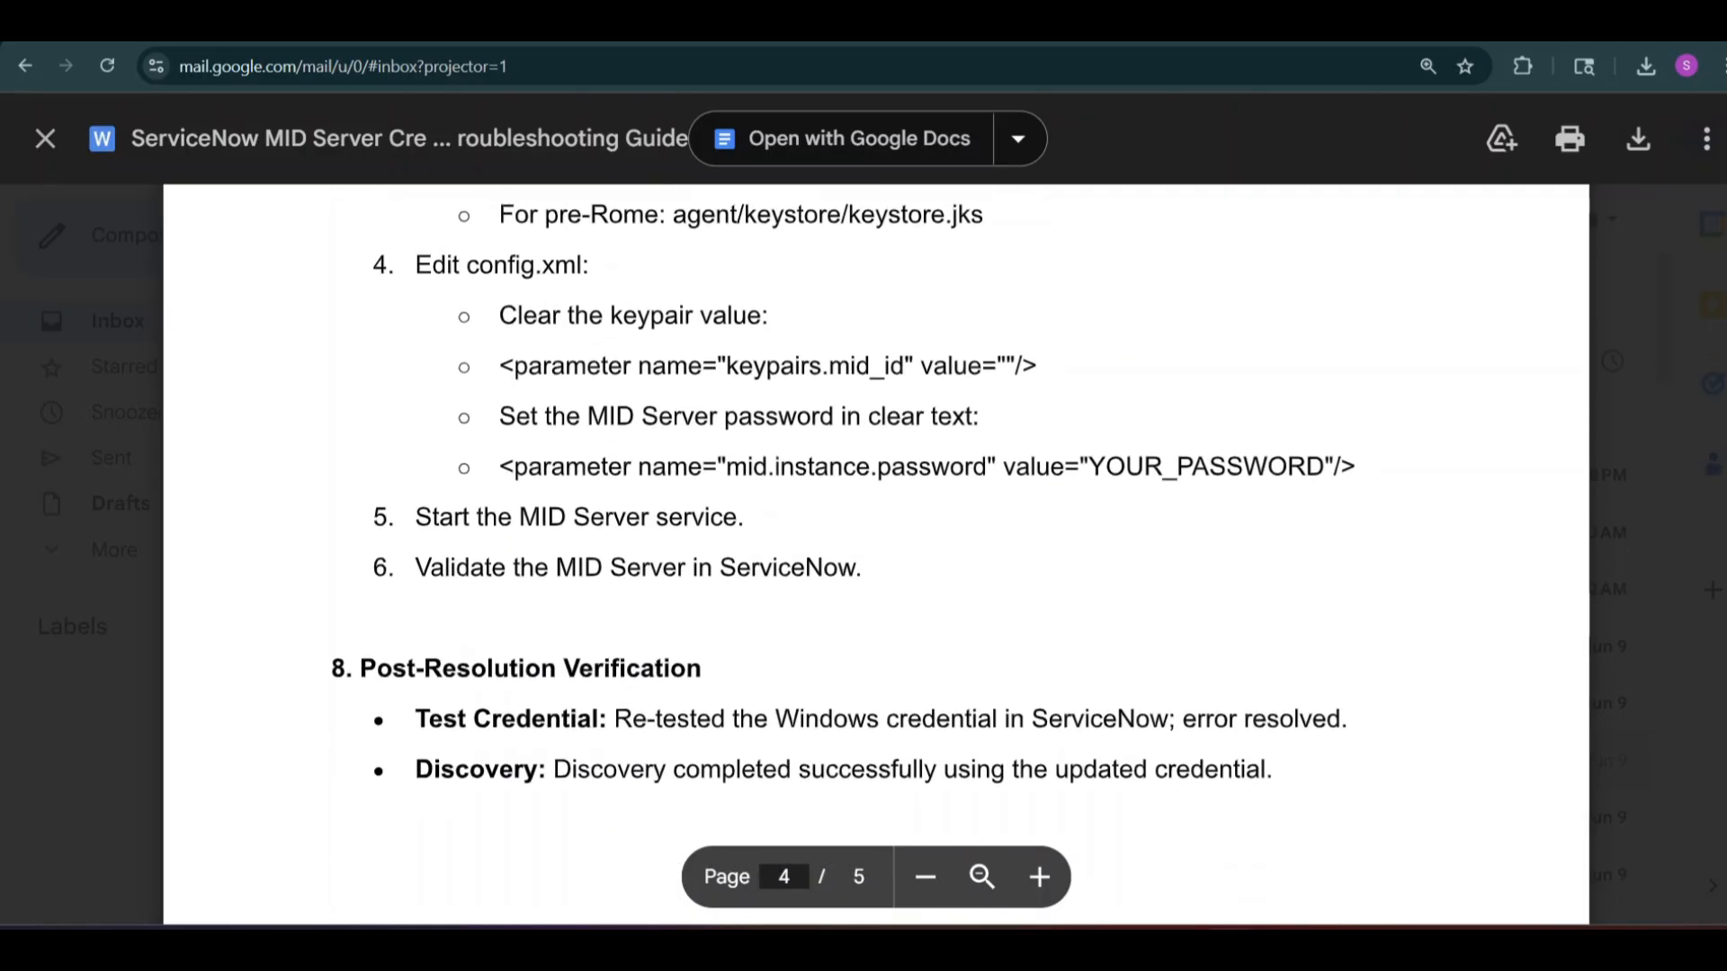
pyautogui.scroll(1, 842, 504)
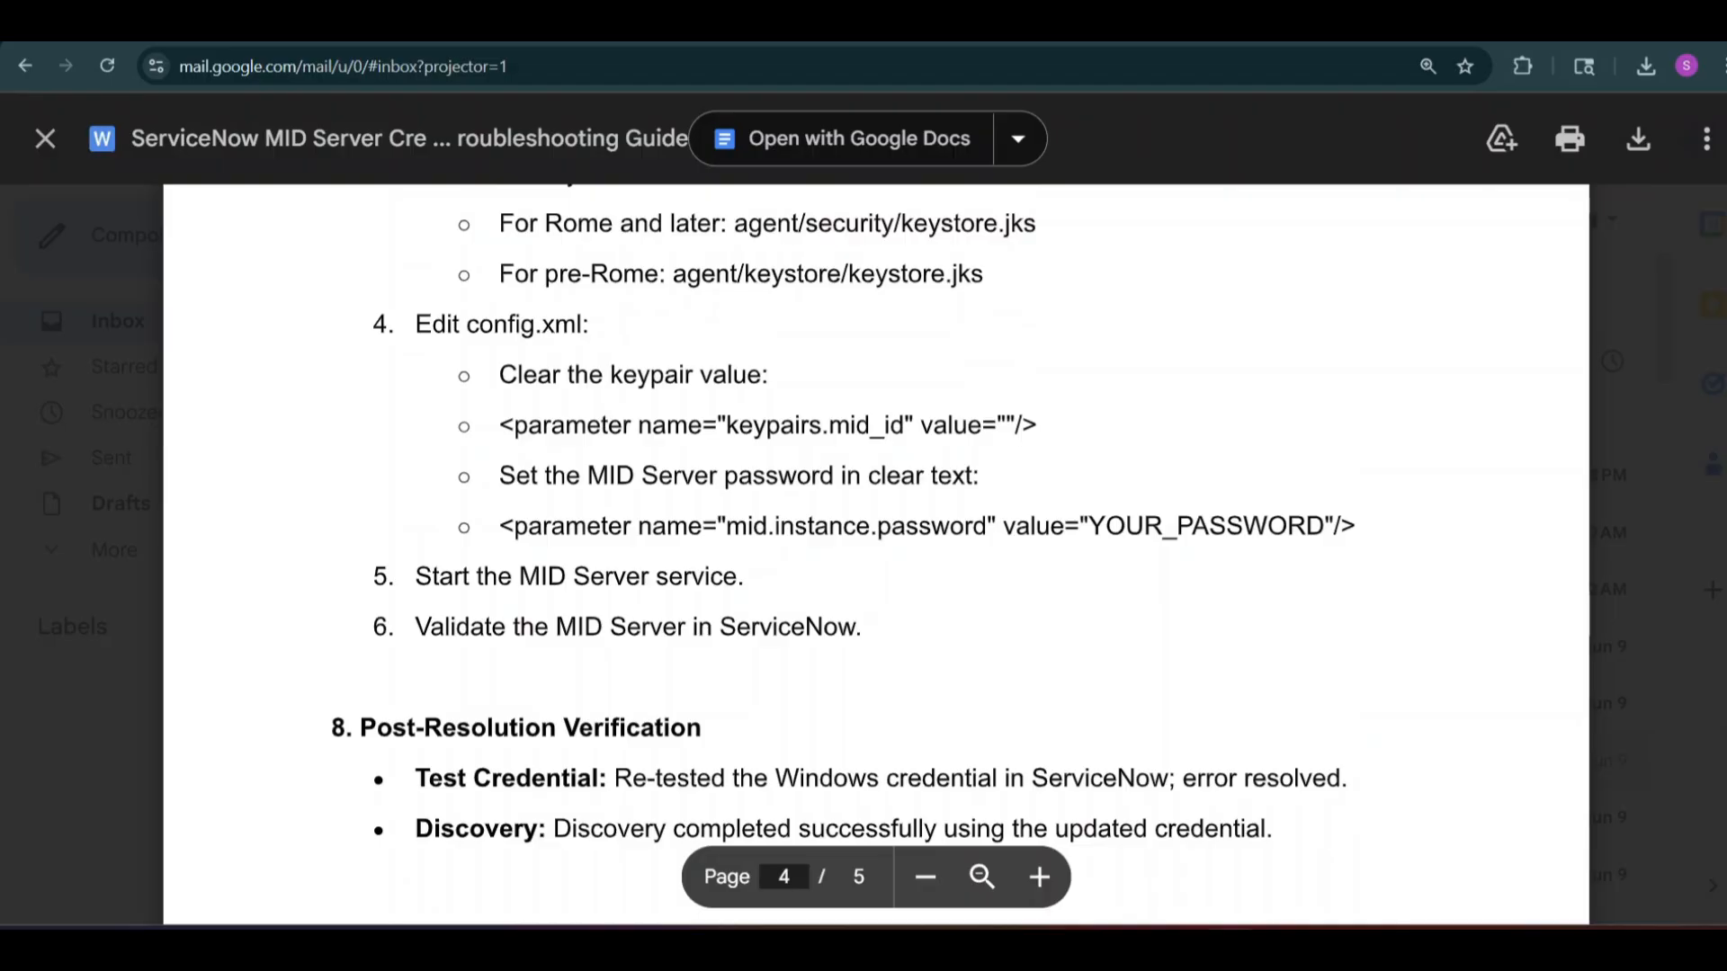
pyautogui.scroll(-5, 876, 539)
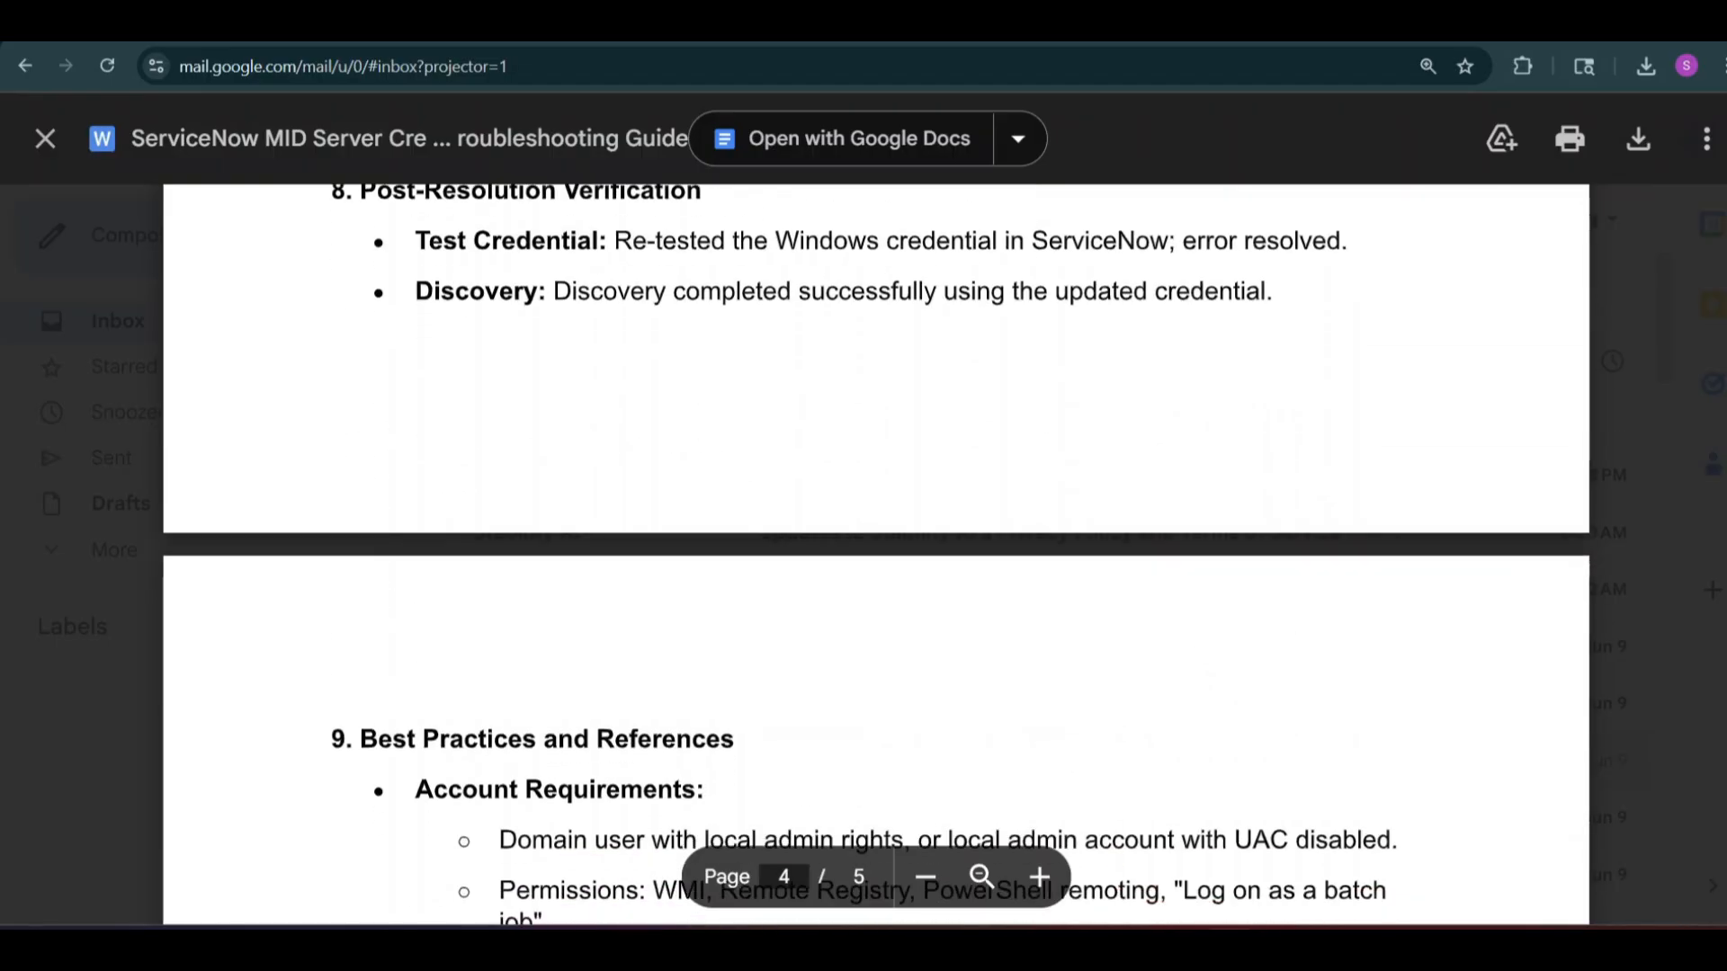
pyautogui.scroll(15, 876, 539)
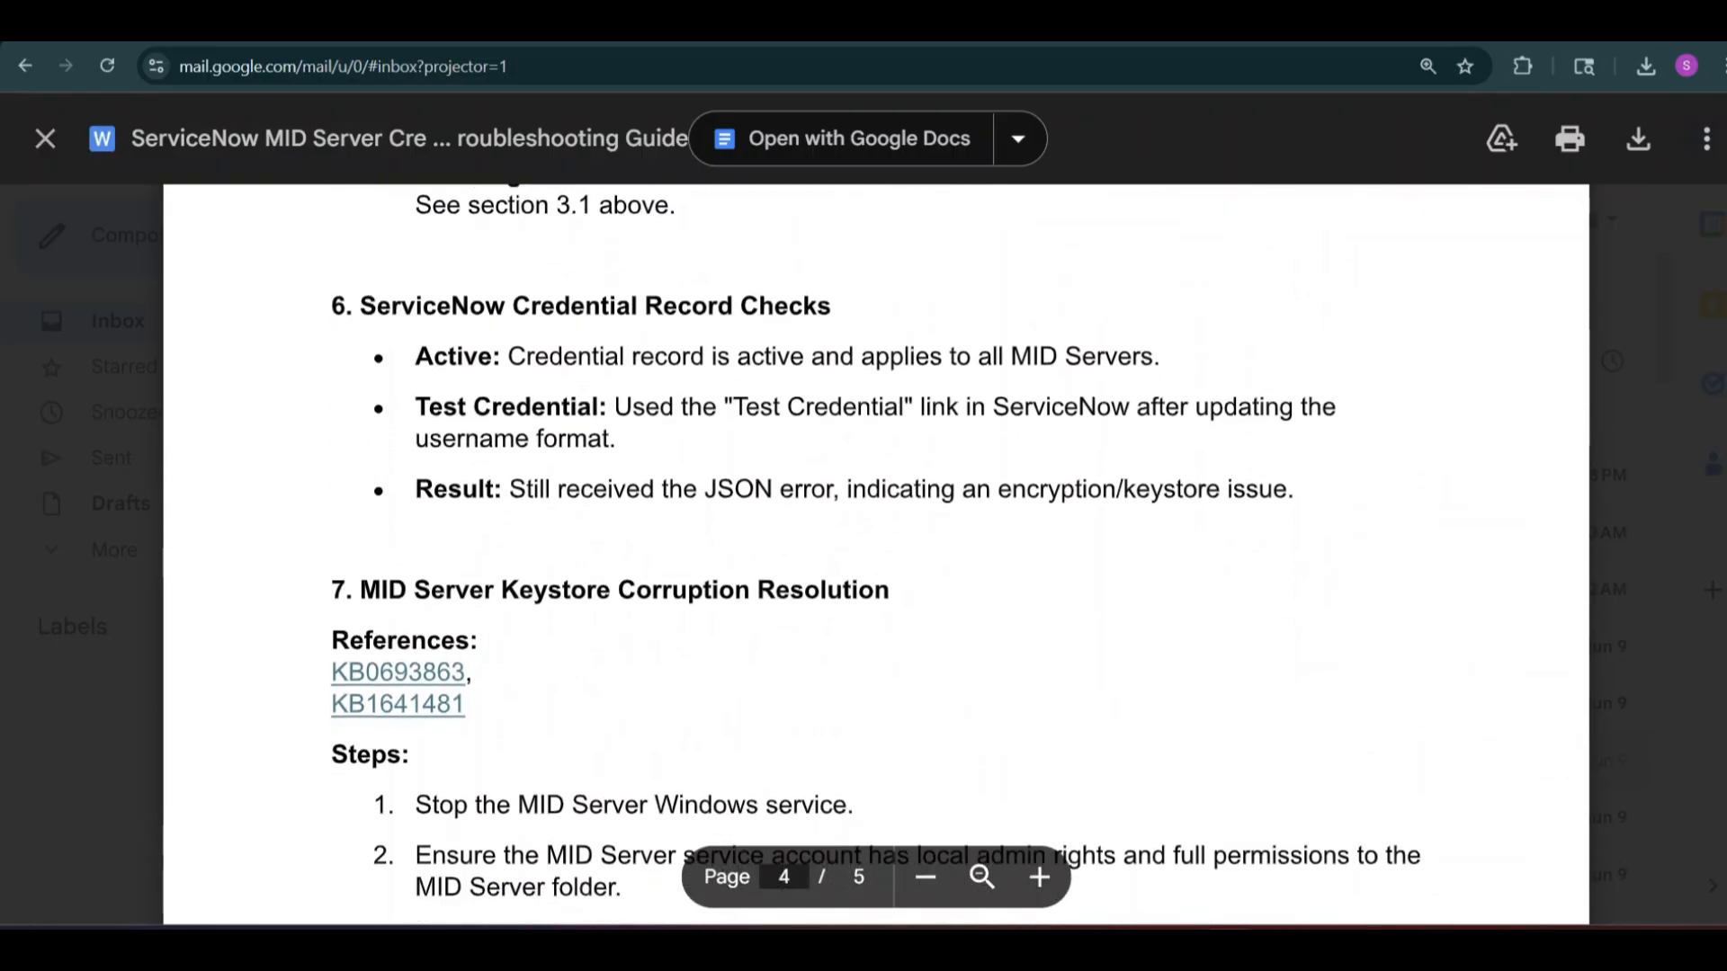
pyautogui.scroll(-1, 876, 539)
pyautogui.scroll(2, 876, 539)
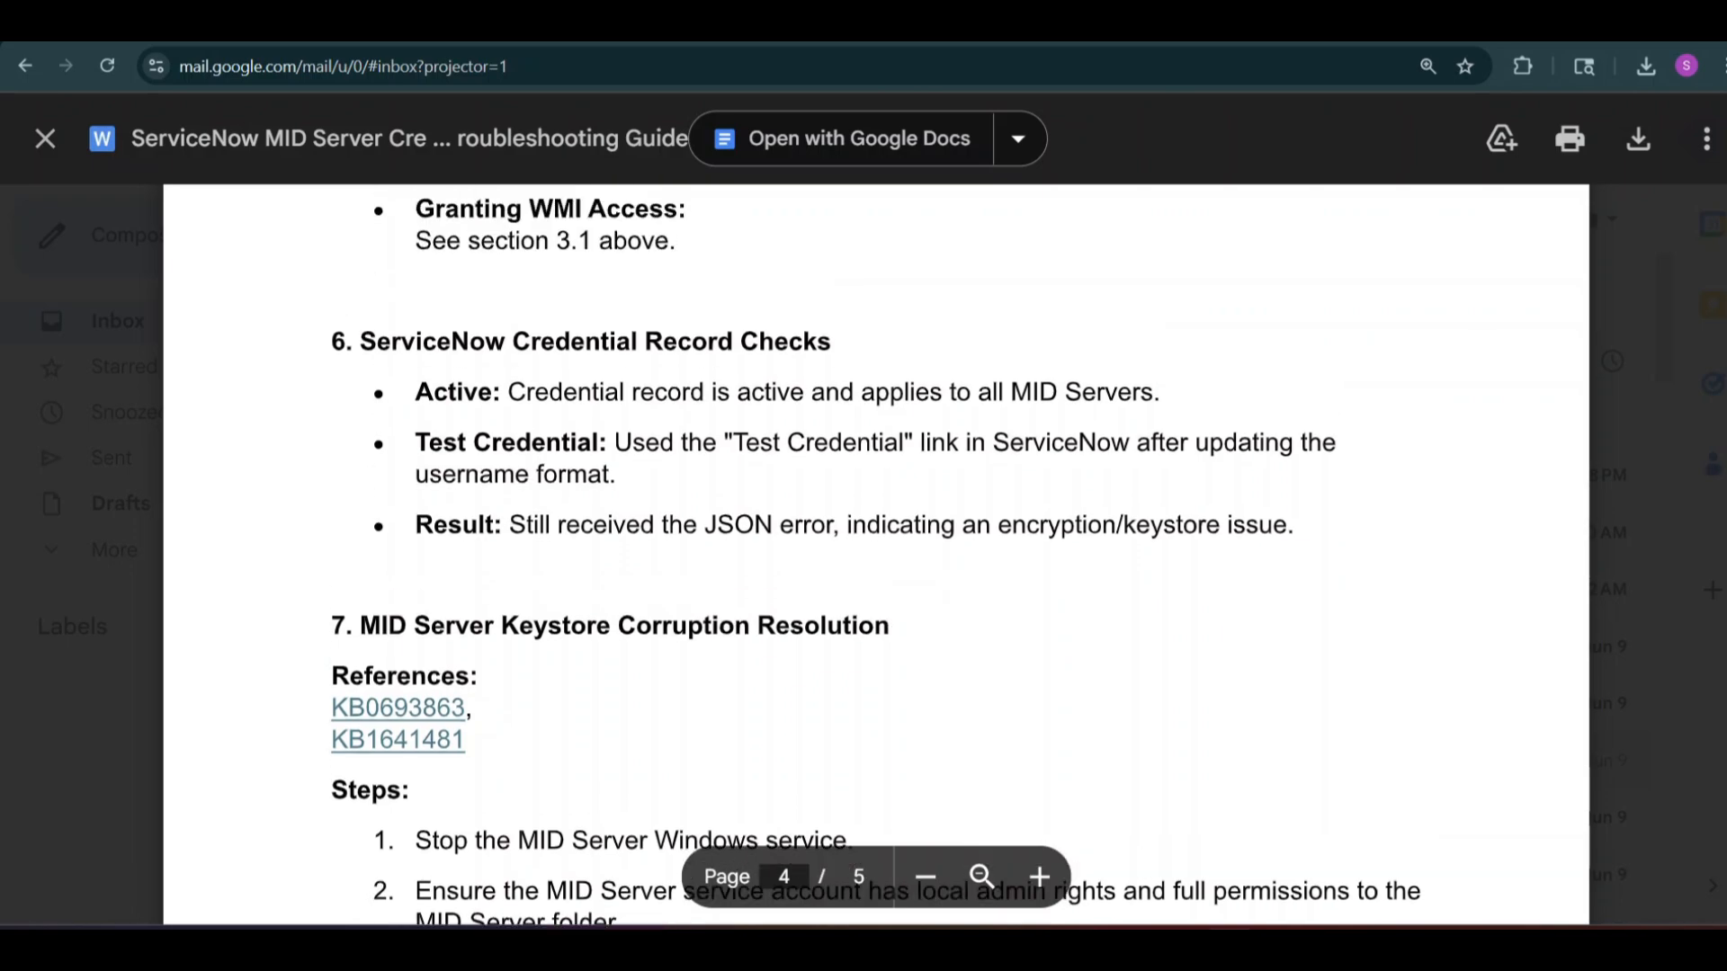
pyautogui.scroll(1, 876, 540)
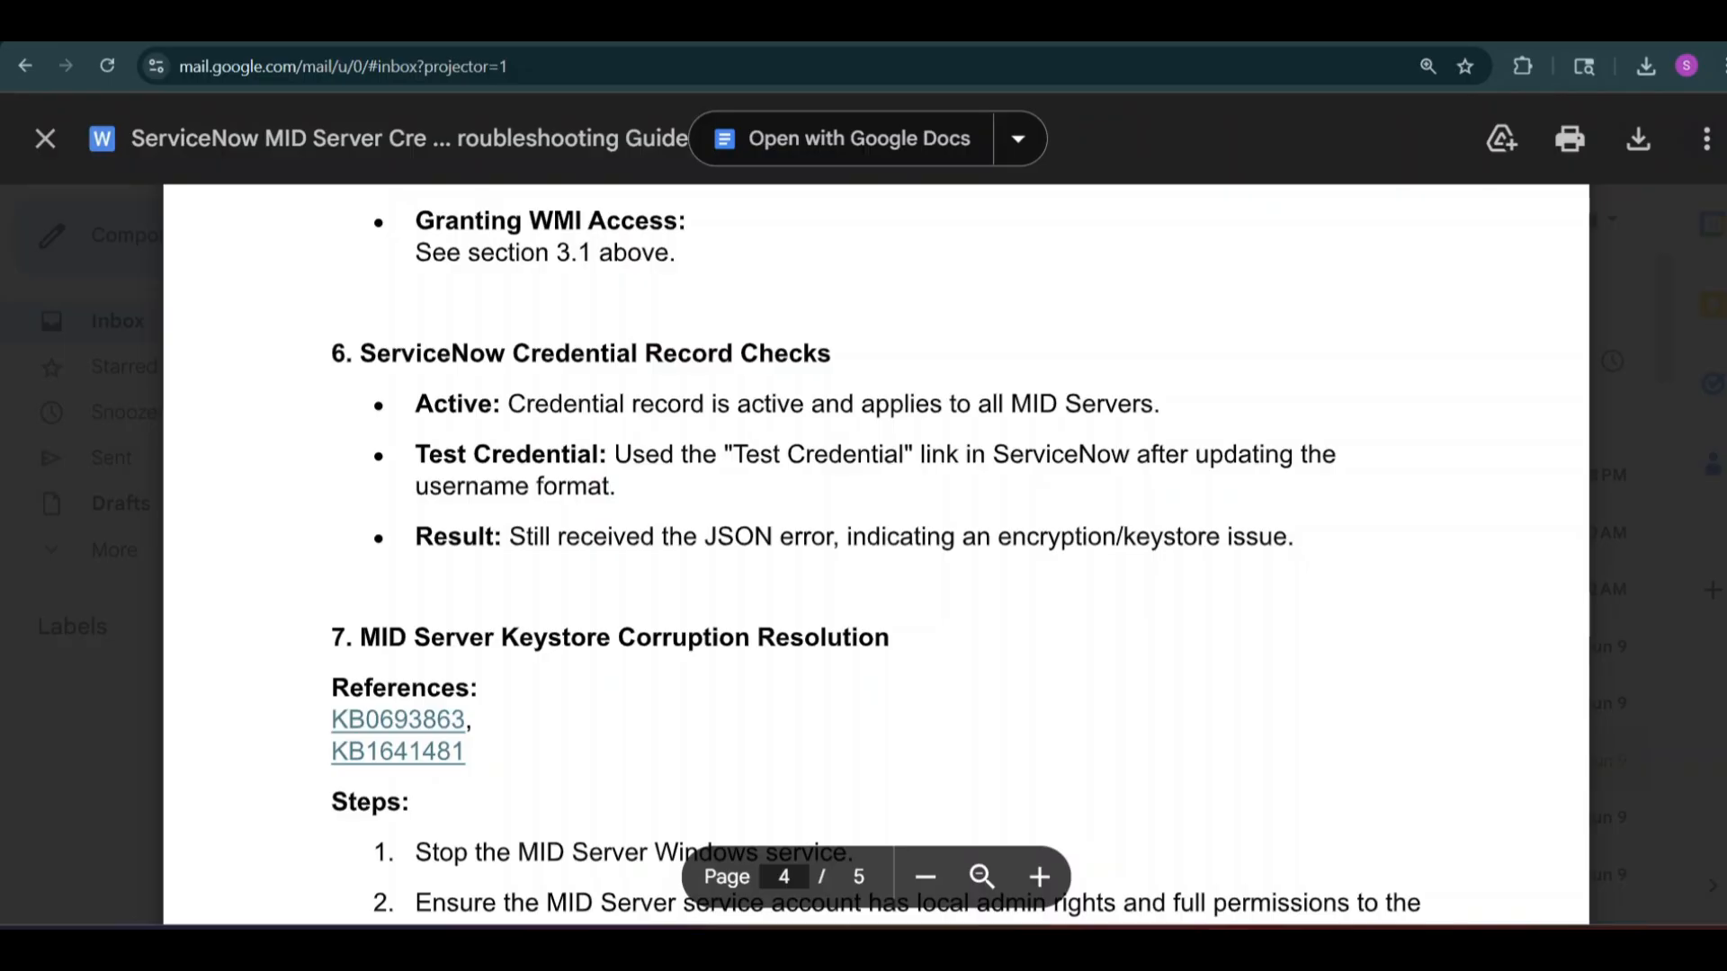
# Examine the guide's Initial Symptom section, highlighting the JSONObject error text, and review the How to Check WMI Access section
pyautogui.scroll(20, 876, 539)
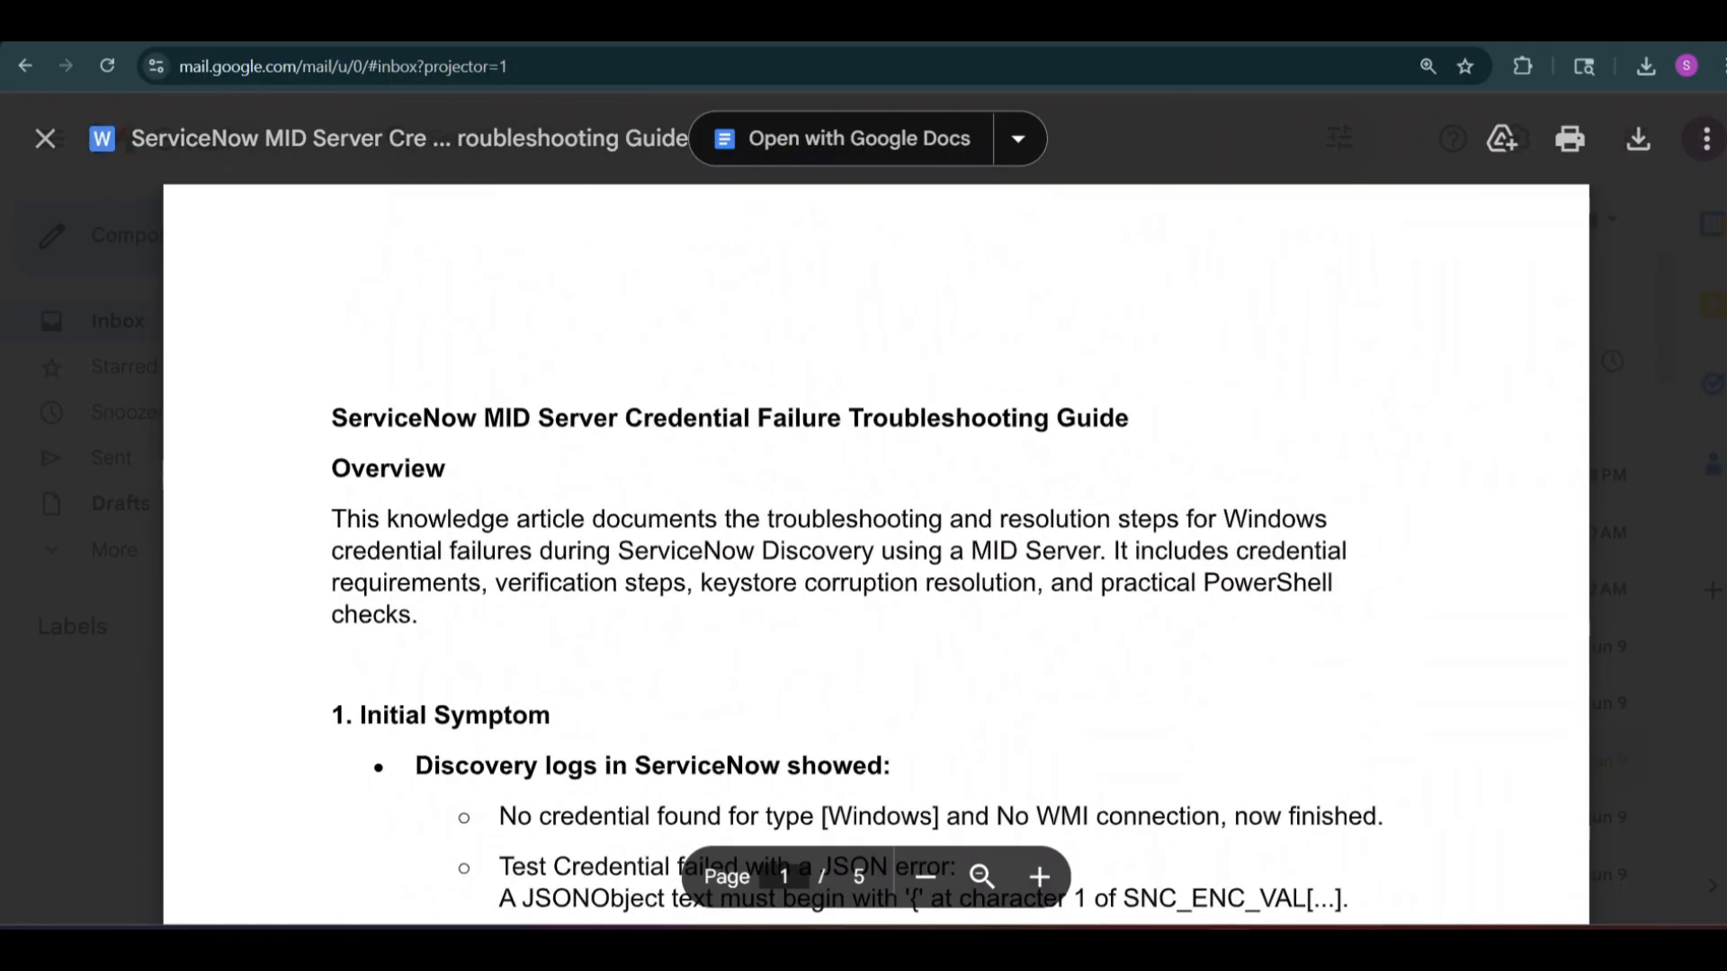
pyautogui.scroll(-8, 597, 523)
pyautogui.scroll(3, 596, 524)
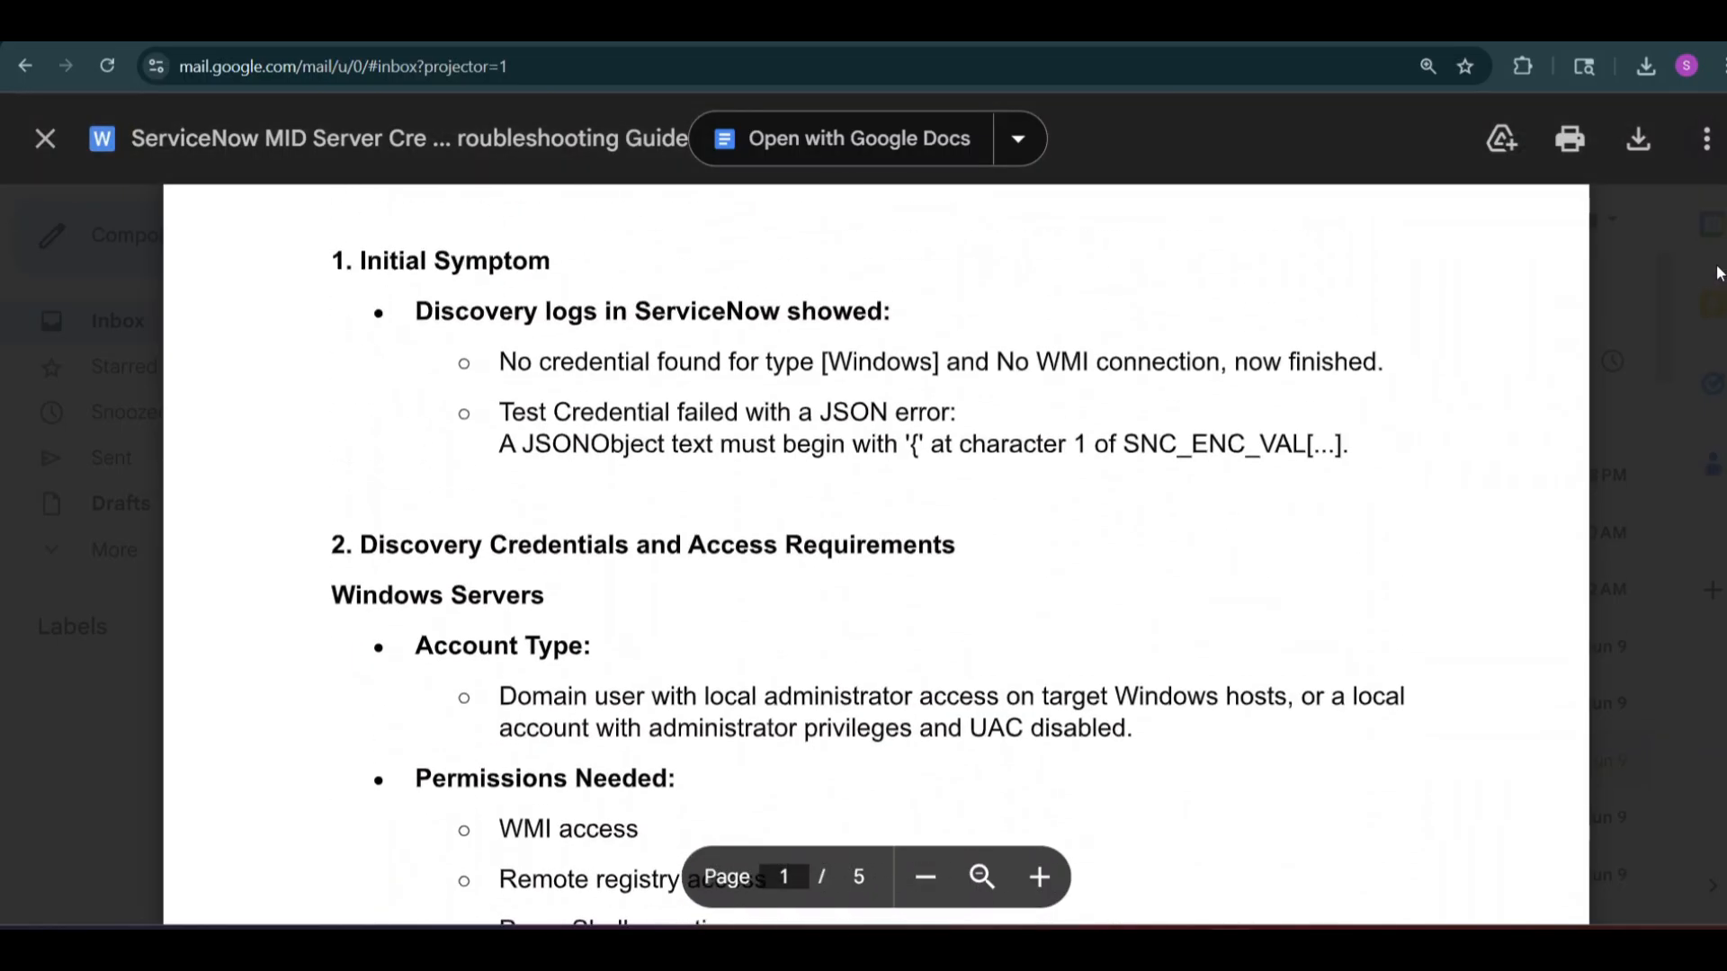
pyautogui.moveTo(474, 443); pyautogui.dragTo(1066, 444)
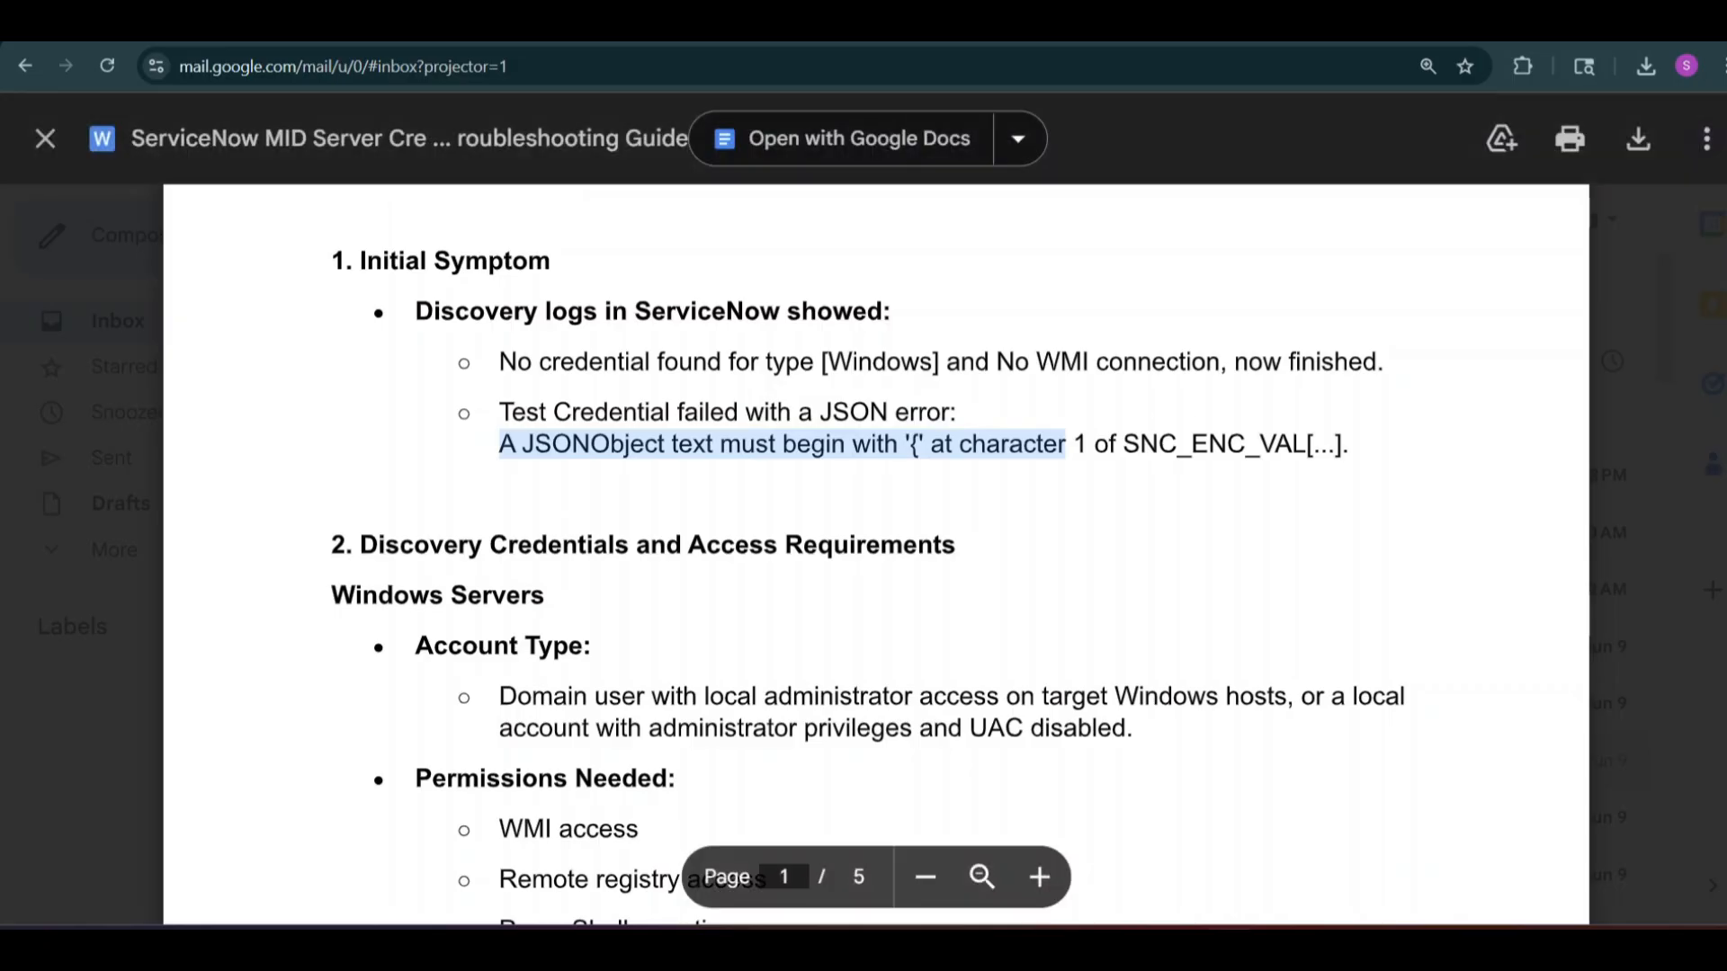
pyautogui.scroll(-20, 1709, 505)
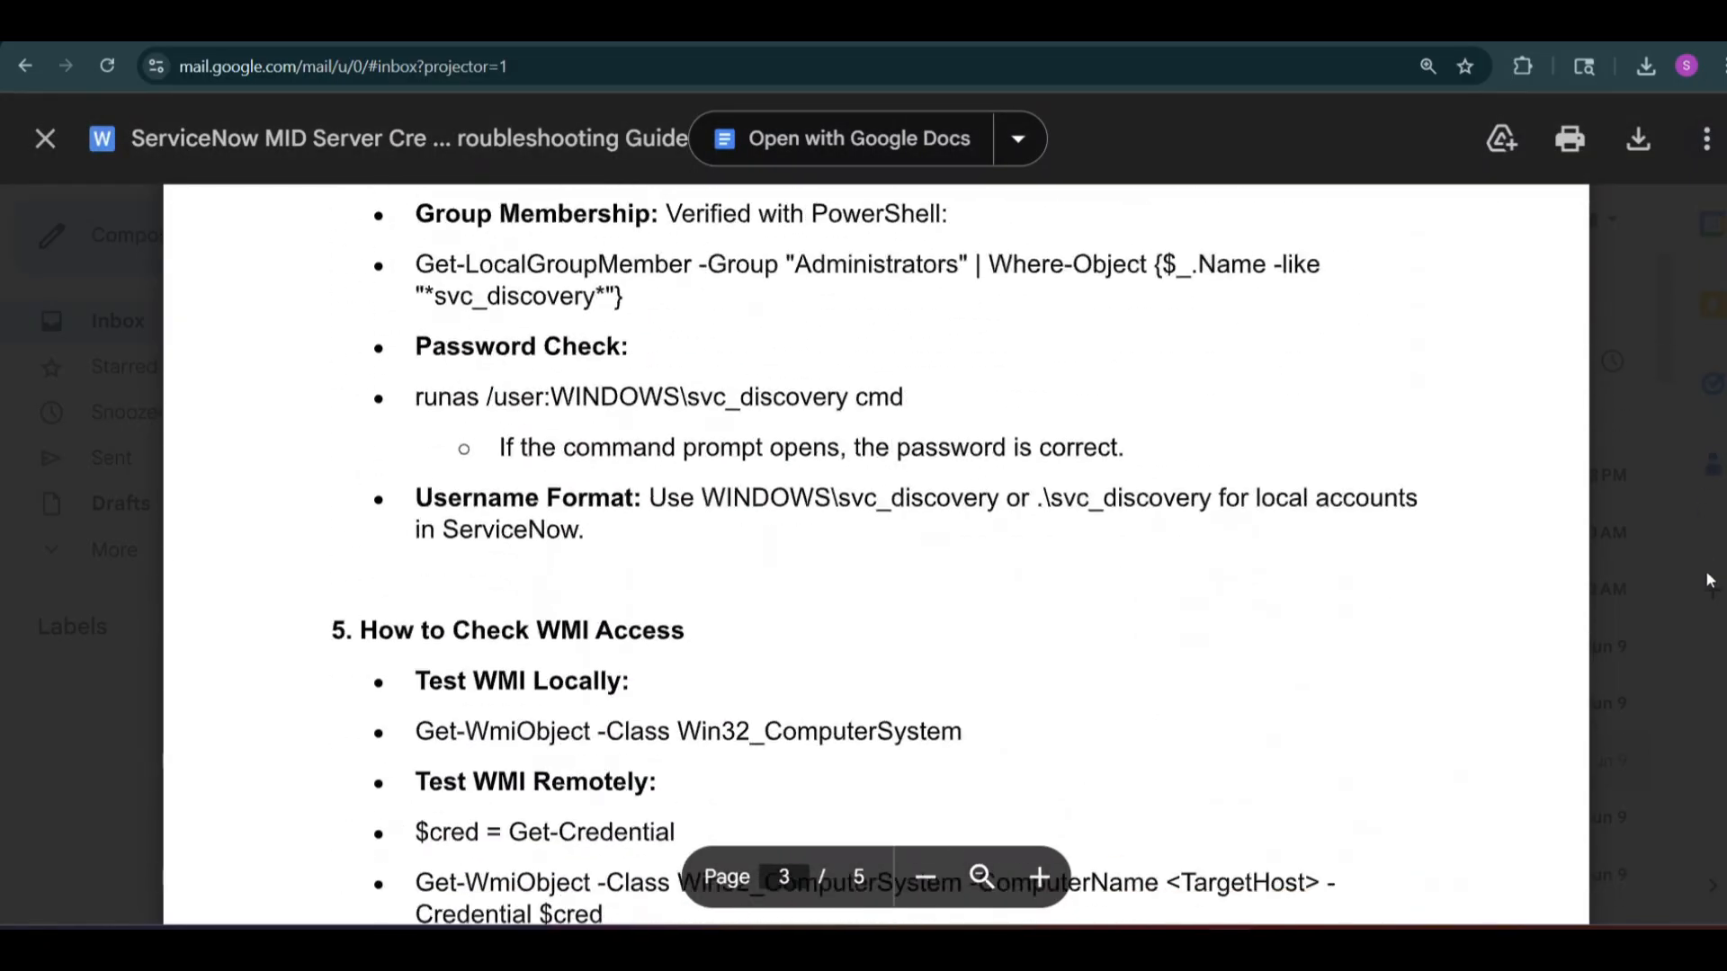
pyautogui.scroll(-15, 1710, 633)
pyautogui.scroll(20, 1681, 579)
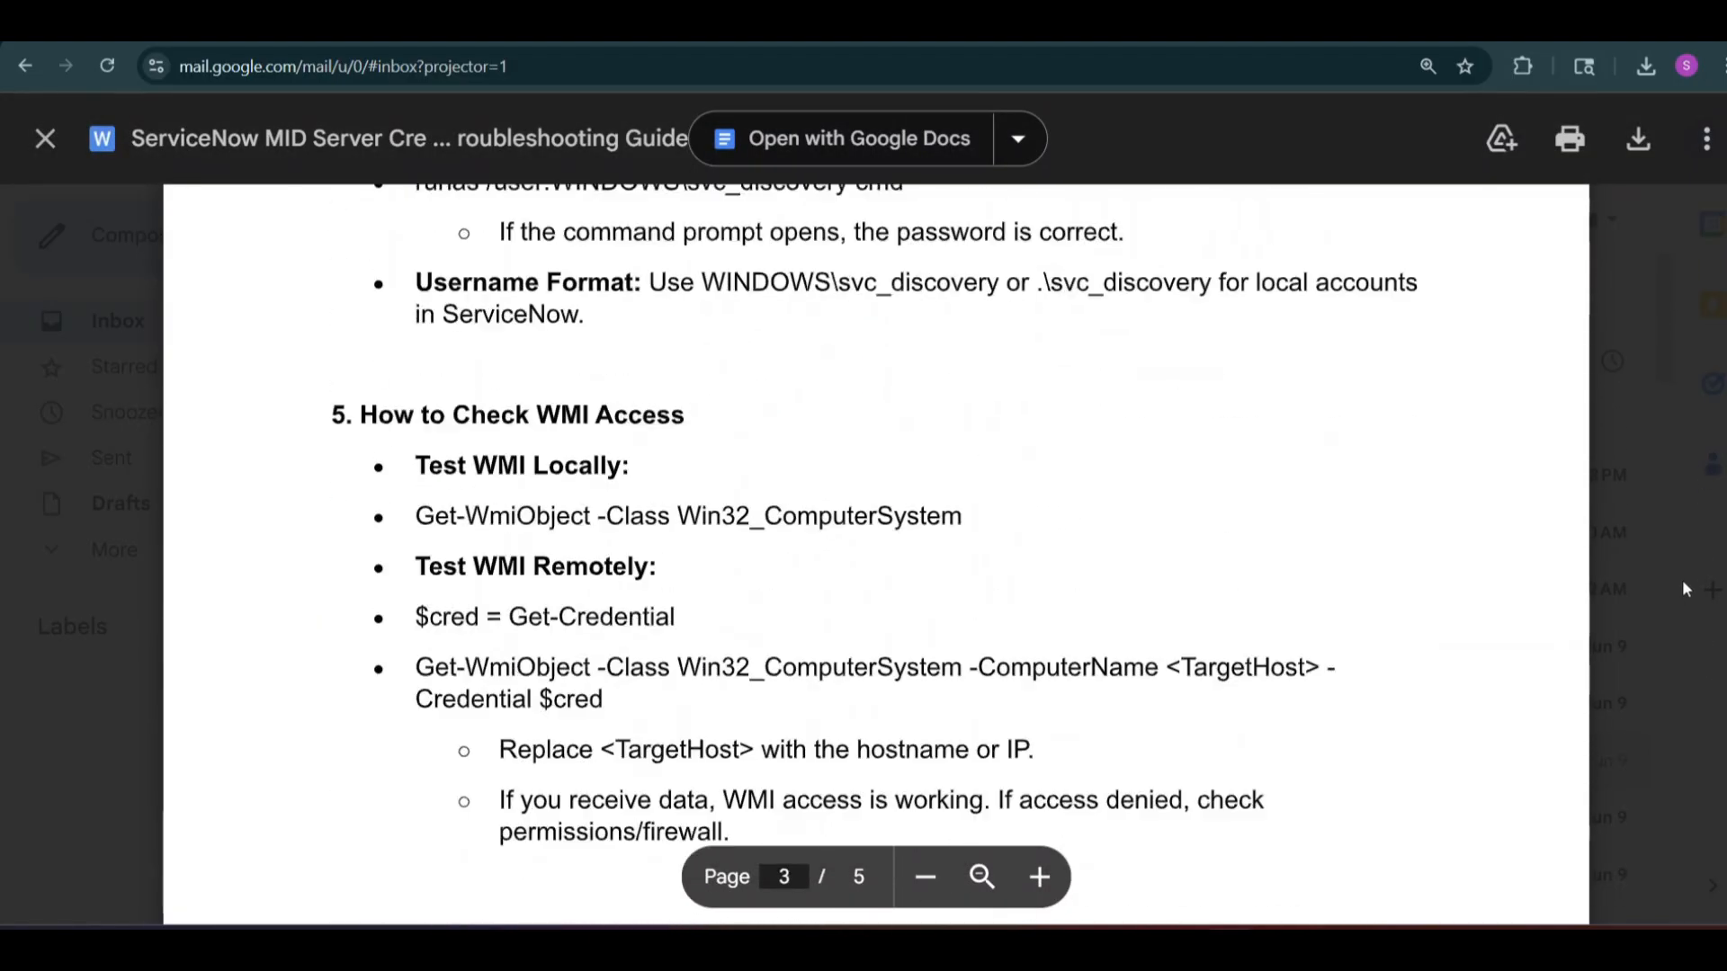
pyautogui.scroll(-2, 1688, 600)
pyautogui.moveTo(1685, 593); pyautogui.dragTo(1686, 594)
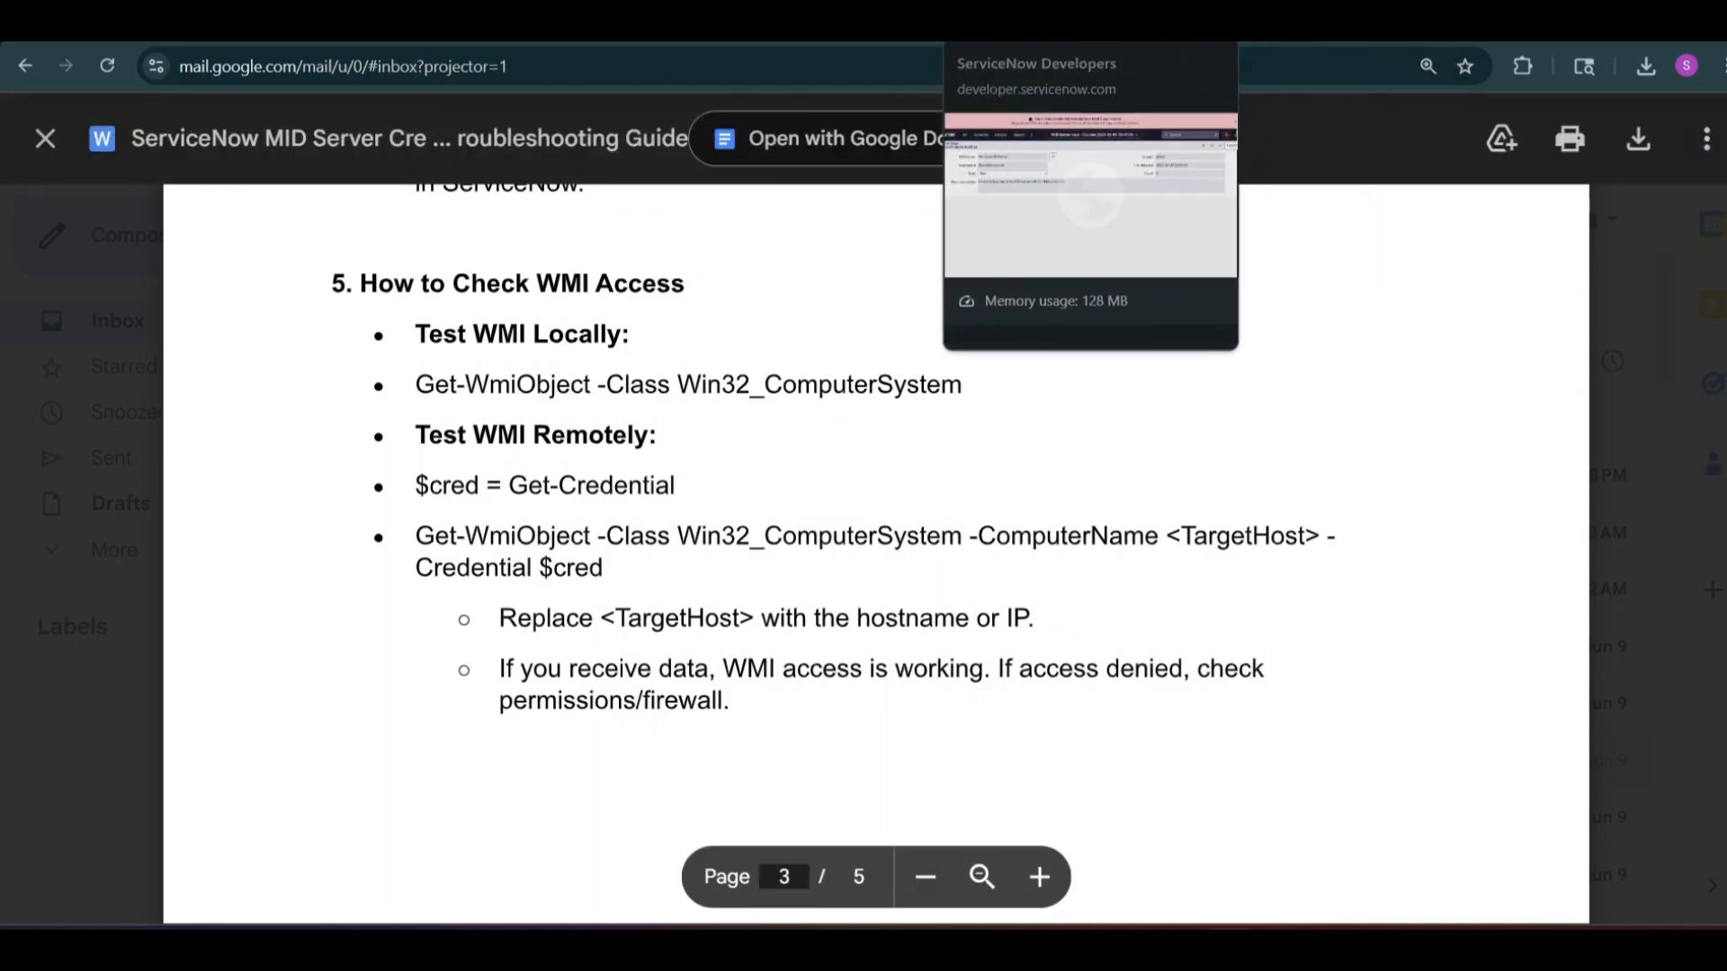
# Return to the ServiceNow instance, leave the MID Server issue, and open the Discovery Credentials list by filtering for crede
pyautogui.click(874, 22)
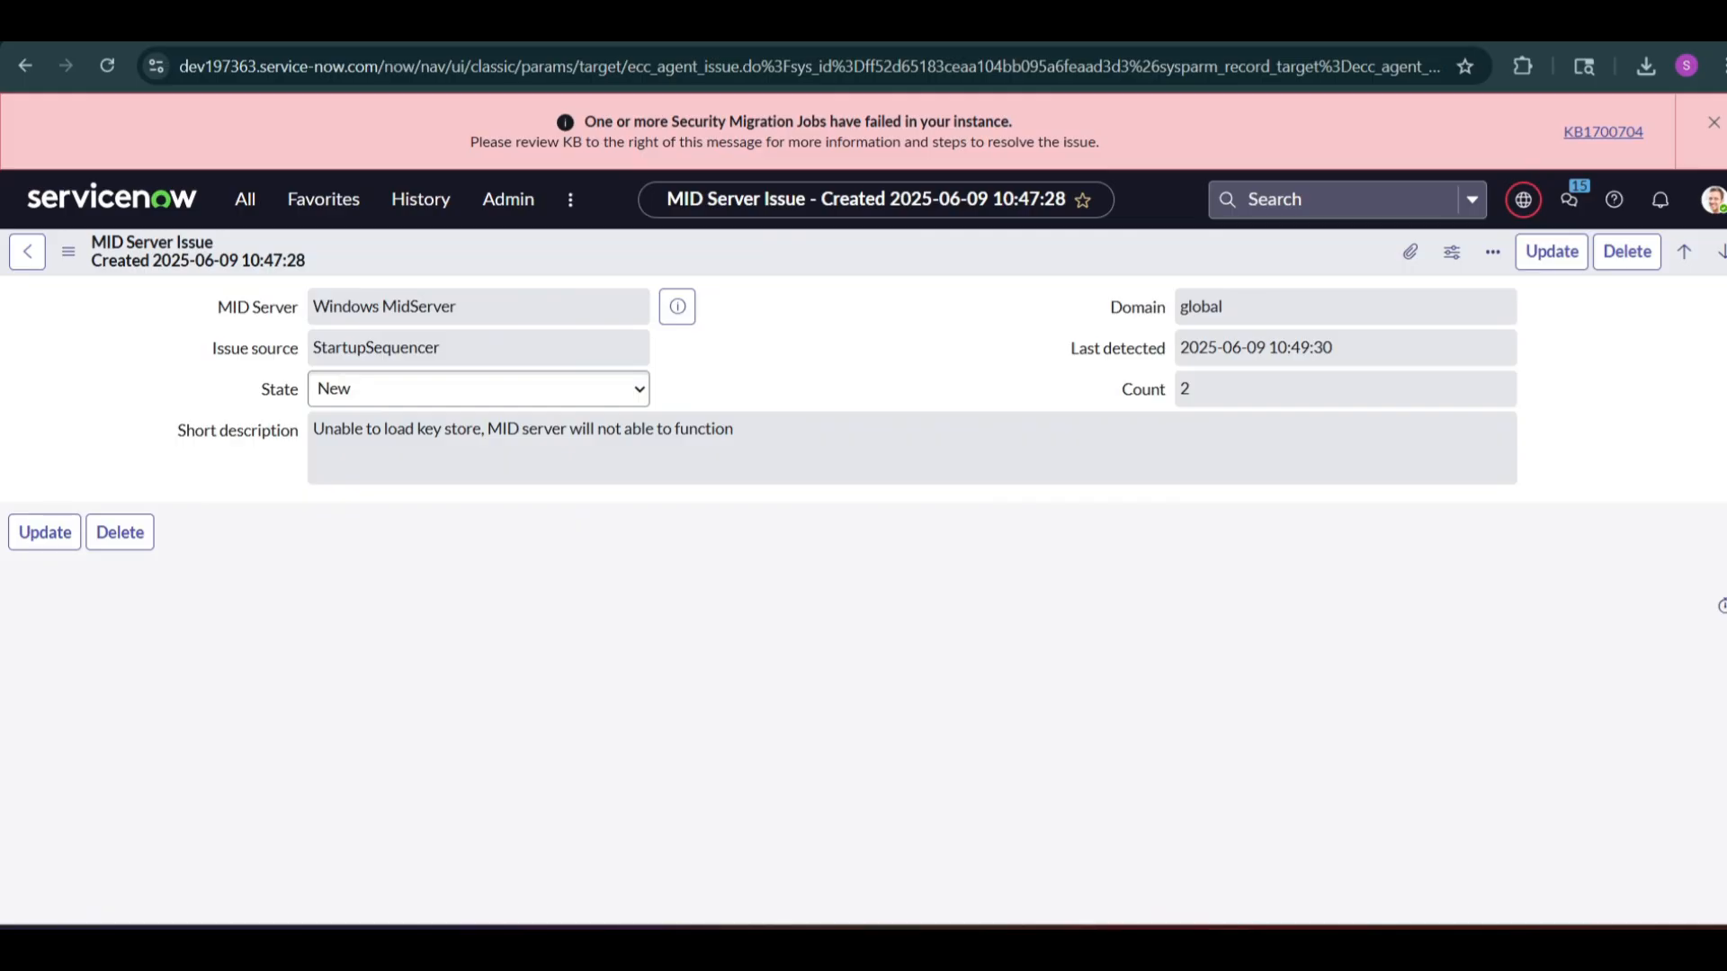
pyautogui.click(27, 252)
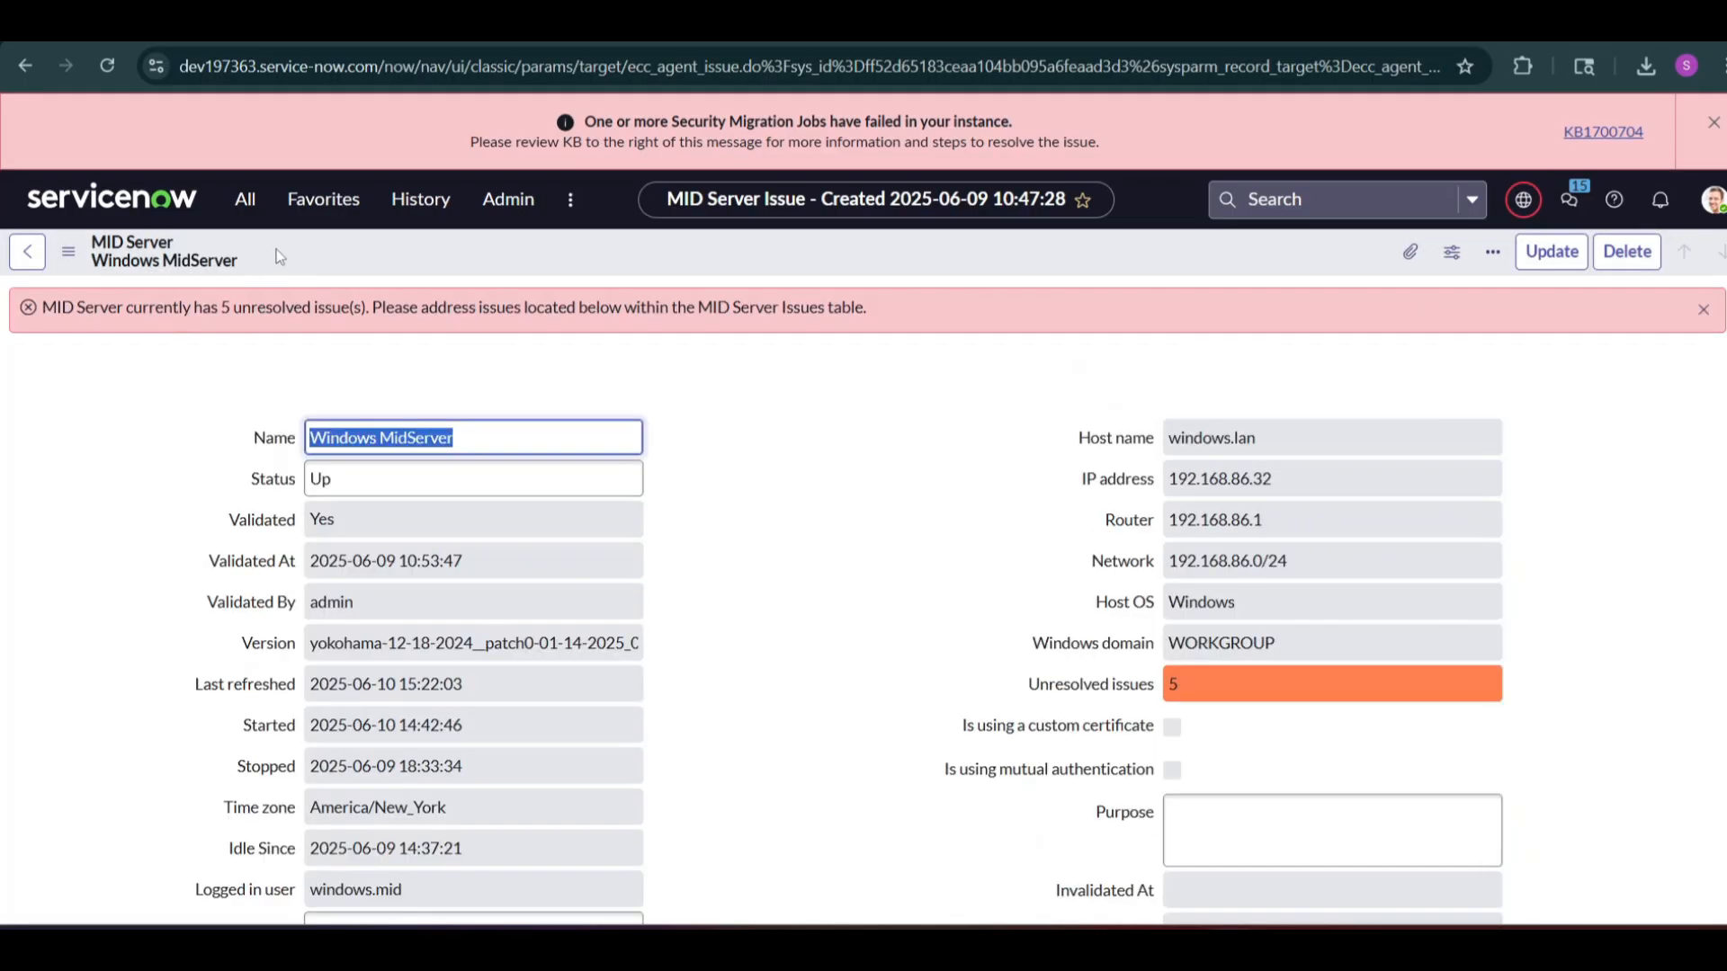
pyautogui.click(249, 213)
pyautogui.click(286, 261)
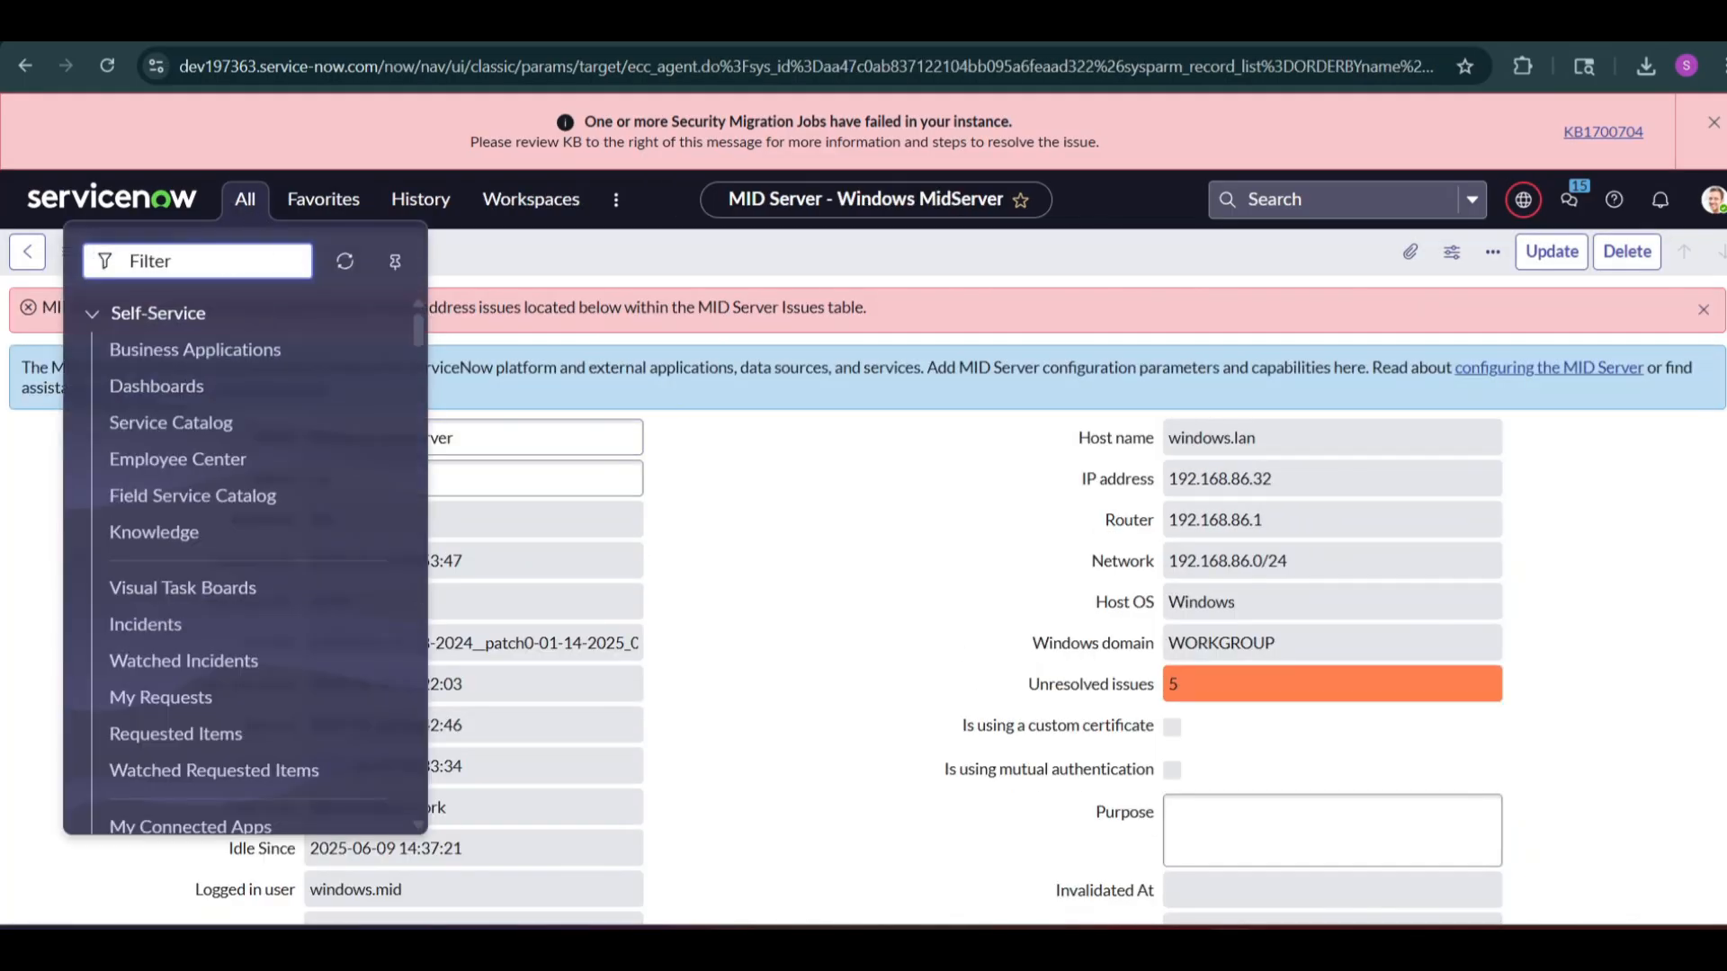
pyautogui.write('crede')
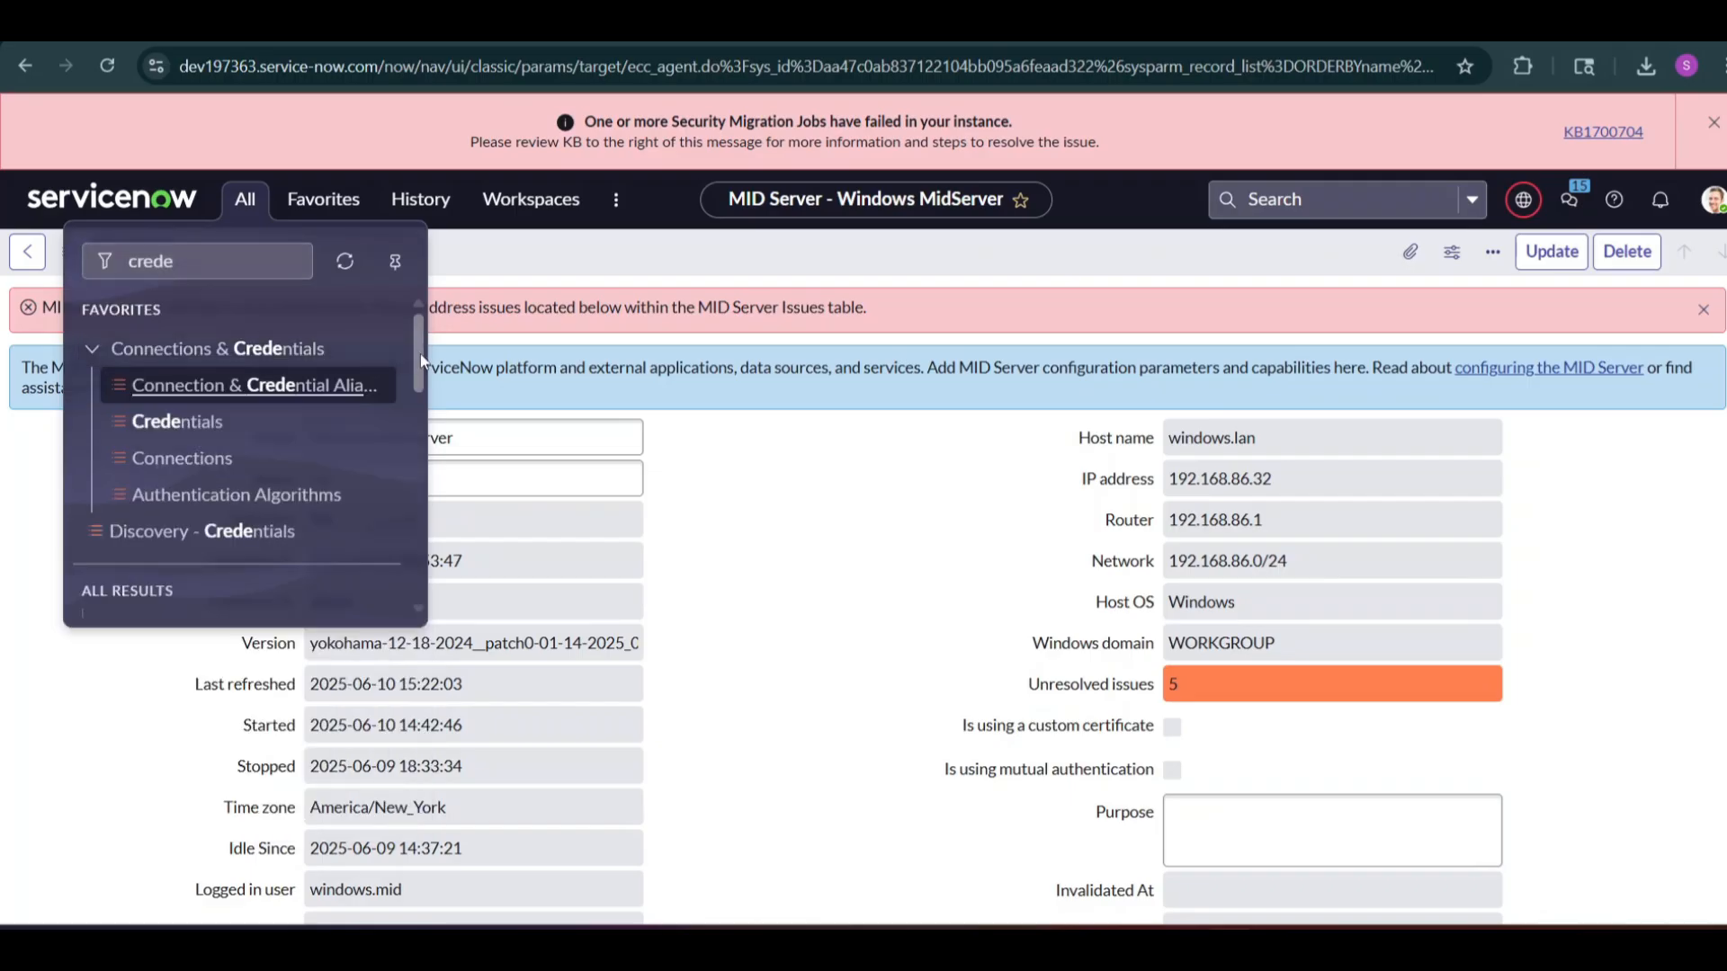
pyautogui.scroll(-1, 423, 370)
pyautogui.click(231, 488)
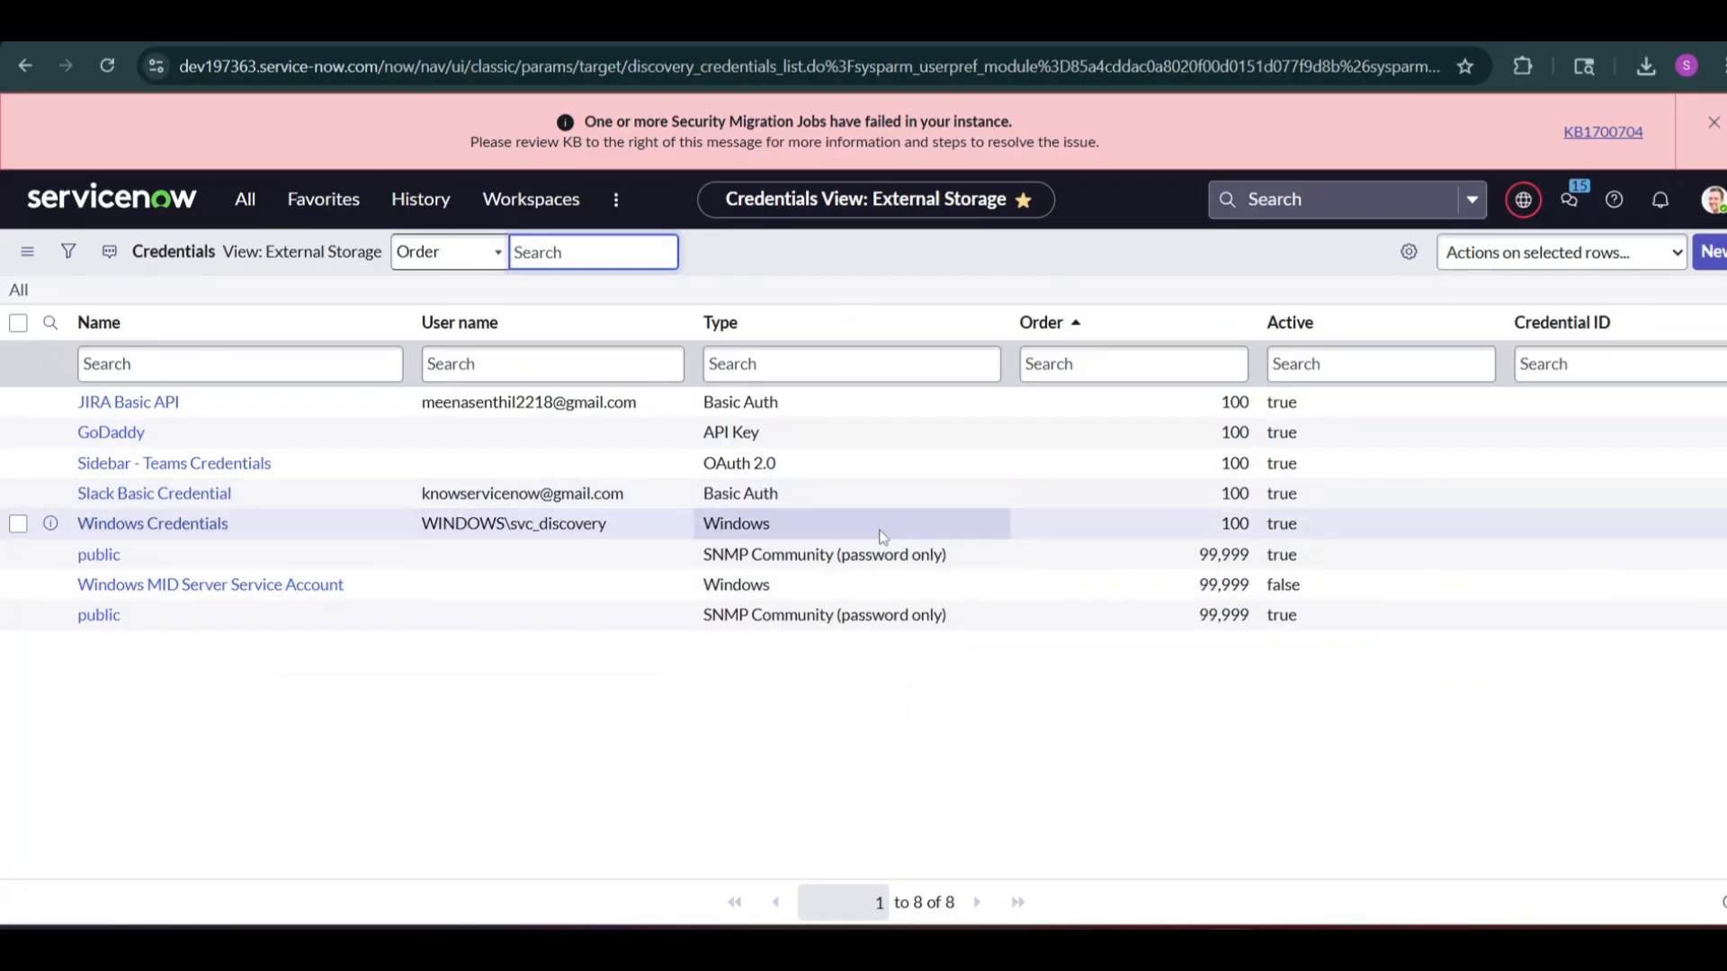
# Create a new Windows Credentials record and name it DUPLICATE:Windows credential
pyautogui.click(1709, 253)
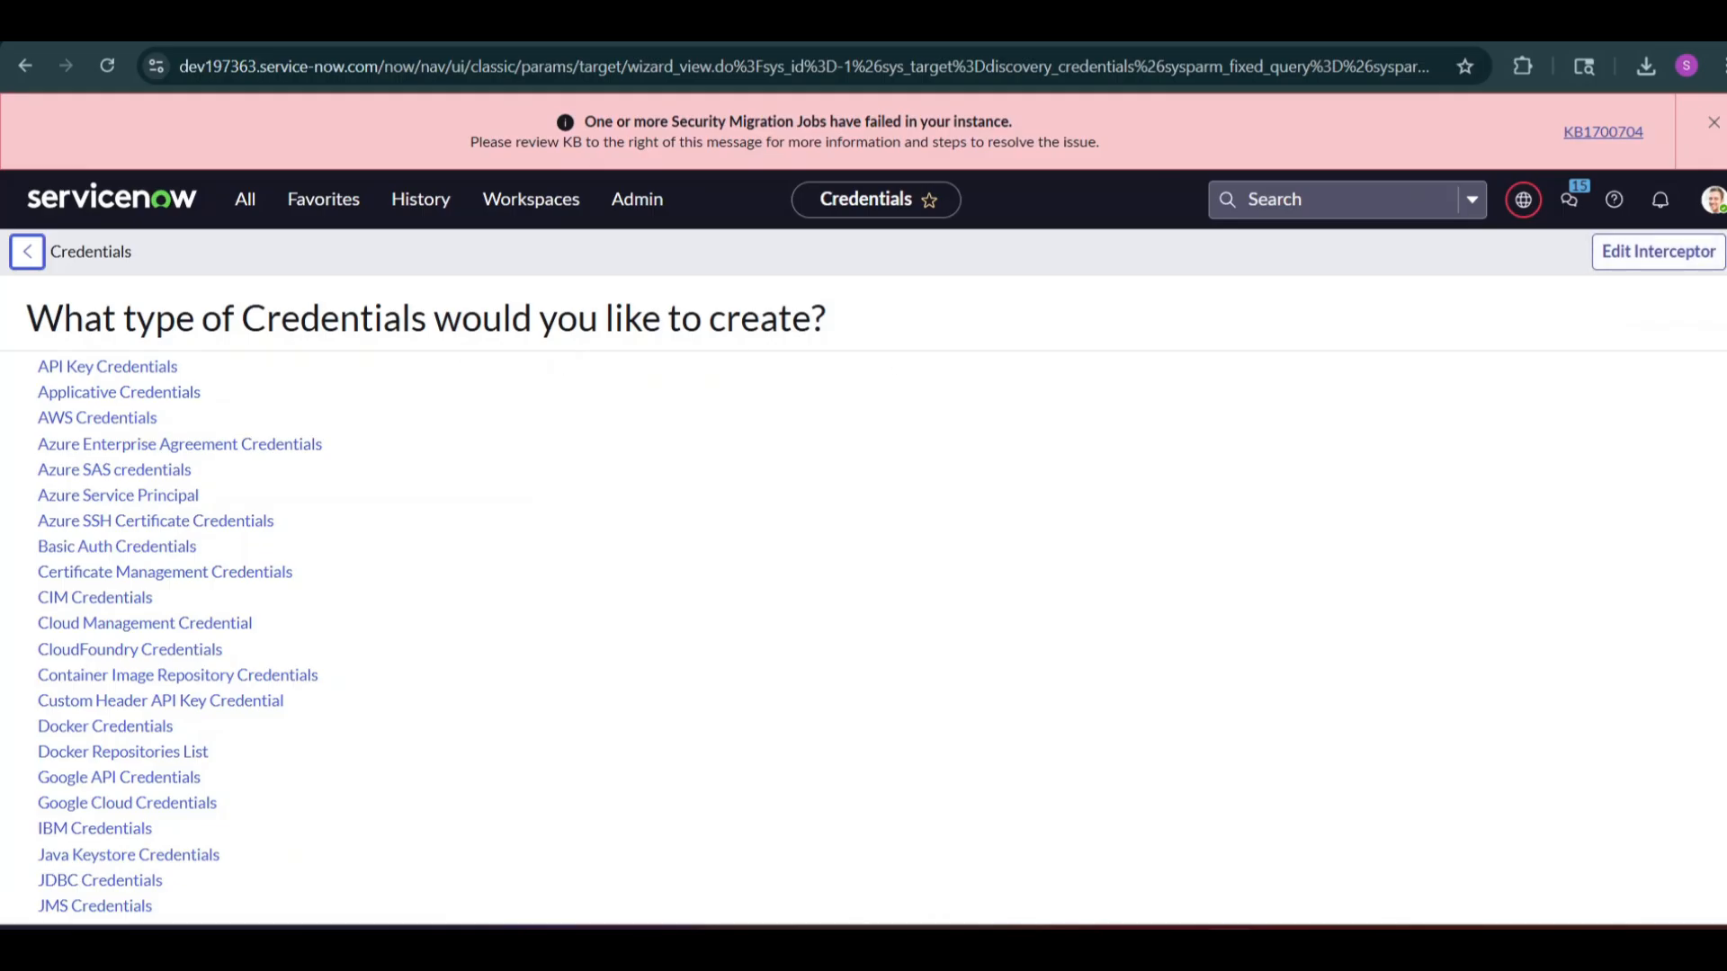
pyautogui.scroll(-5, 1719, 619)
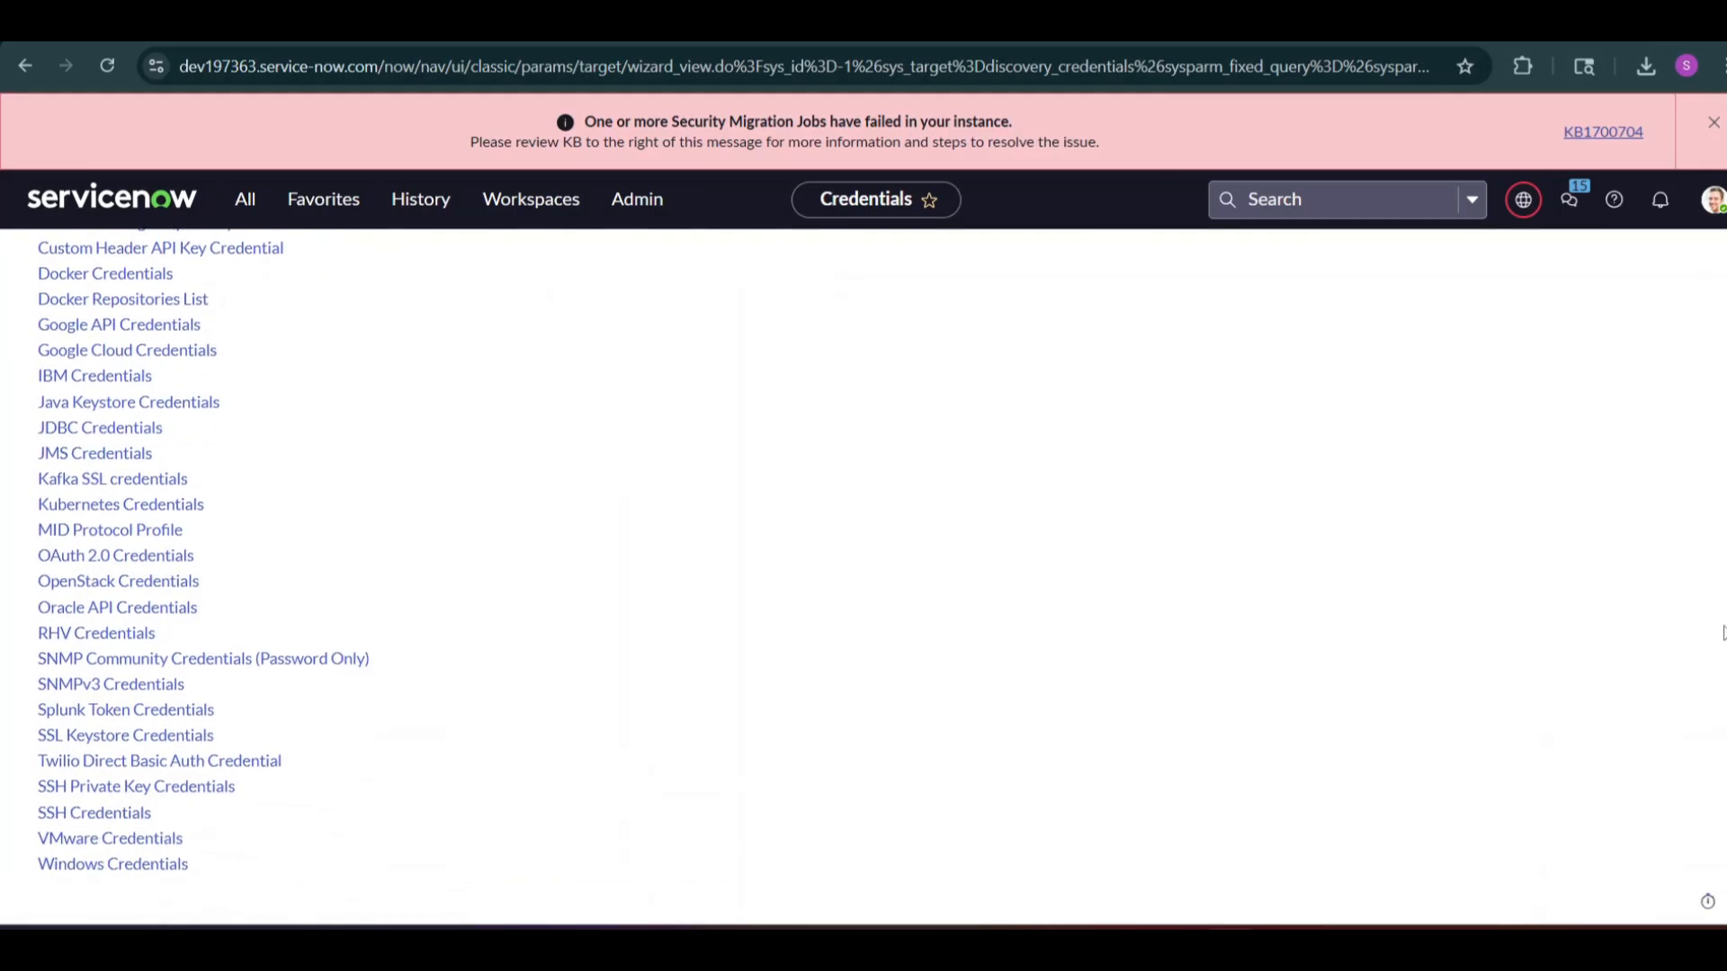
pyautogui.click(149, 869)
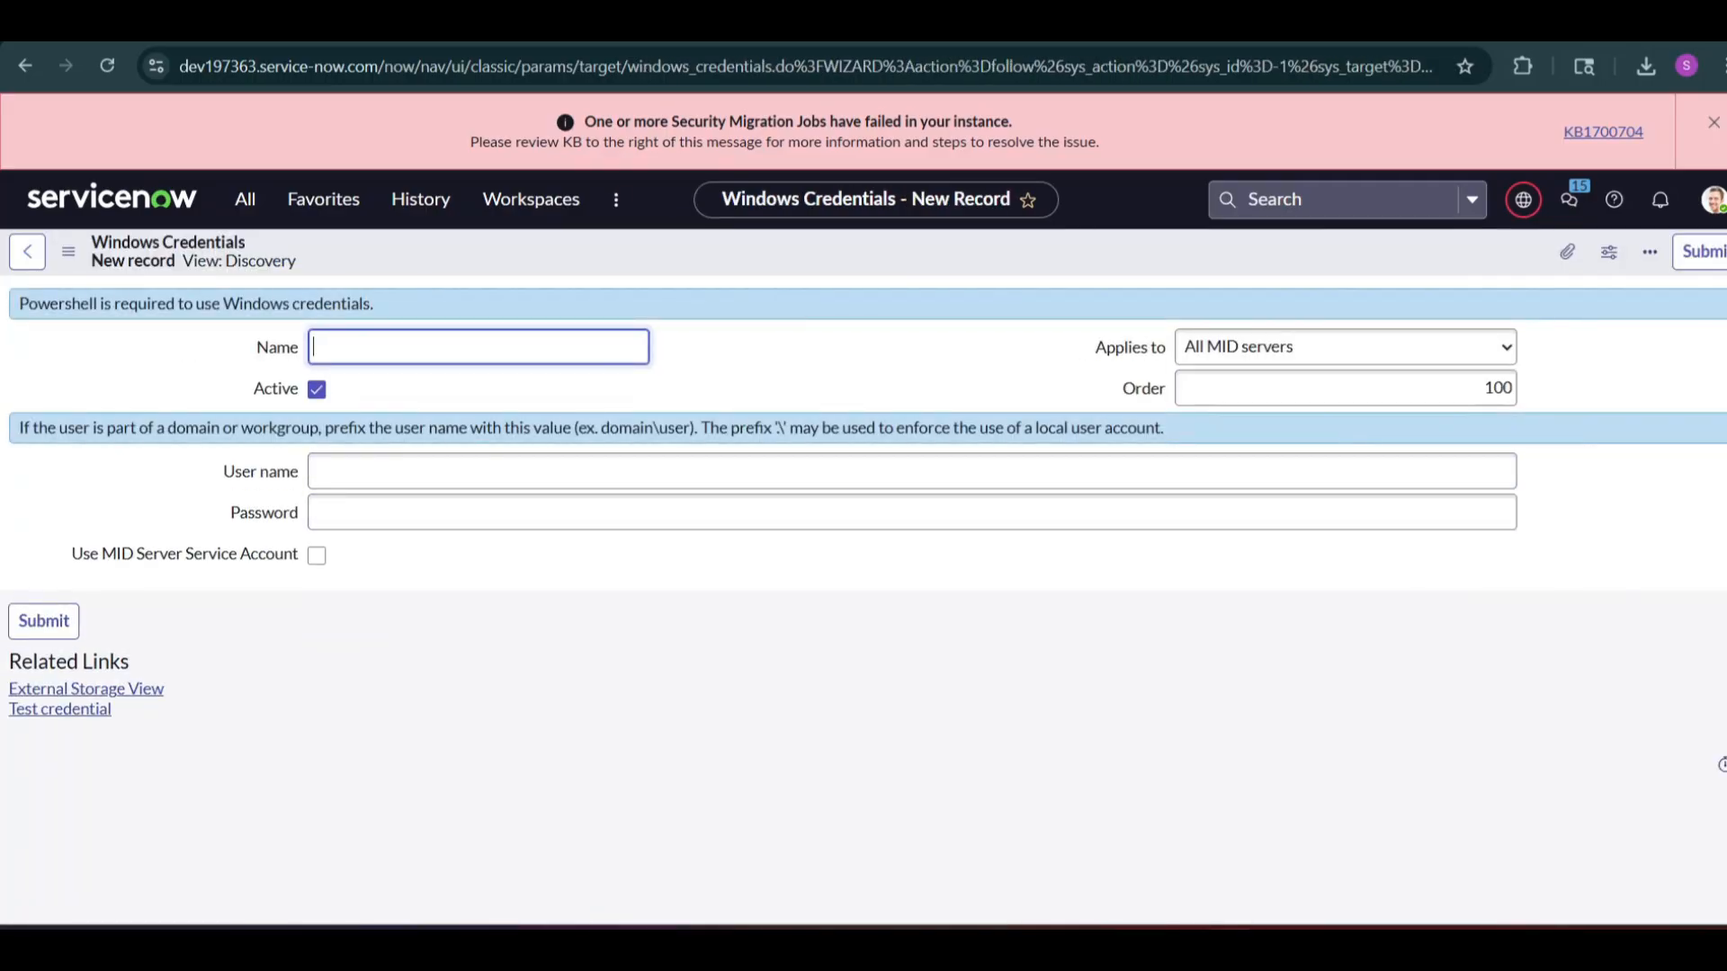
pyautogui.write('DUPLICATE1')
pyautogui.write('Windows')
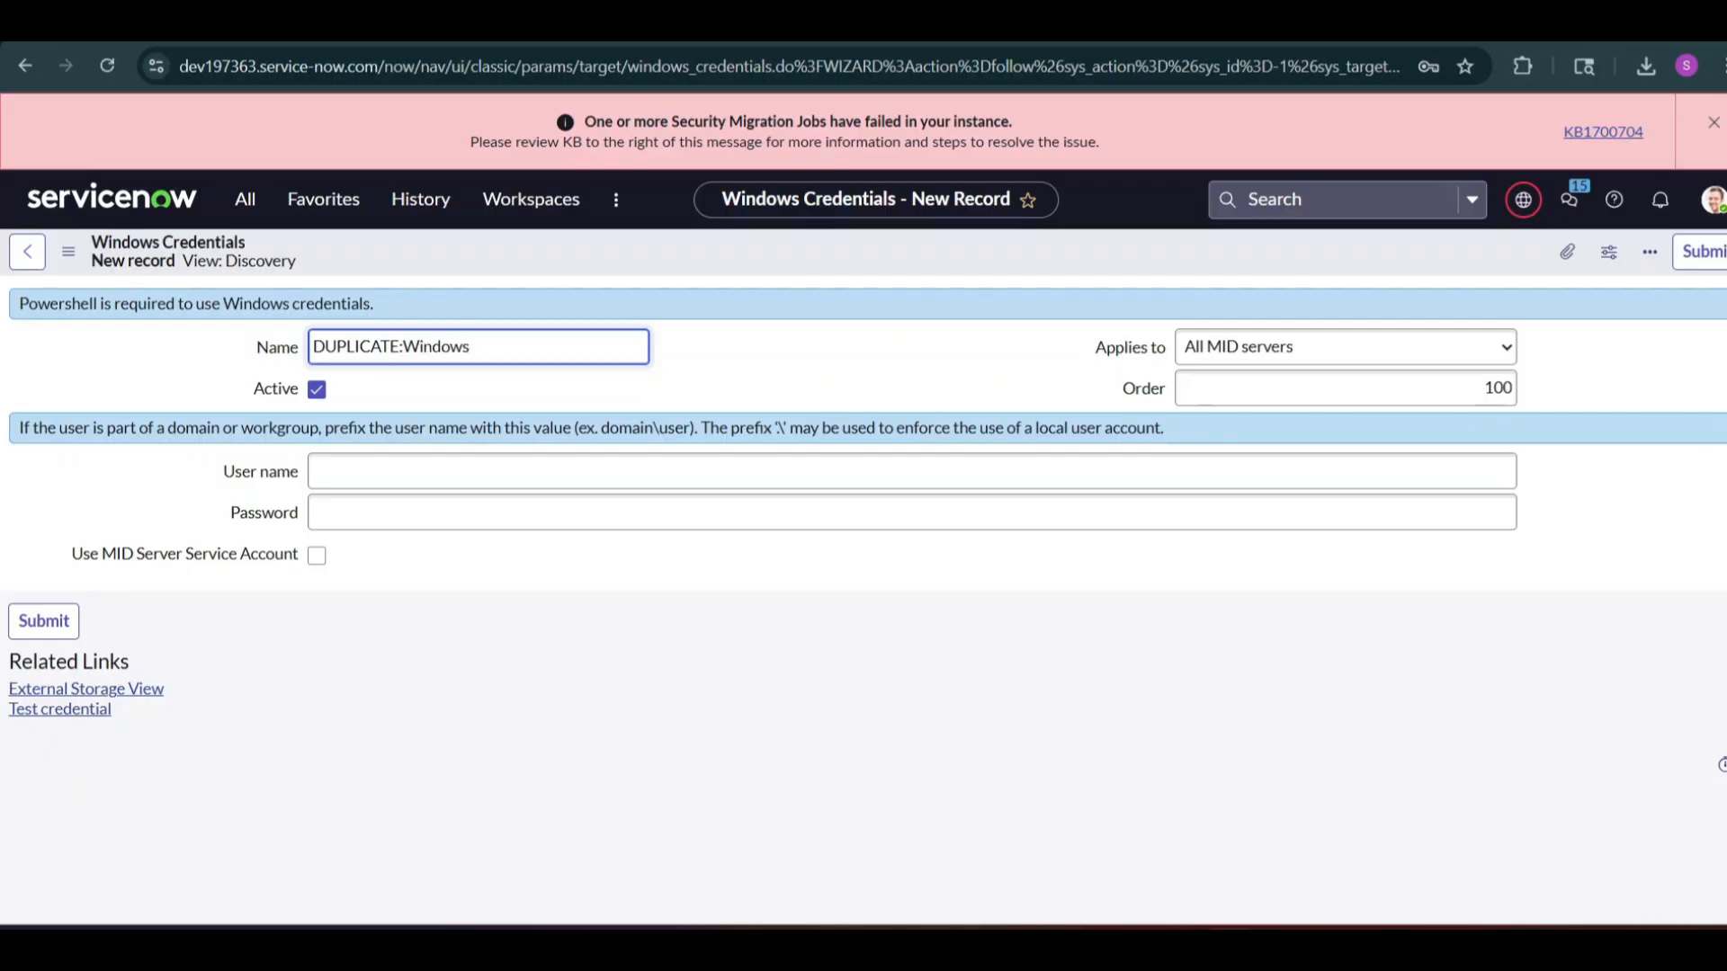
pyautogui.write(' credential')
# Enter WINDOWS as the domain prefix in the credential's user name
pyautogui.press('Tab')
pyautogui.write('WIN')
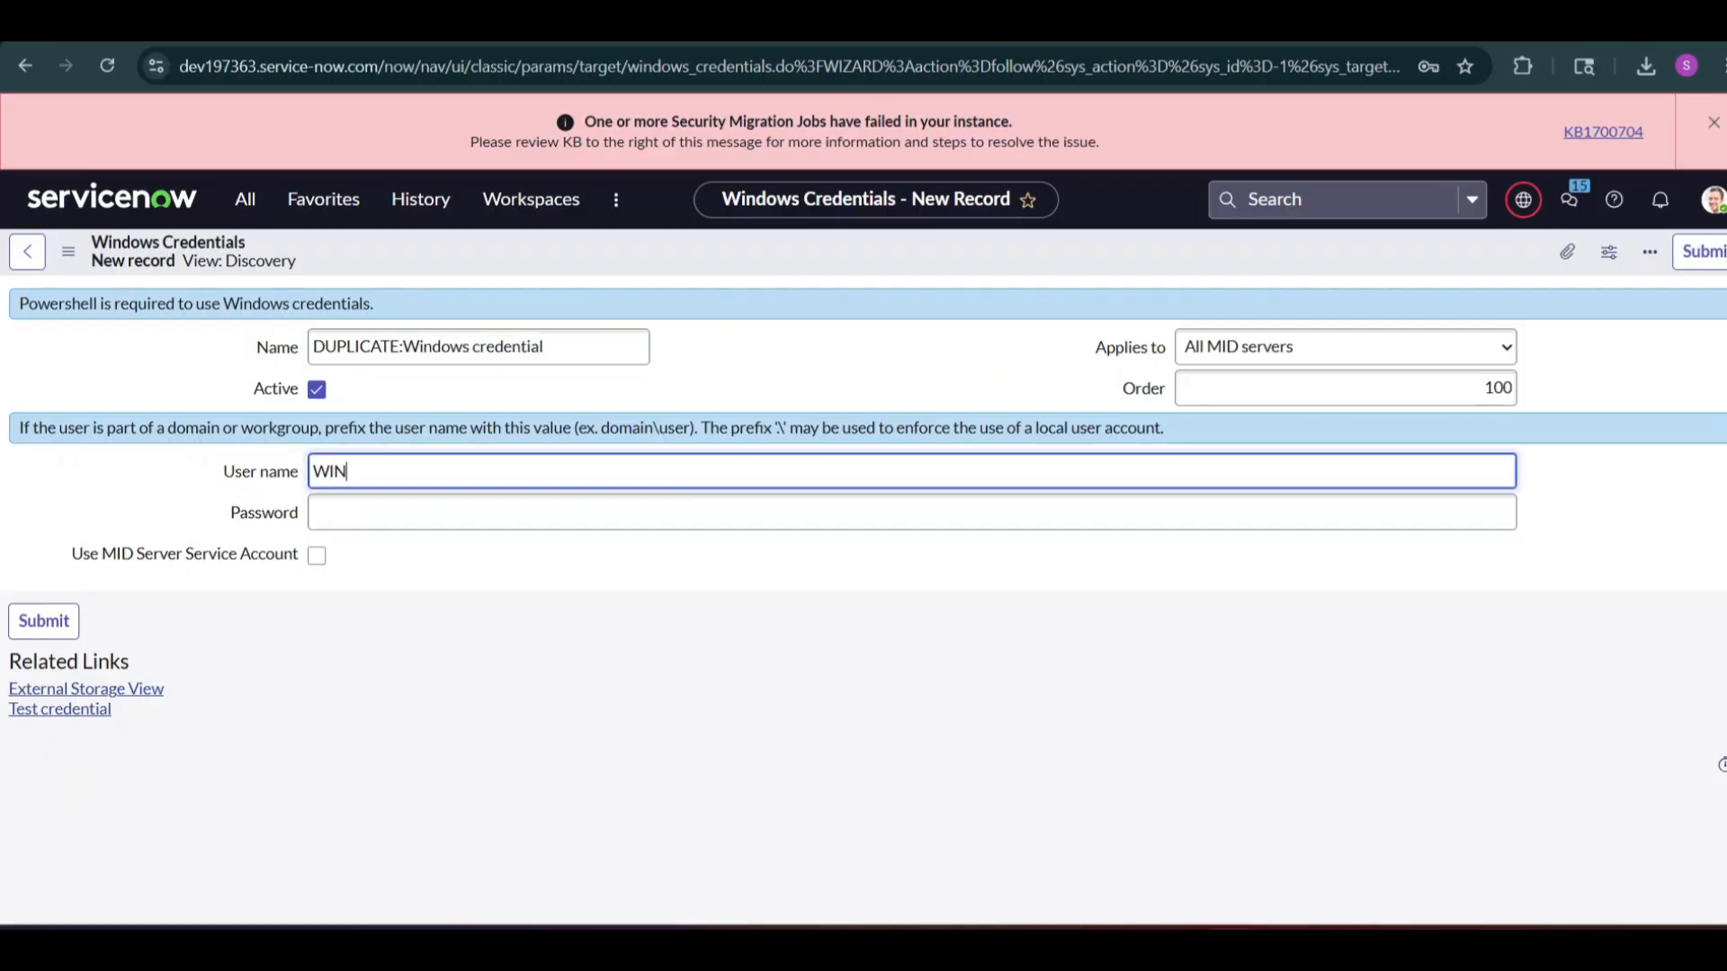
pyautogui.write('DOW')
pyautogui.press('BackSpace')
pyautogui.press('BackSpace')
pyautogui.write('OWS')
# Switch to the Windows Server machine and look up the svc_discovery1 account among the Administrators group's members
pyautogui.hotkey('alt', 'Tab')
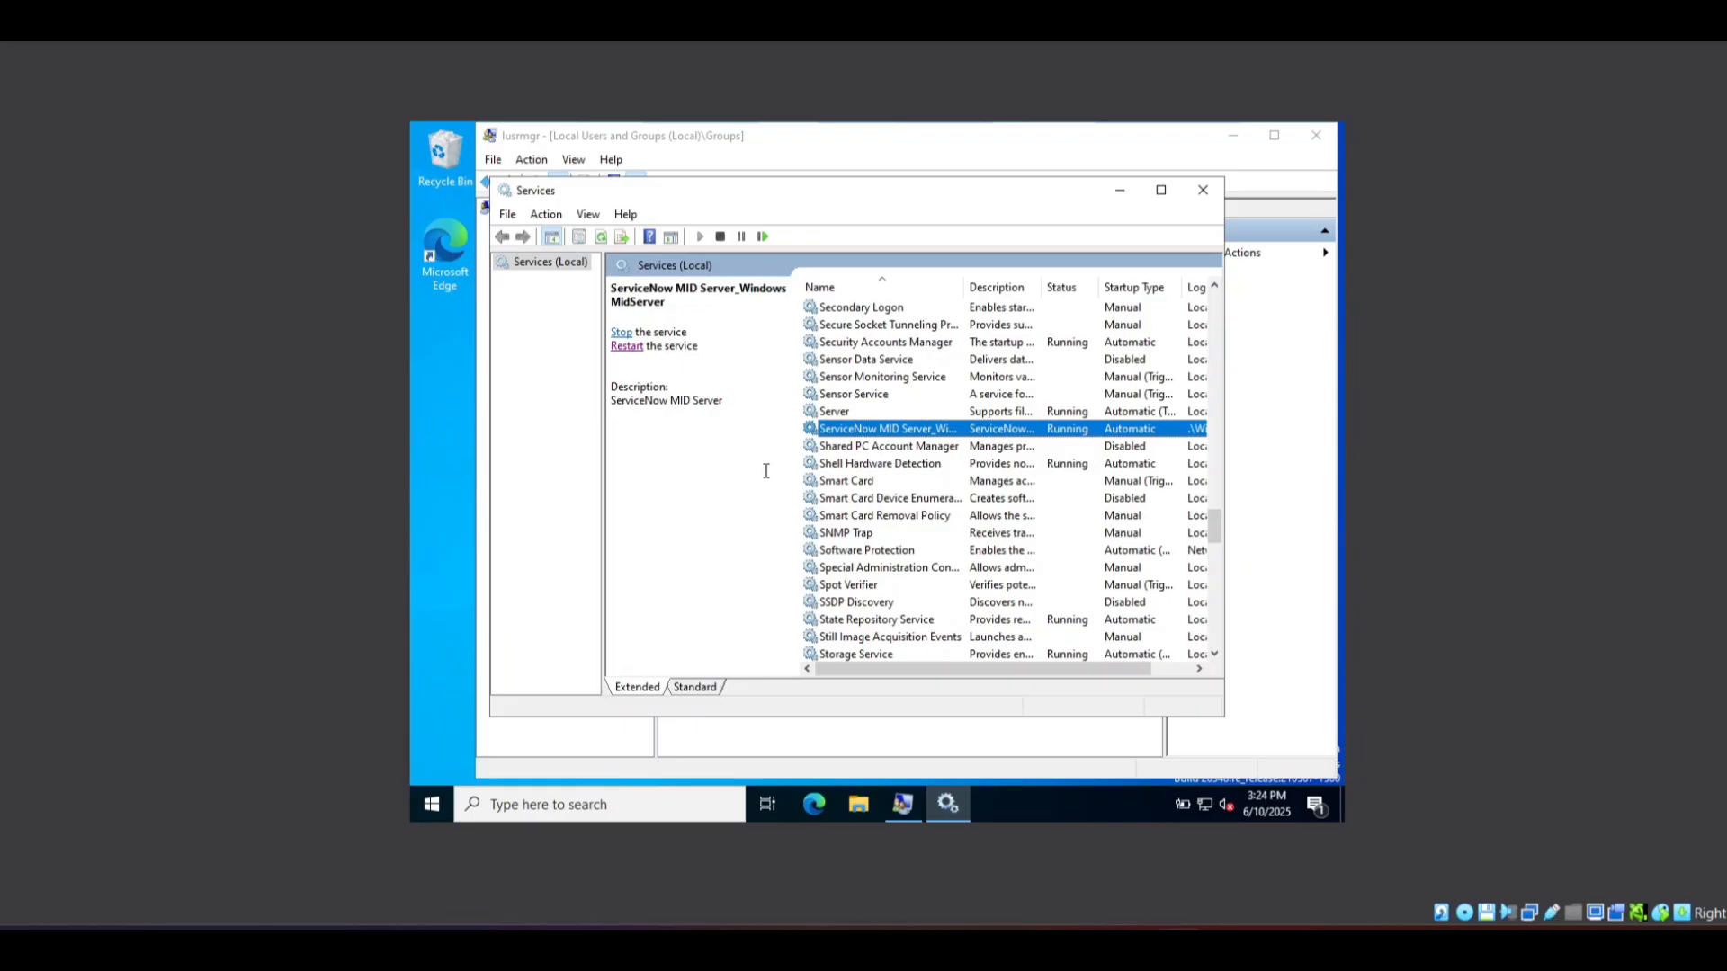
pyautogui.click(1108, 190)
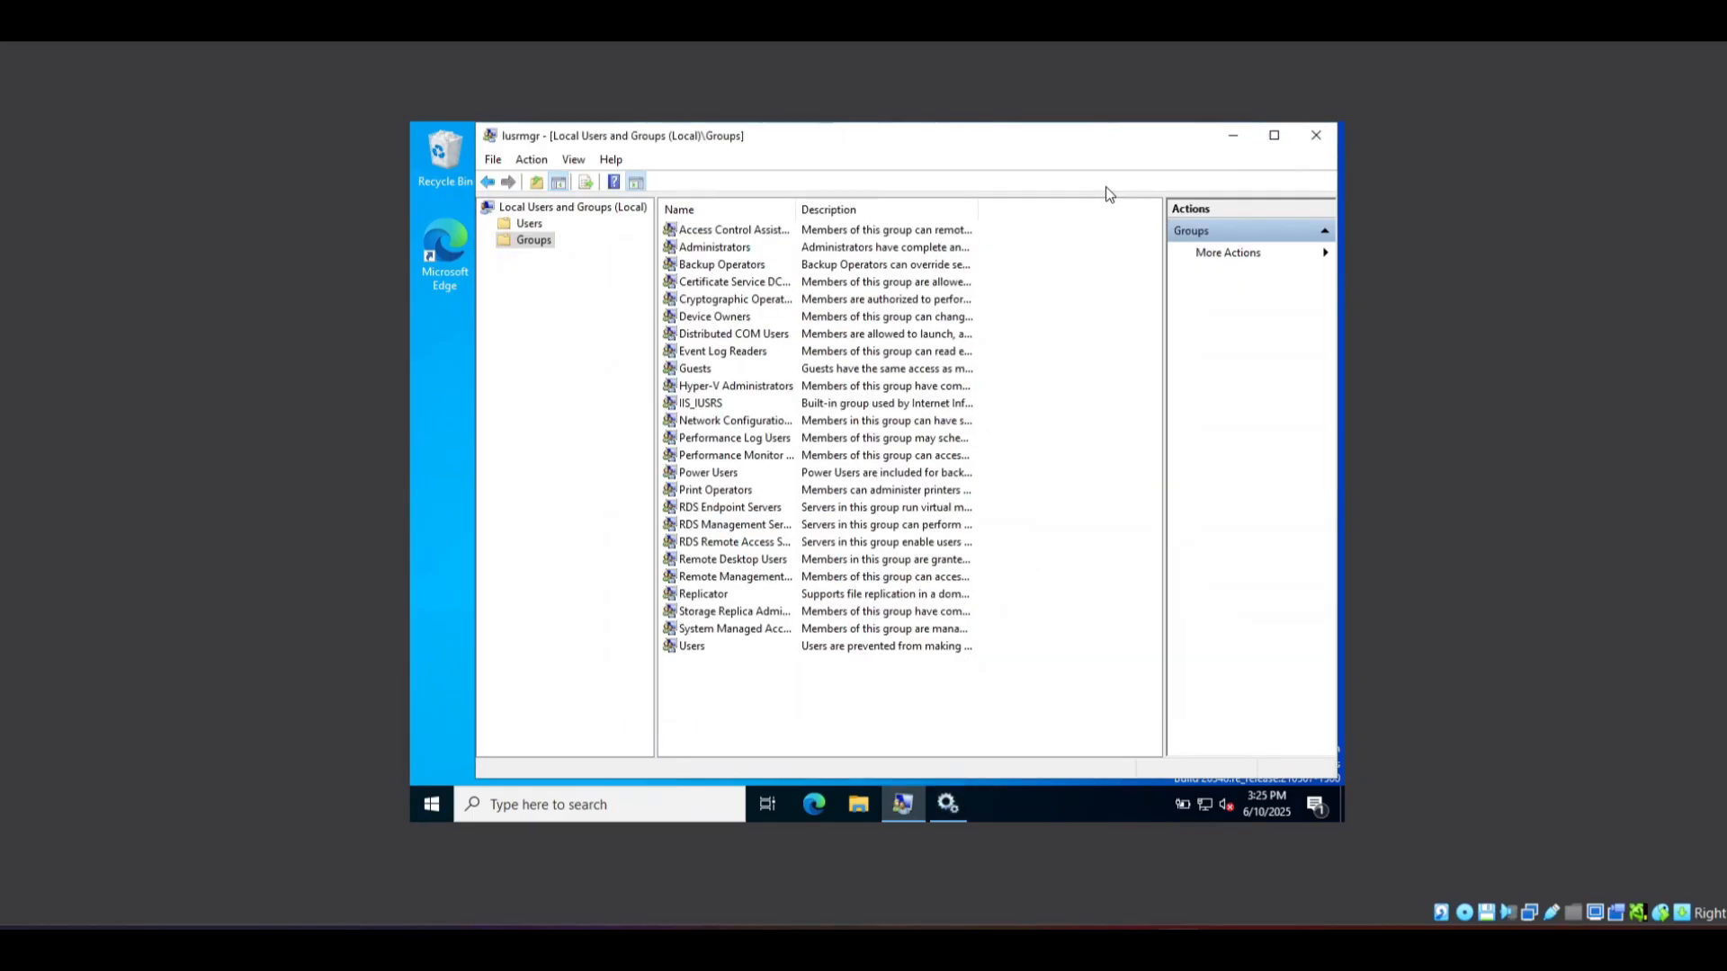
pyautogui.click(532, 241)
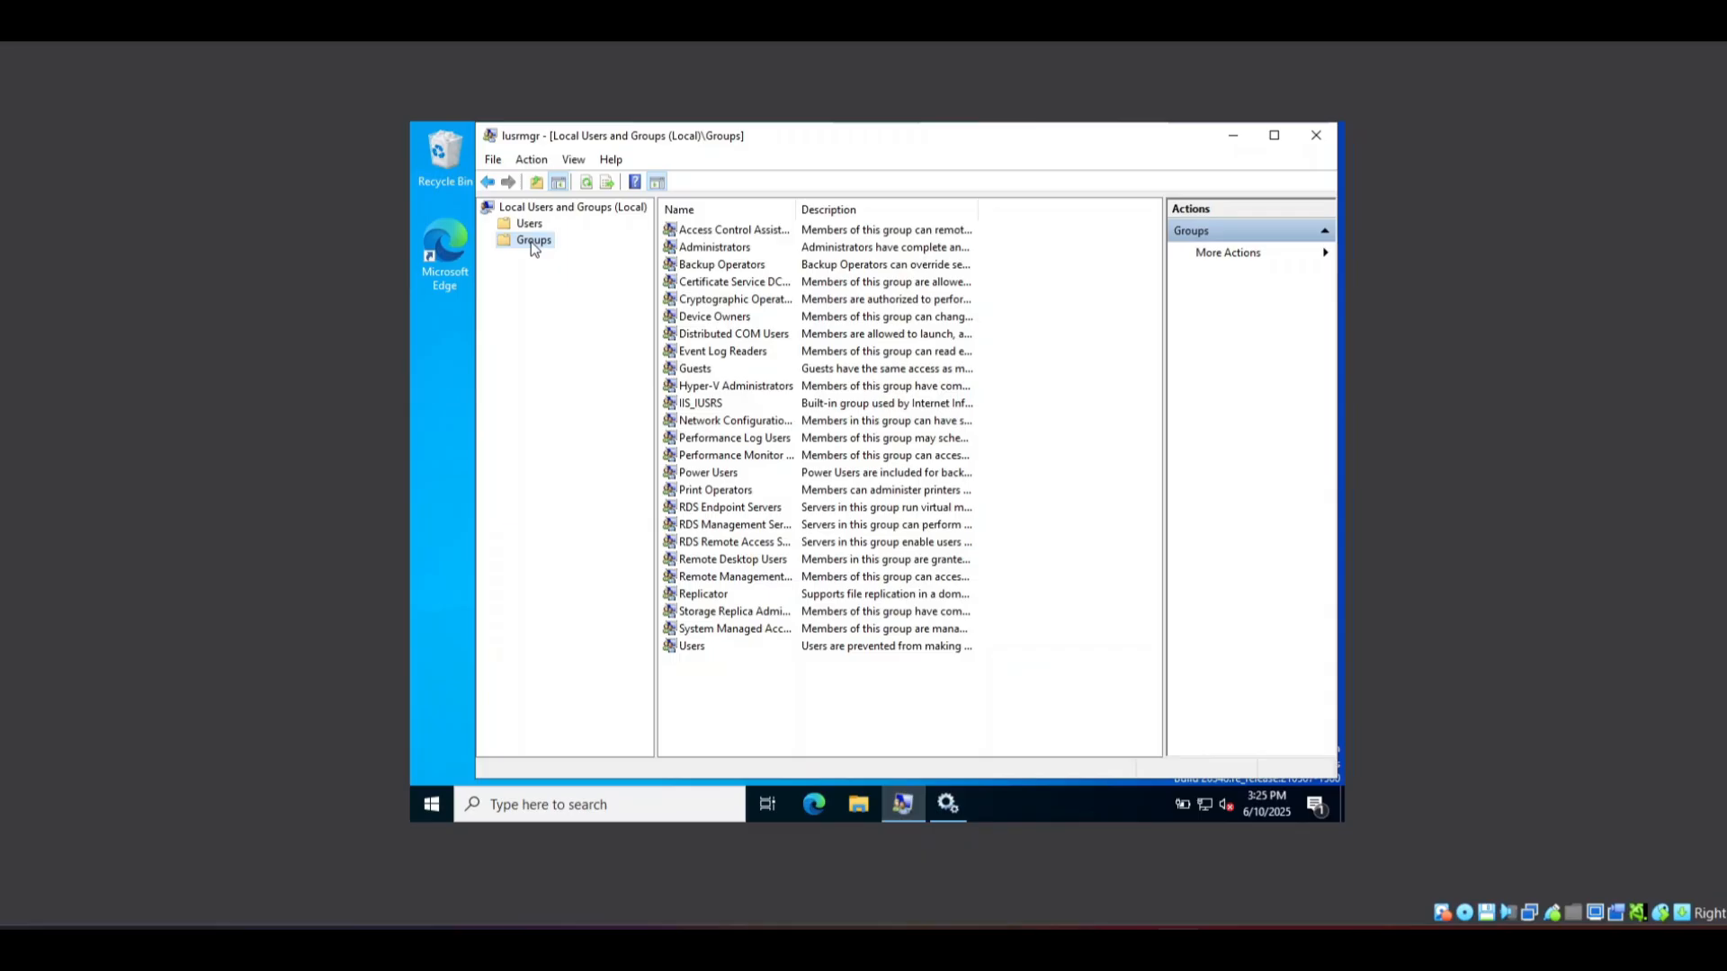
pyautogui.click(741, 252)
pyautogui.doubleClick(741, 253)
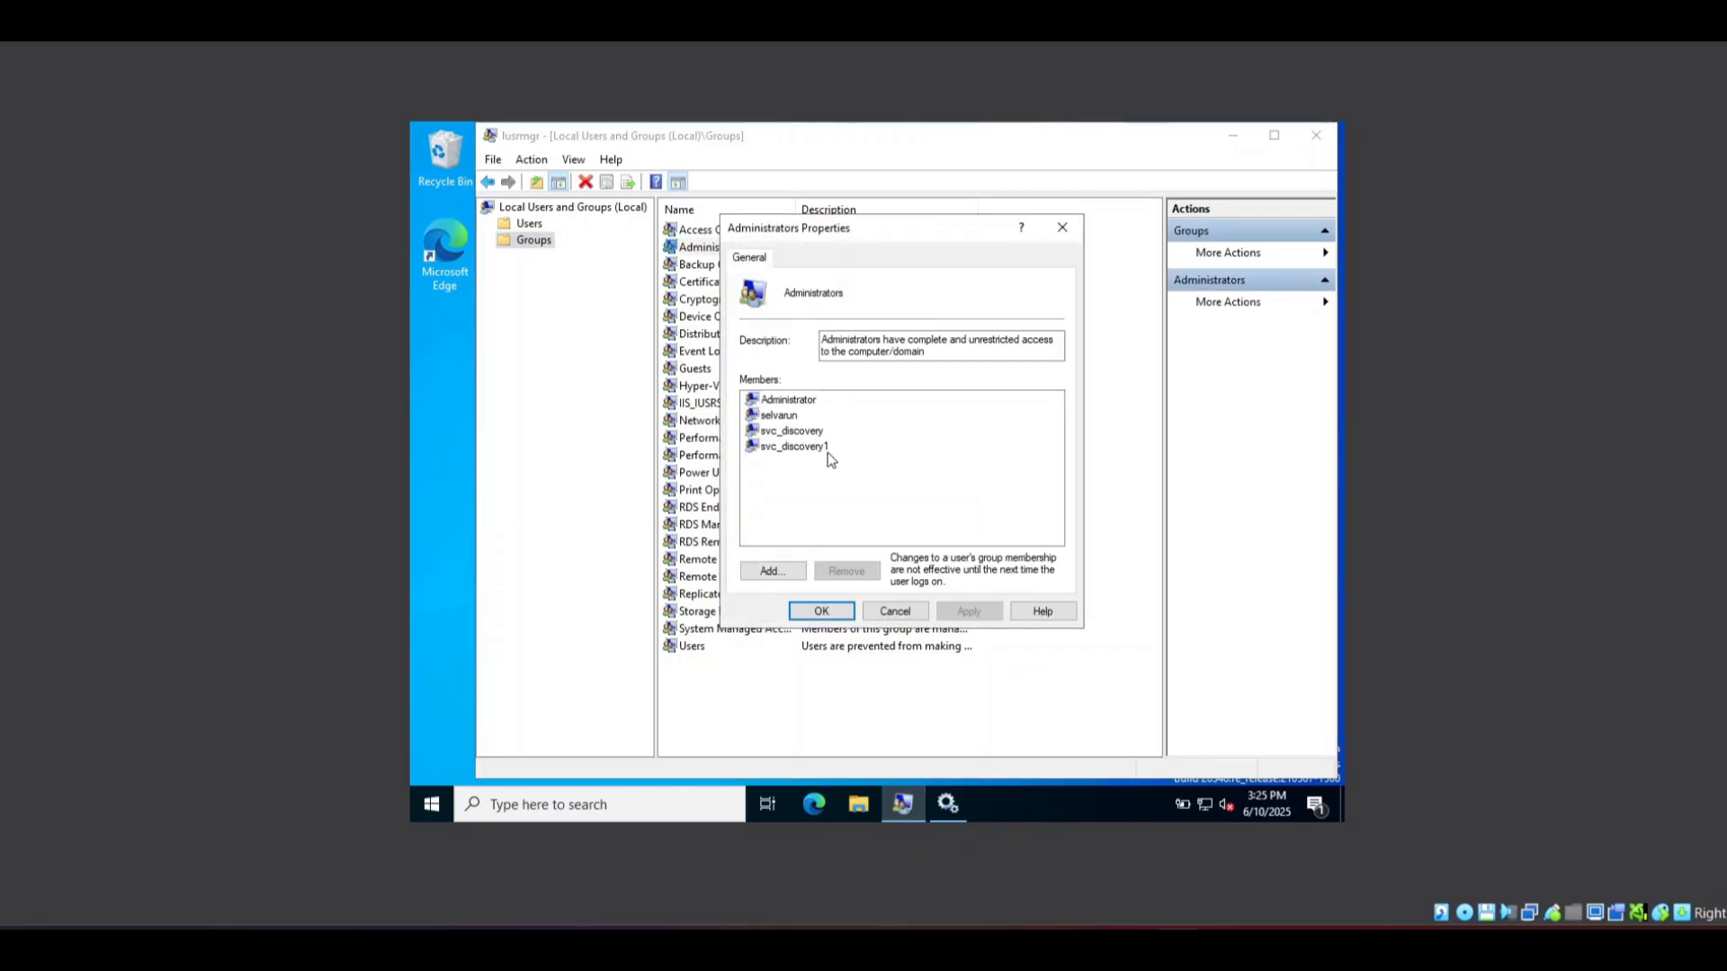
pyautogui.click(807, 447)
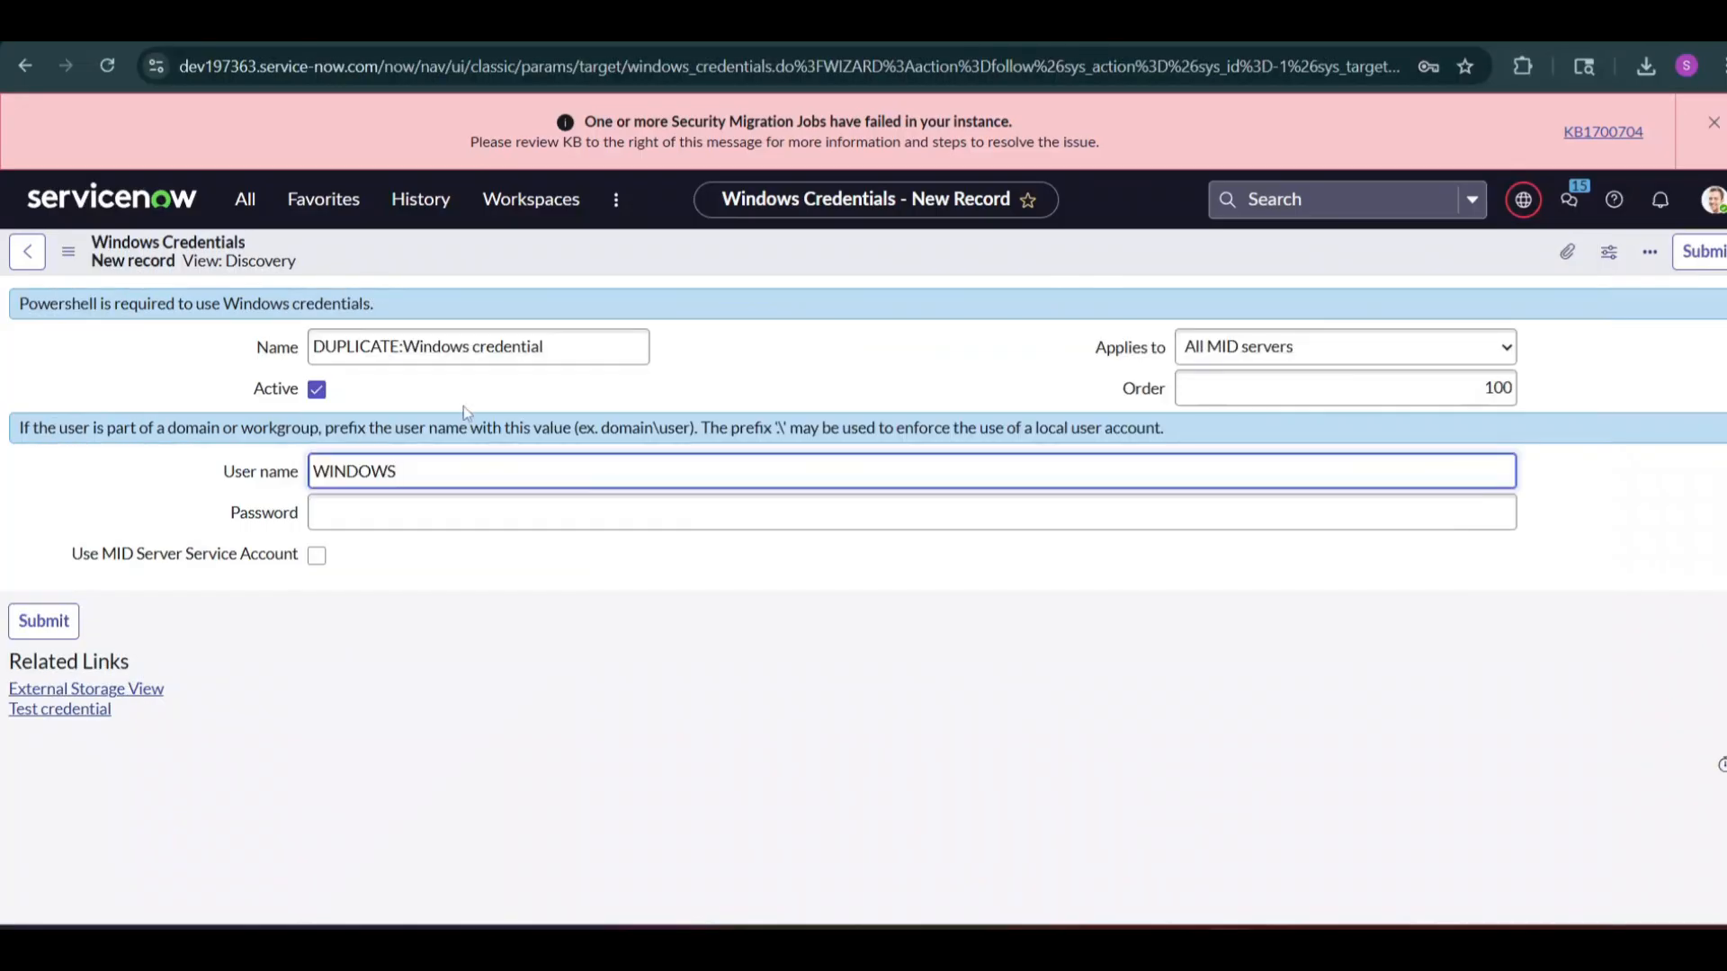
# Return to the ServiceNow credential form and complete the user name as WINDOWS/svc_discovery1
pyautogui.write('/')
pyautogui.write('svc')
pyautogui.write('_ds')
pyautogui.write('iscovery1')
# Enter the service account's password in the credential record and save the record
pyautogui.click(449, 512)
pyautogui.write('*')
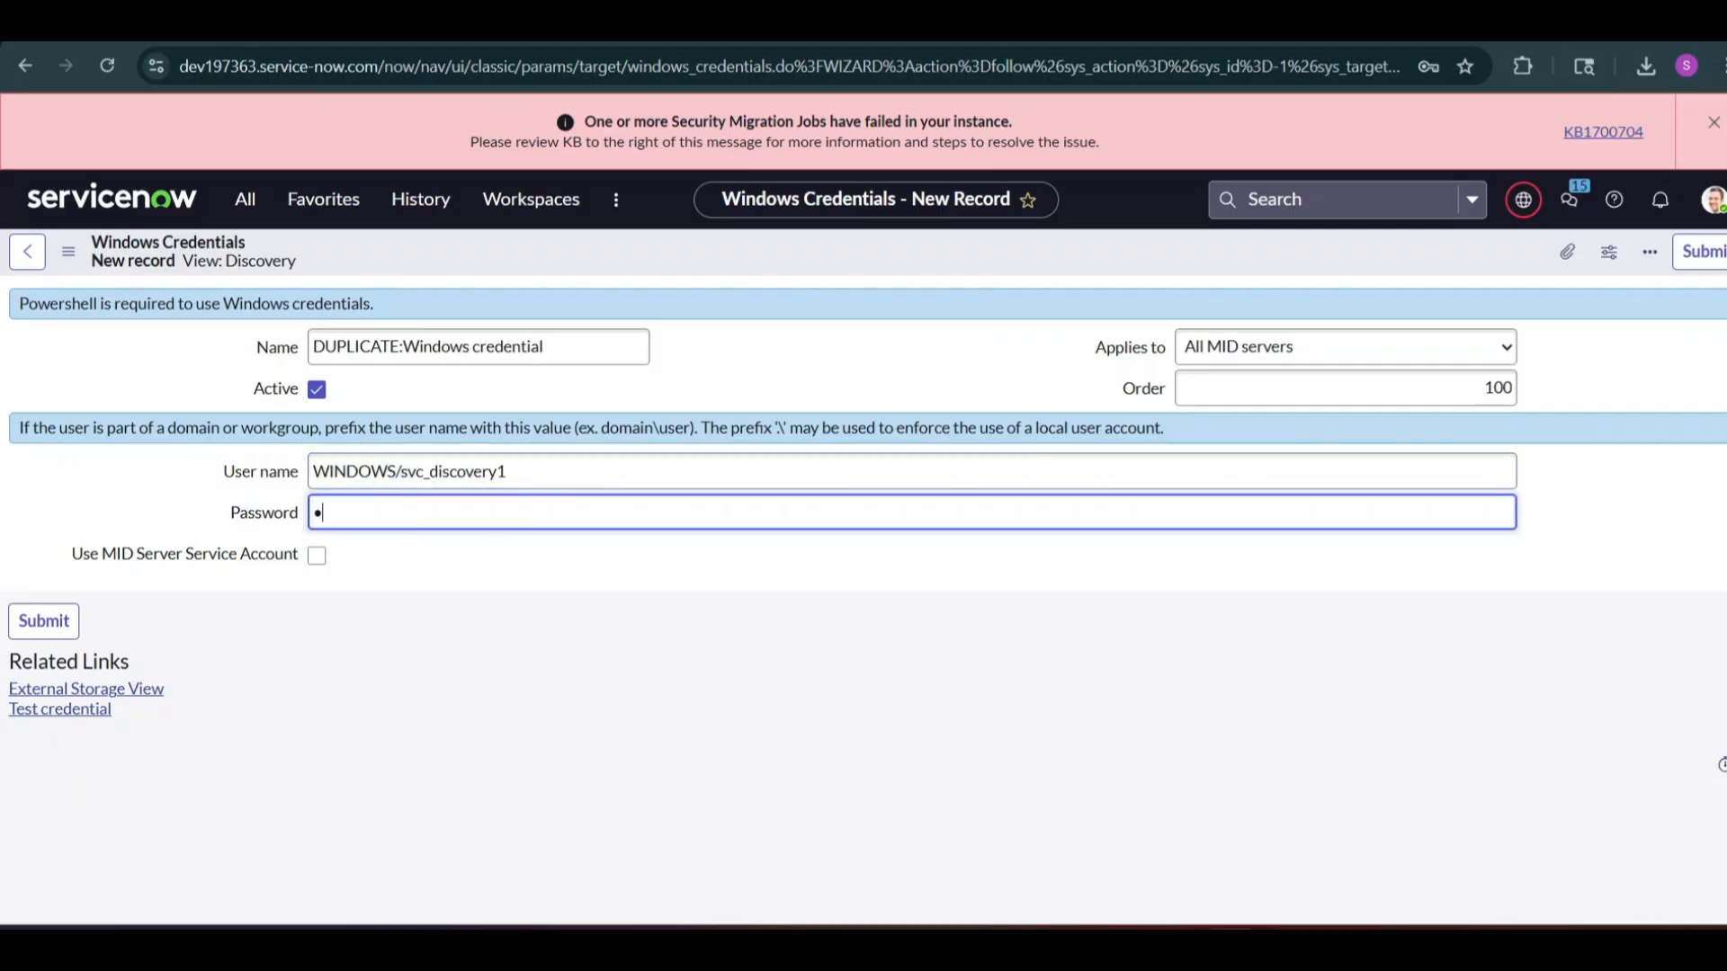
pyautogui.write('*********')
pyautogui.rightClick(813, 268)
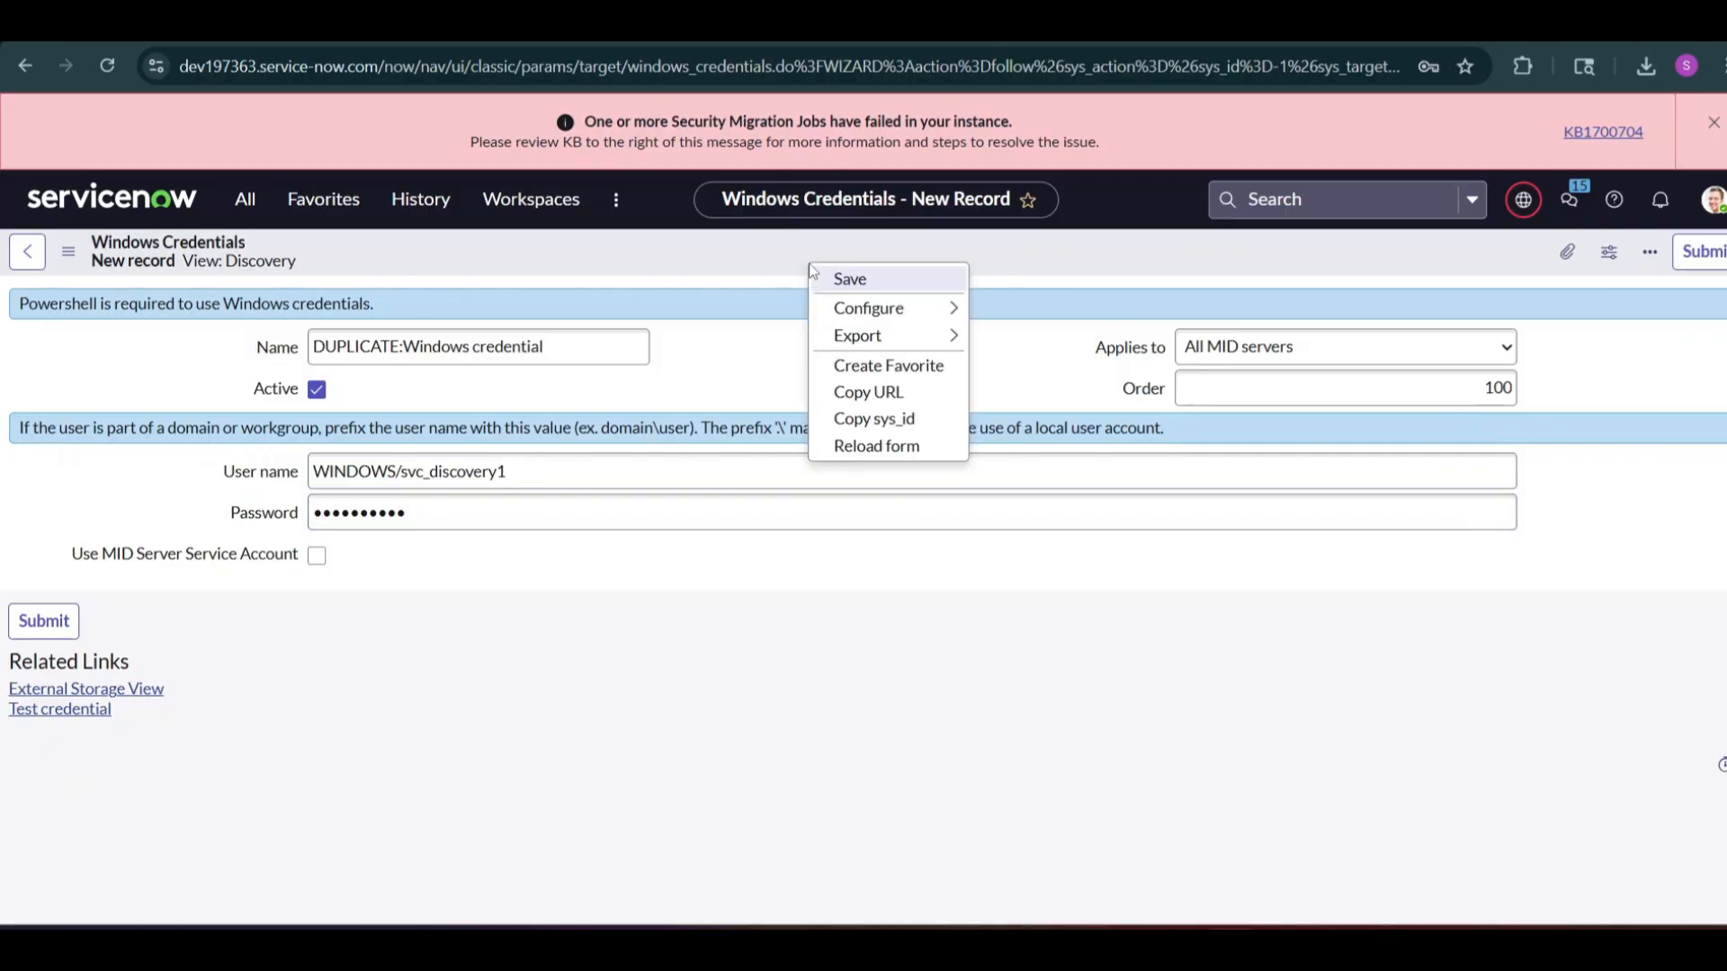
pyautogui.click(821, 274)
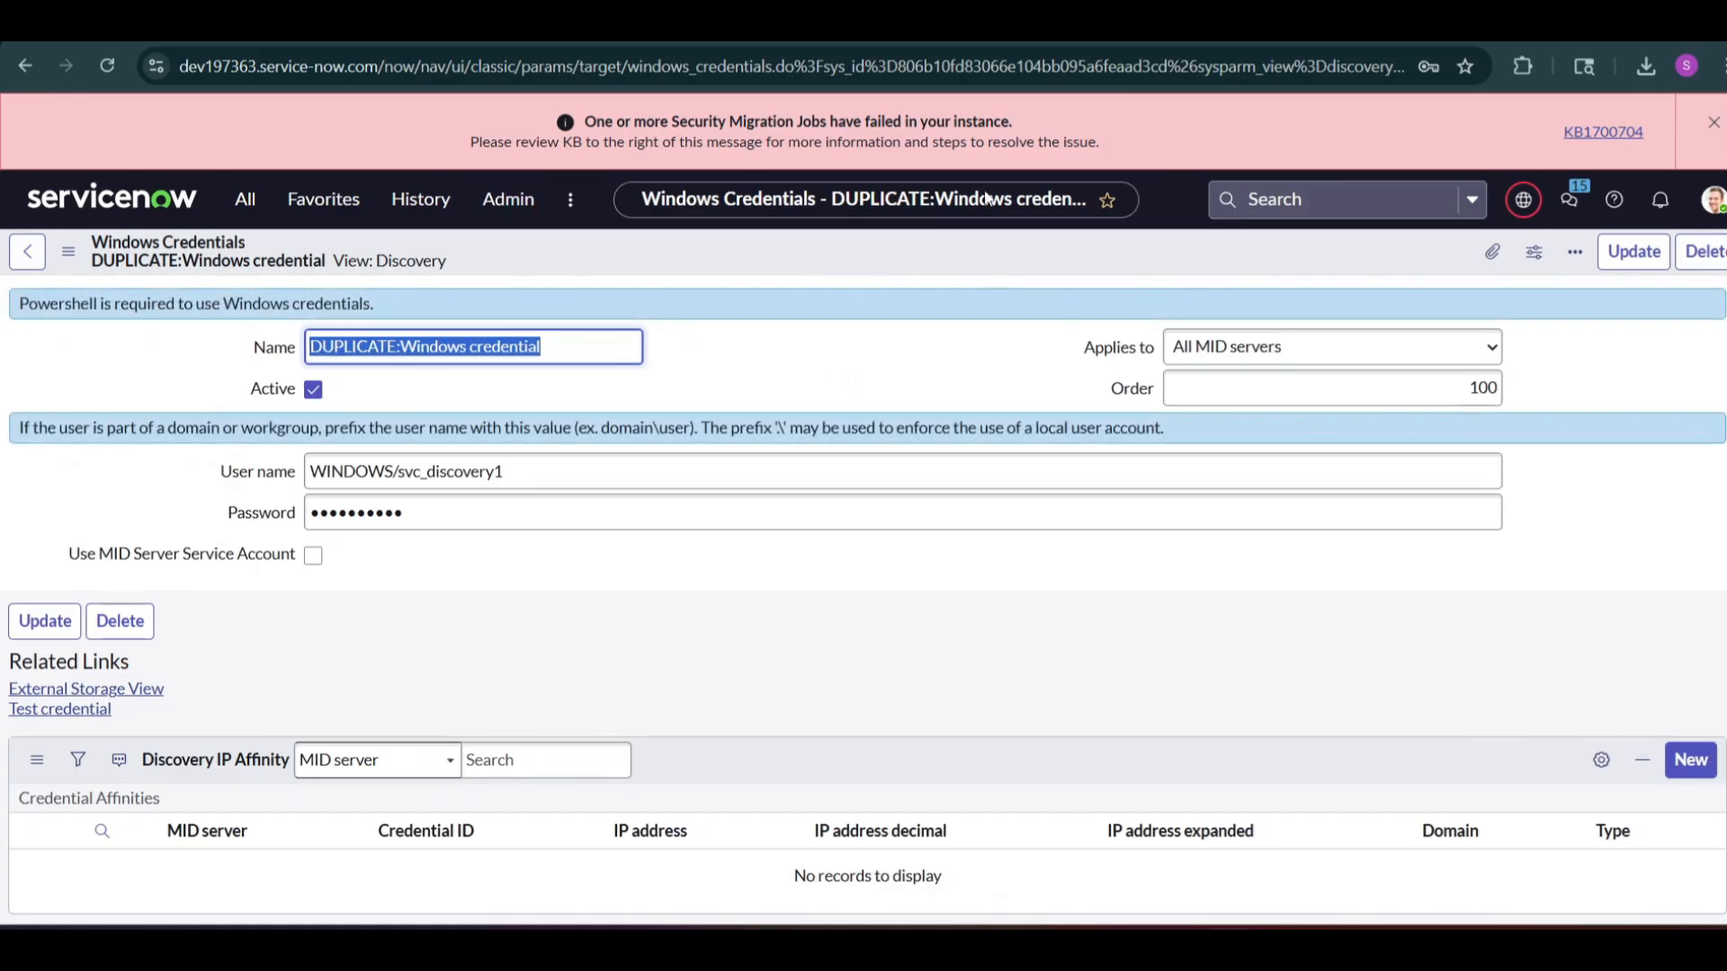
# Correct the user name to WINDOWS\svc_discovery1 and test the credential against 192.168.86.32 on port 135 using Windows MidServer
pyautogui.click(409, 197)
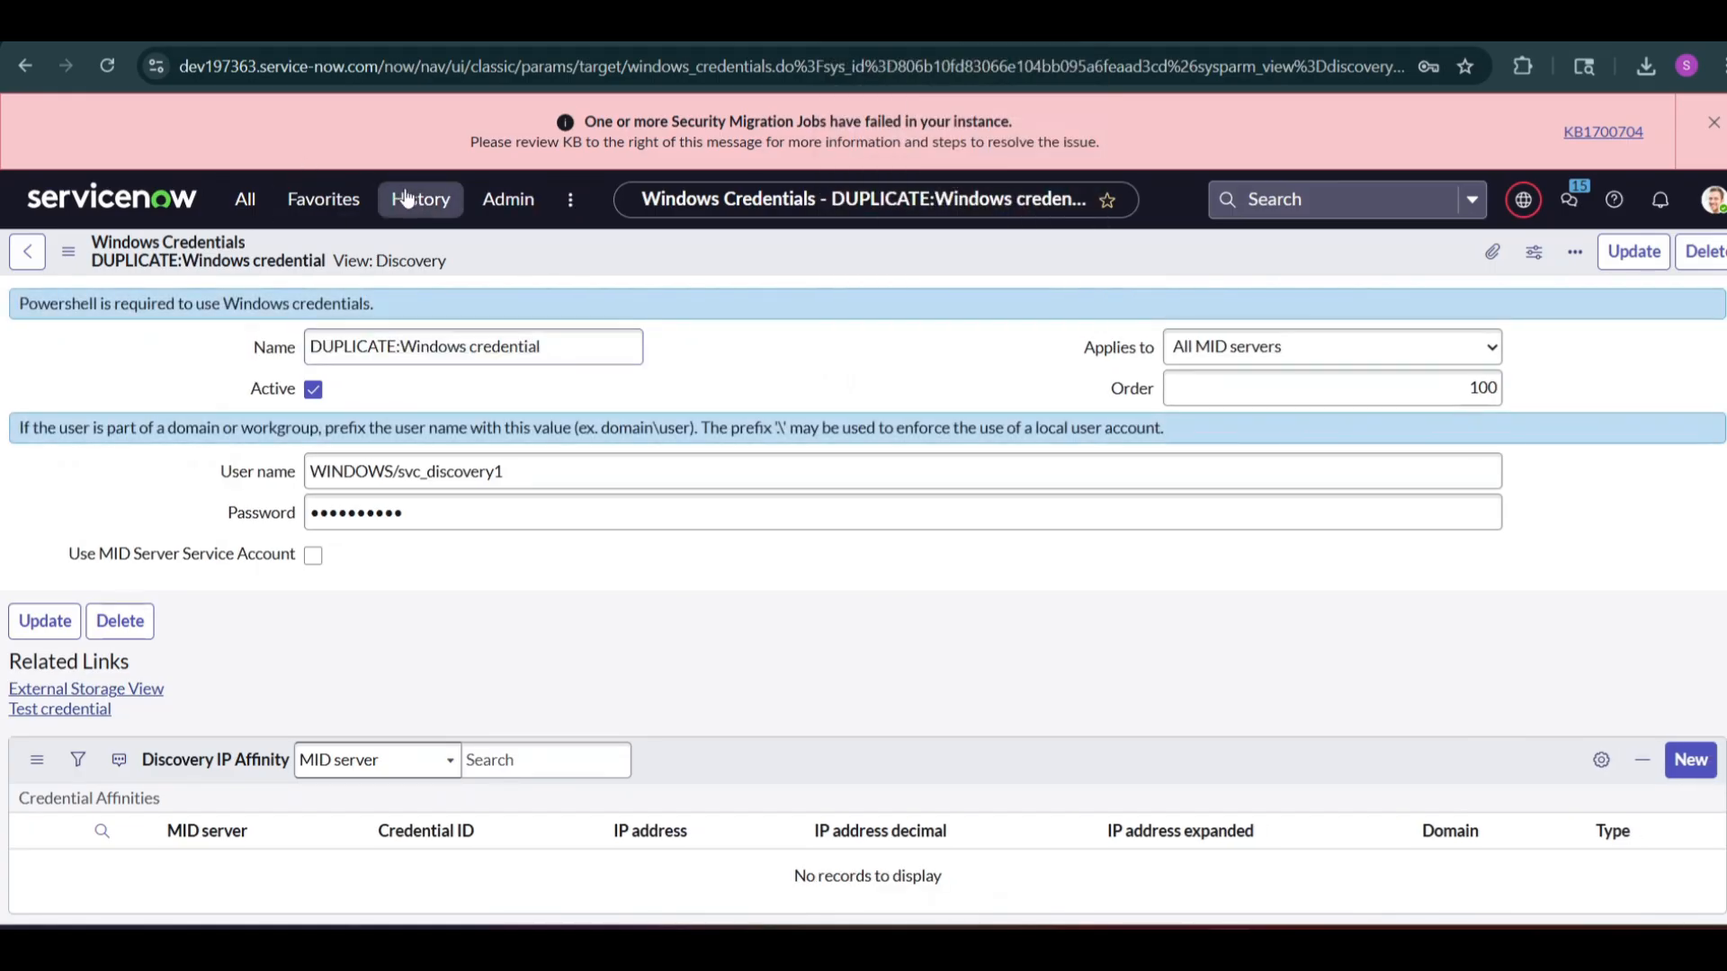
pyautogui.click(302, 420)
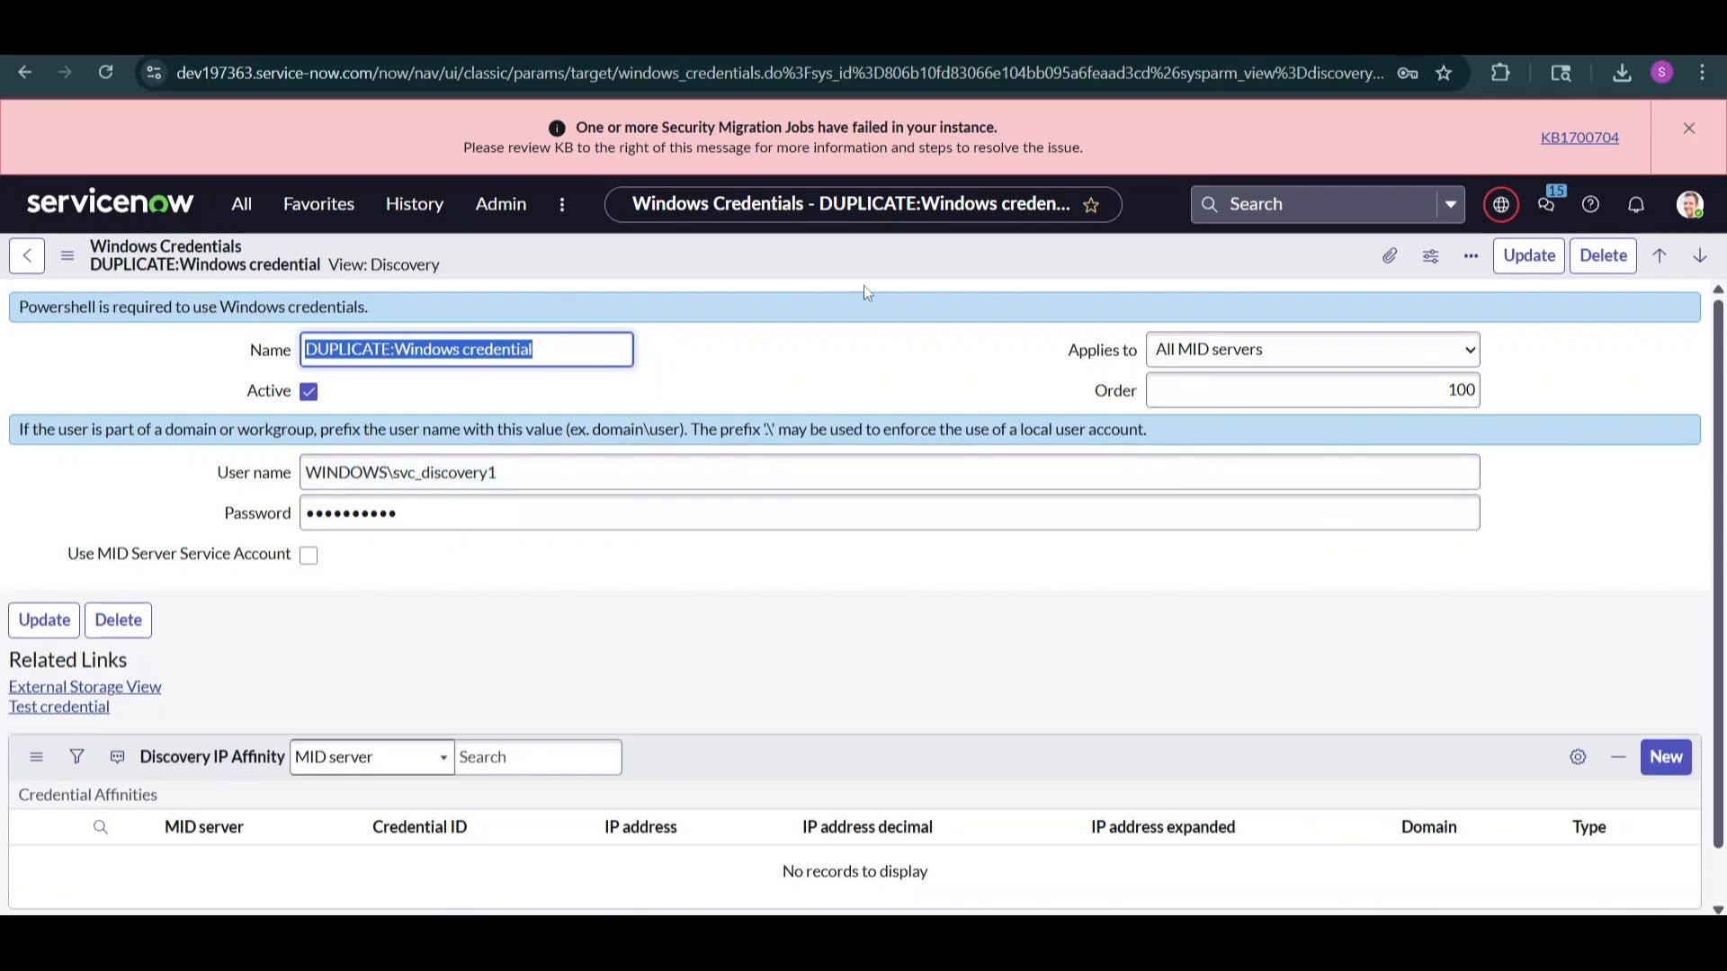
pyautogui.click(94, 708)
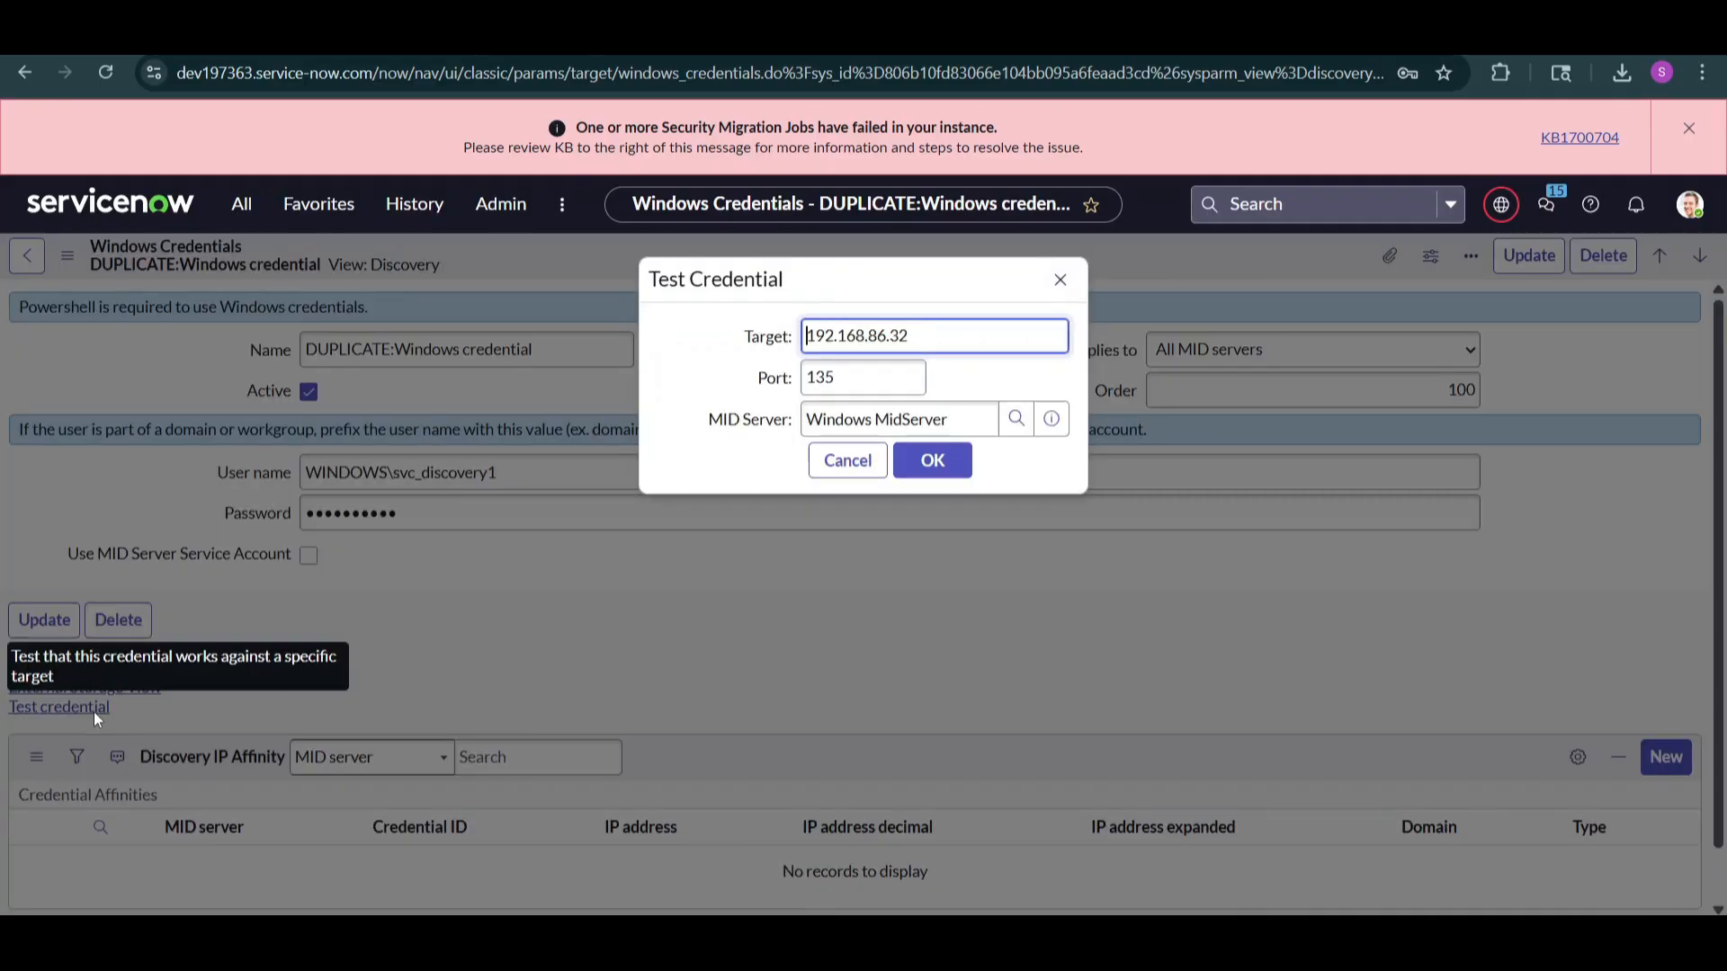
pyautogui.click(935, 463)
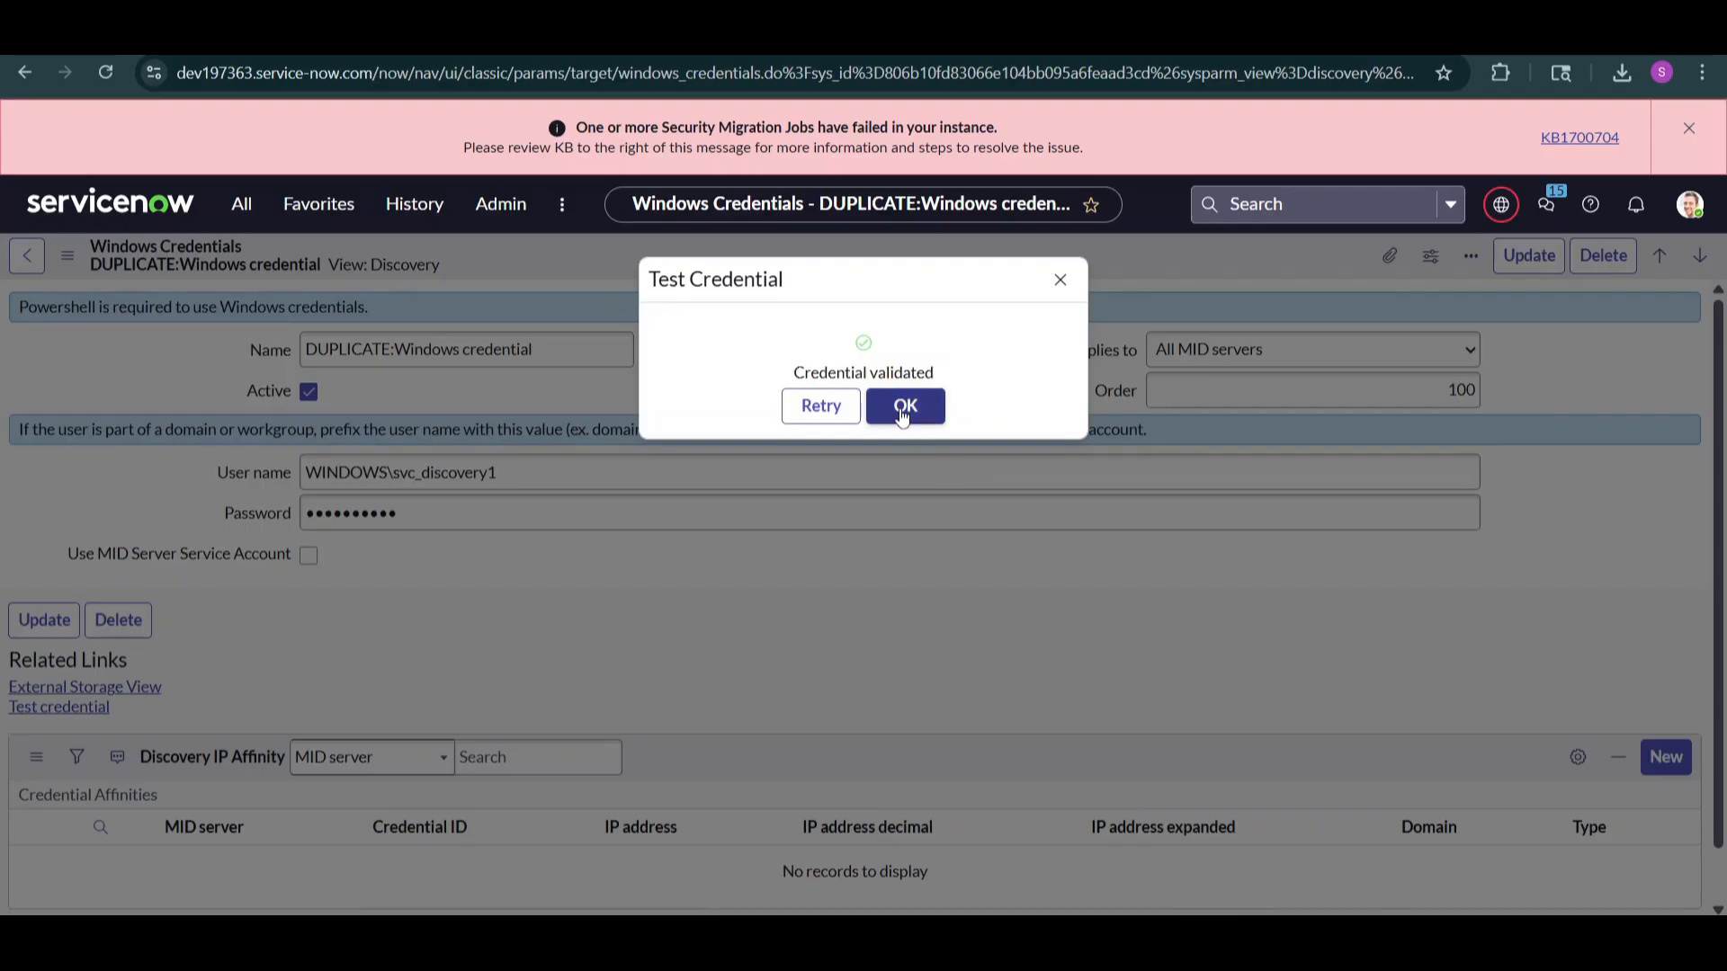
pyautogui.click(1060, 279)
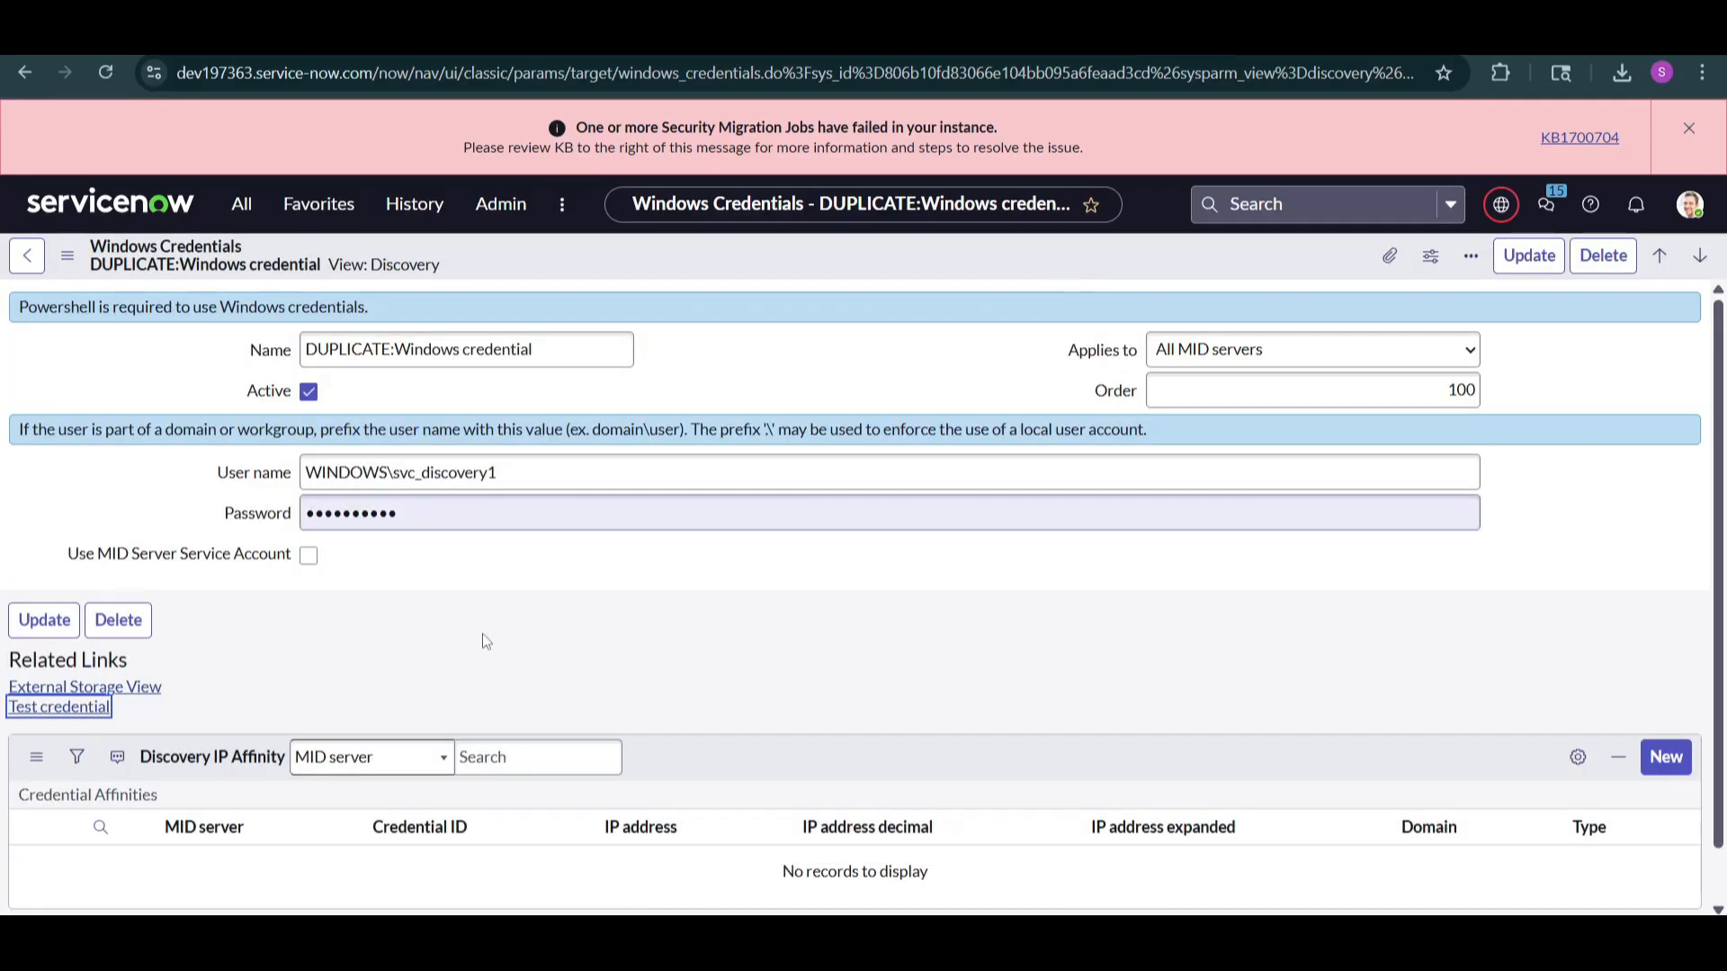
# Open the Discovery Schedules and run a Quick Discovery on 192.168.86.32 with Windows MidServer
pyautogui.click(241, 204)
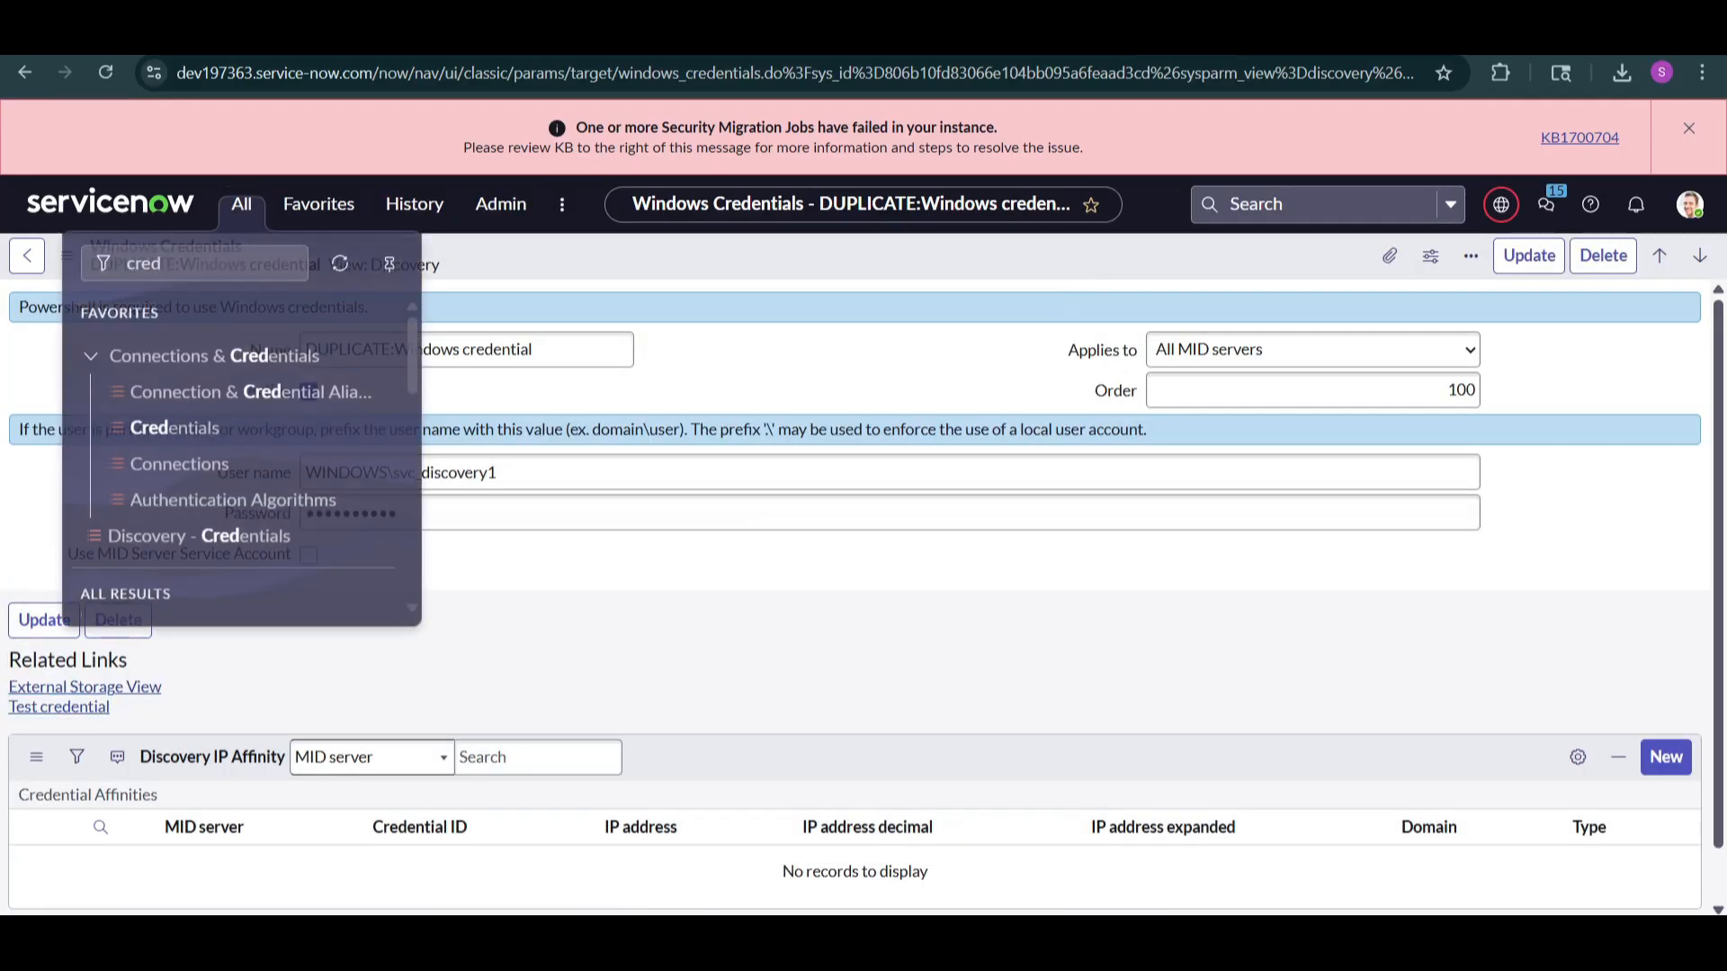
pyautogui.write('discovery')
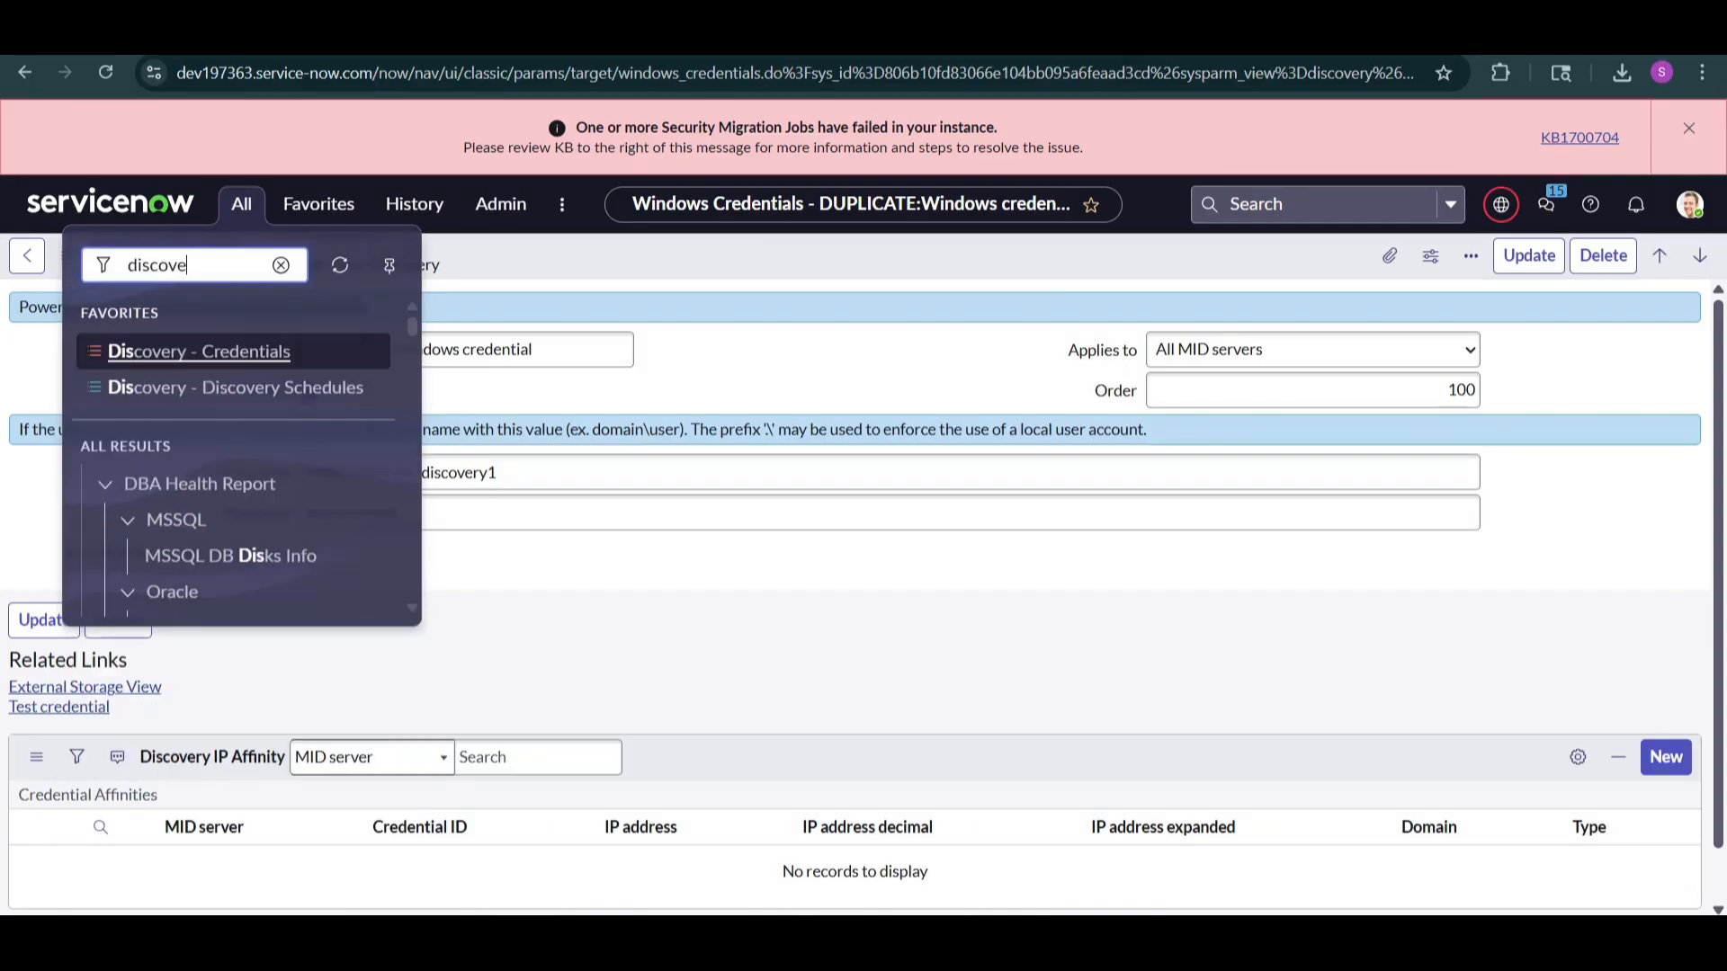
pyautogui.write(' s')
pyautogui.click(236, 350)
pyautogui.click(1497, 261)
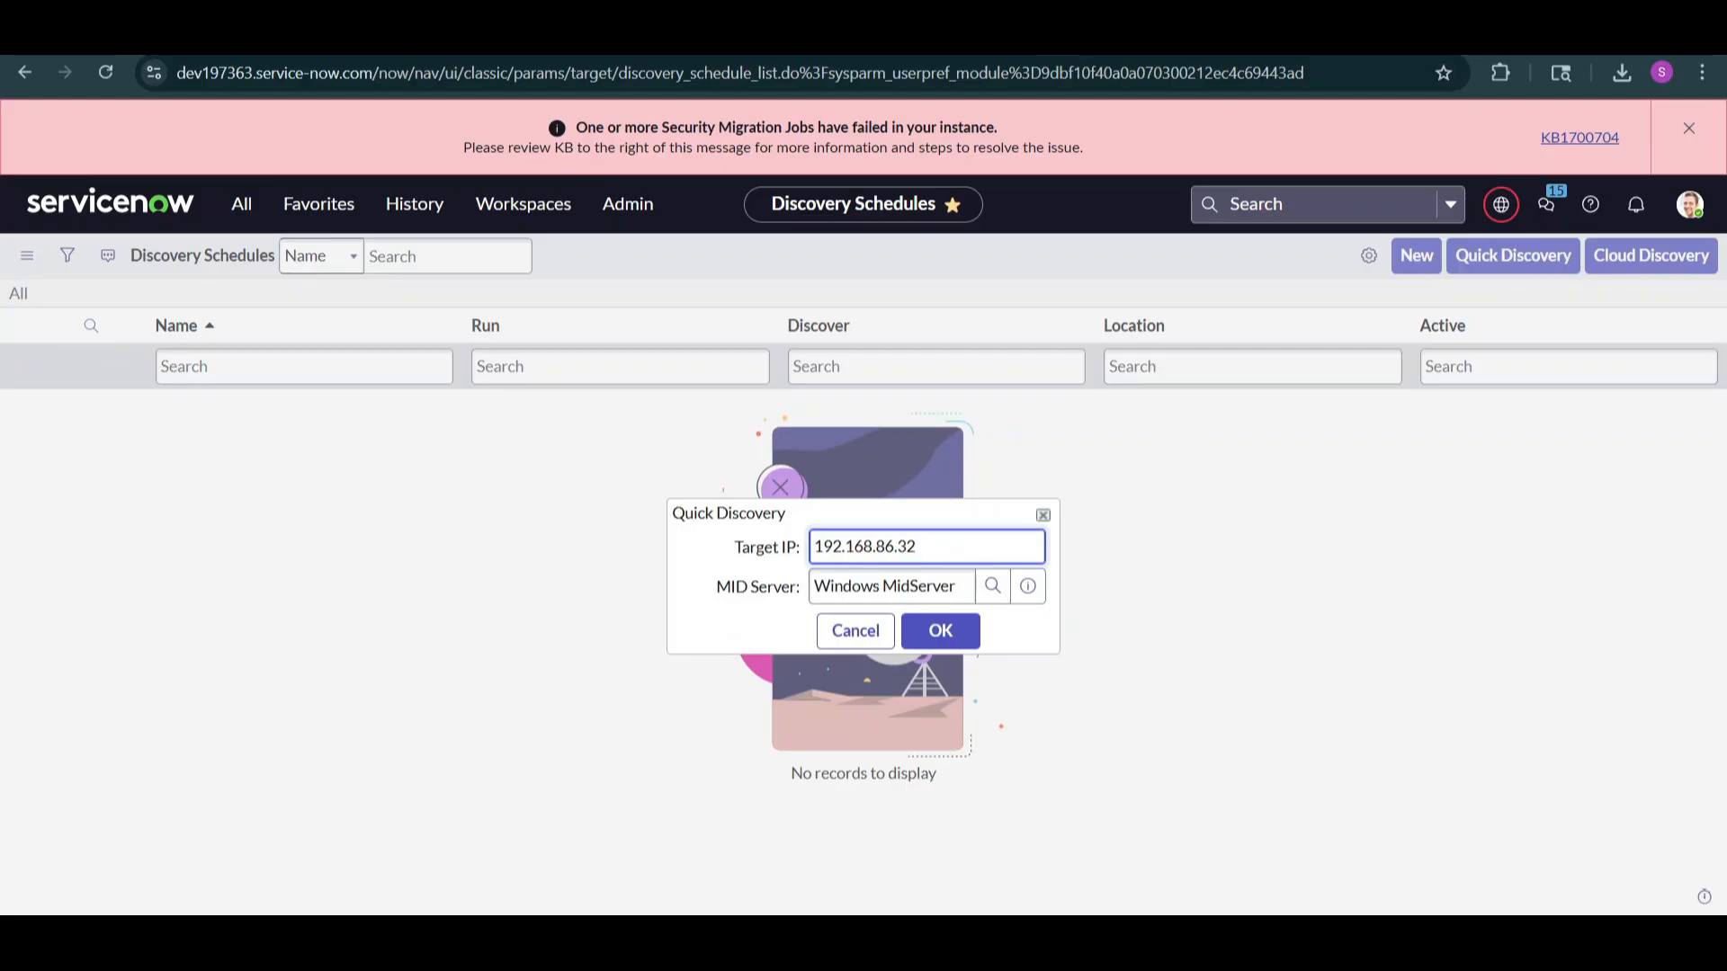
pyautogui.click(936, 634)
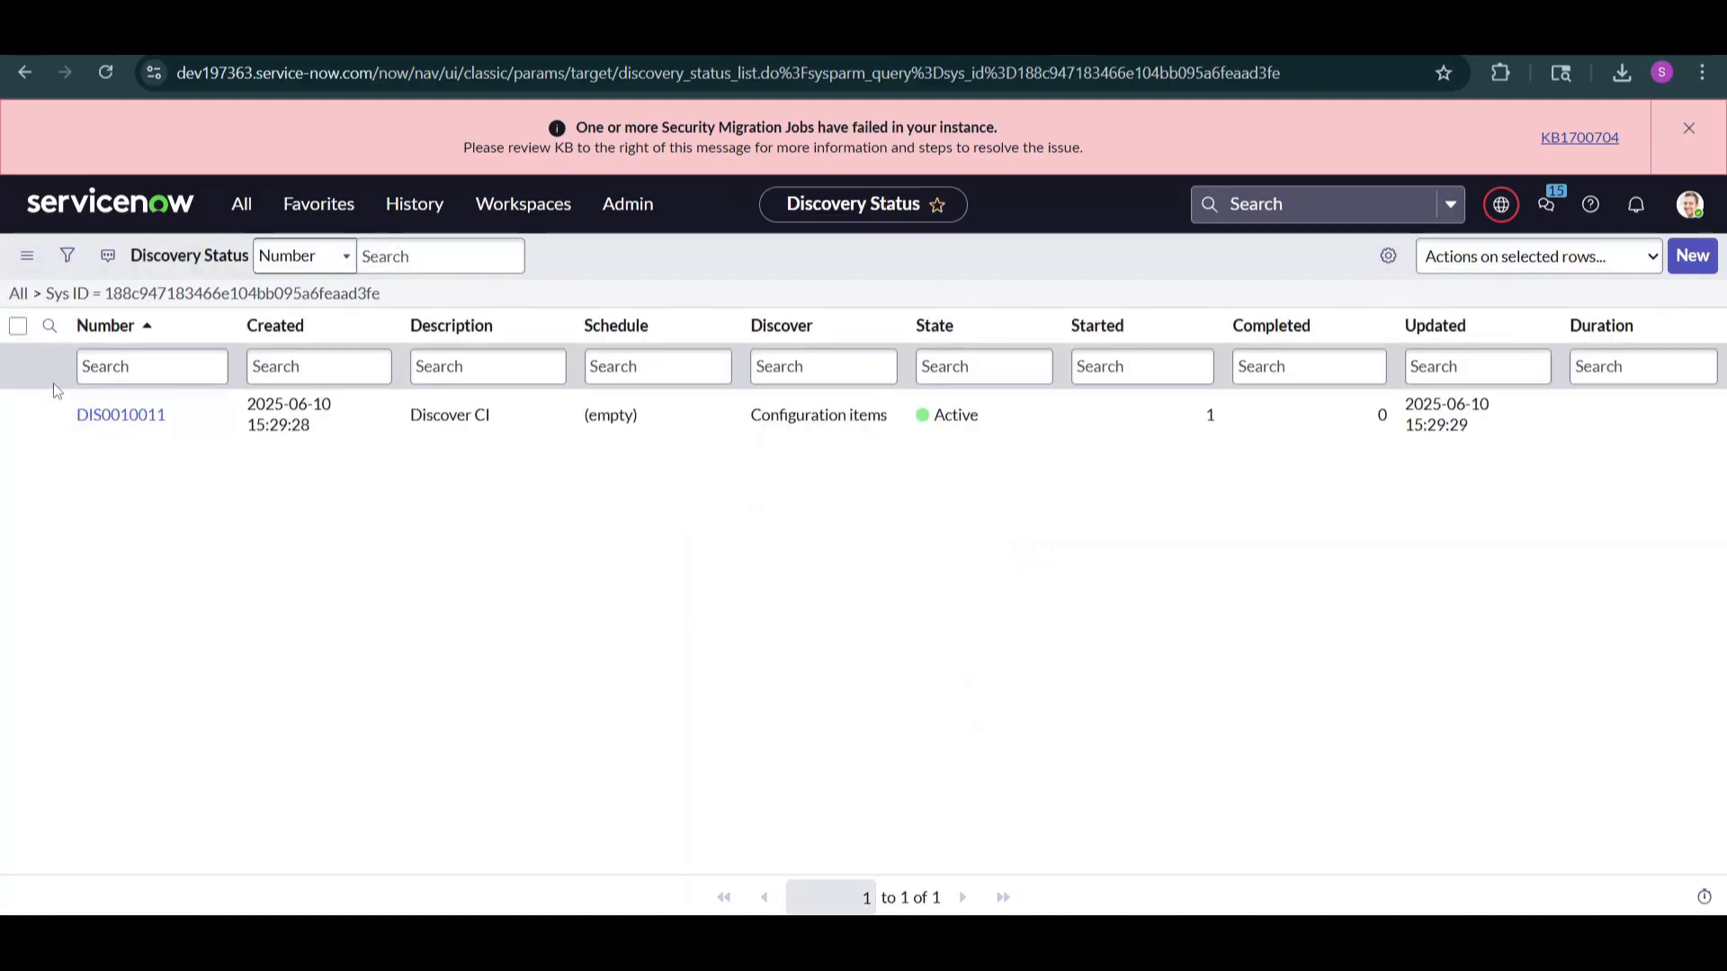
# Open the new Discovery Status record and follow the run's progress in its ECC Queue, refreshing it repeatedly
pyautogui.click(121, 415)
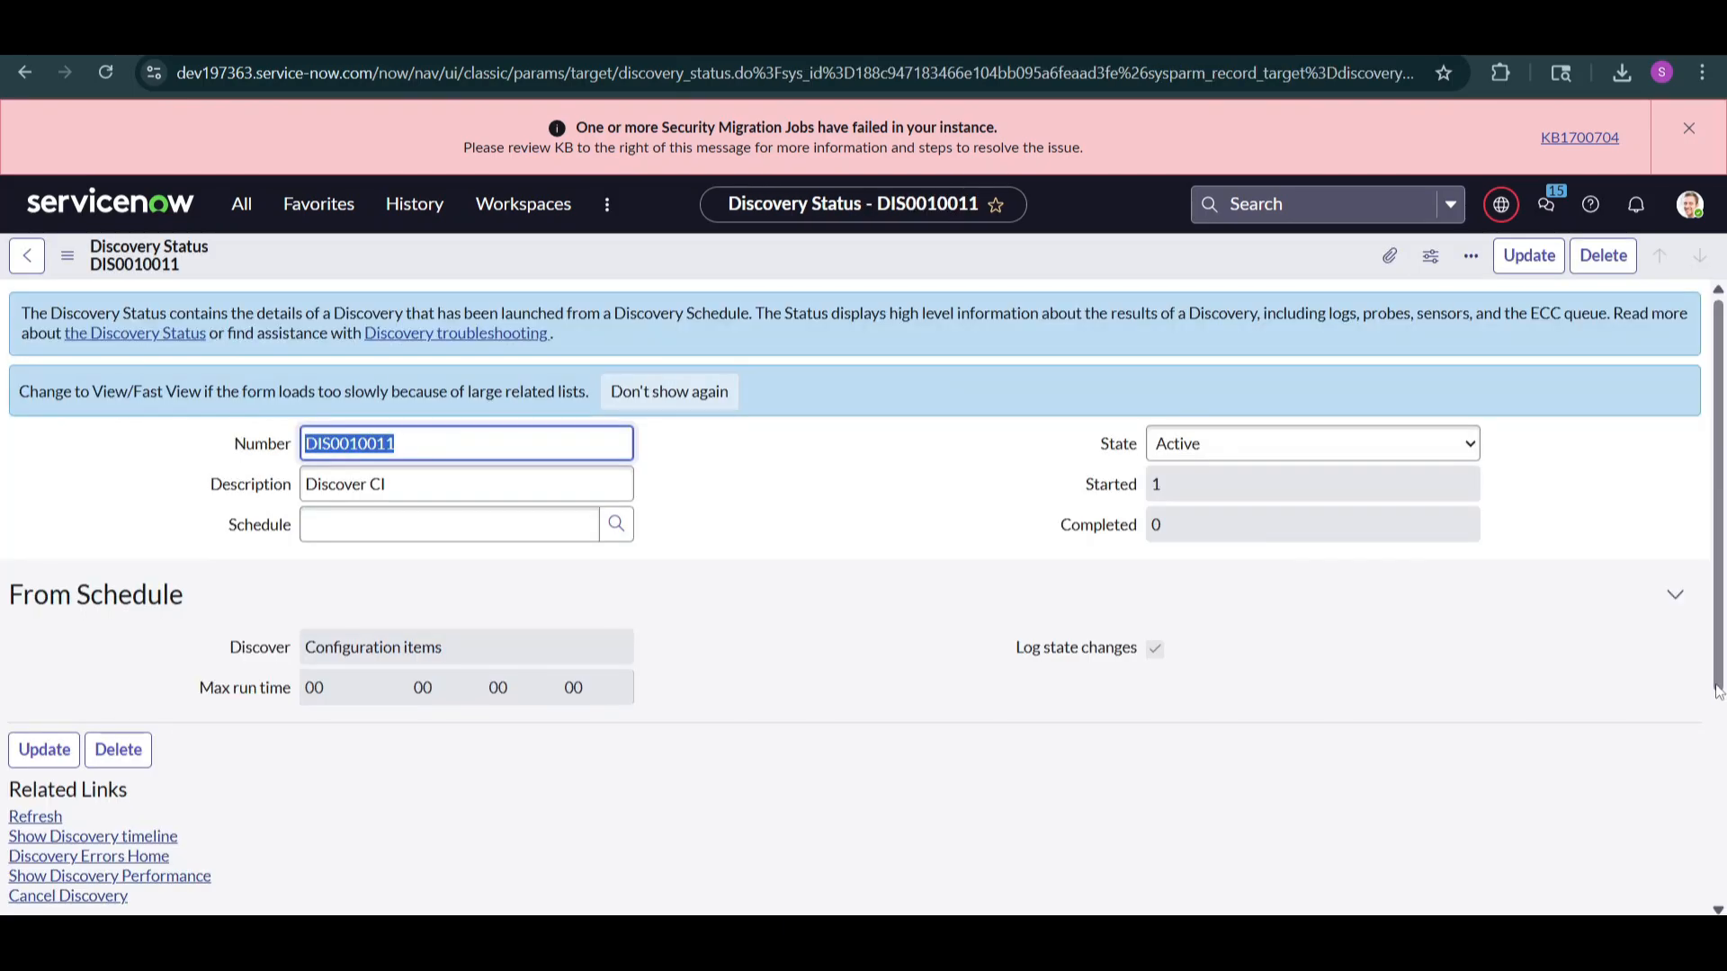
pyautogui.moveTo(1718, 690); pyautogui.dragTo(1718, 868)
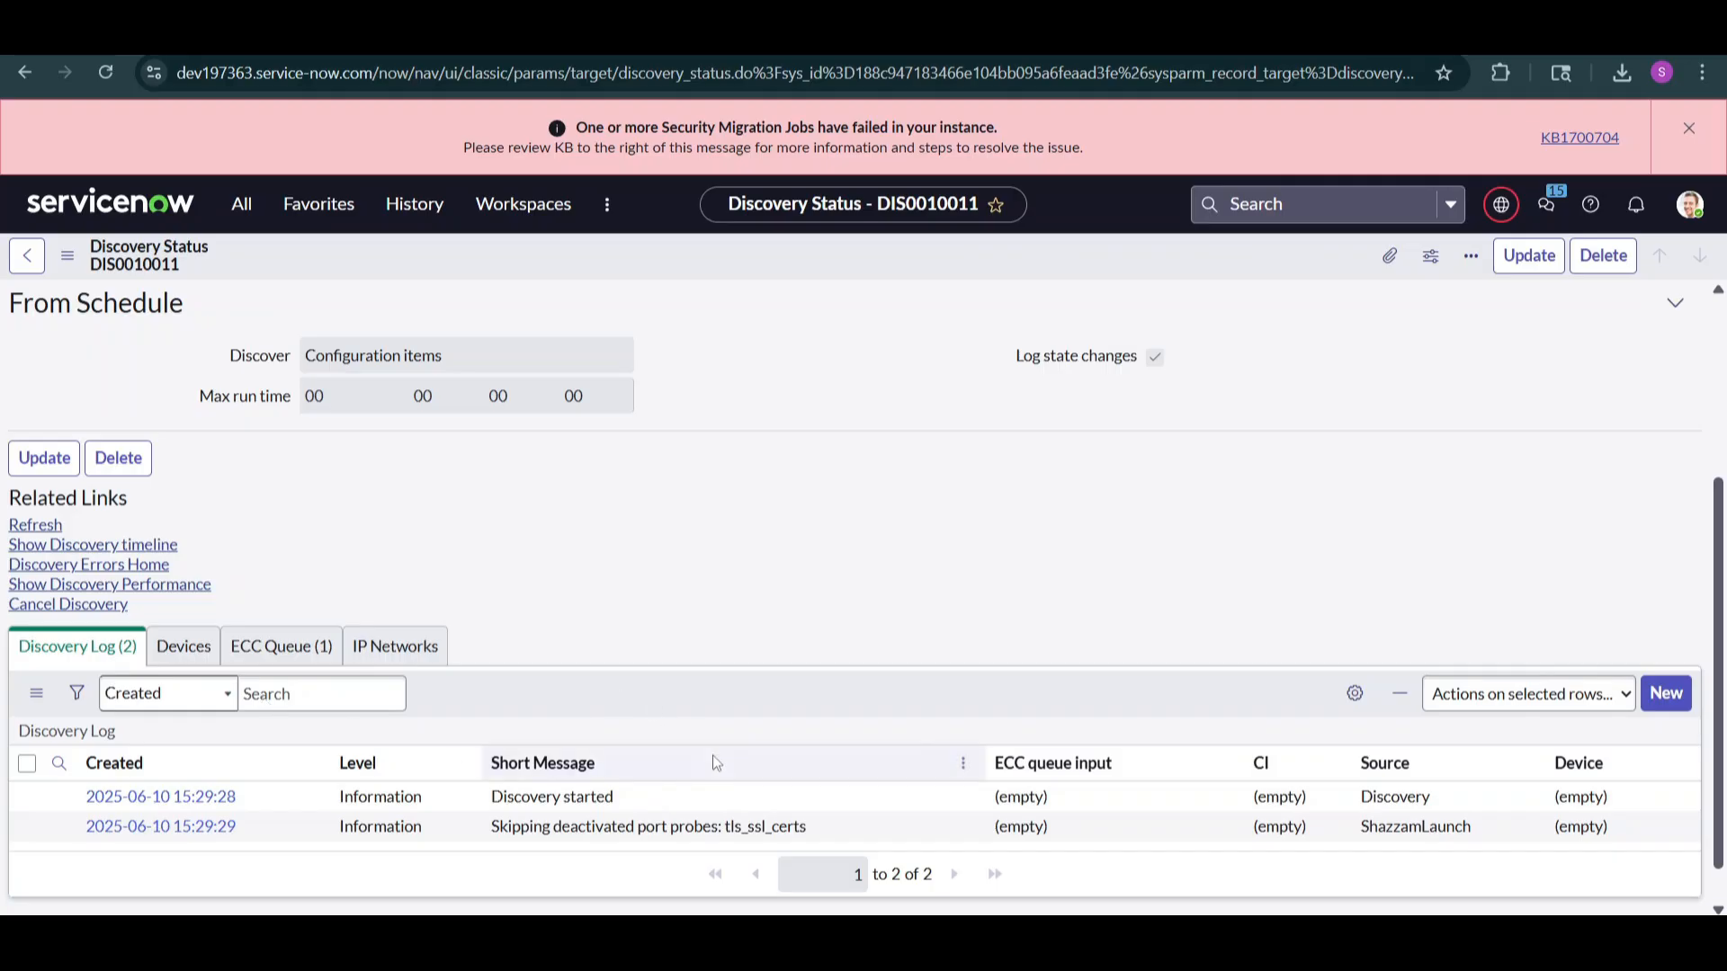
pyautogui.click(306, 648)
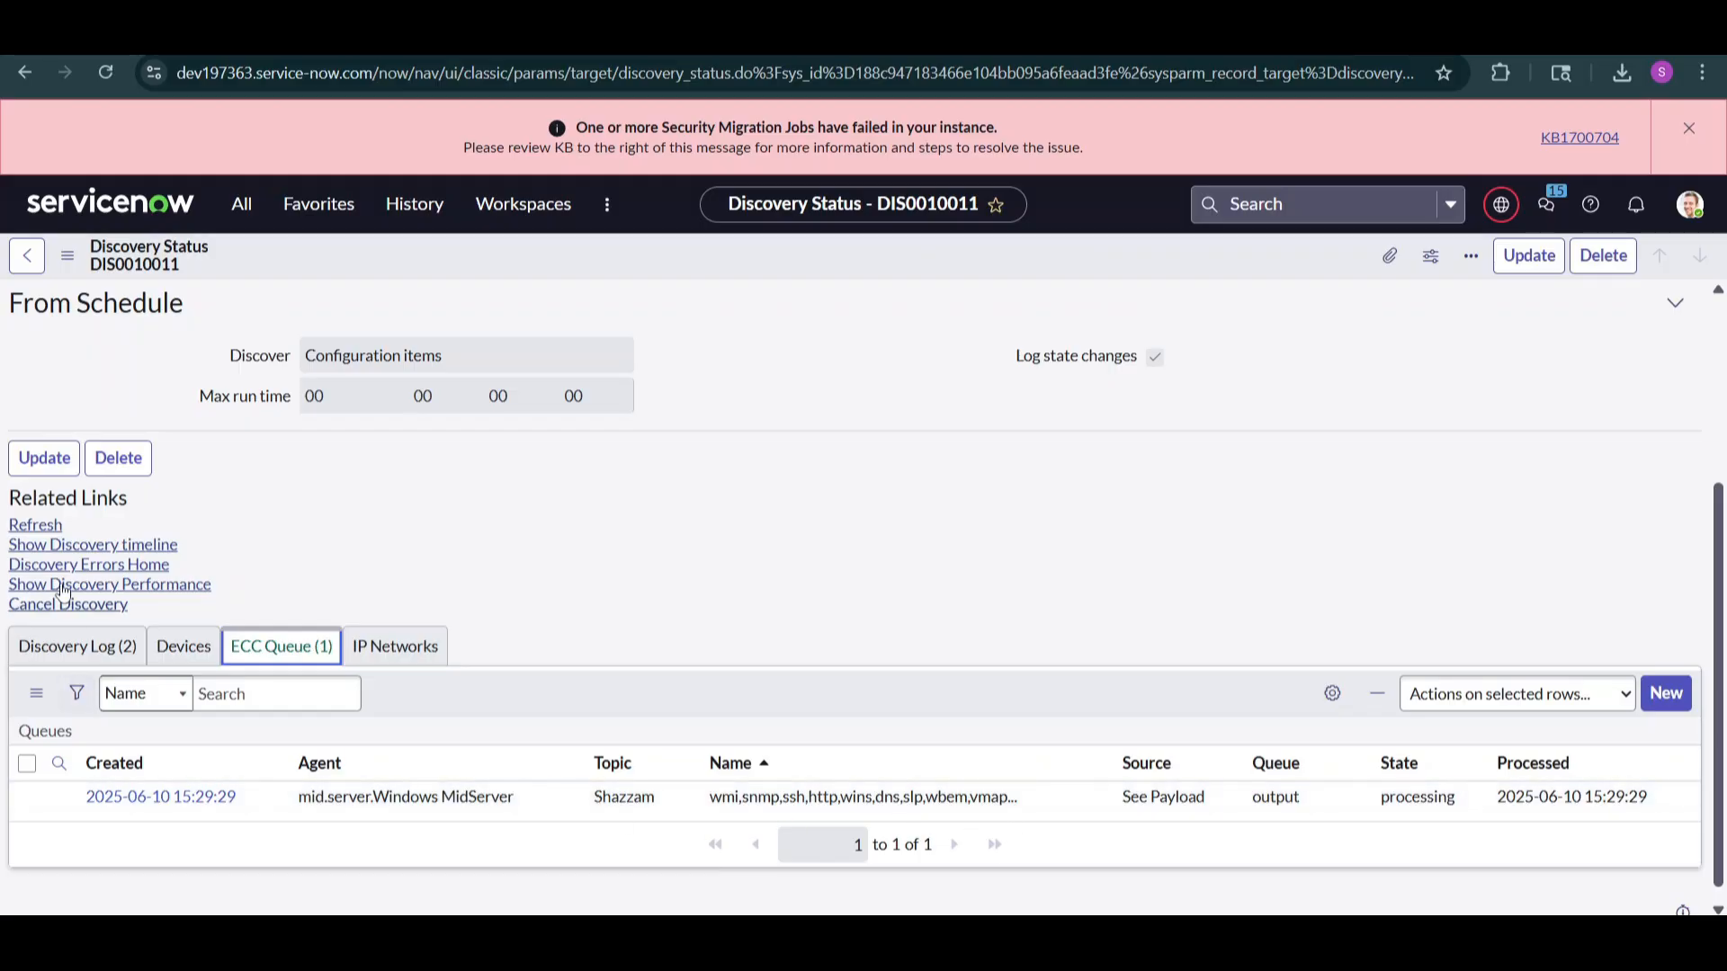
pyautogui.click(34, 524)
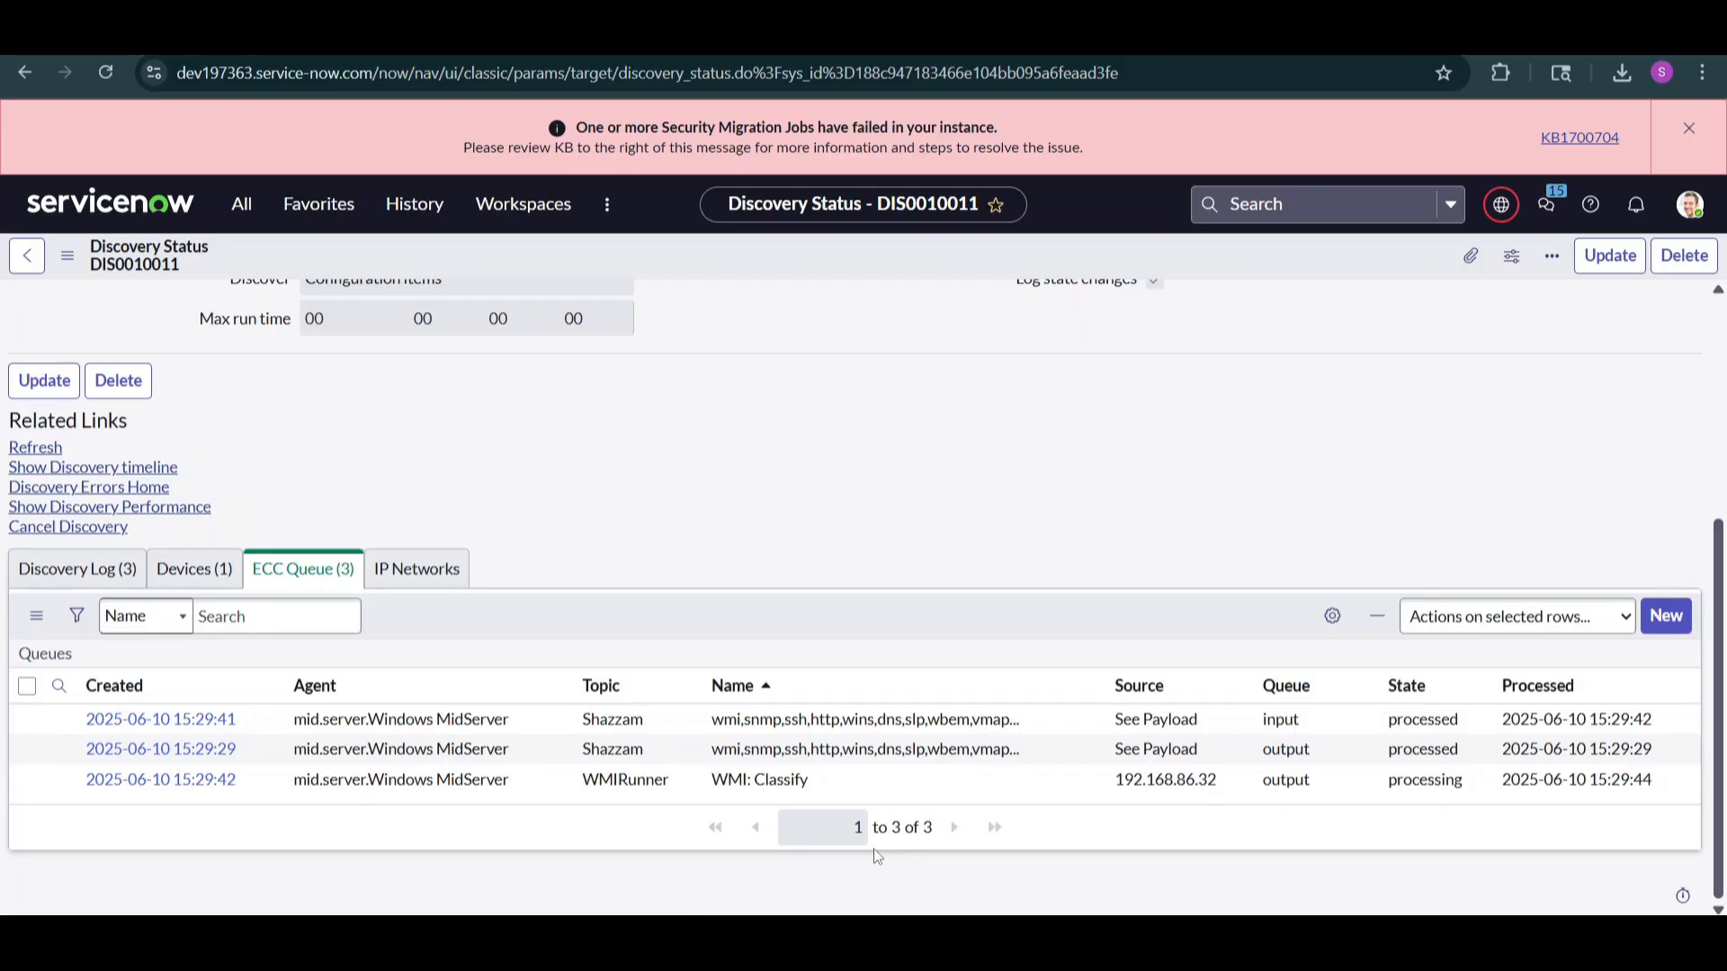
pyautogui.click(36, 447)
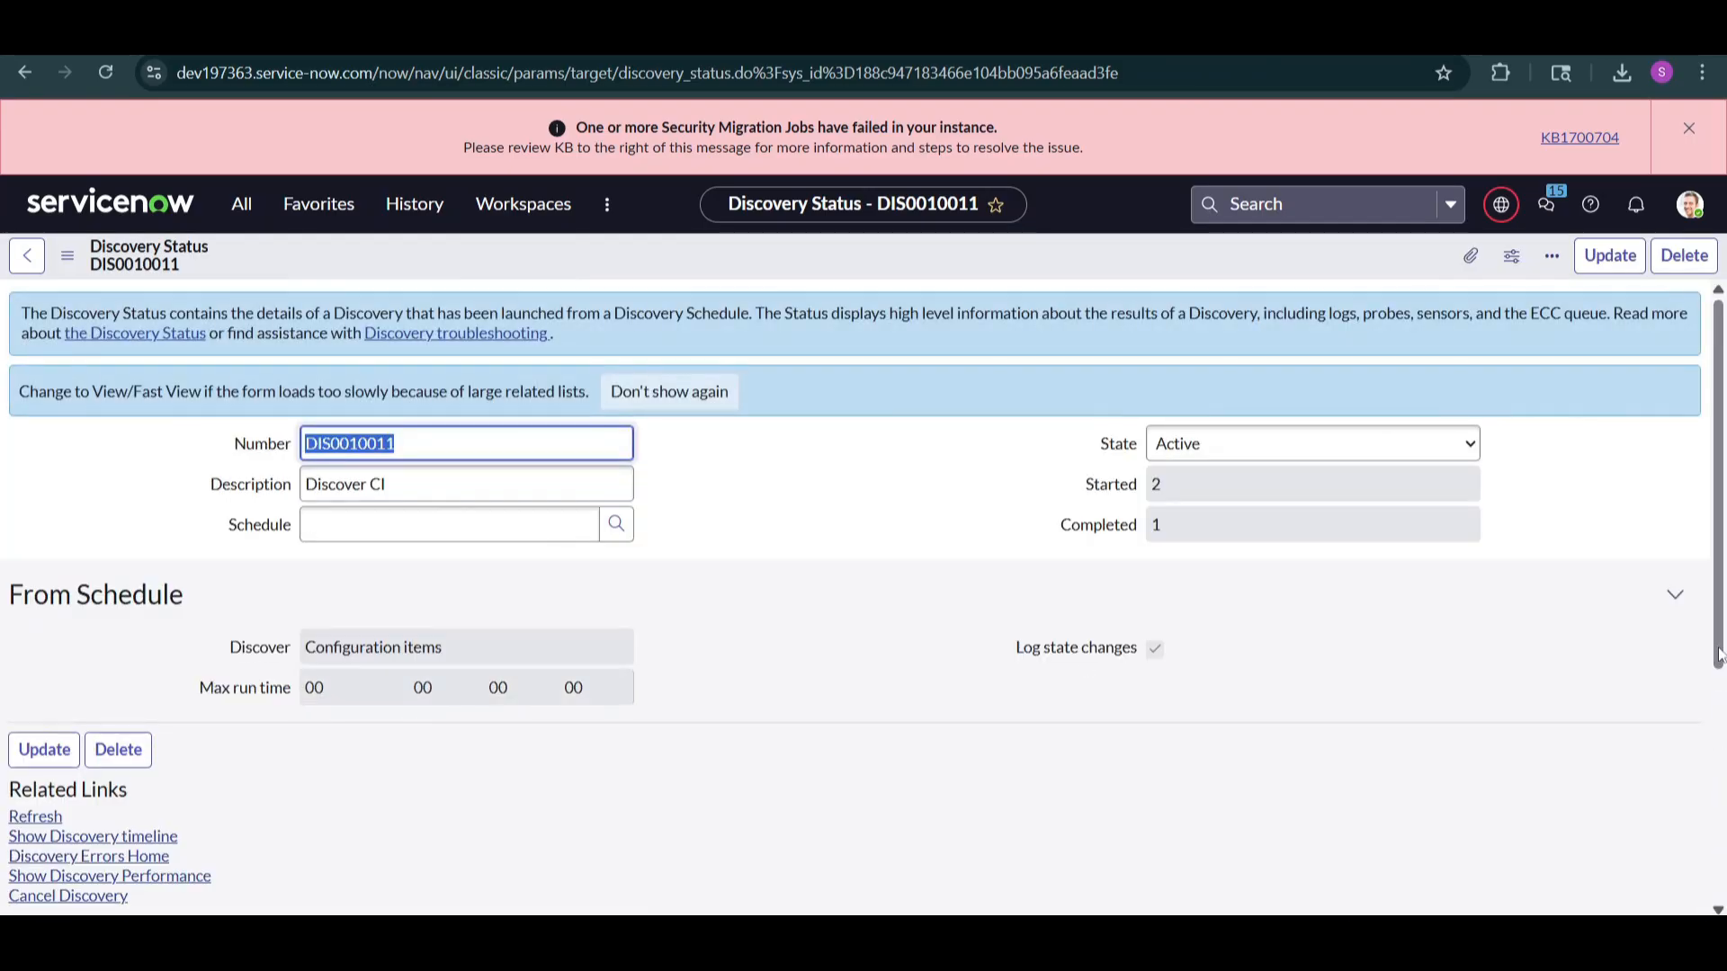
pyautogui.moveTo(1719, 656); pyautogui.dragTo(1720, 887)
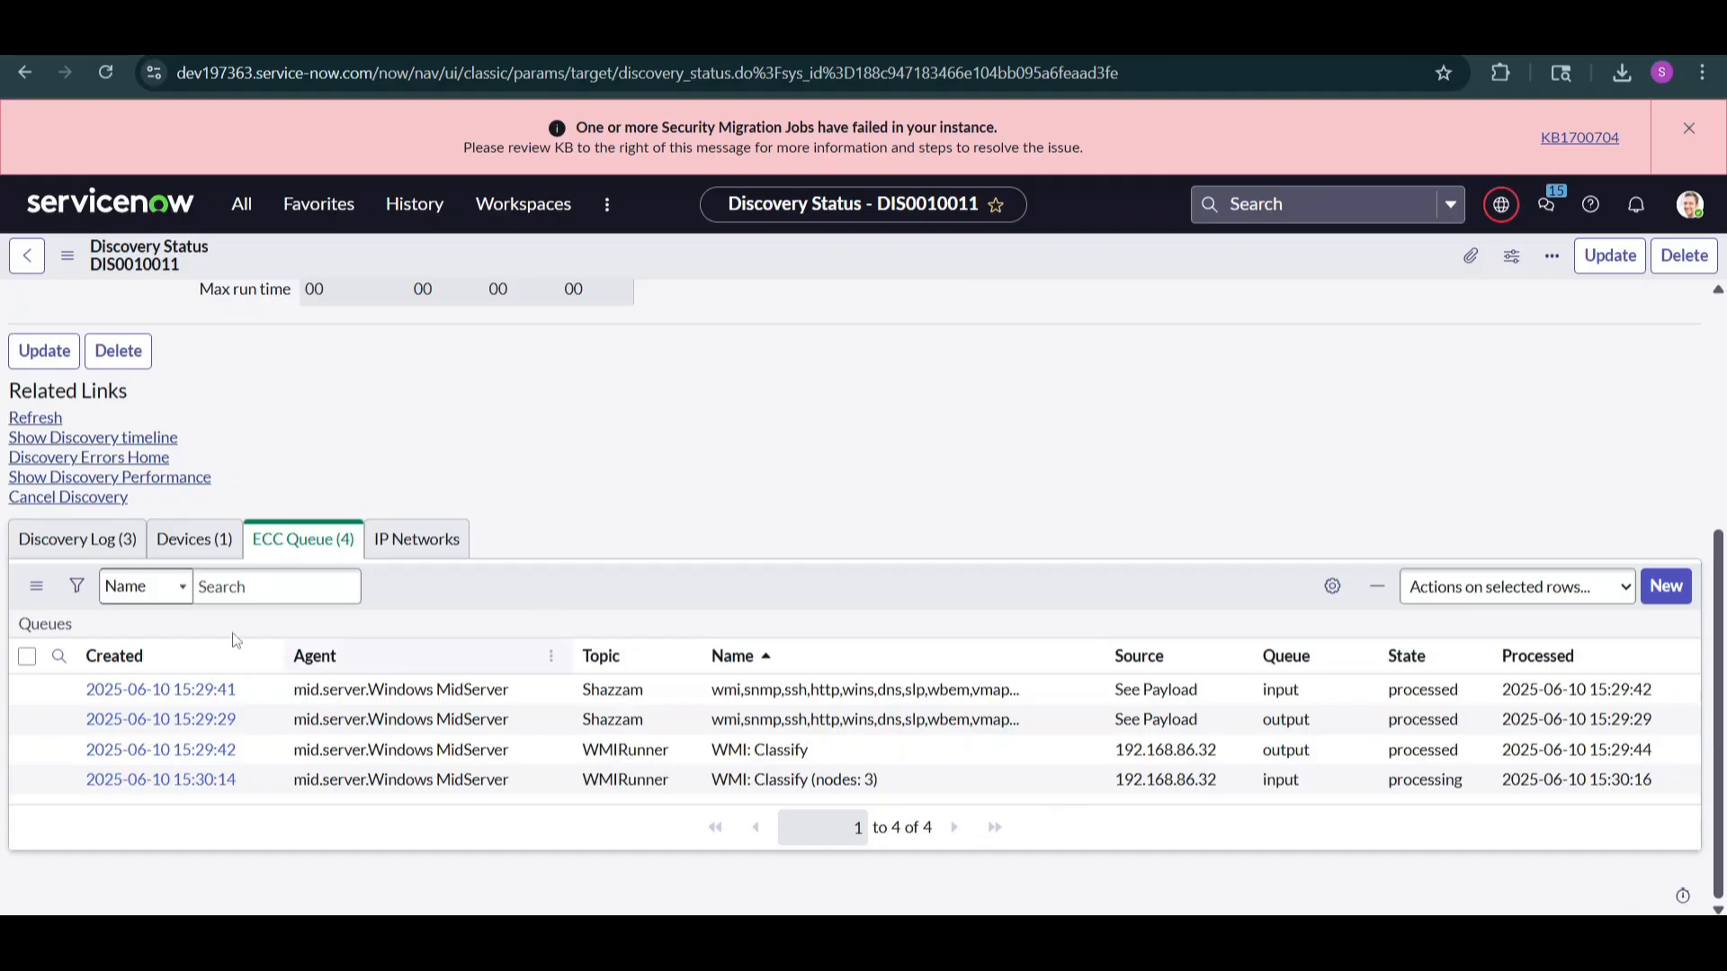
pyautogui.click(42, 419)
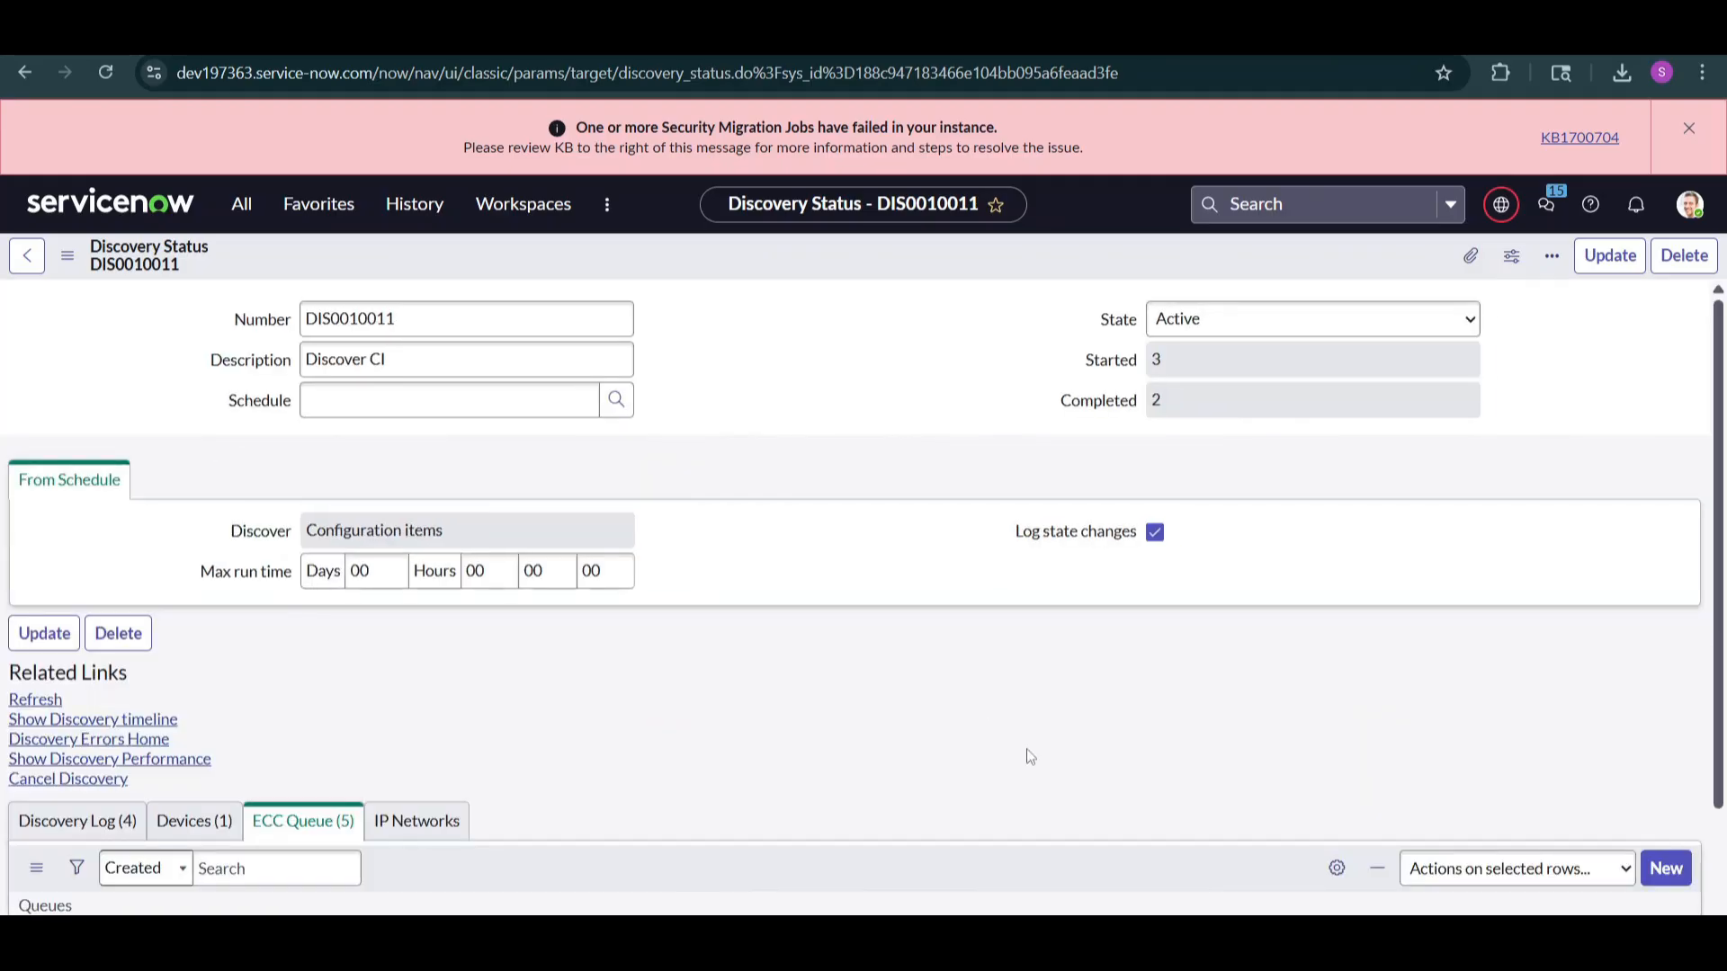
pyautogui.scroll(-3, 1720, 634)
pyautogui.scroll(-2, 1719, 634)
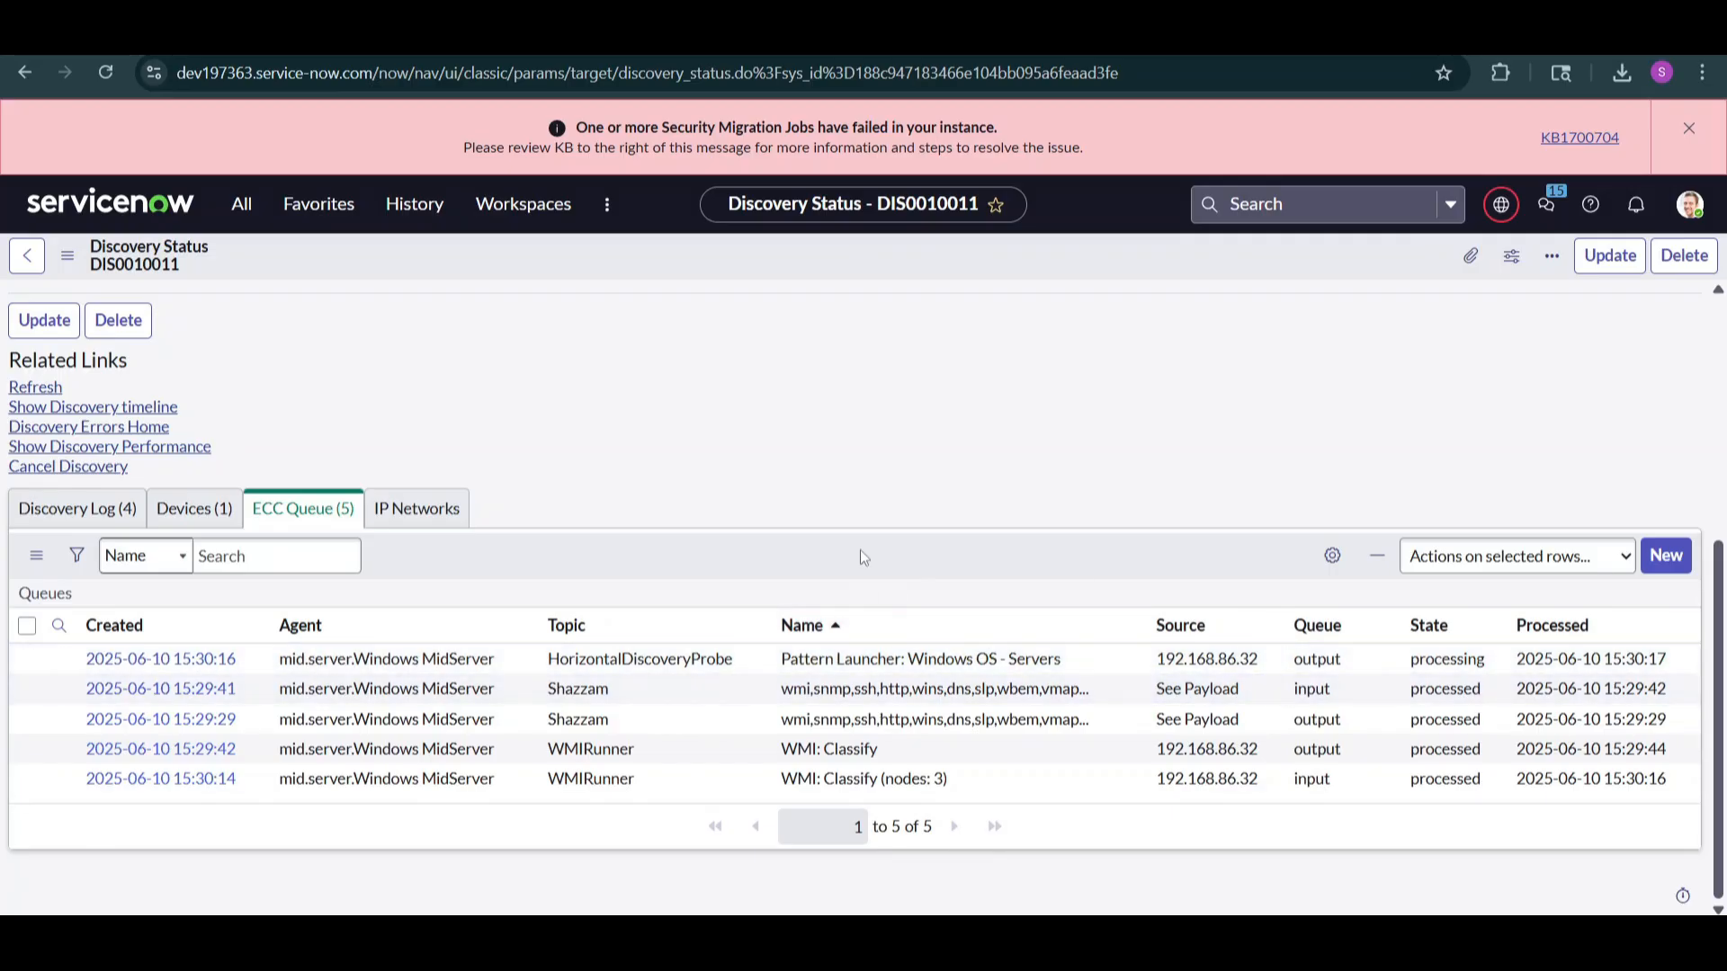
# Examine the run's Discovery Log and Devices, and open the Windows - Classify probe of the scanned device
pyautogui.click(78, 508)
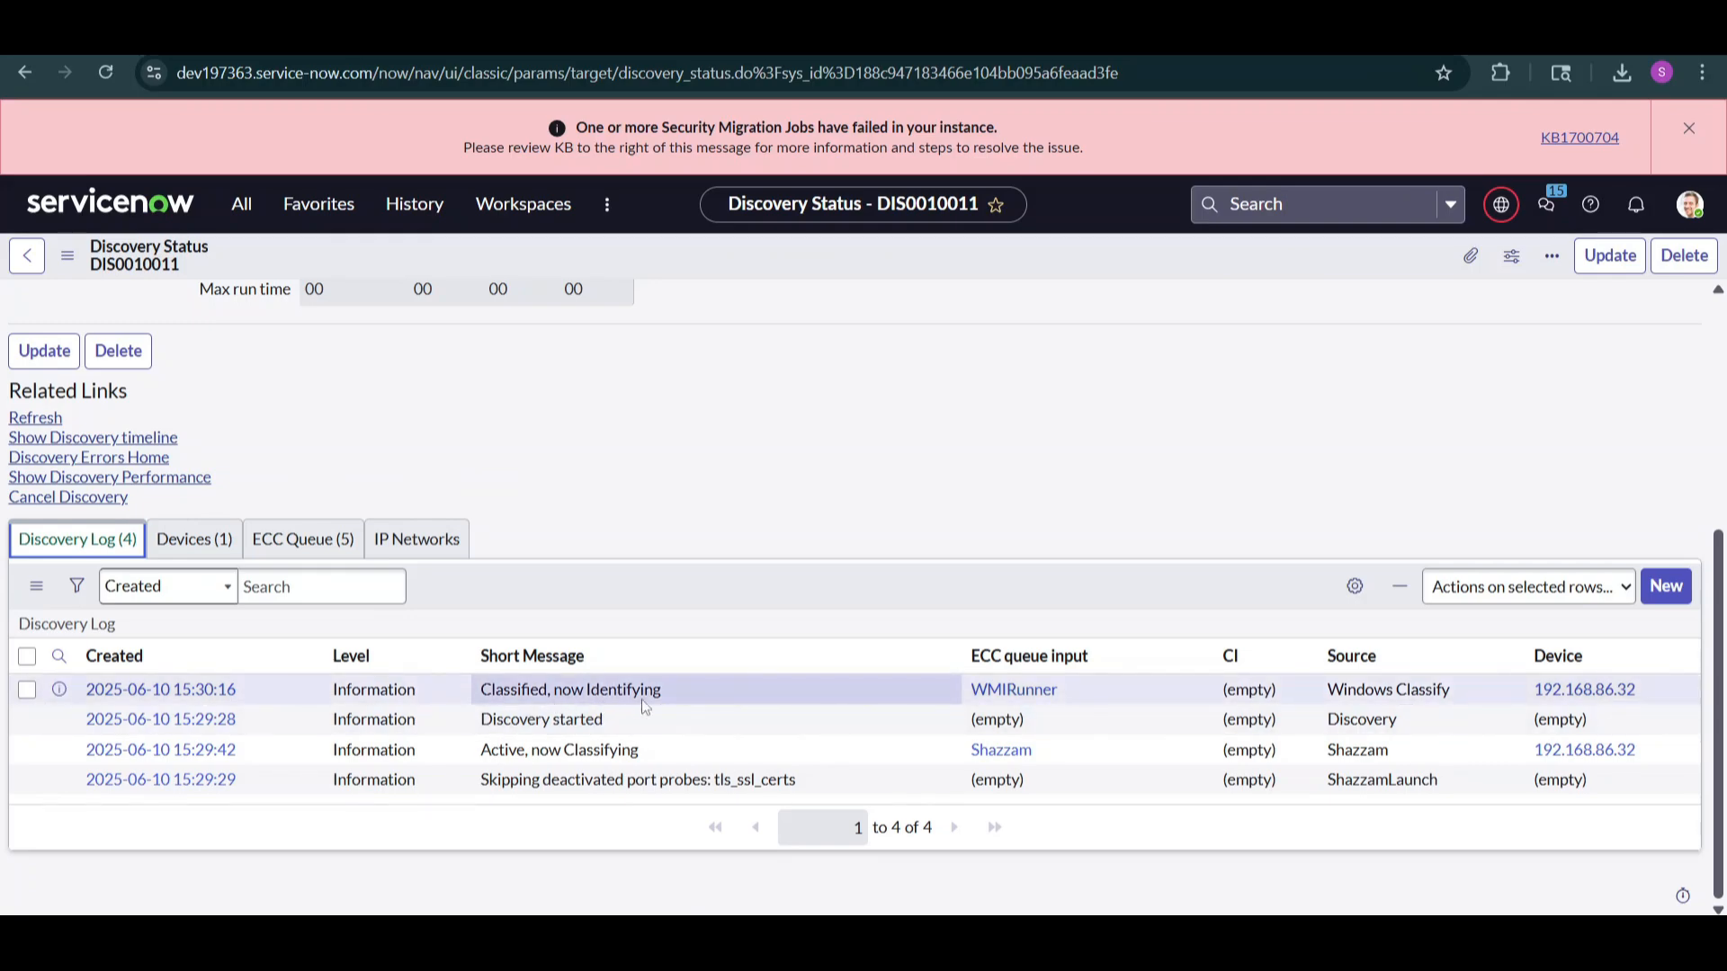
pyautogui.click(190, 562)
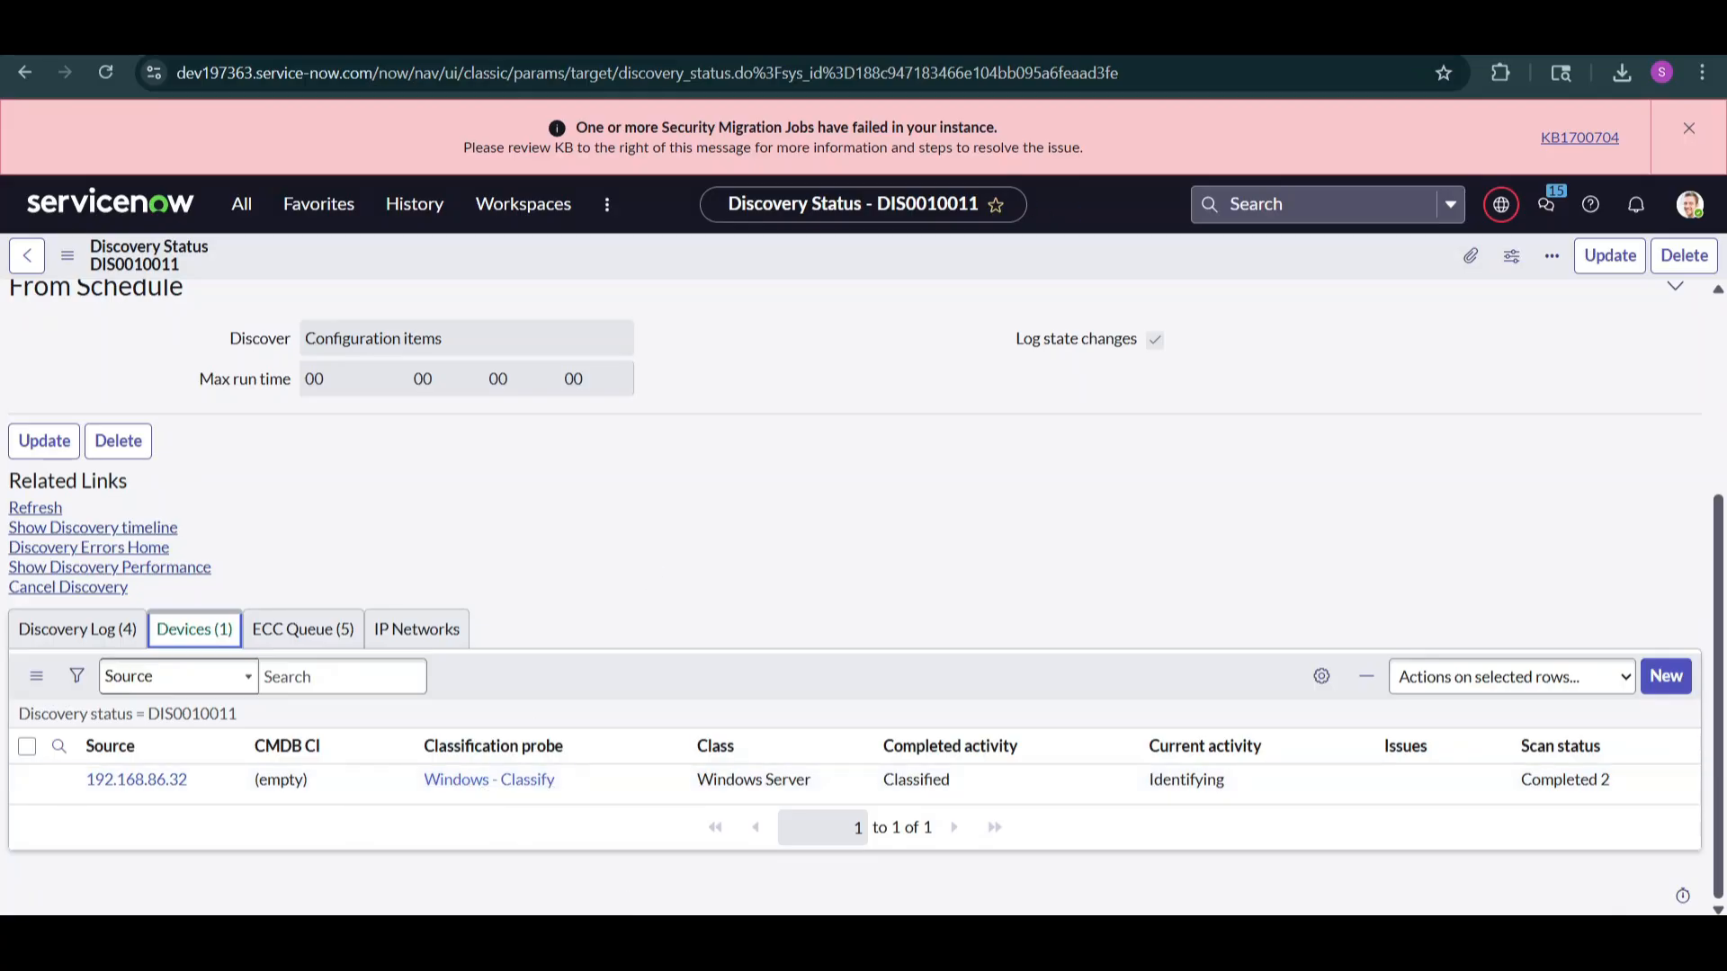
pyautogui.click(485, 781)
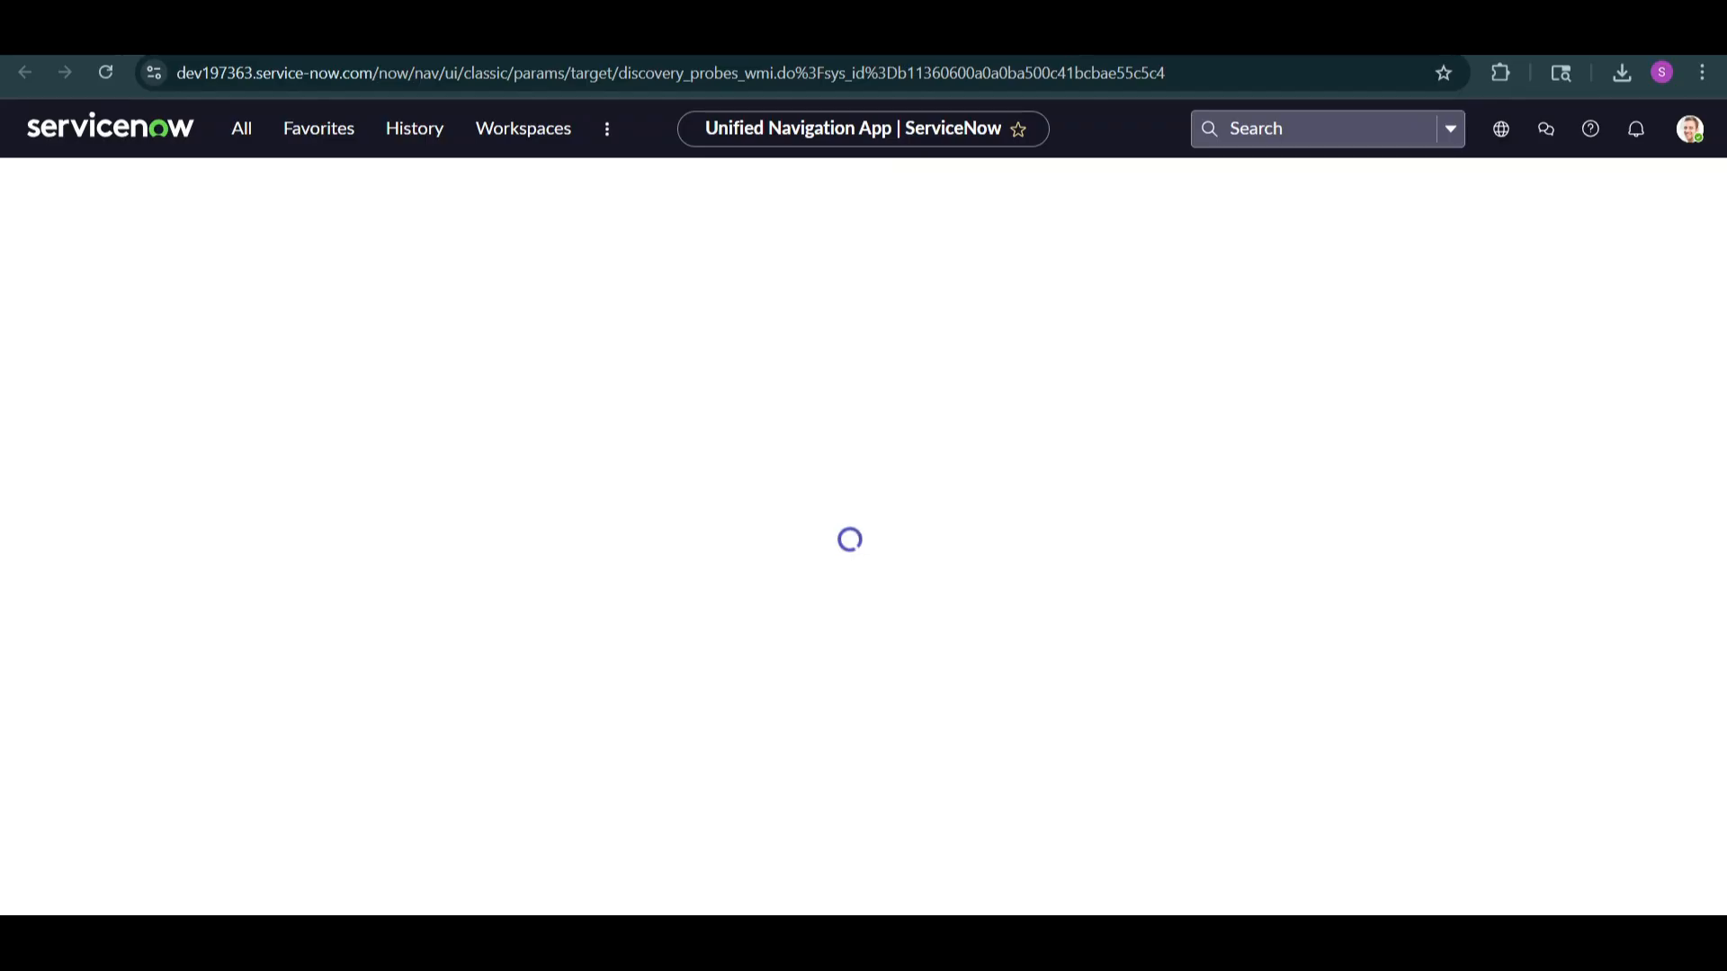
pyautogui.click(240, 131)
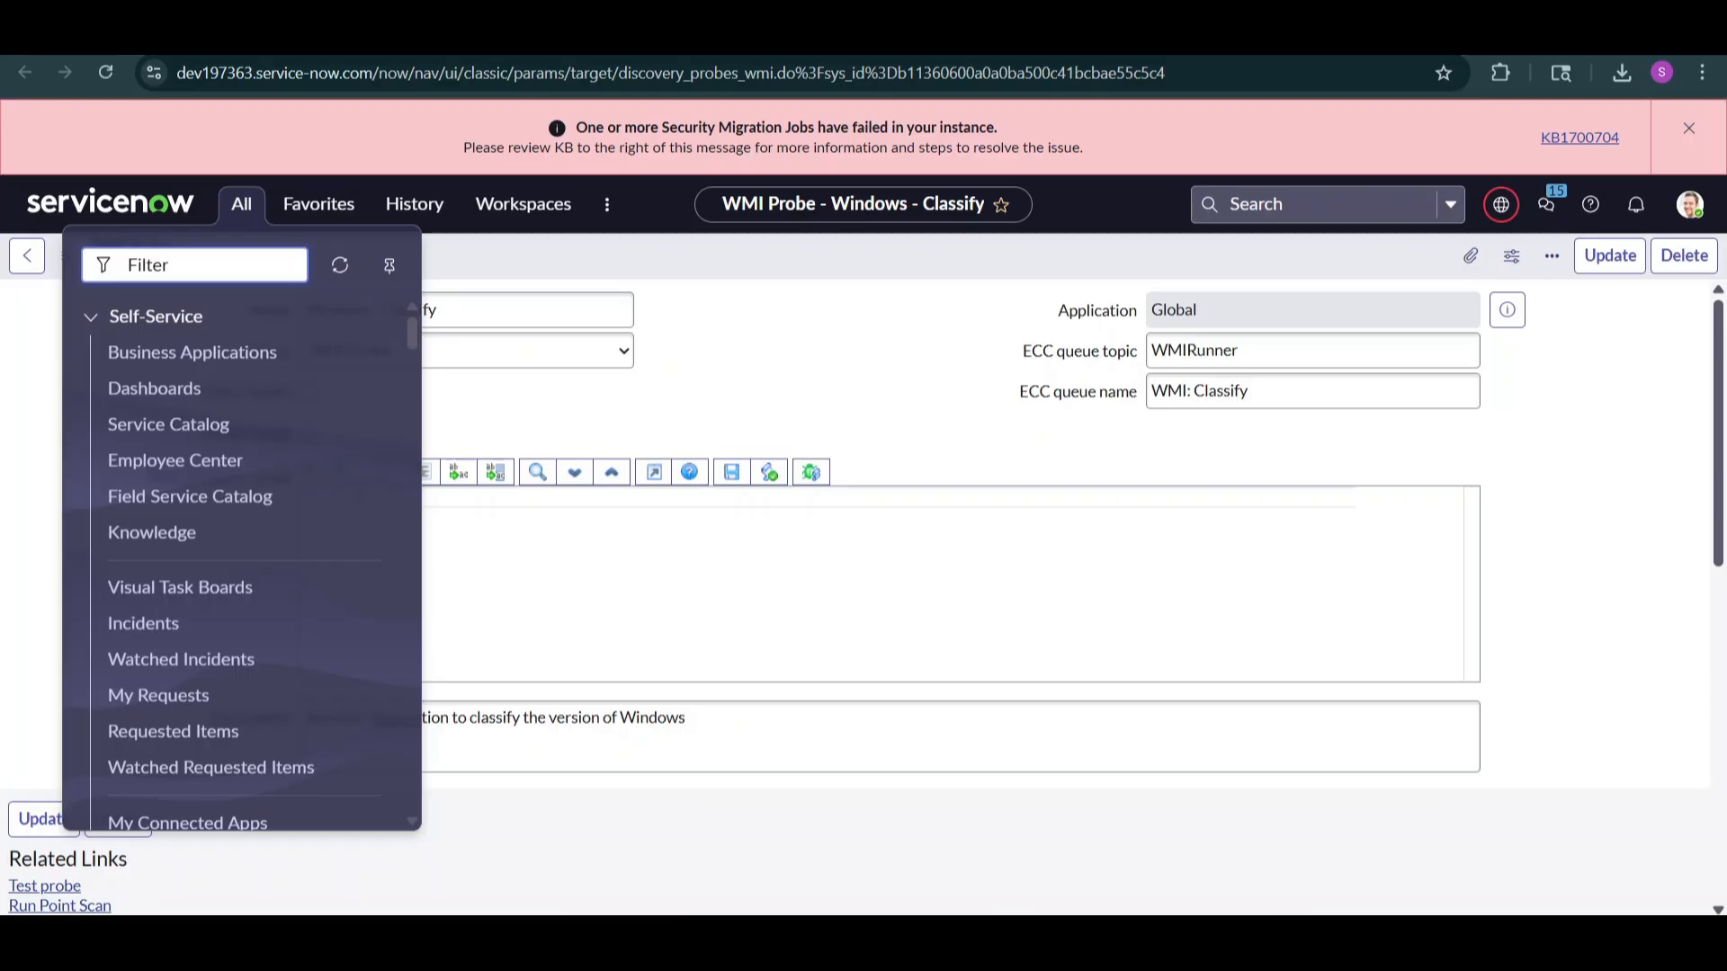
pyautogui.write('wind')
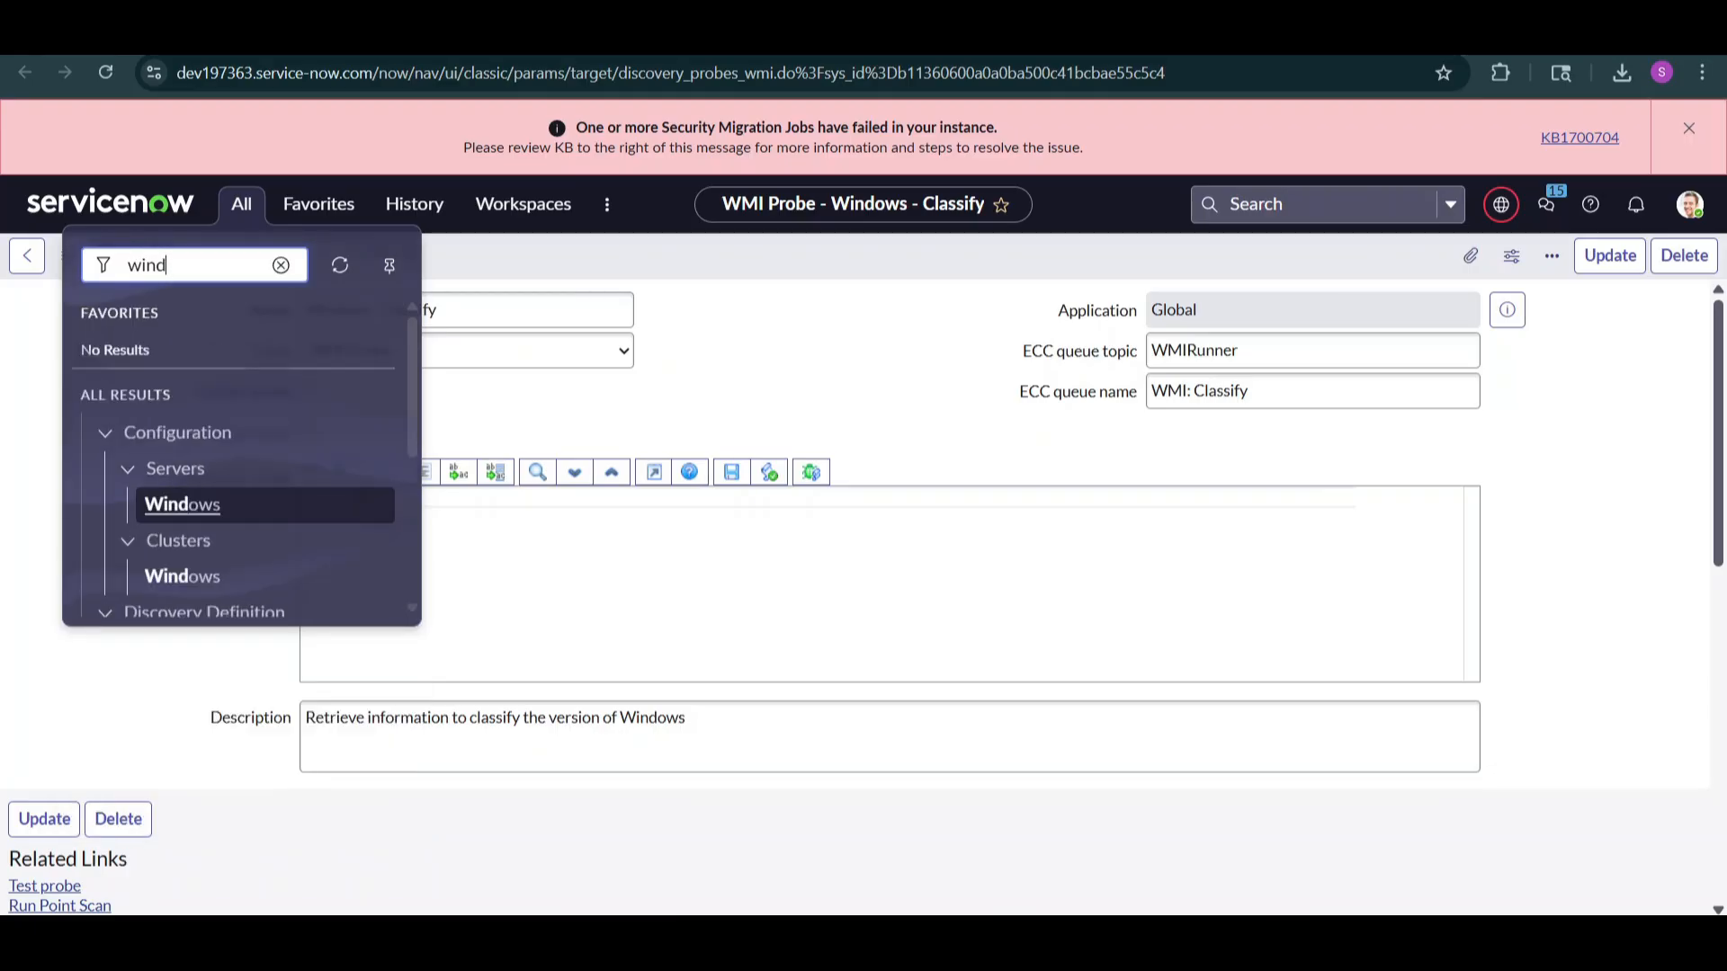
pyautogui.press('BackSpace')
pyautogui.press('BackSpace')
pyautogui.press('BackSpace')
pyautogui.press('BackSpace')
pyautogui.write('ci')
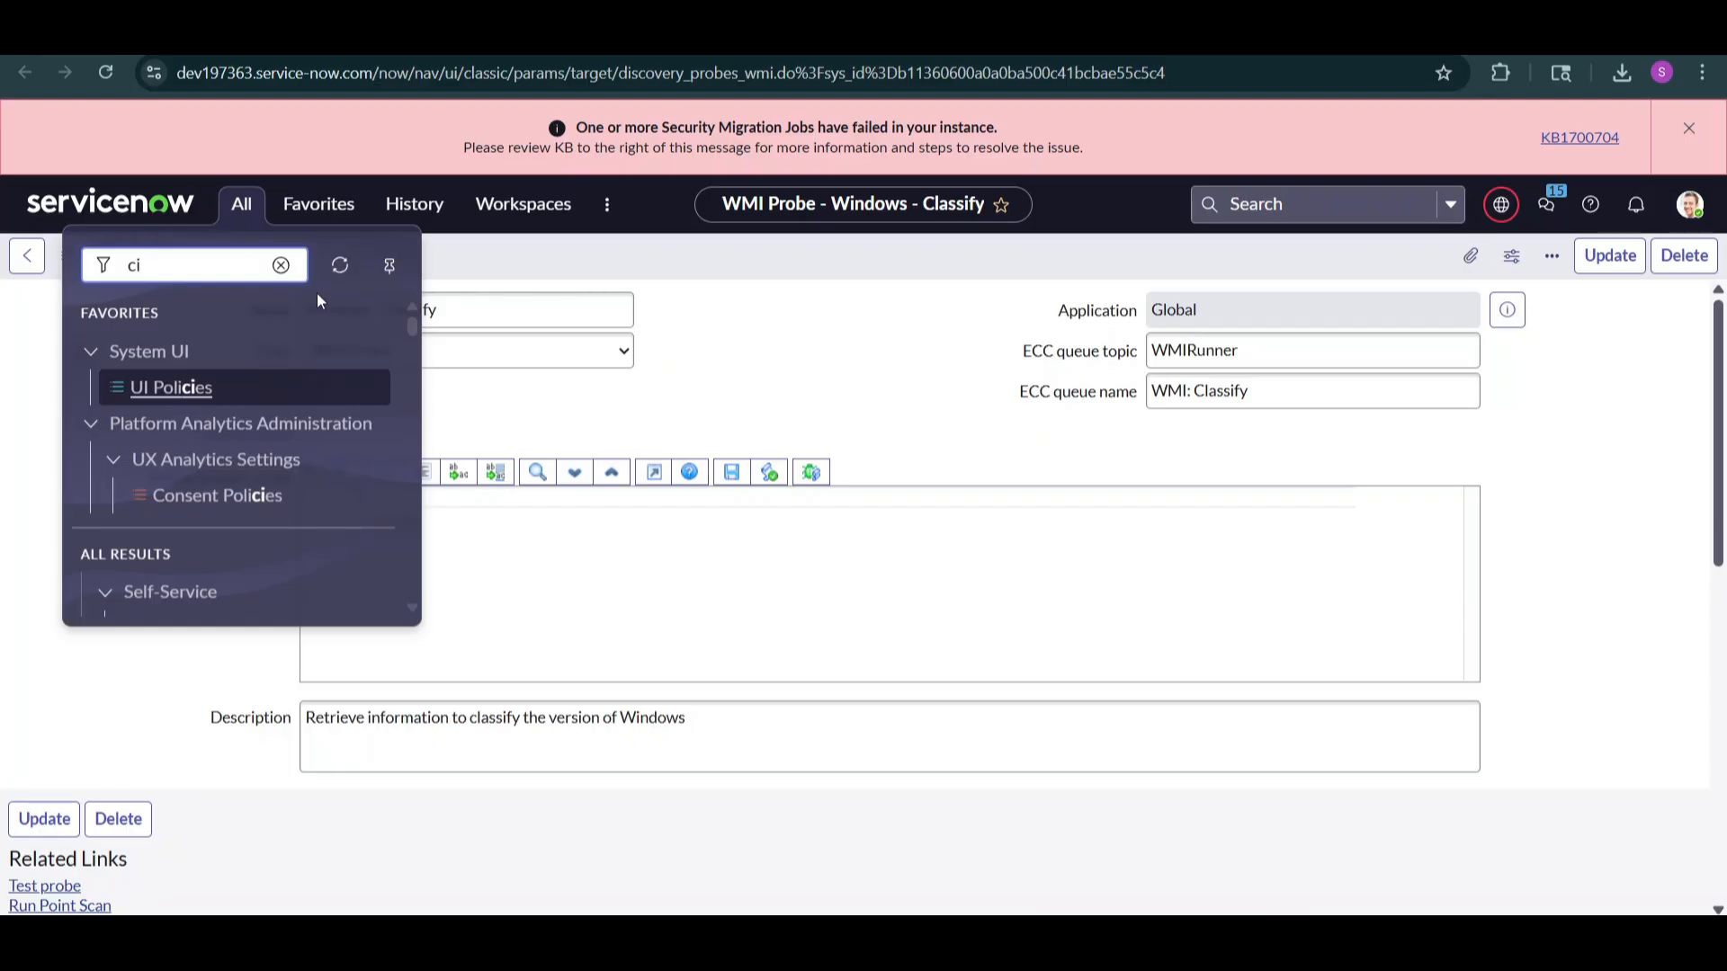
pyautogui.moveTo(412, 327); pyautogui.dragTo(406, 353)
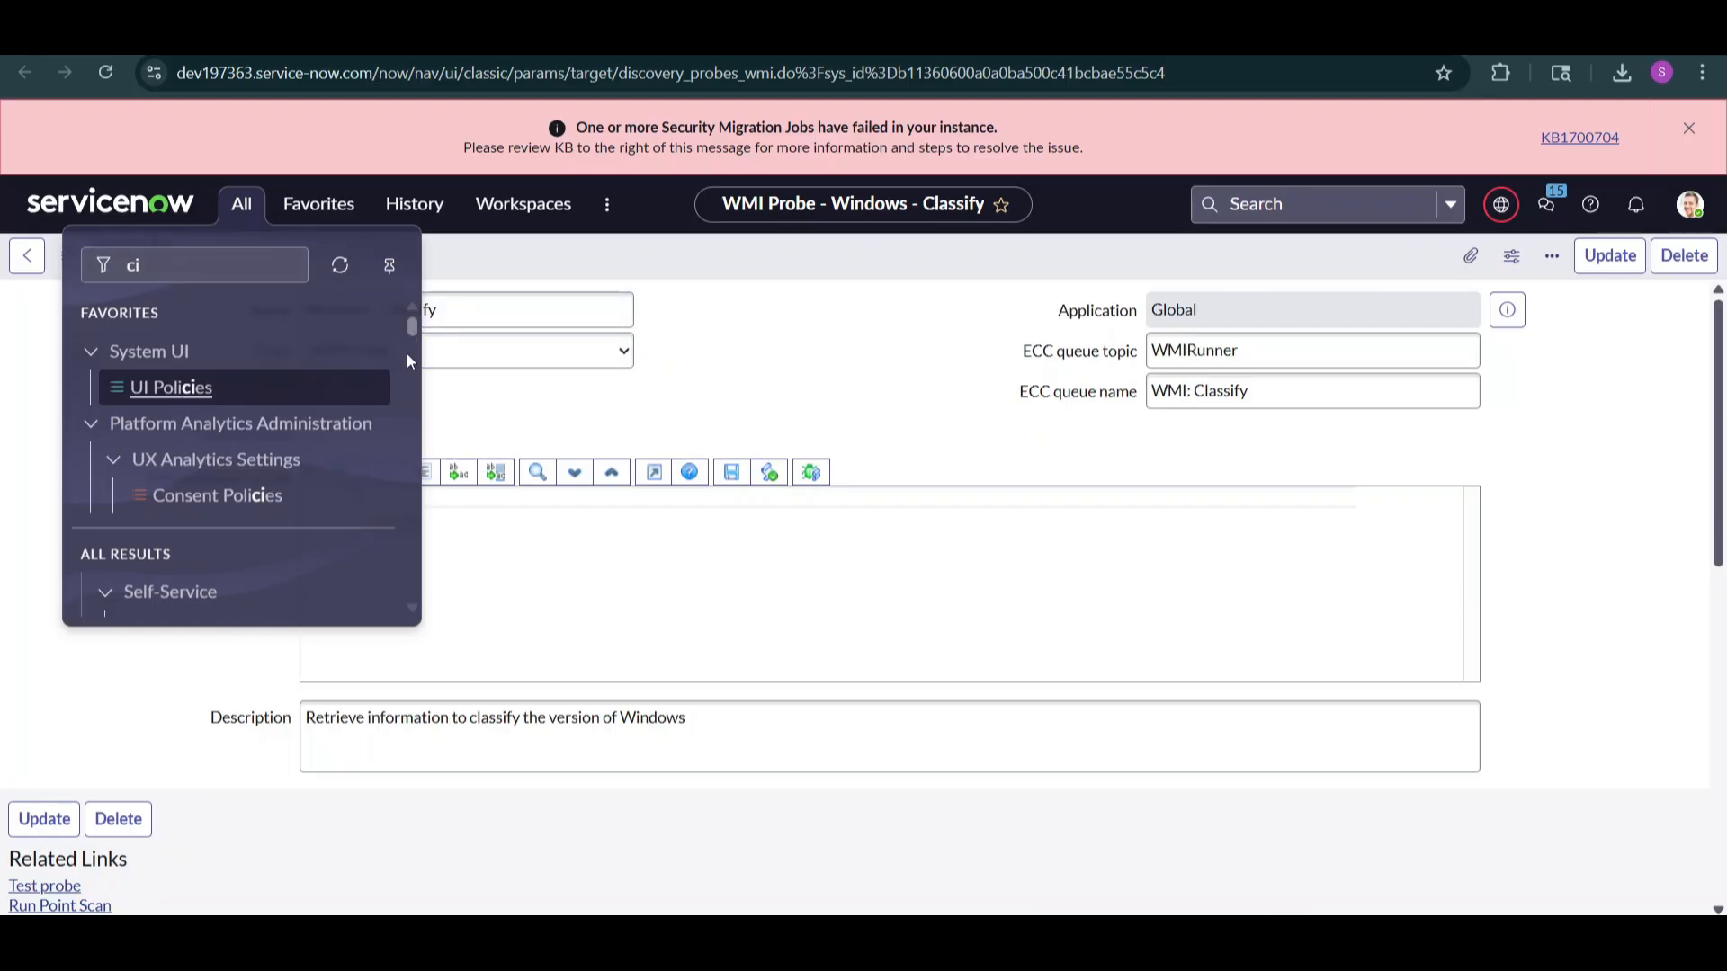
pyautogui.click(281, 276)
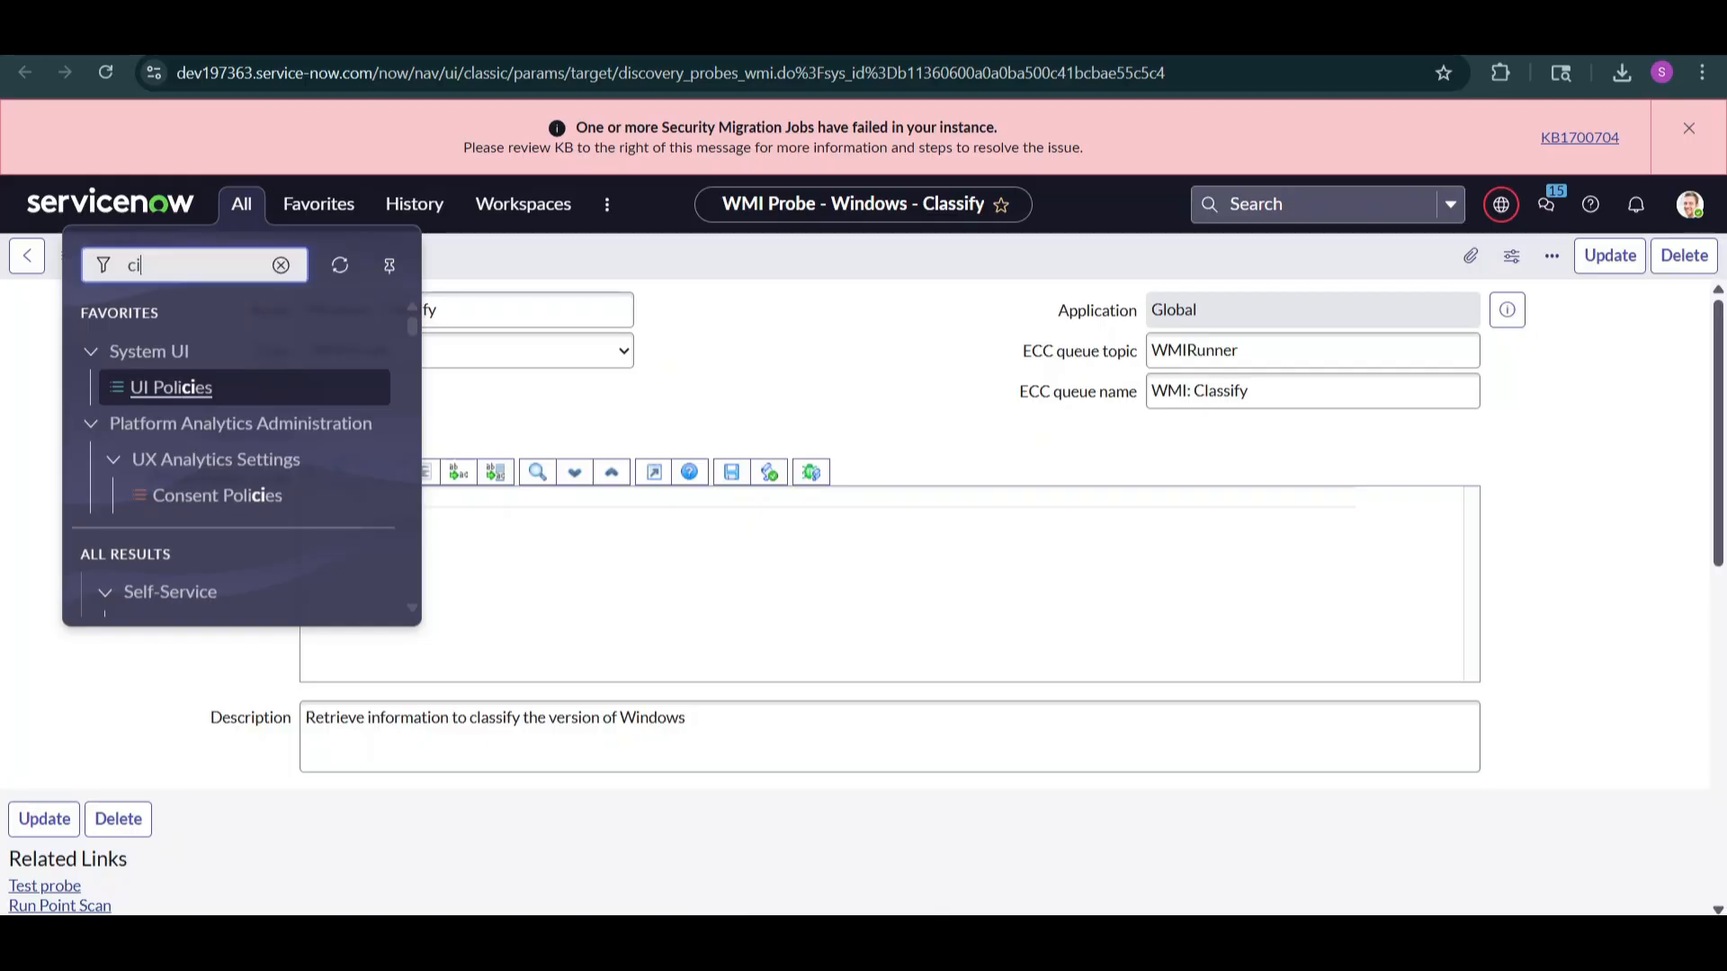
pyautogui.click(280, 264)
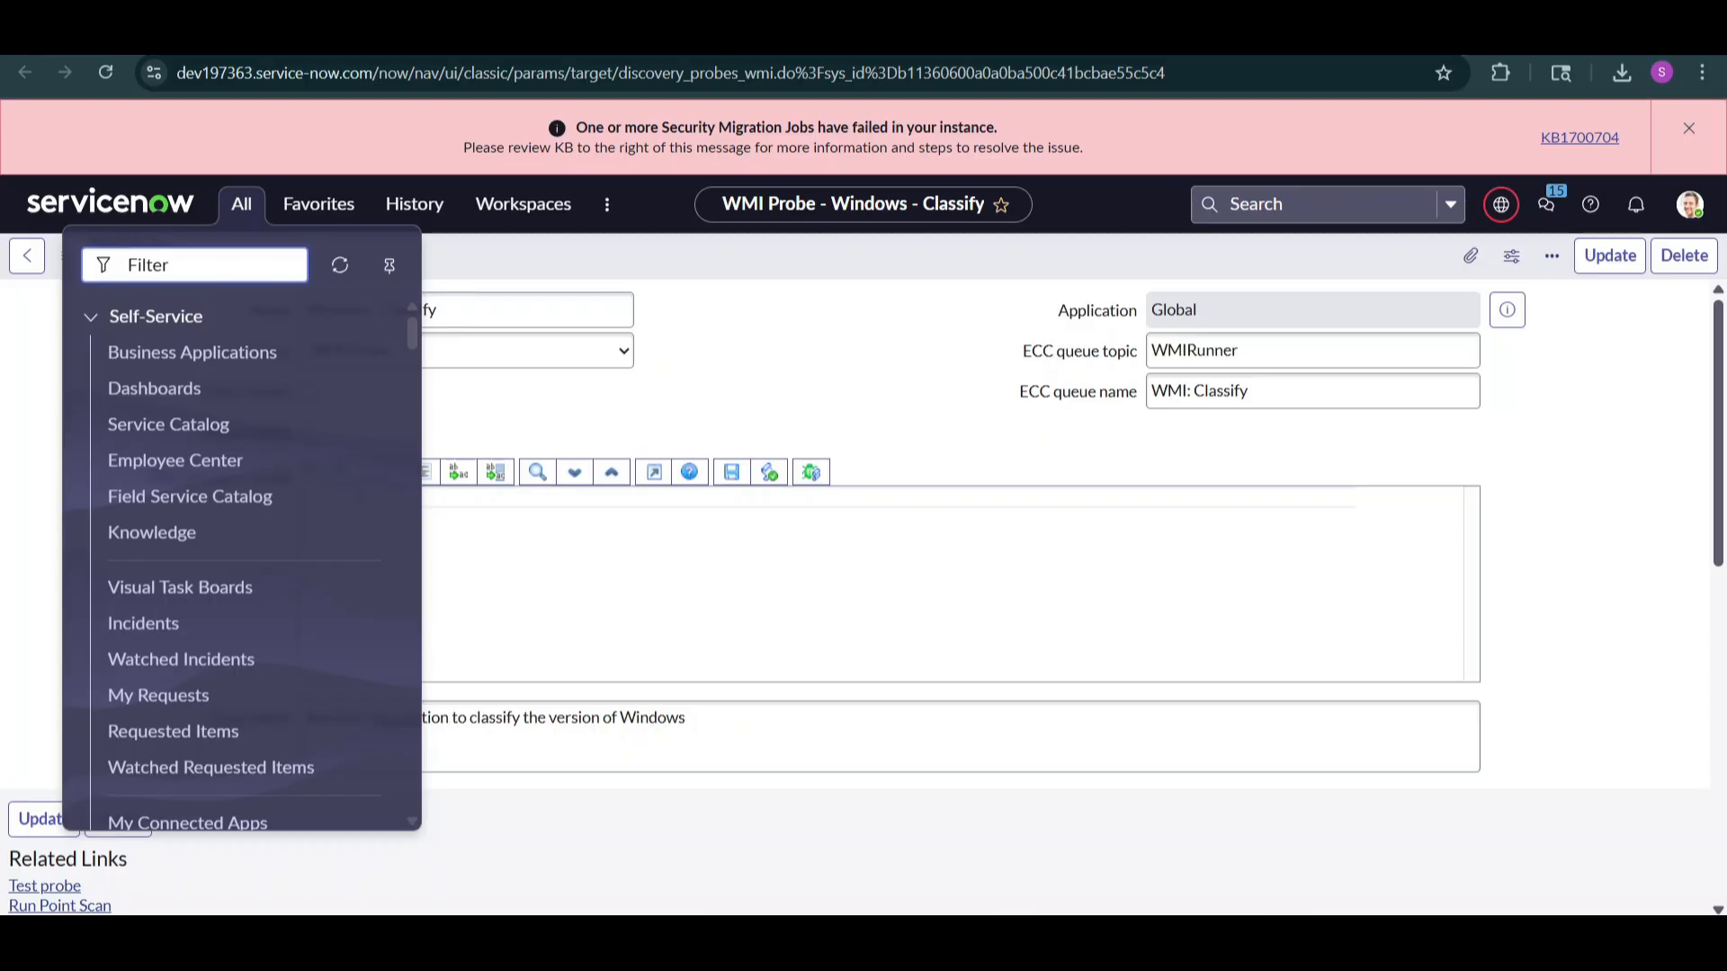
pyautogui.write('c')
pyautogui.press('BackSpace')
pyautogui.write('windows')
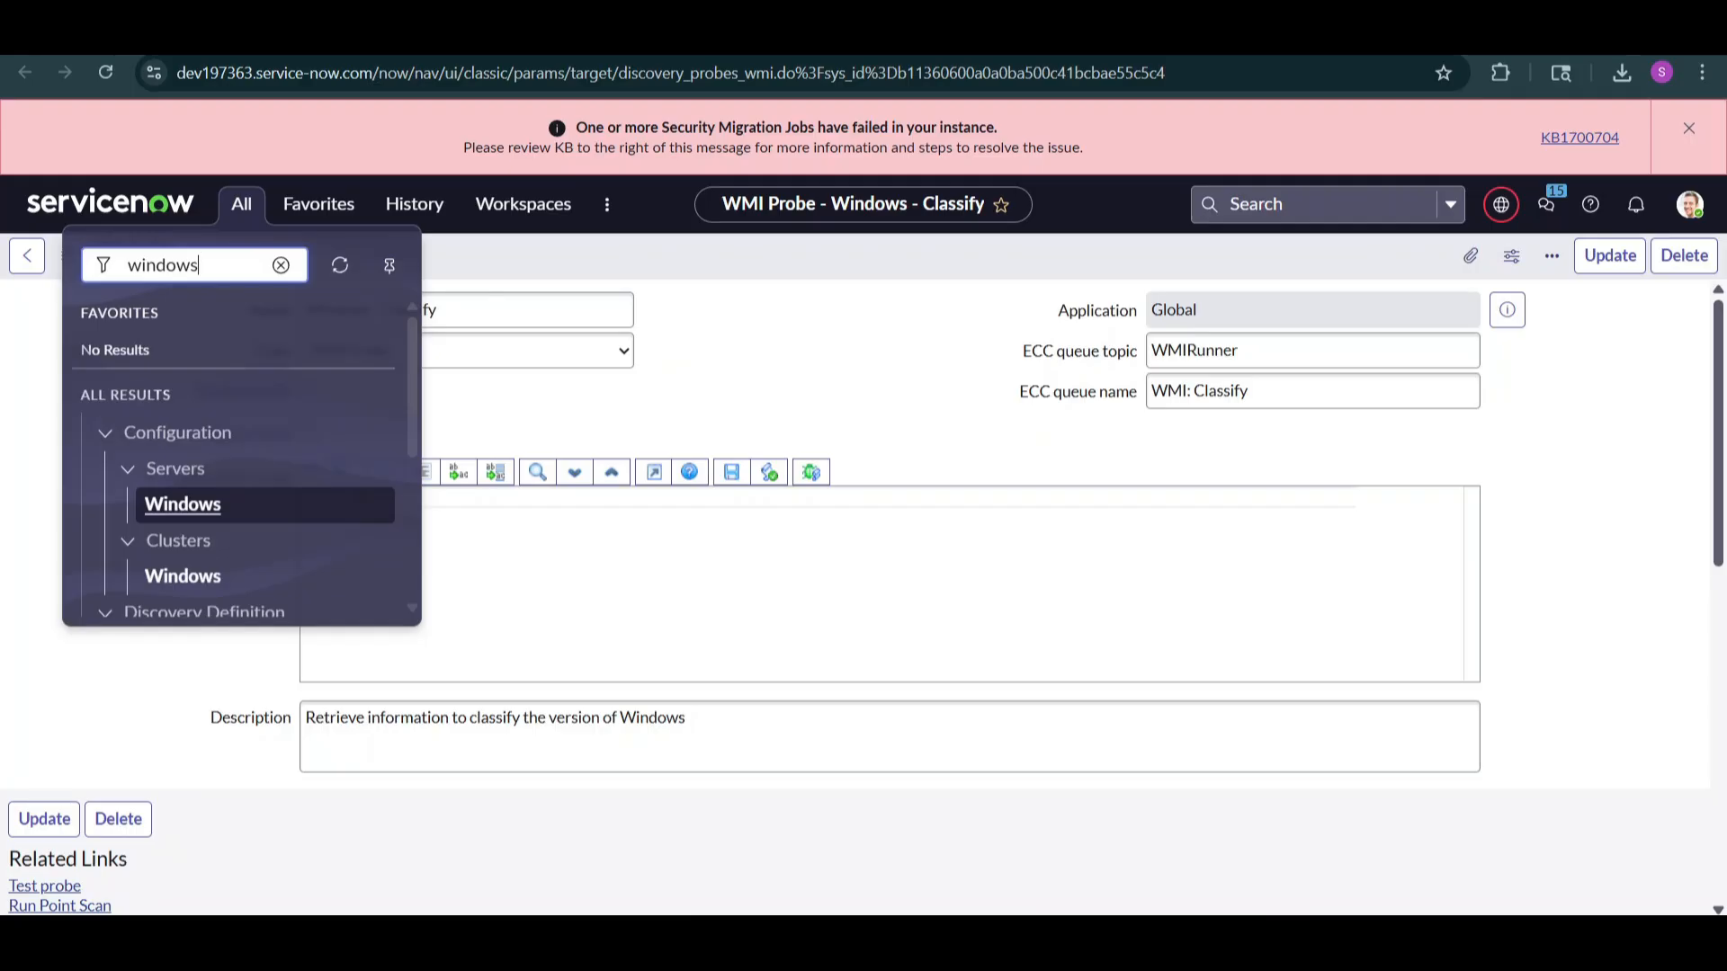
pyautogui.press('BackSpace')
pyautogui.press('BackSpace')
pyautogui.press('BackSpace')
pyautogui.press('BackSpace')
pyautogui.press('BackSpace')
pyautogui.press('BackSpace')
pyautogui.press('BackSpace')
pyautogui.write('cla')
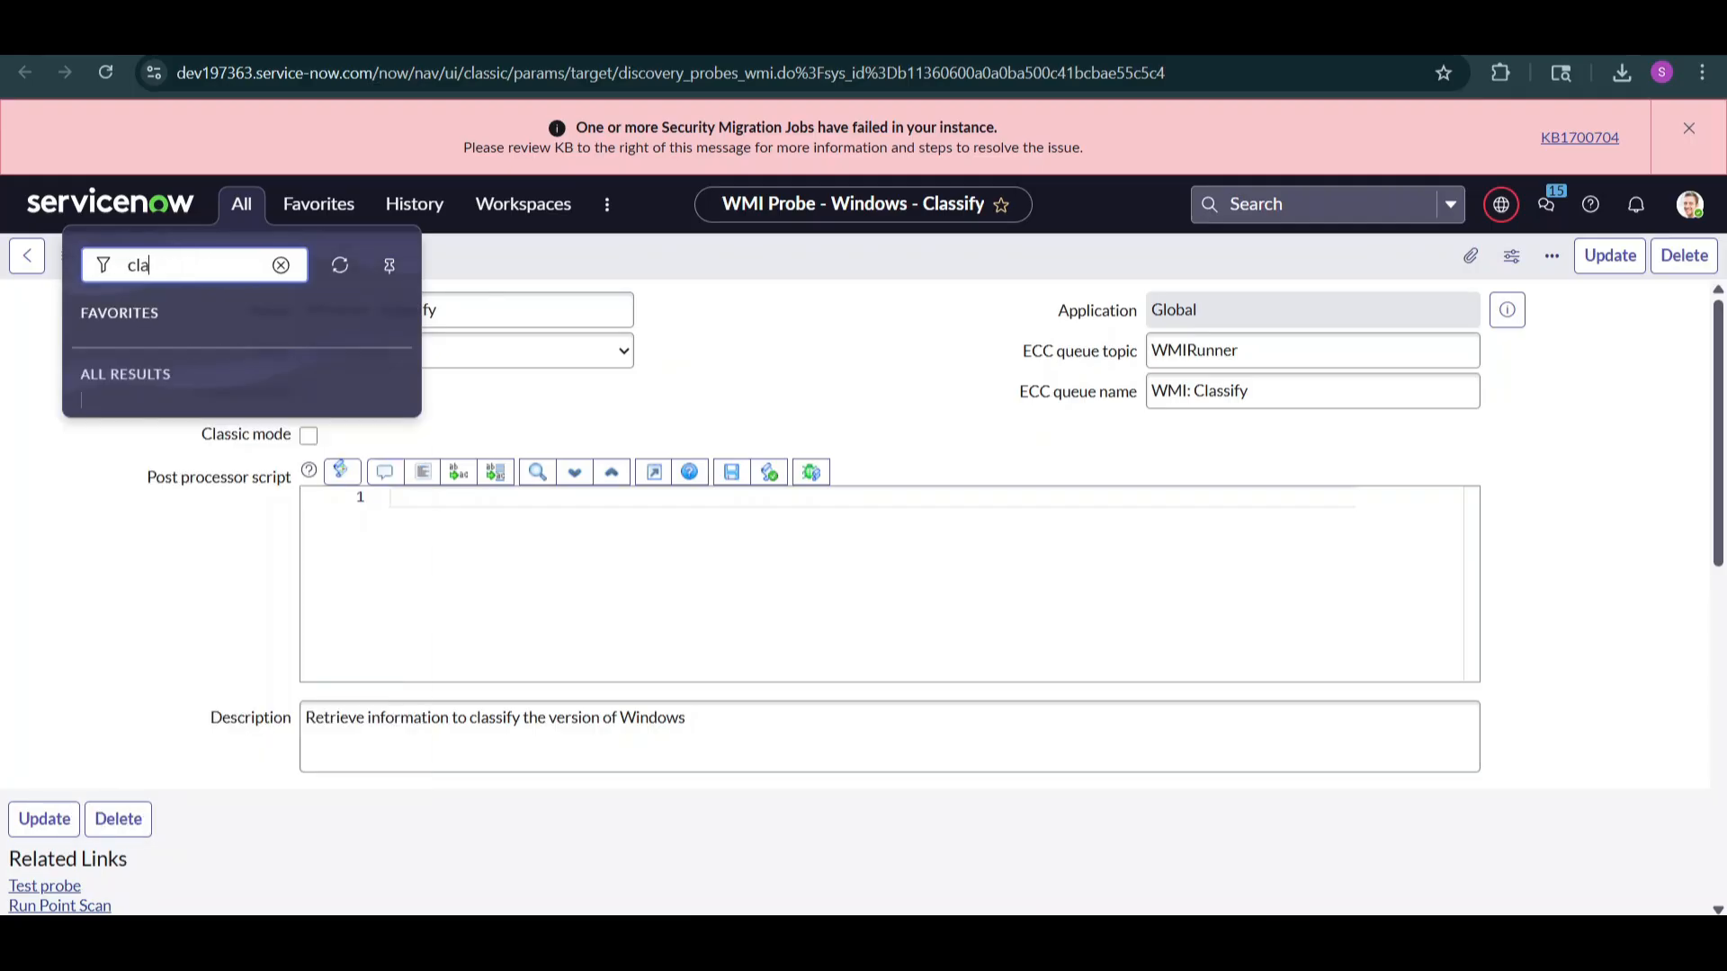
pyautogui.write('ss')
pyautogui.press('BackSpace')
pyautogui.press('BackSpace')
pyautogui.press('BackSpace')
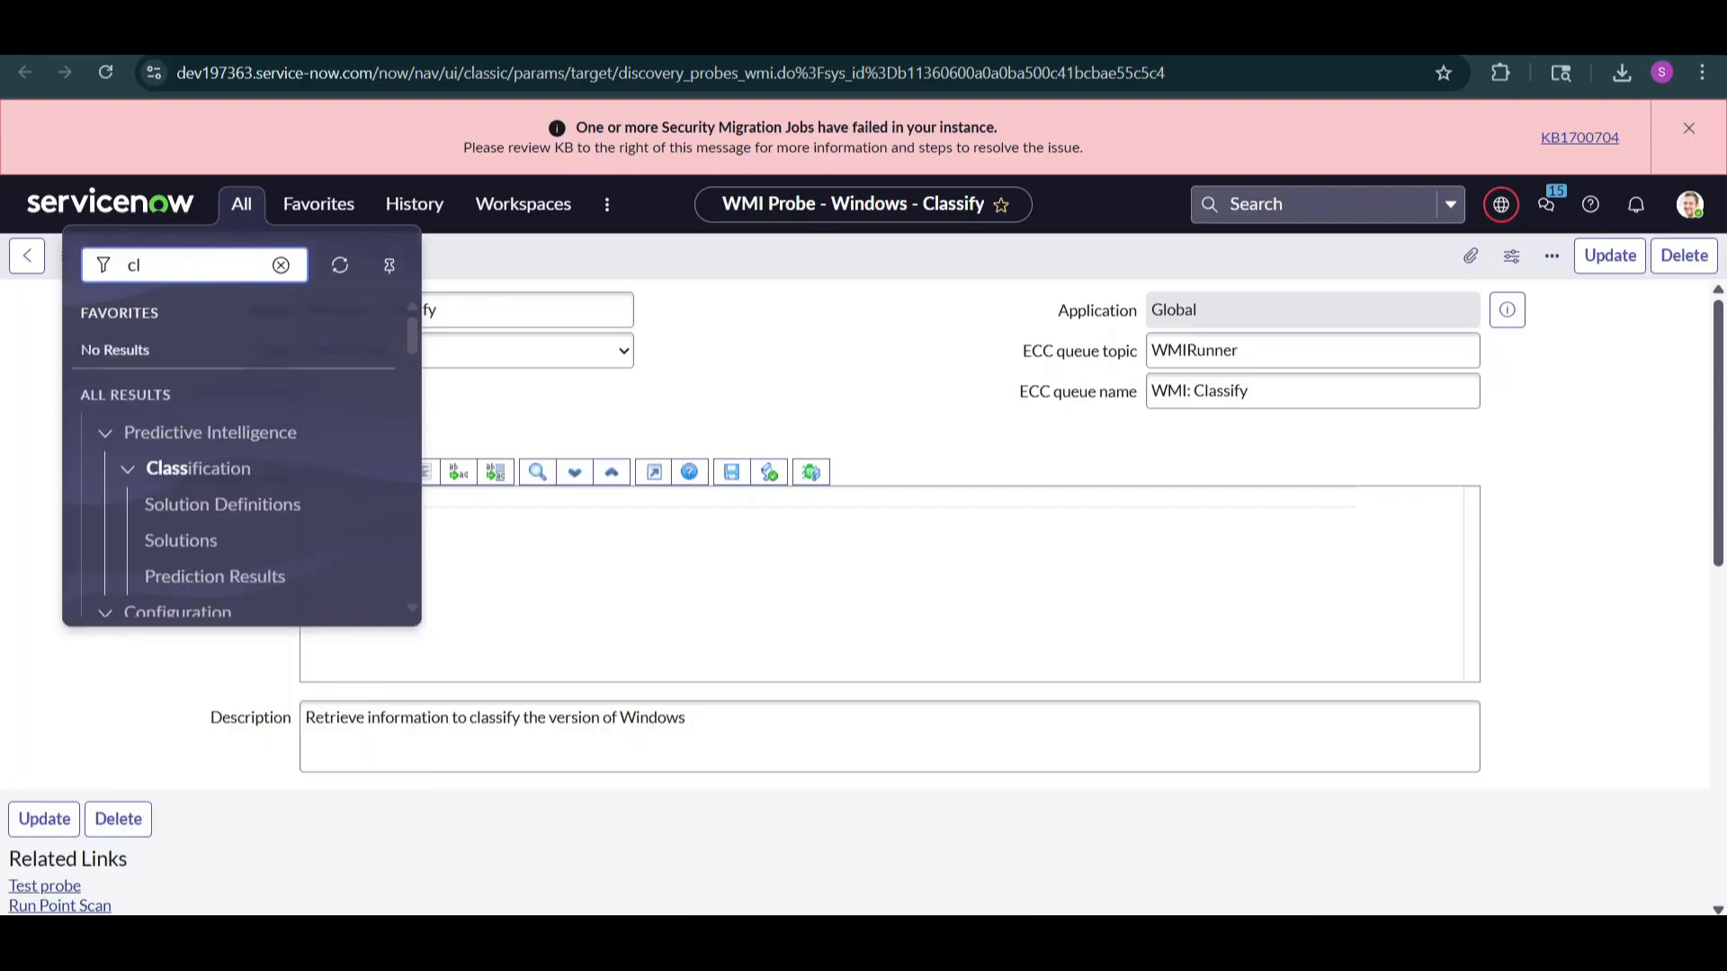
# Find the Windows CI Classification list by filtering the navigator for "ci cl" and open the Windows 2022 Server classification
pyautogui.press('BackSpace')
pyautogui.write('i cl')
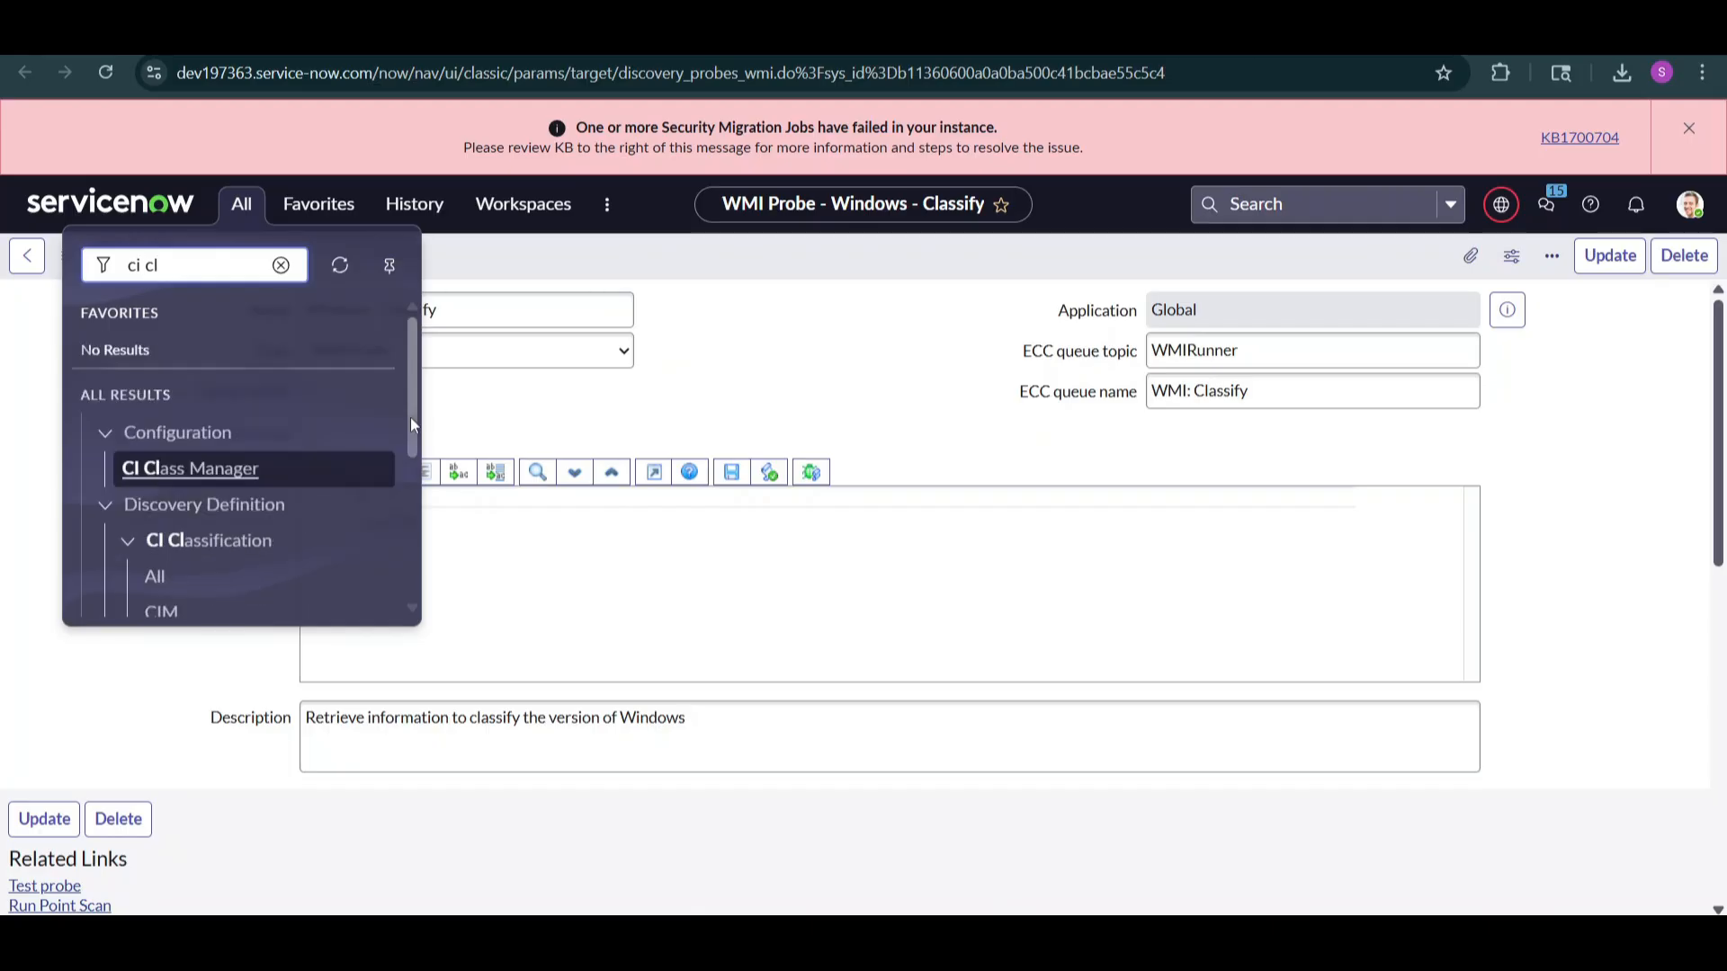
pyautogui.moveTo(410, 417); pyautogui.dragTo(414, 482)
pyautogui.click(232, 551)
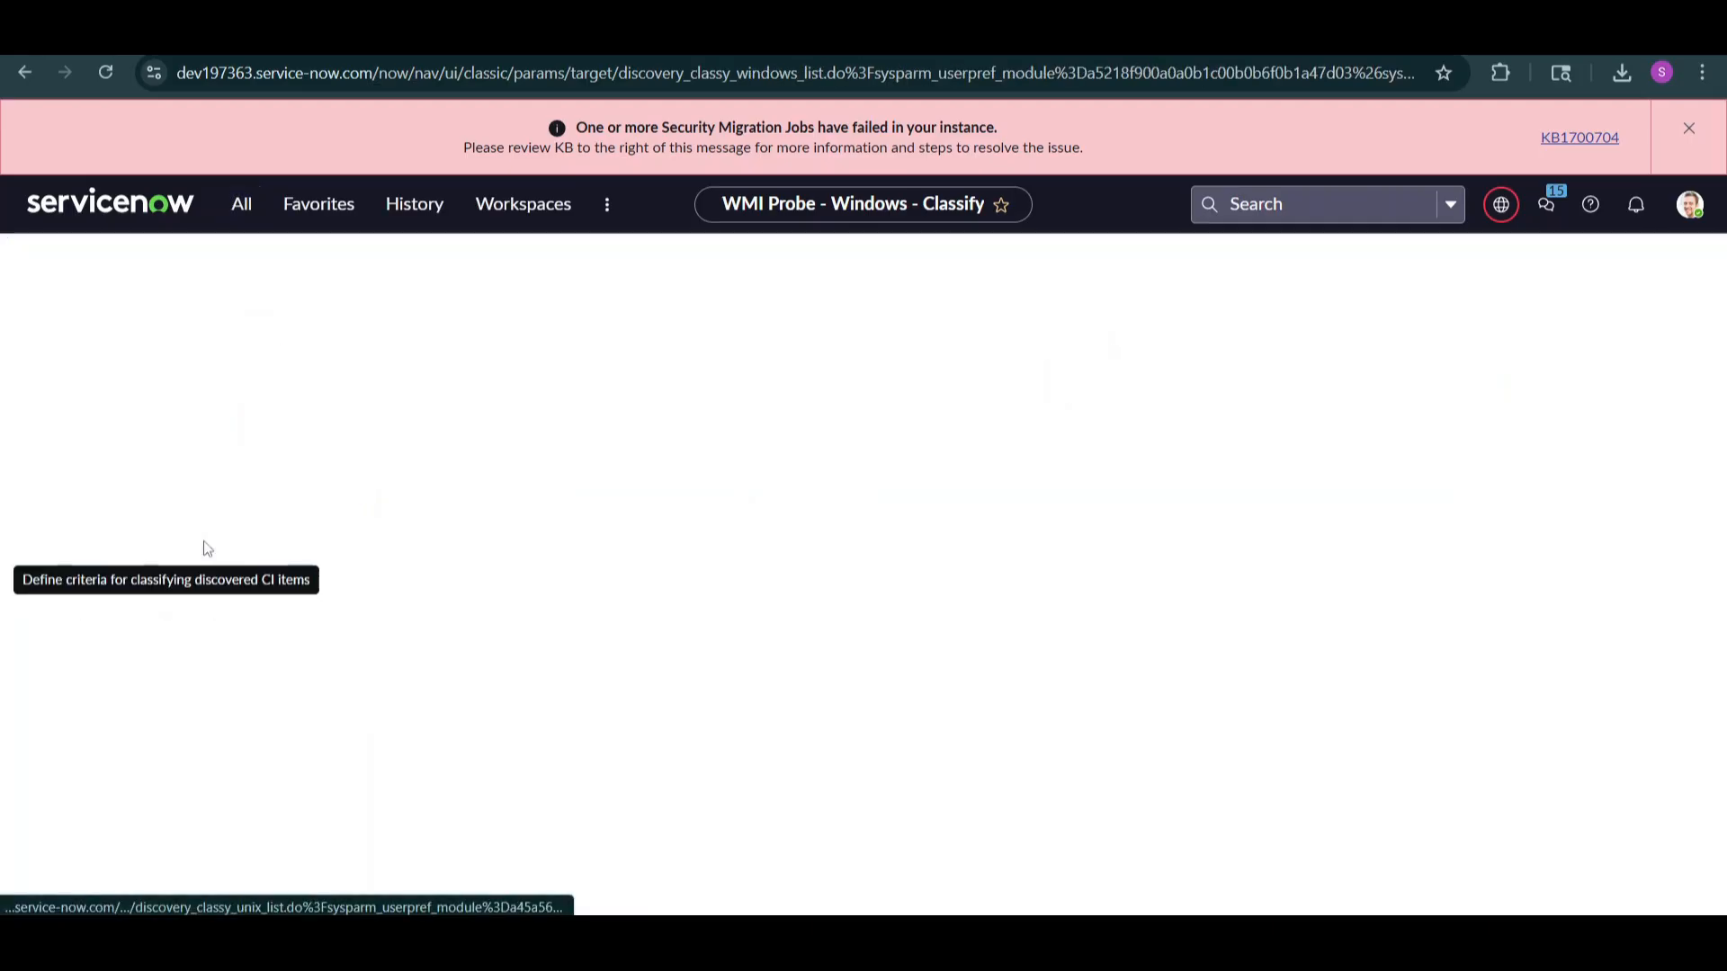
pyautogui.scroll(-1, 153, 684)
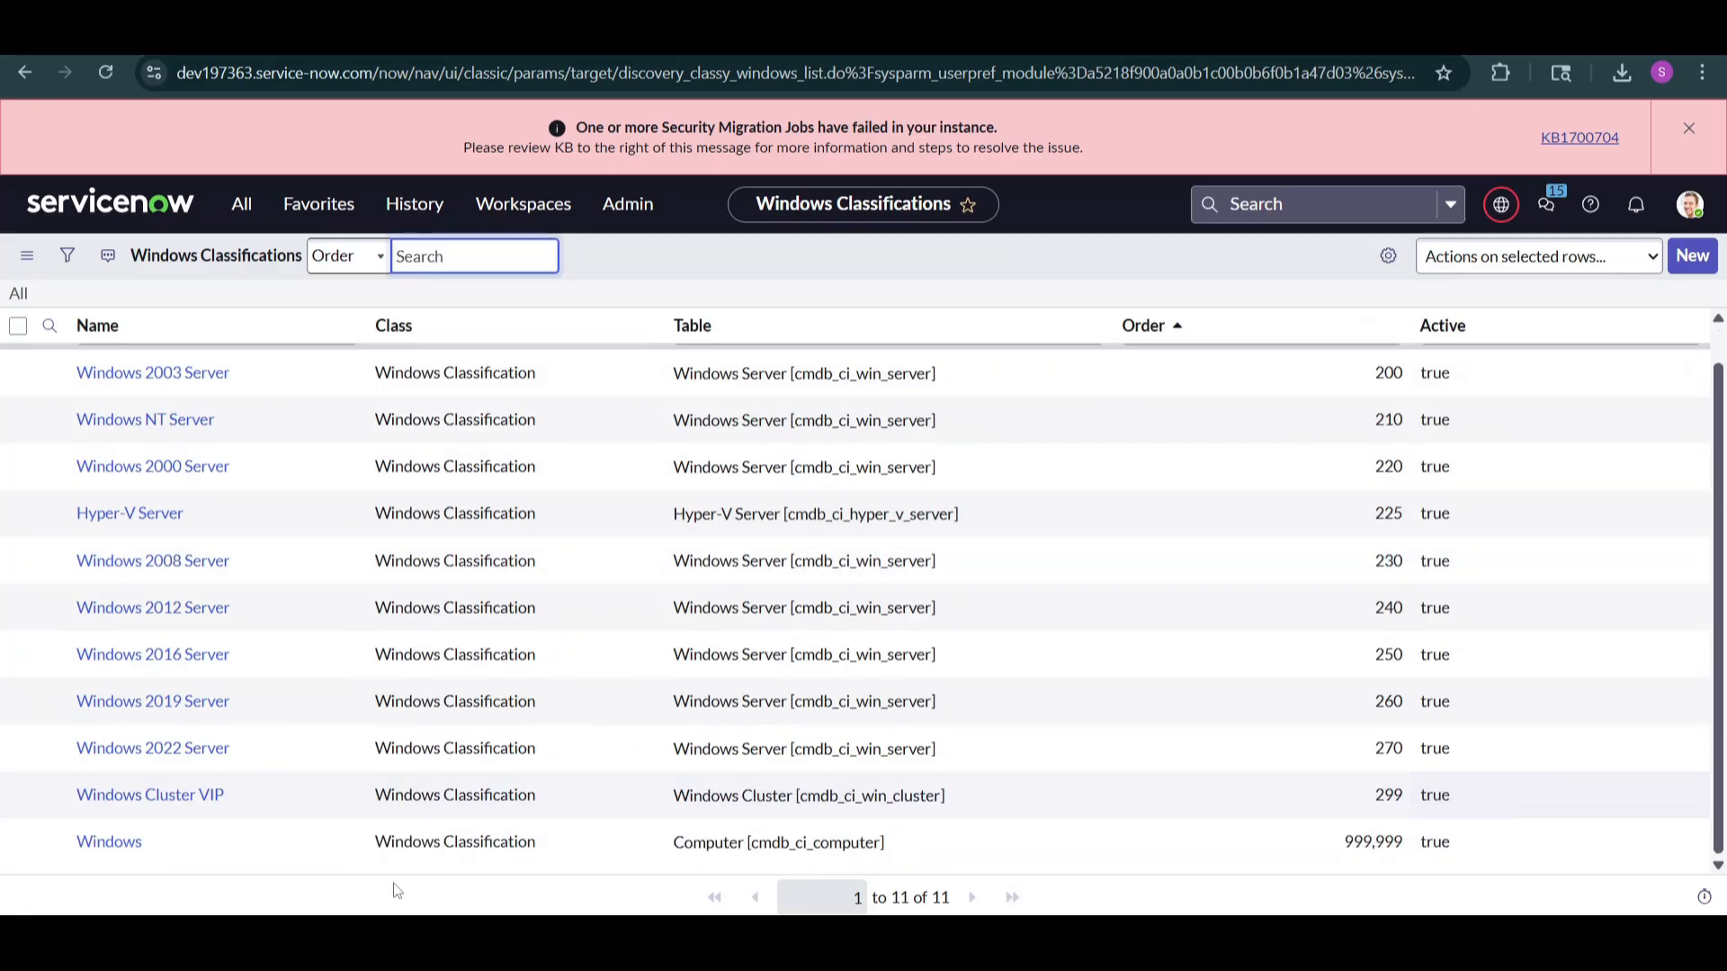
pyautogui.click(155, 751)
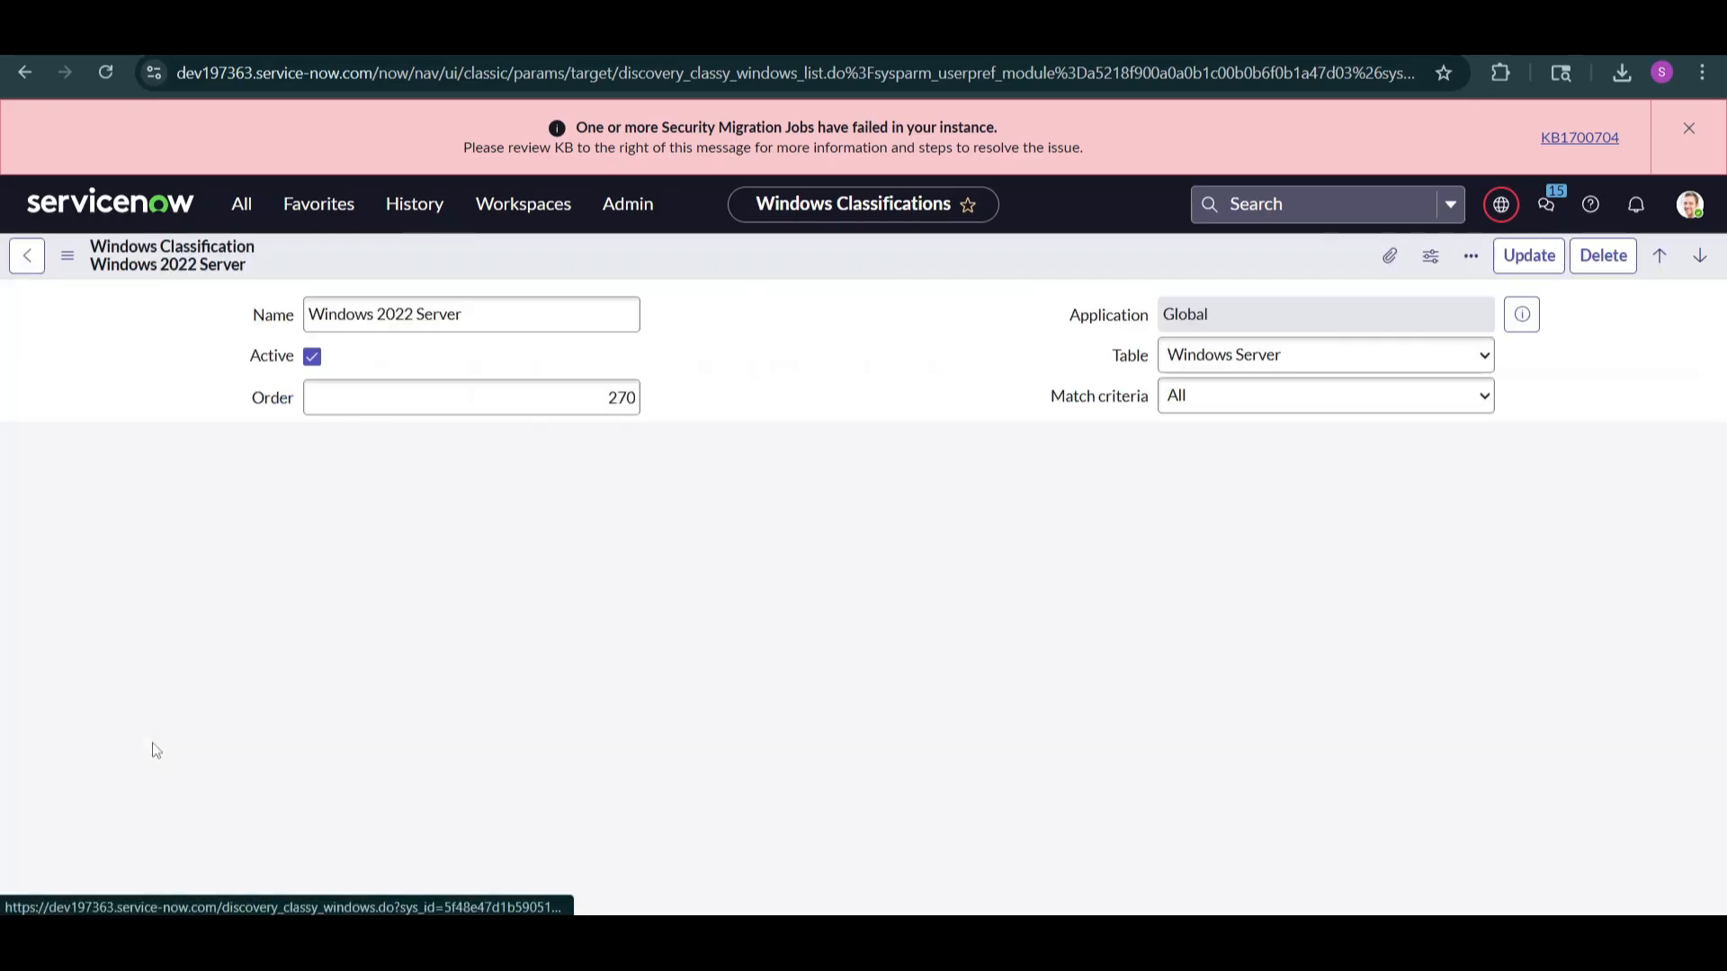
# Examine the Windows 2022 Server classification criteria and triggered probes, including the probe collection available for it, without changing anything
pyautogui.scroll(-3, 1705, 730)
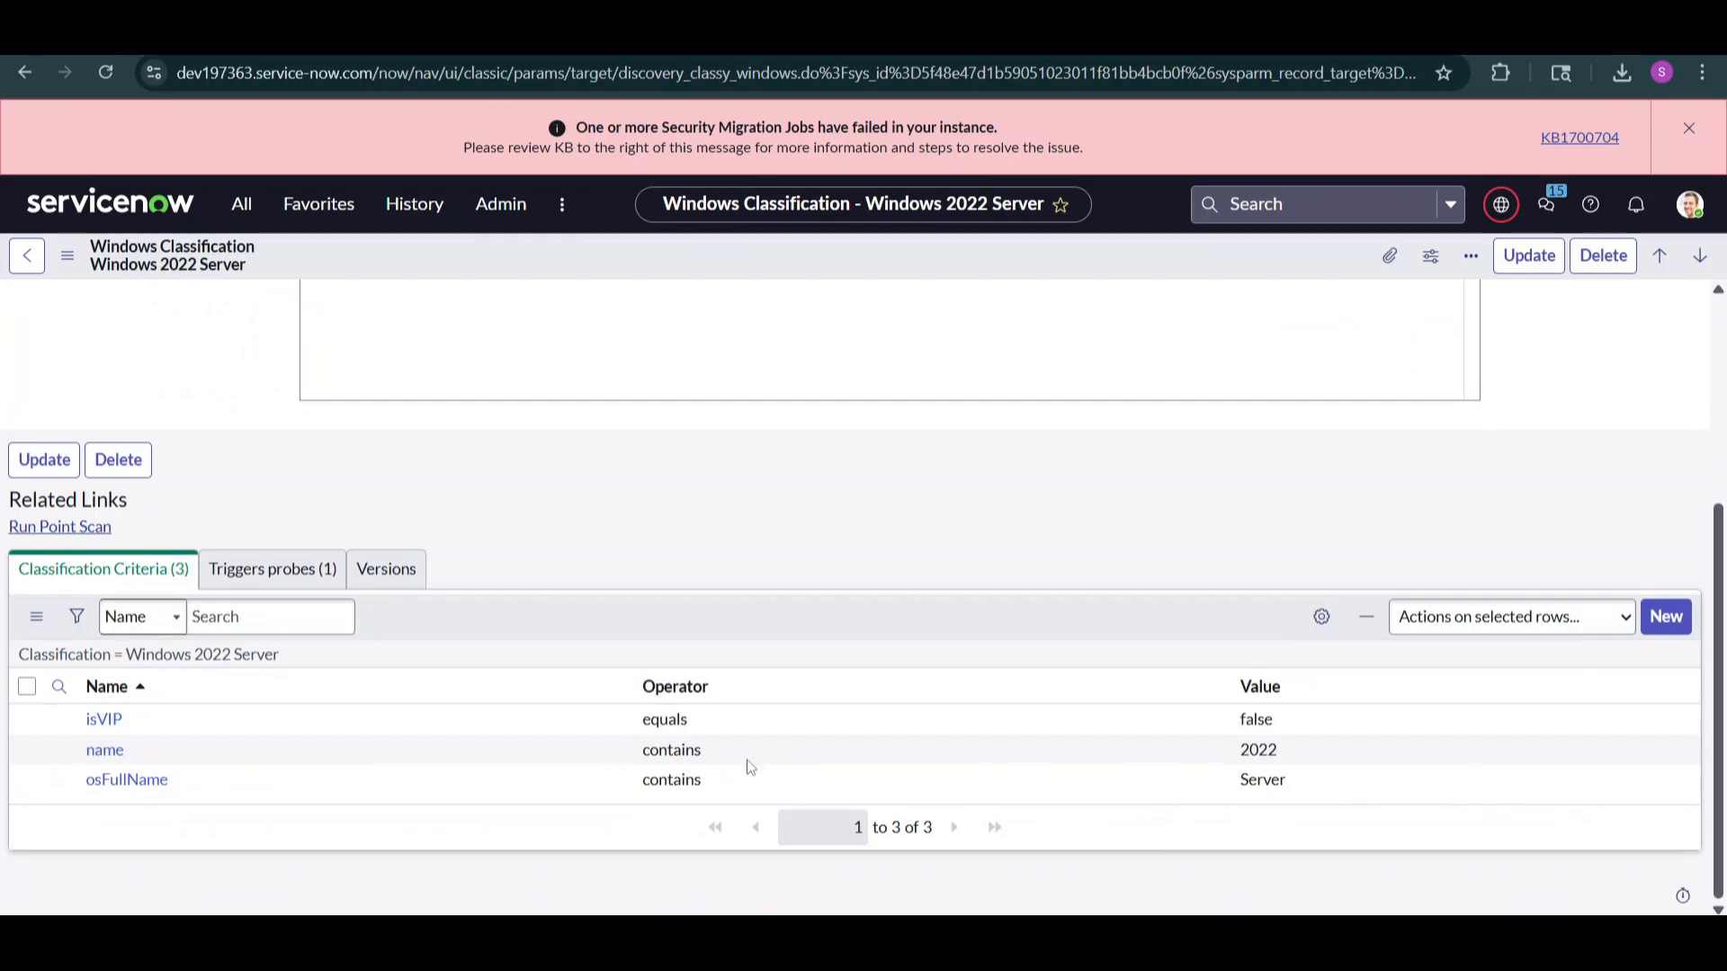
pyautogui.click(282, 552)
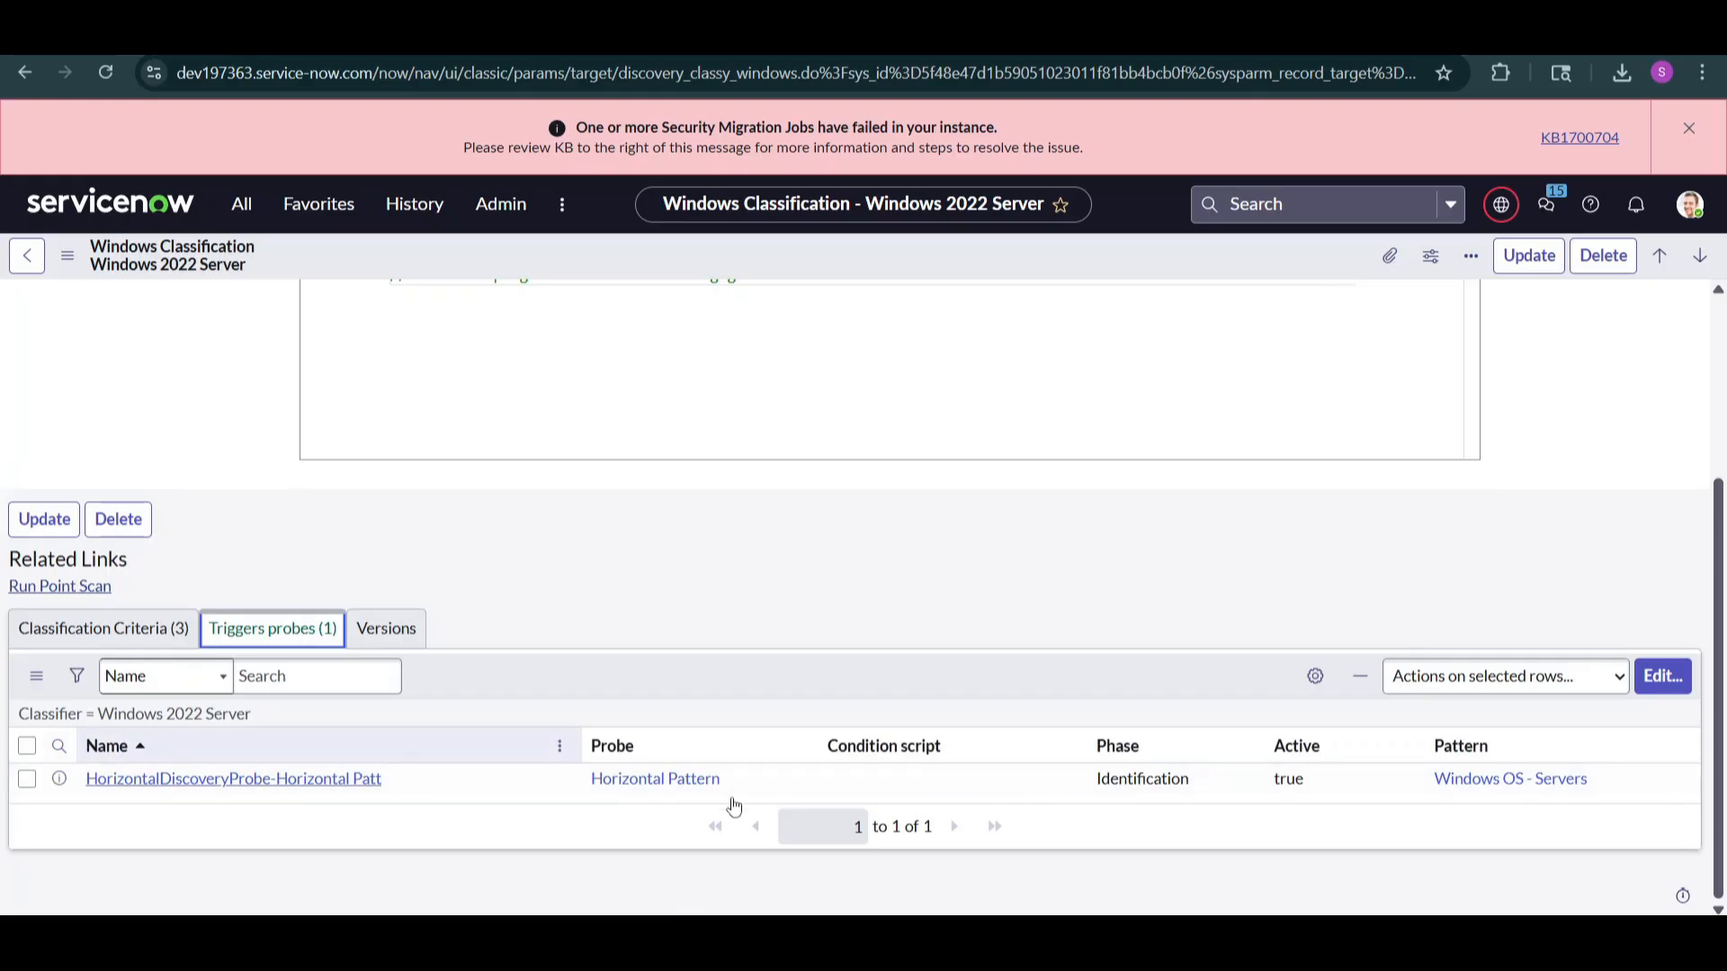
pyautogui.click(1661, 681)
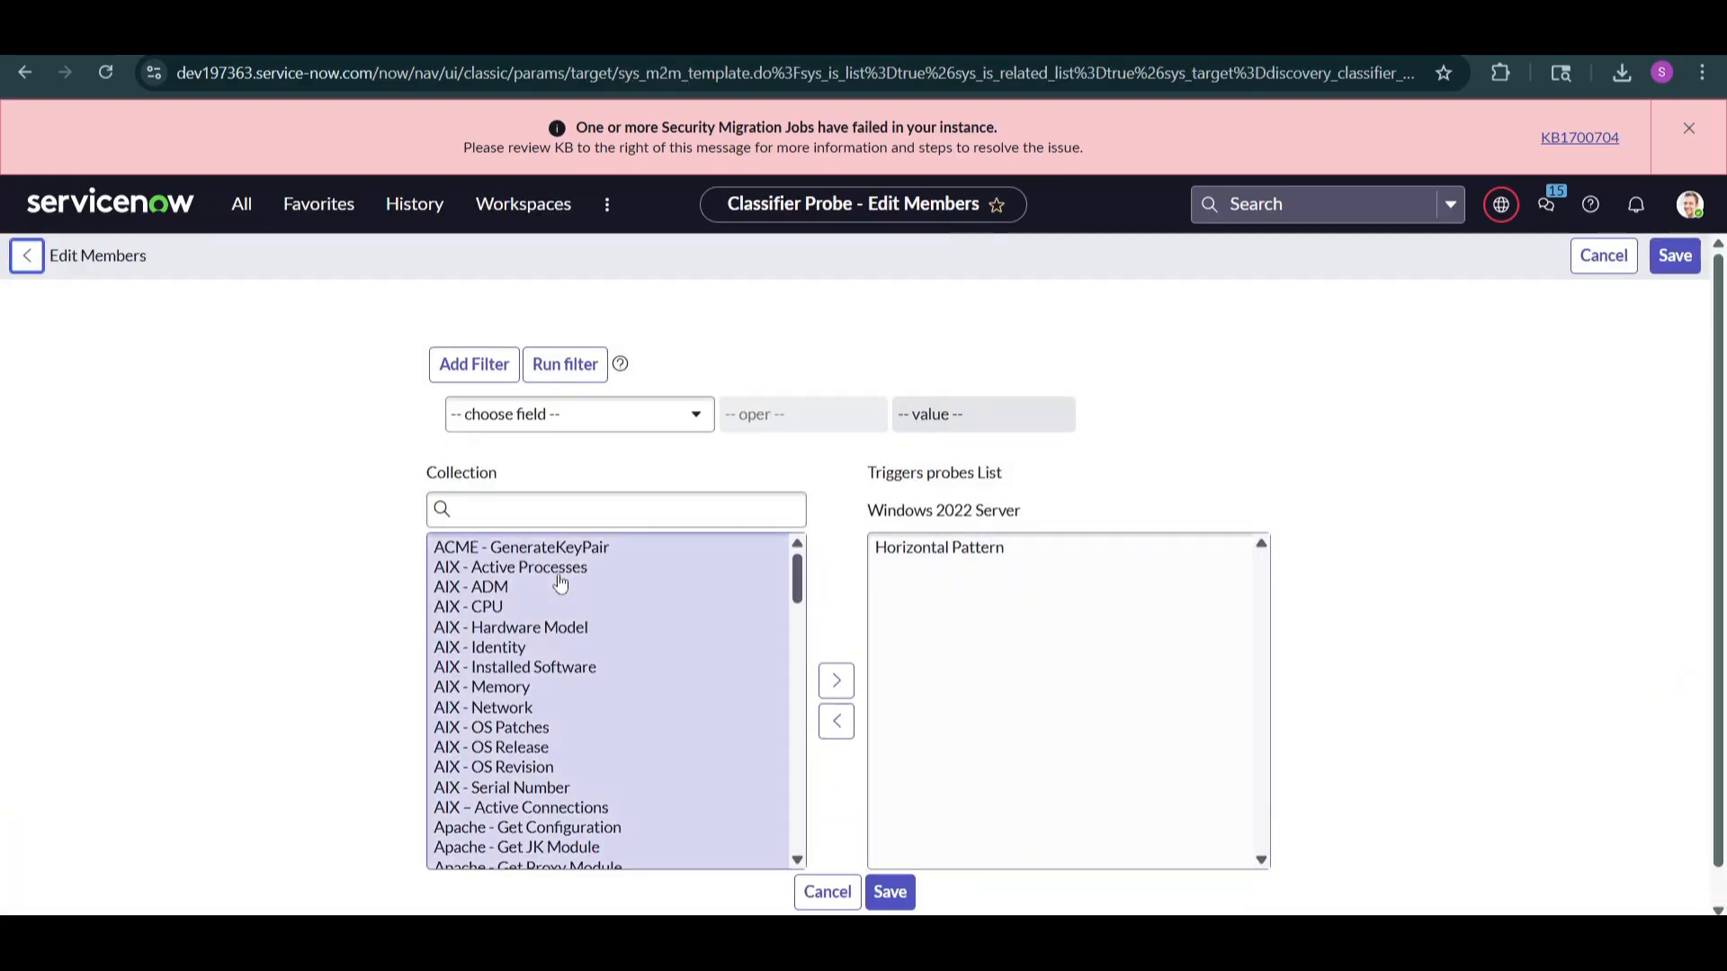
pyautogui.click(28, 252)
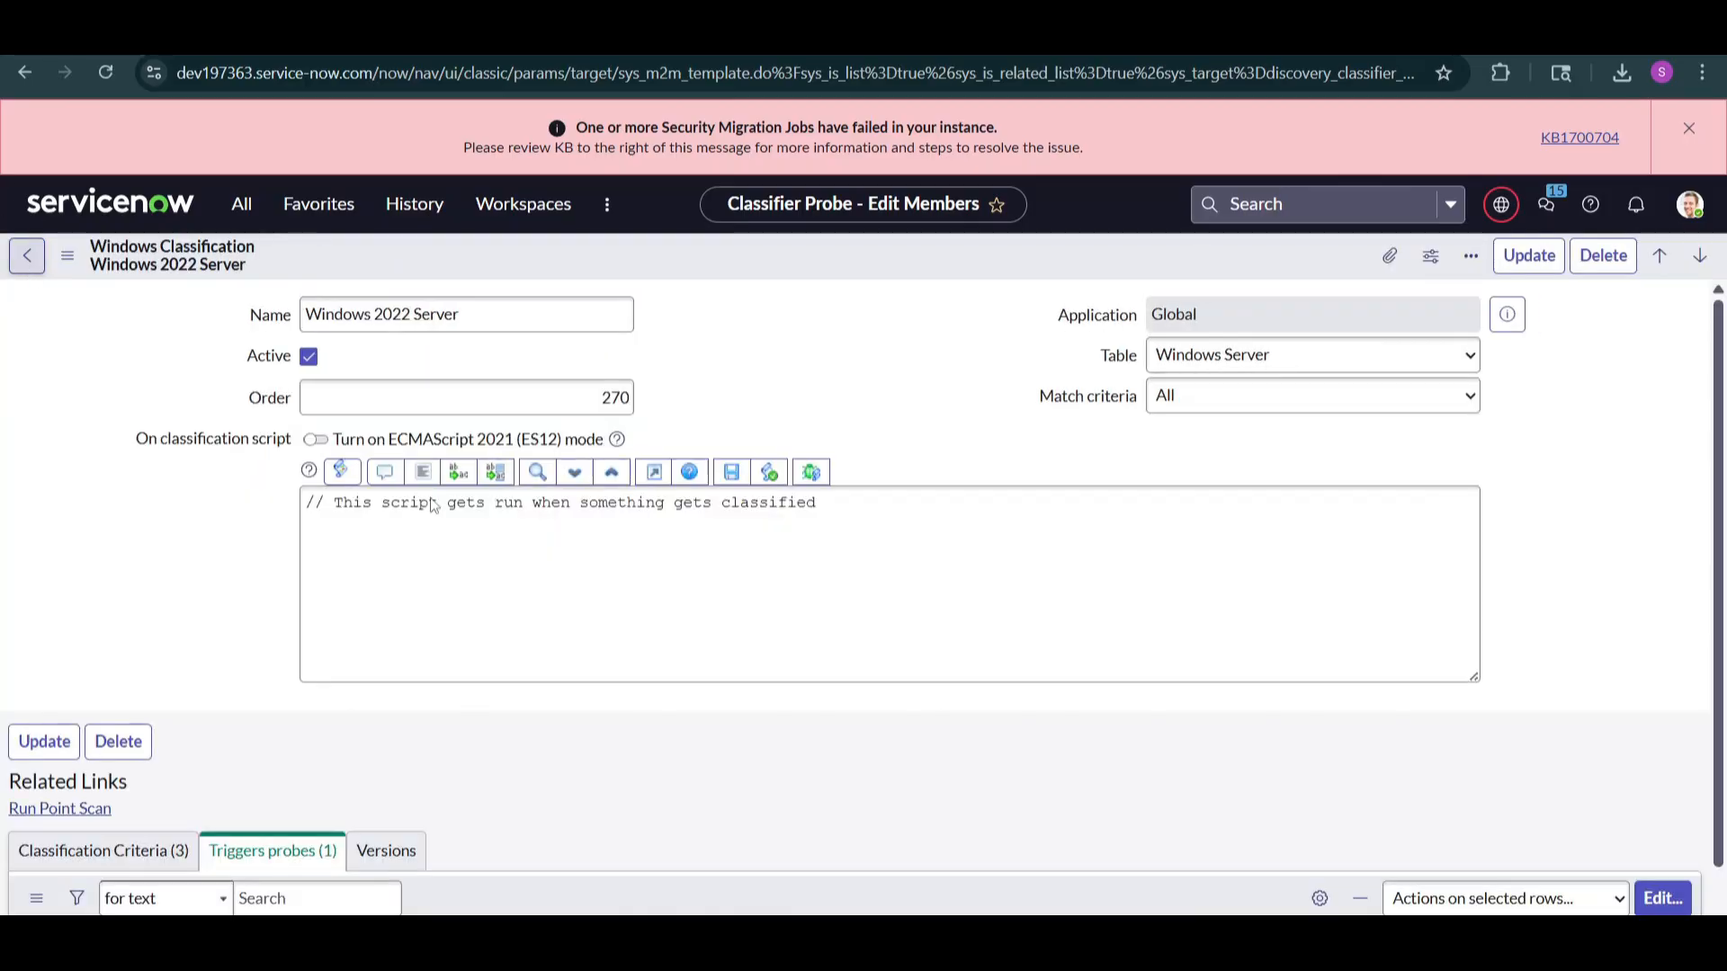
pyautogui.scroll(-3, 1711, 447)
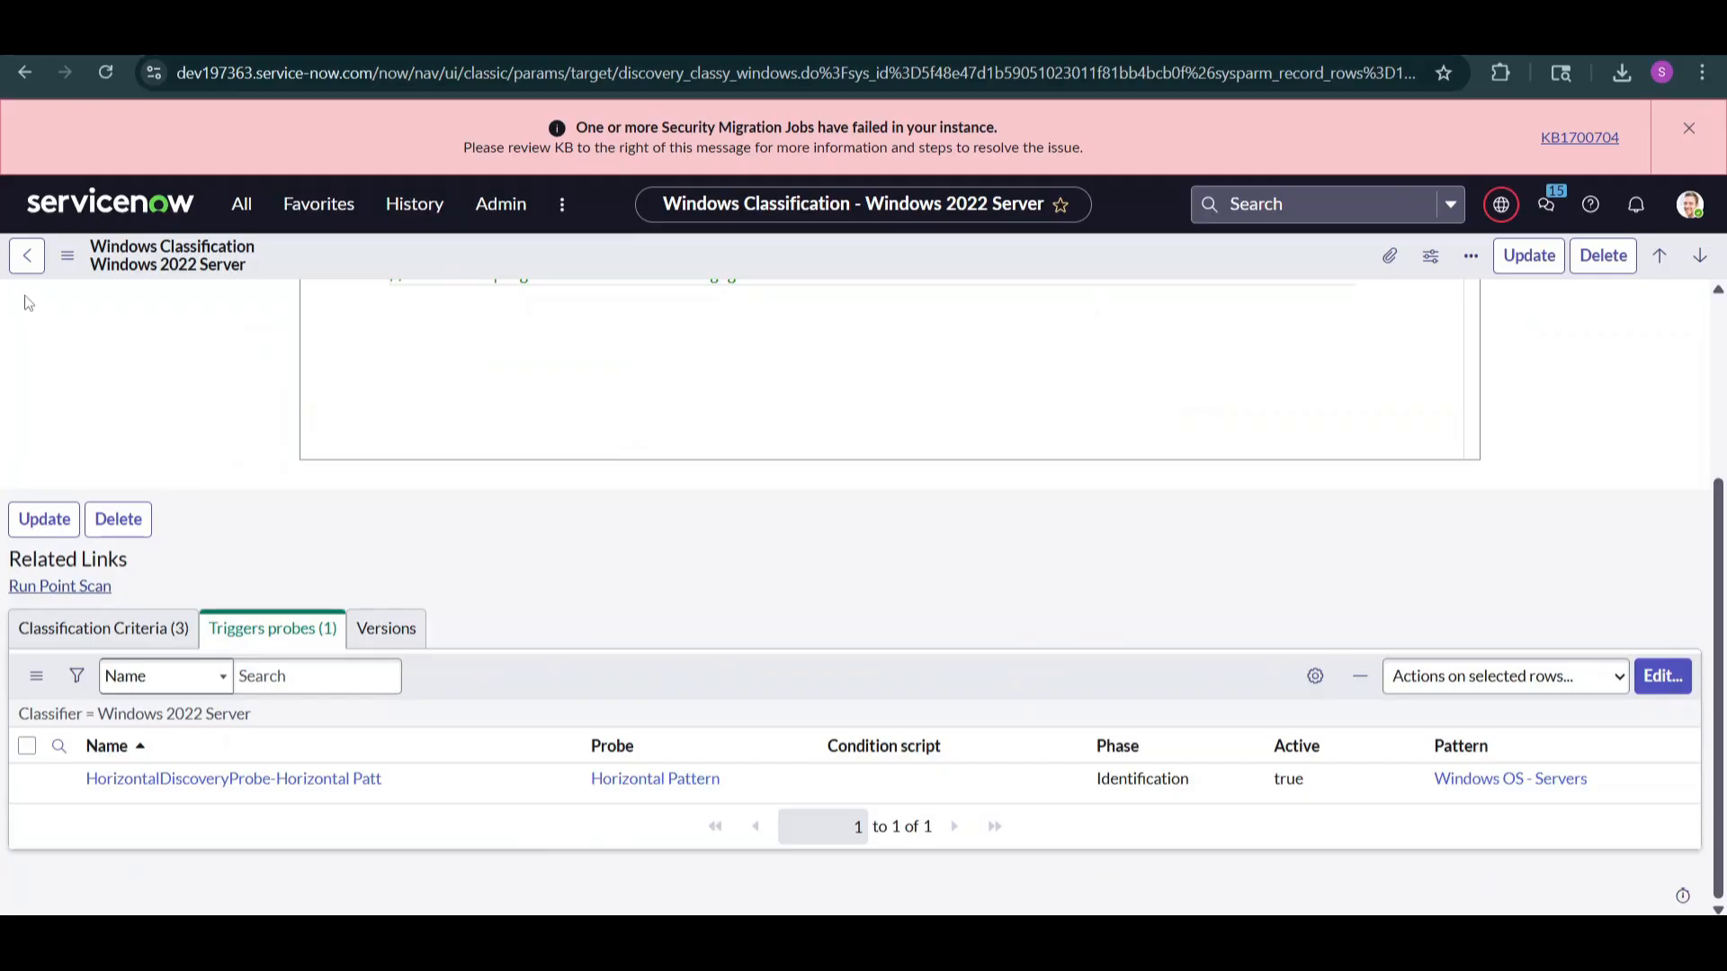
# Return to the Windows Classifications list and examine the triggered probes of the Windows 2019 Server classification
pyautogui.click(27, 255)
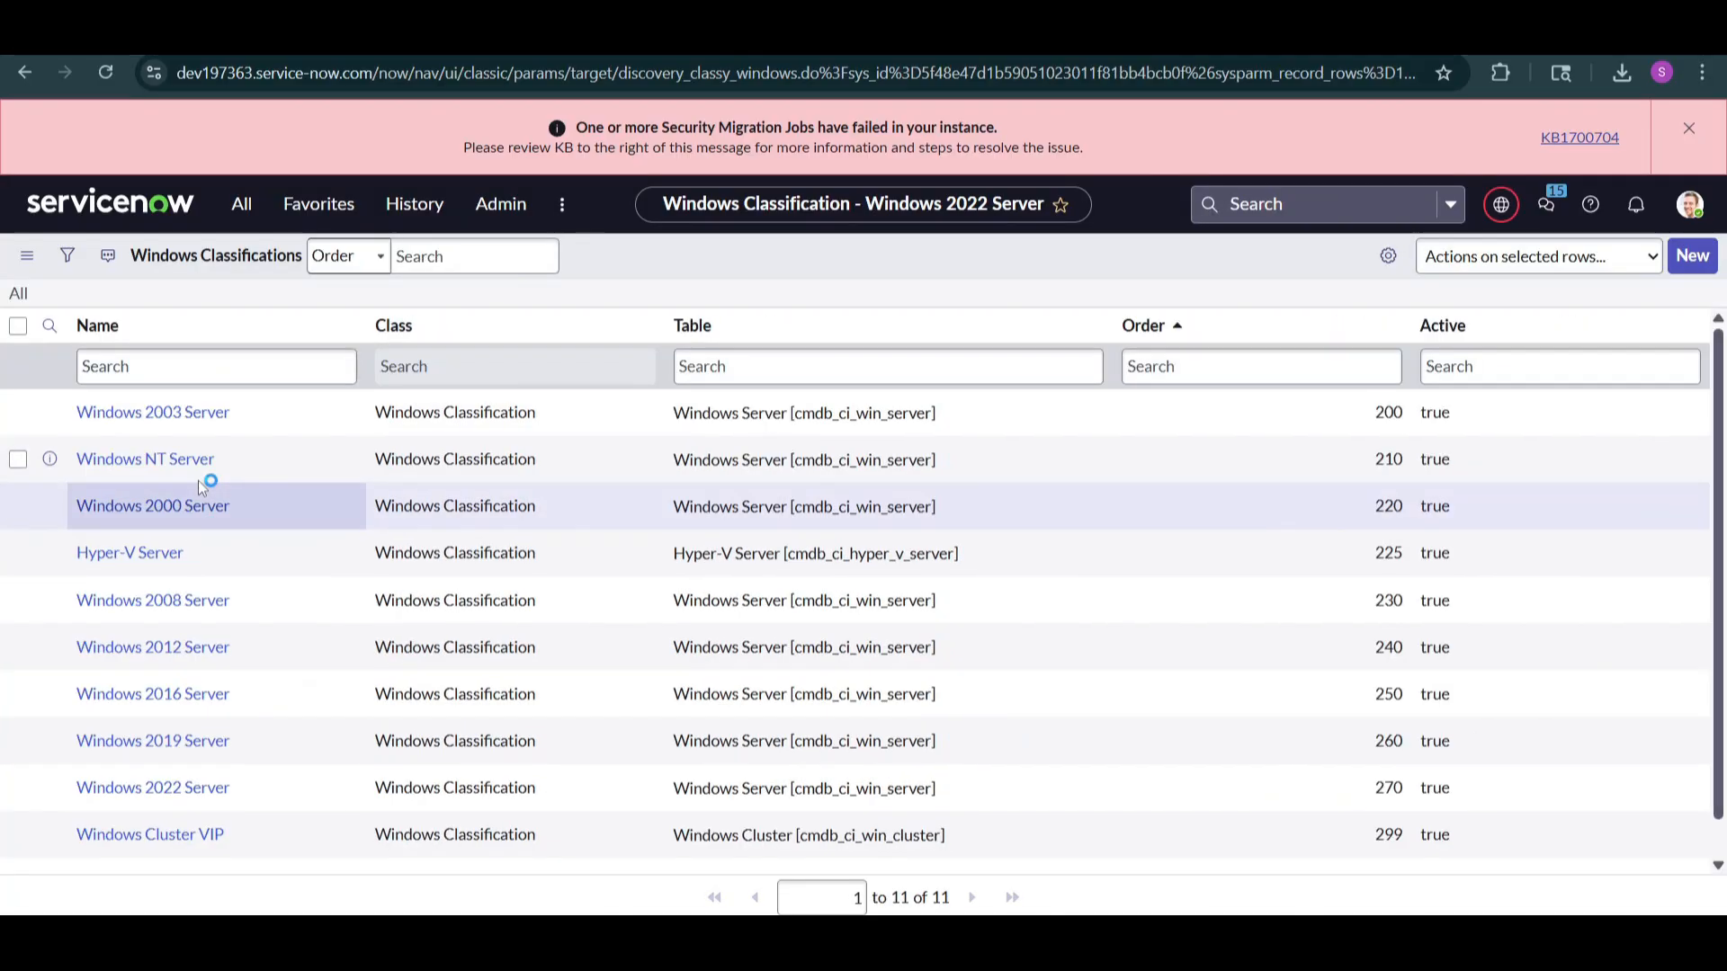
pyautogui.click(153, 741)
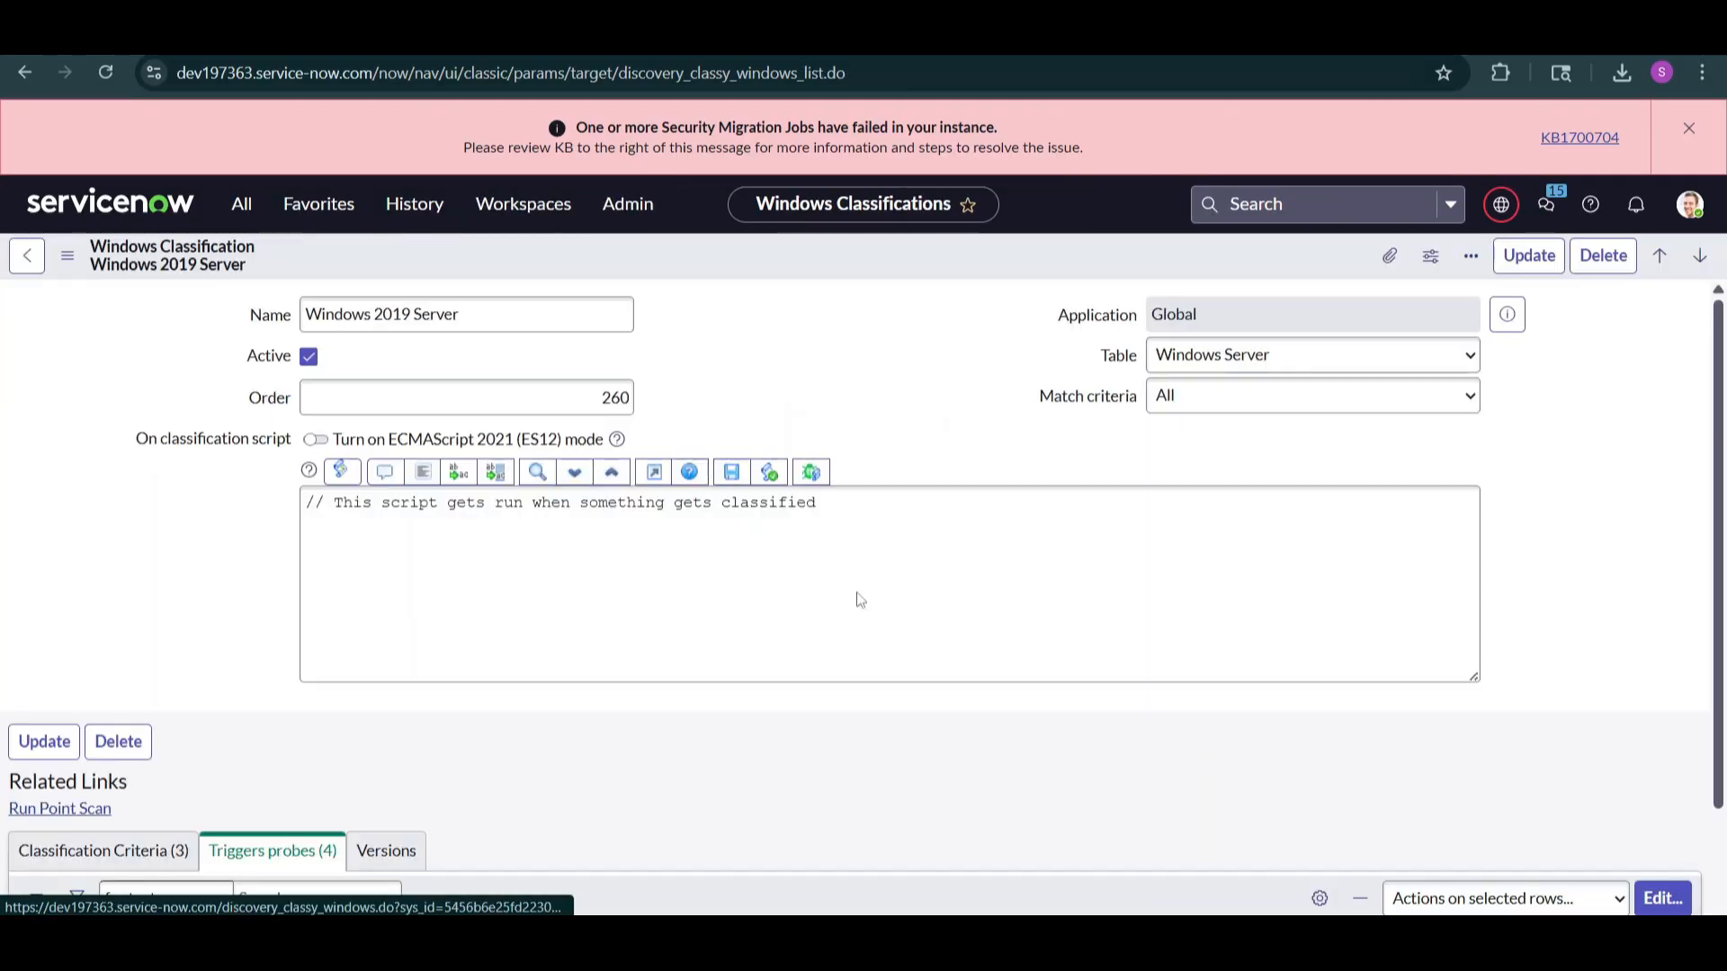
pyautogui.scroll(-4, 1717, 564)
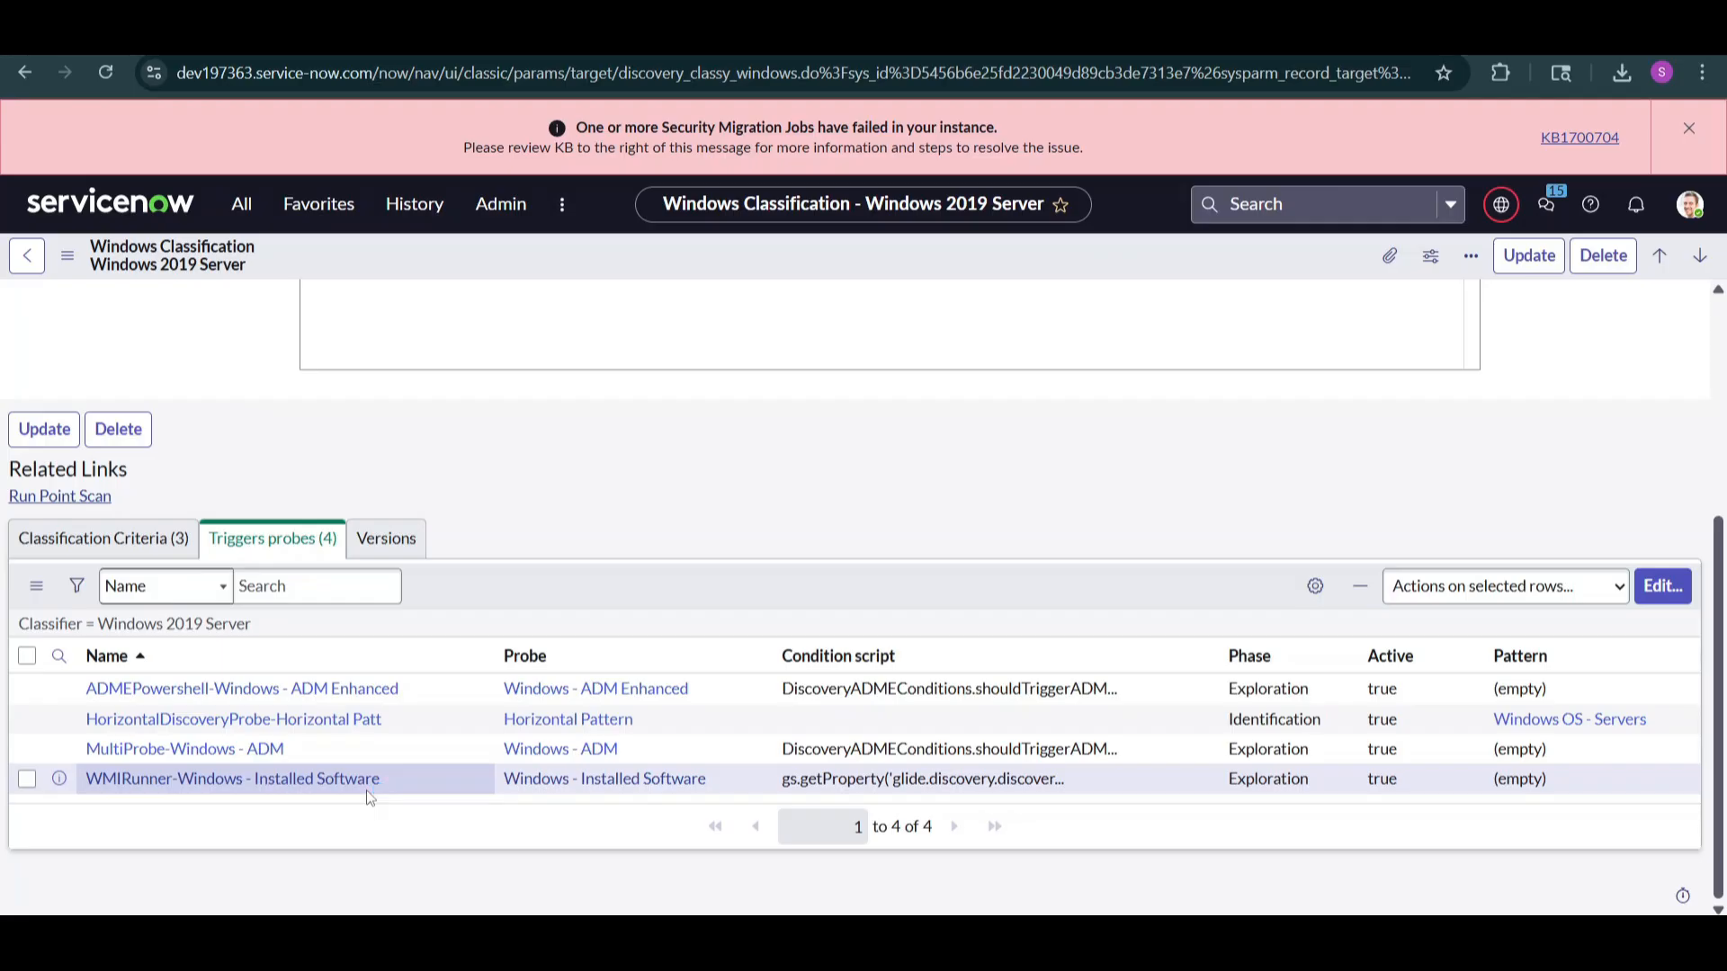
# Switch back to the Discovery Status record, refresh it and check the run's Devices, ECC Queue and Discovery Log for progress
pyautogui.click(288, 38)
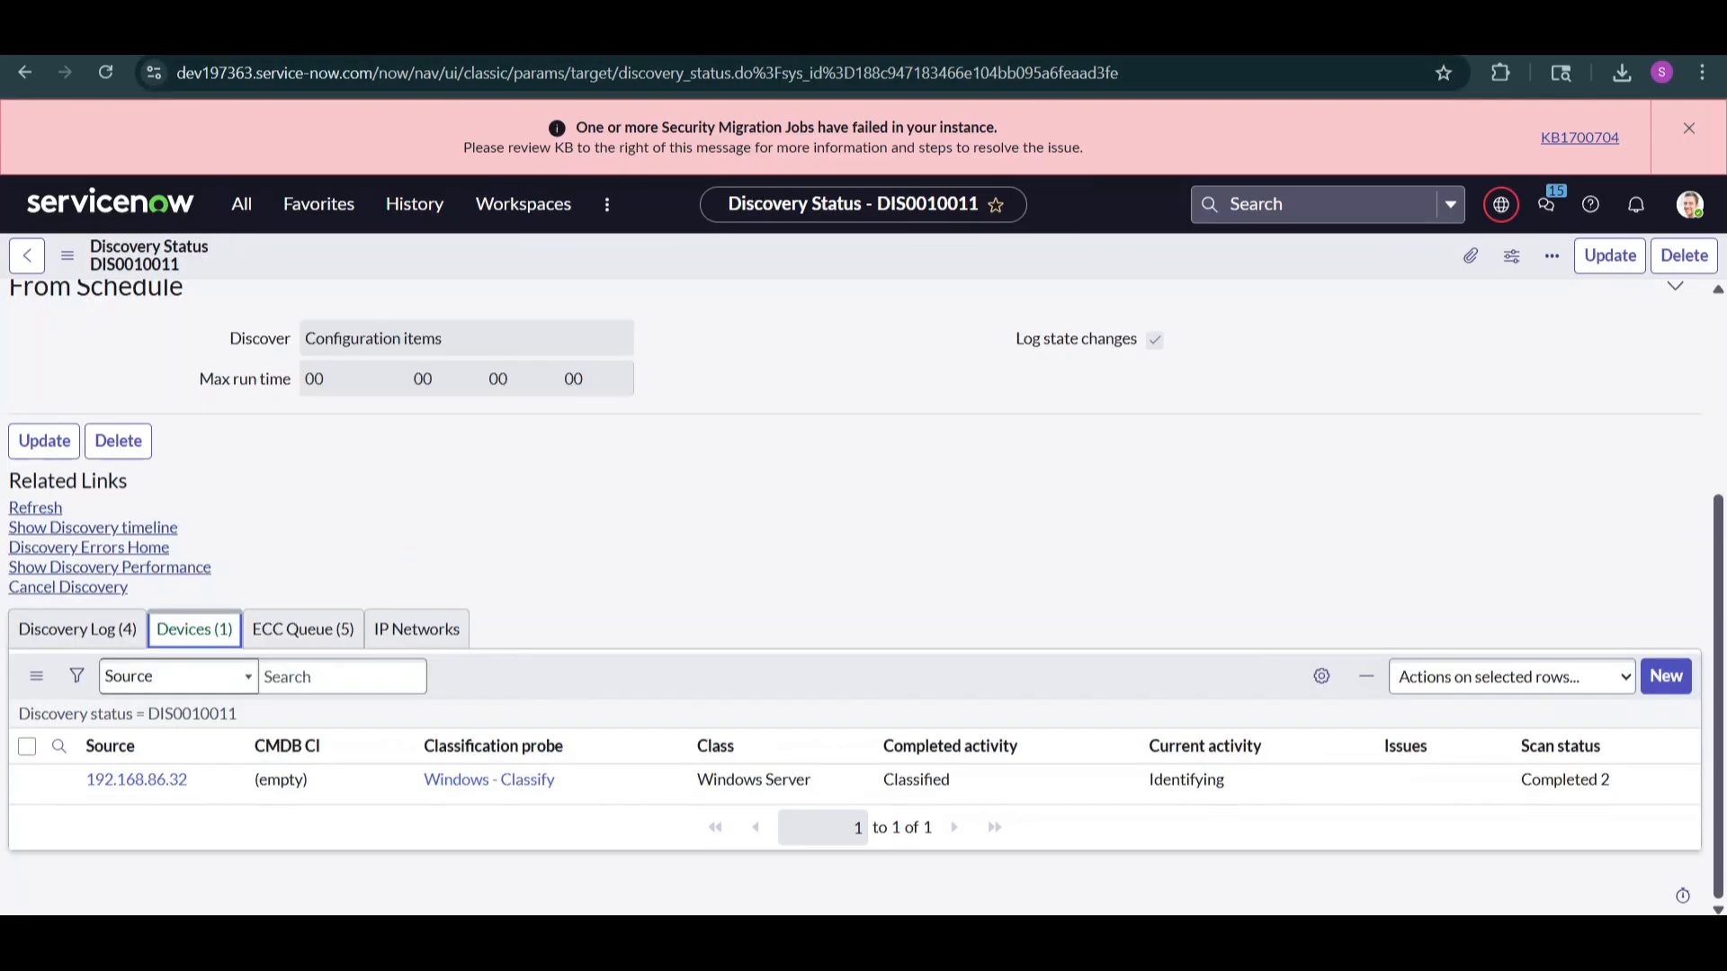
pyautogui.click(36, 508)
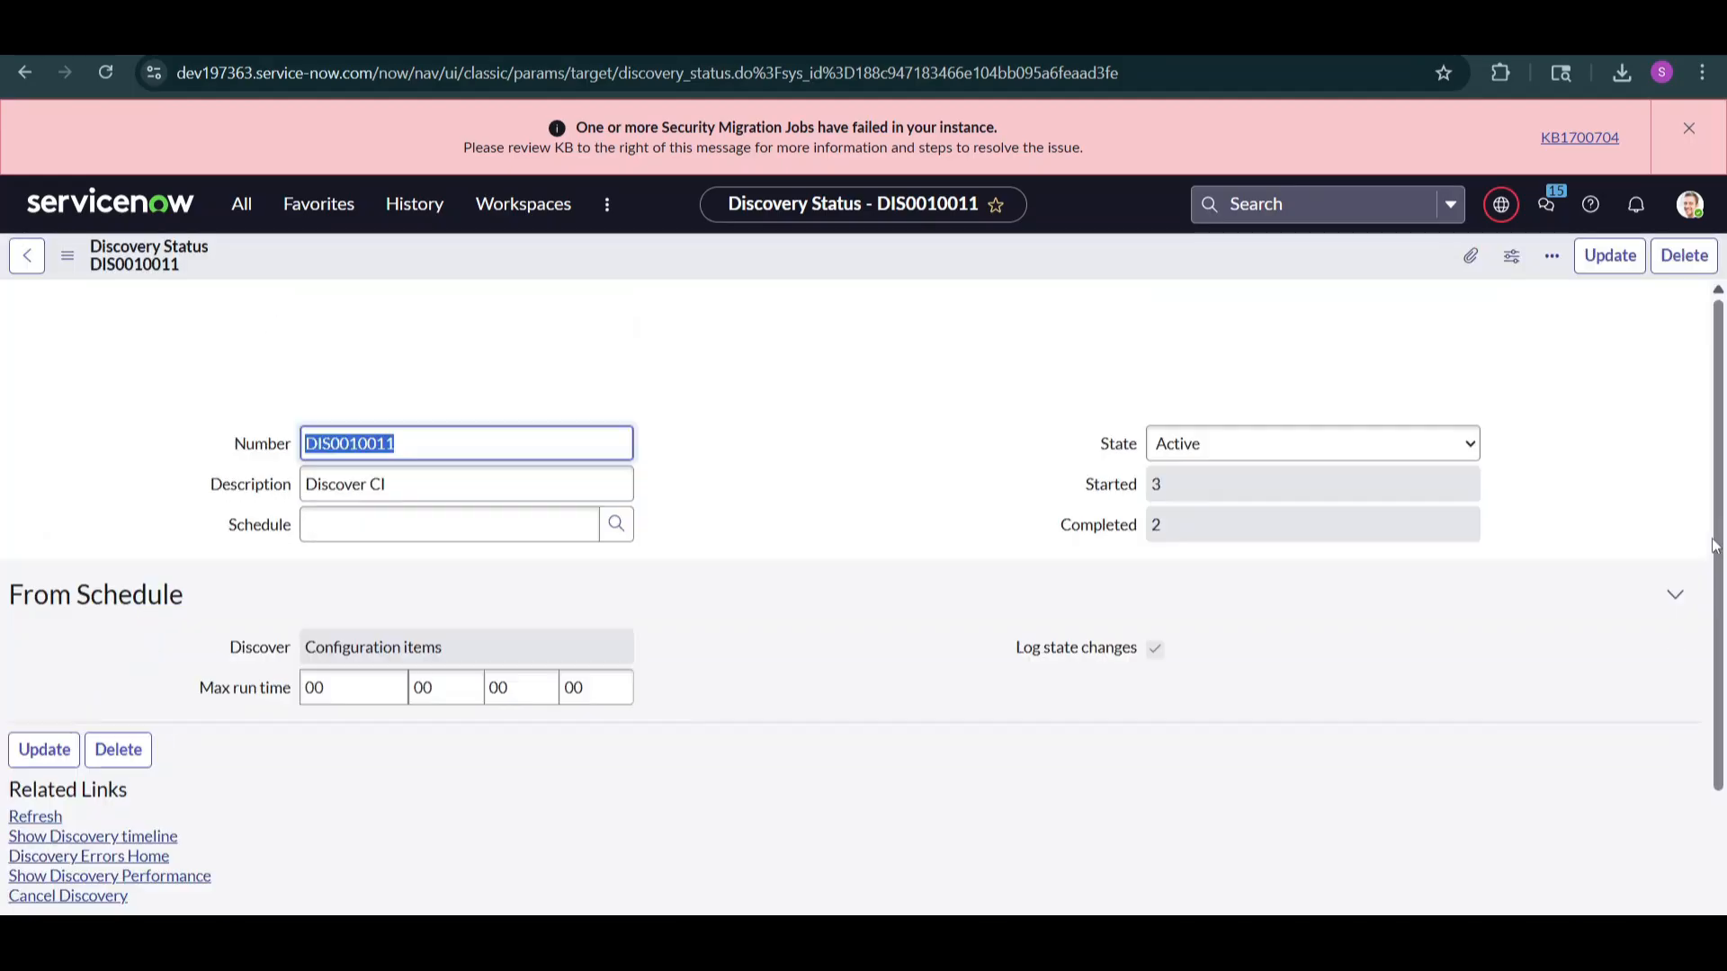
pyautogui.moveTo(1725, 595); pyautogui.dragTo(1716, 815)
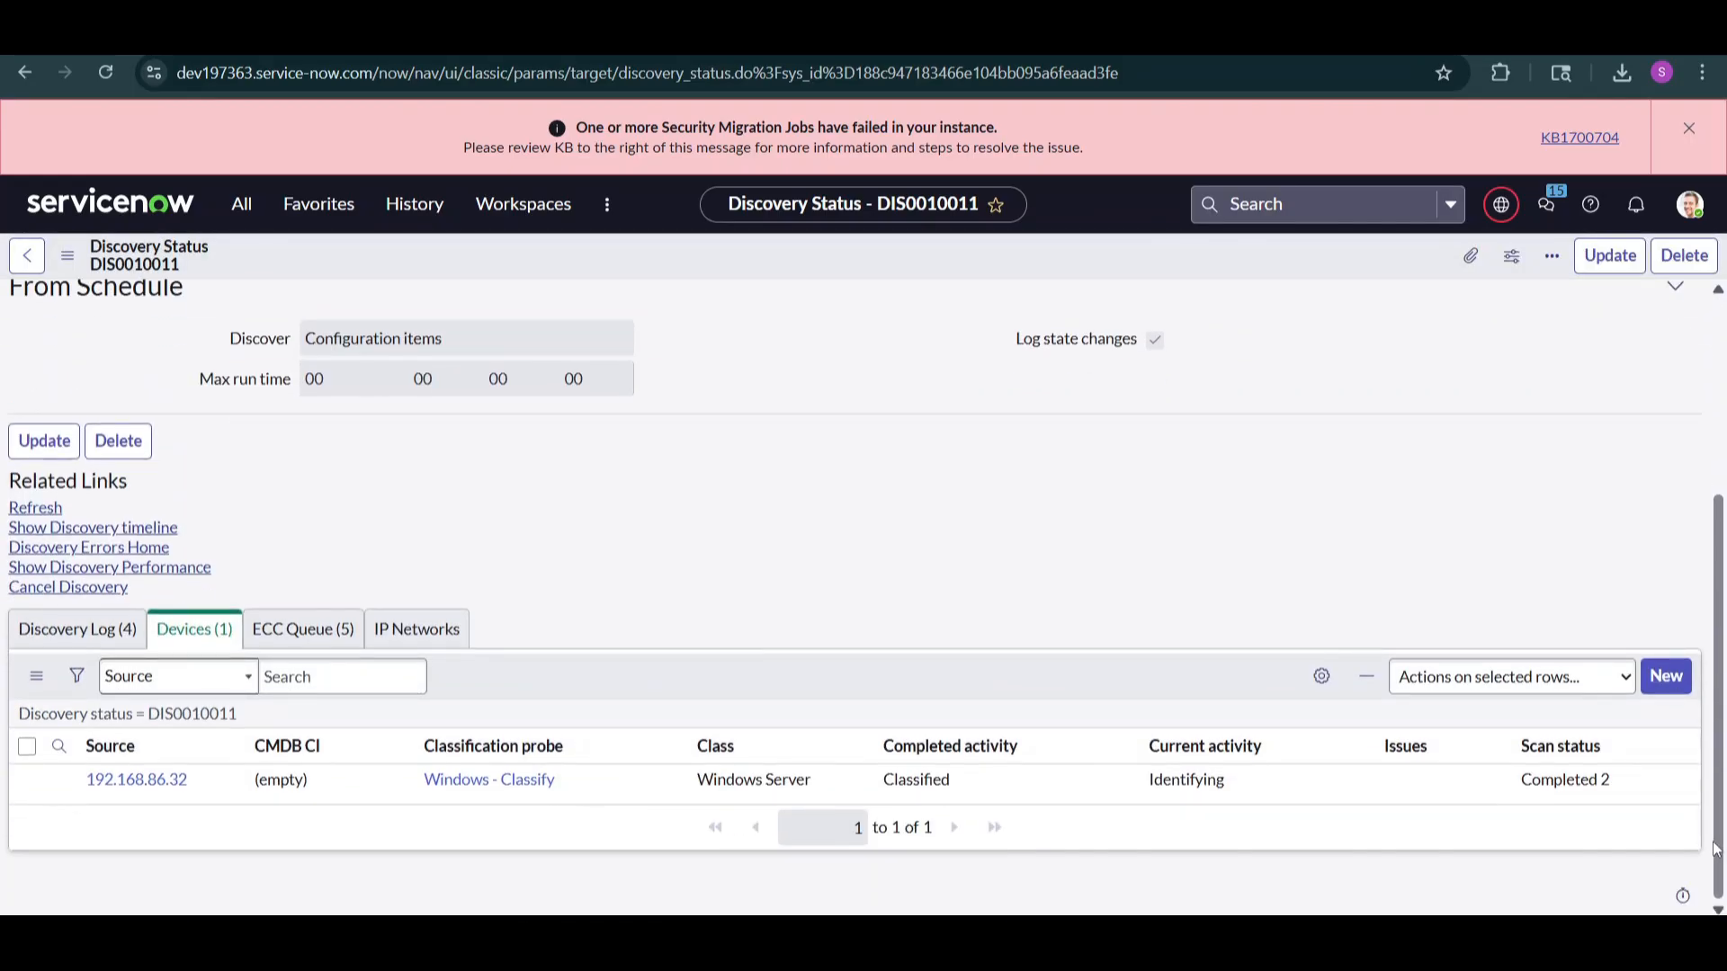
pyautogui.scroll(-5, 1685, 627)
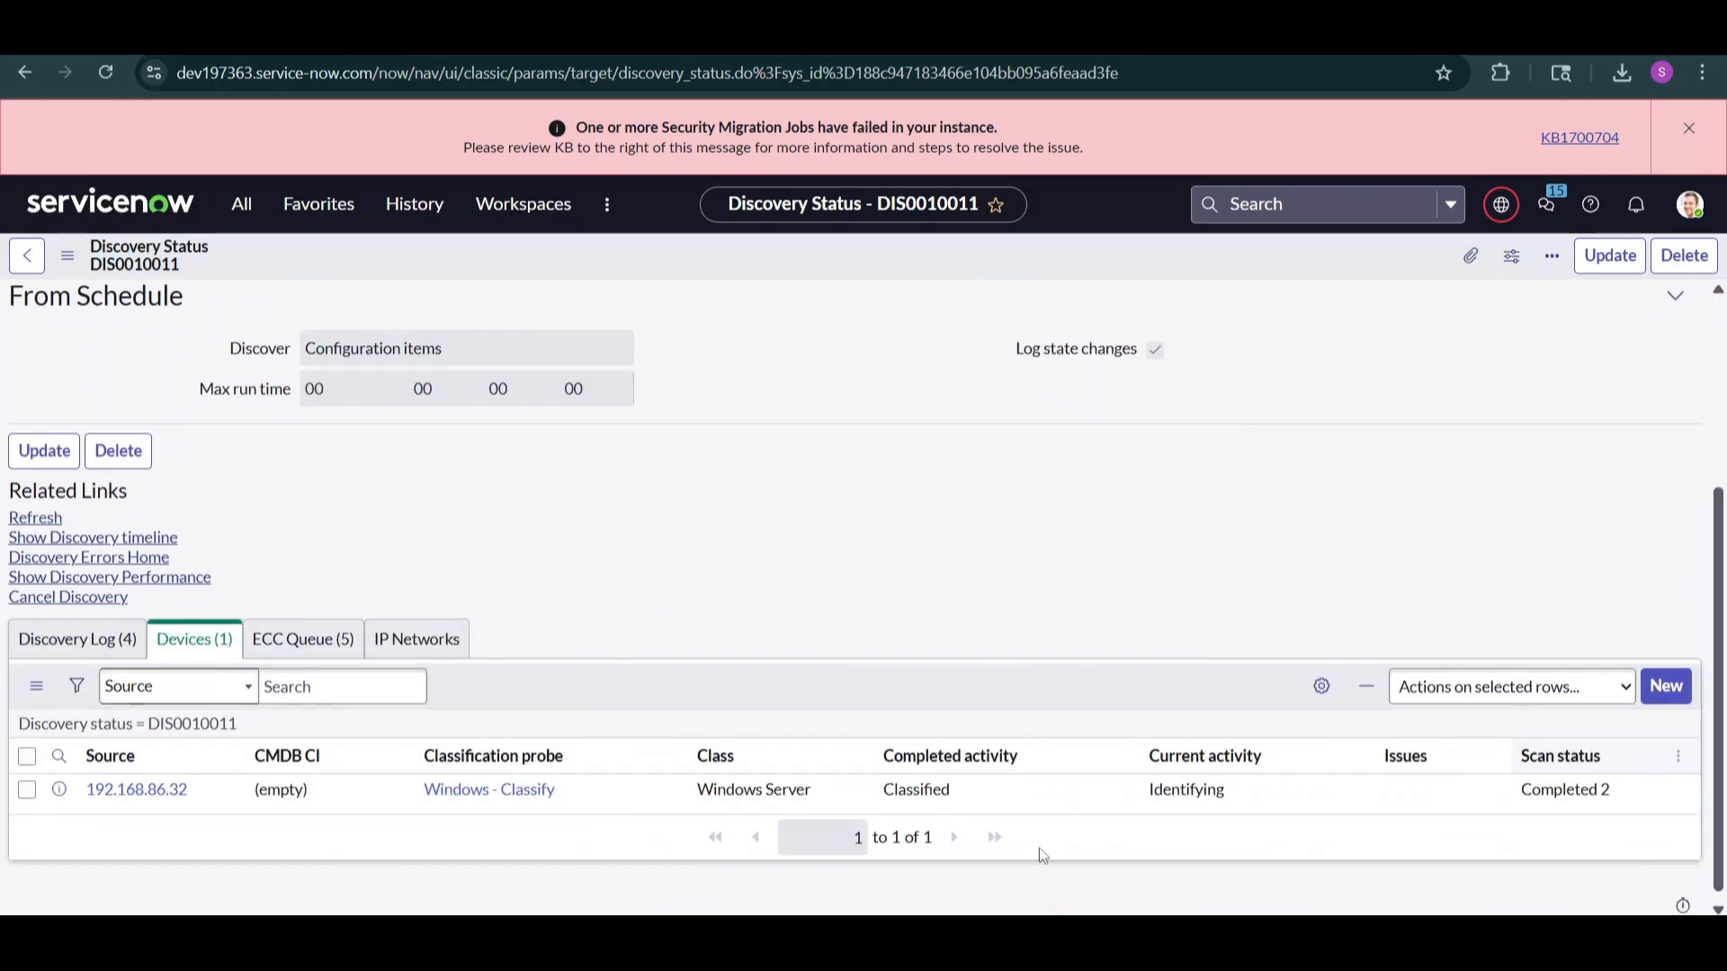
pyautogui.click(333, 645)
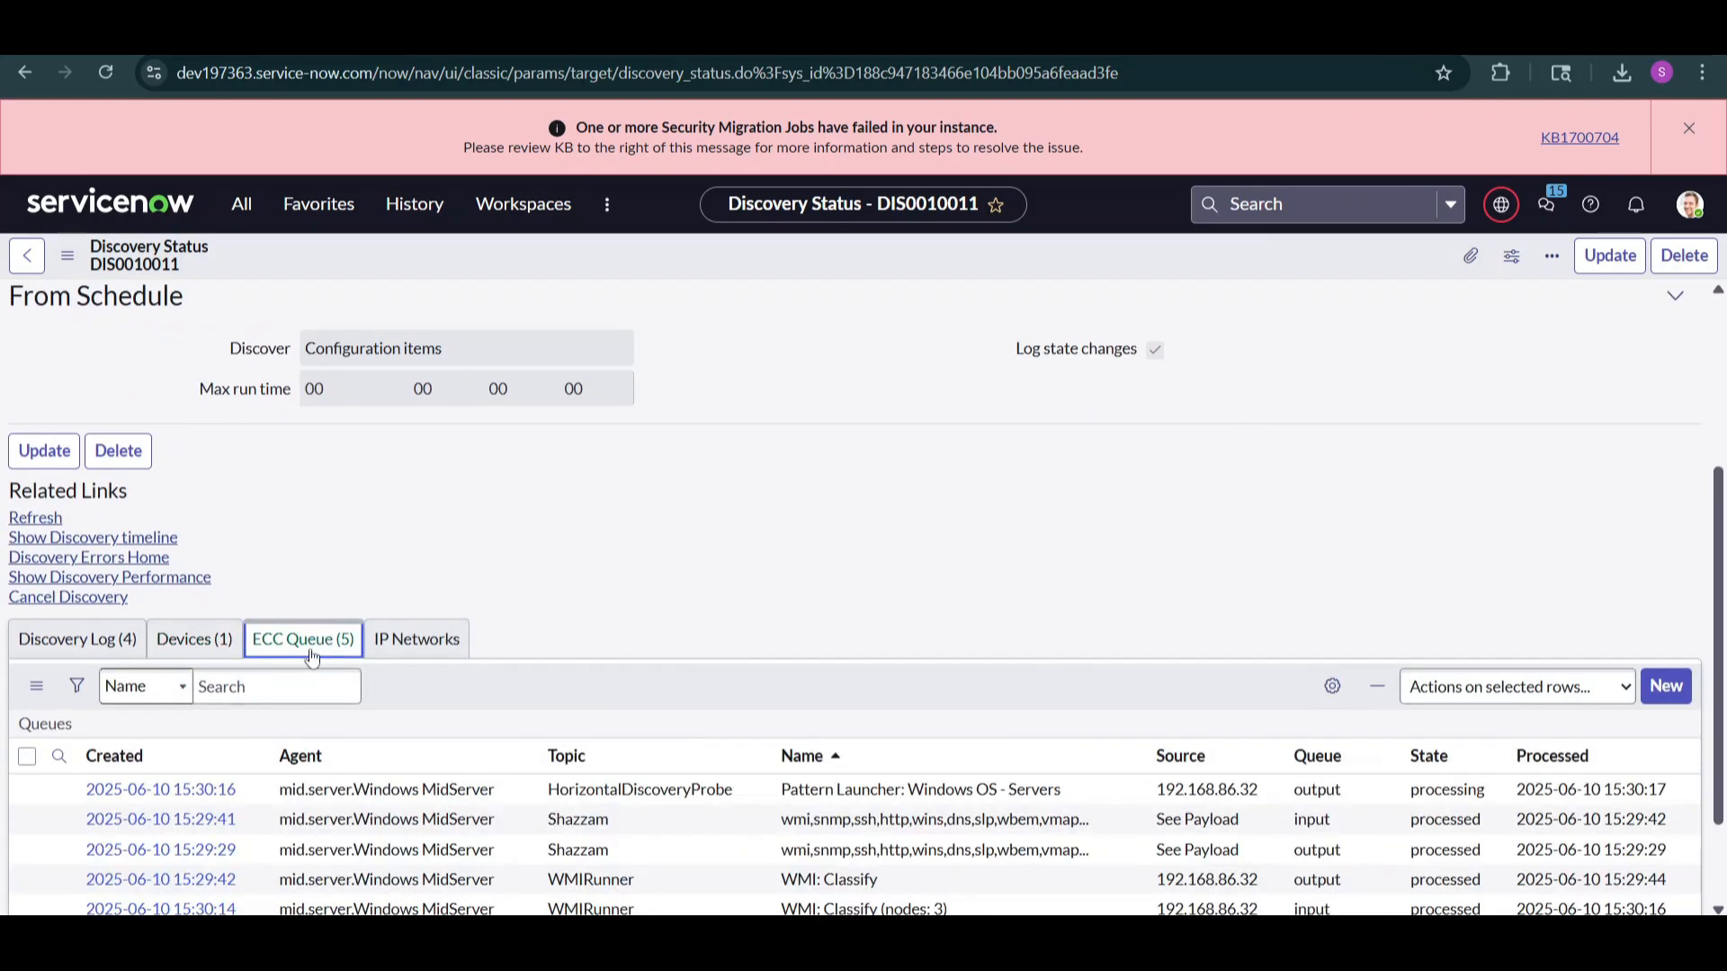
pyautogui.click(102, 649)
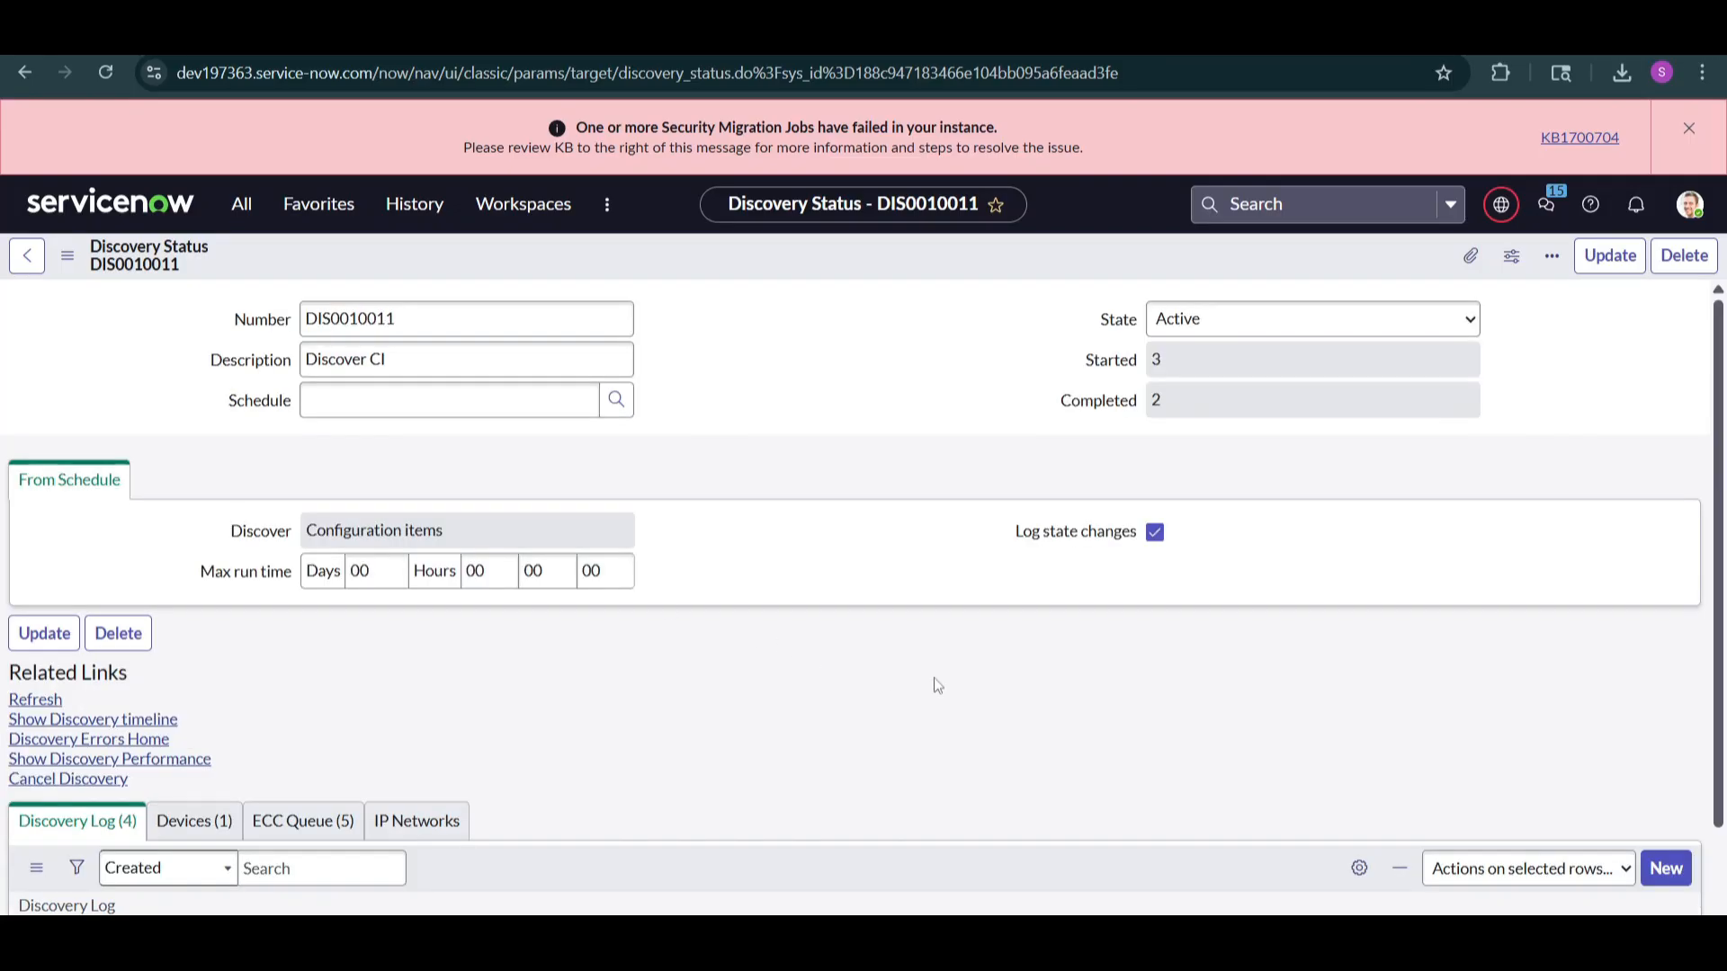
pyautogui.moveTo(1717, 607); pyautogui.dragTo(1716, 827)
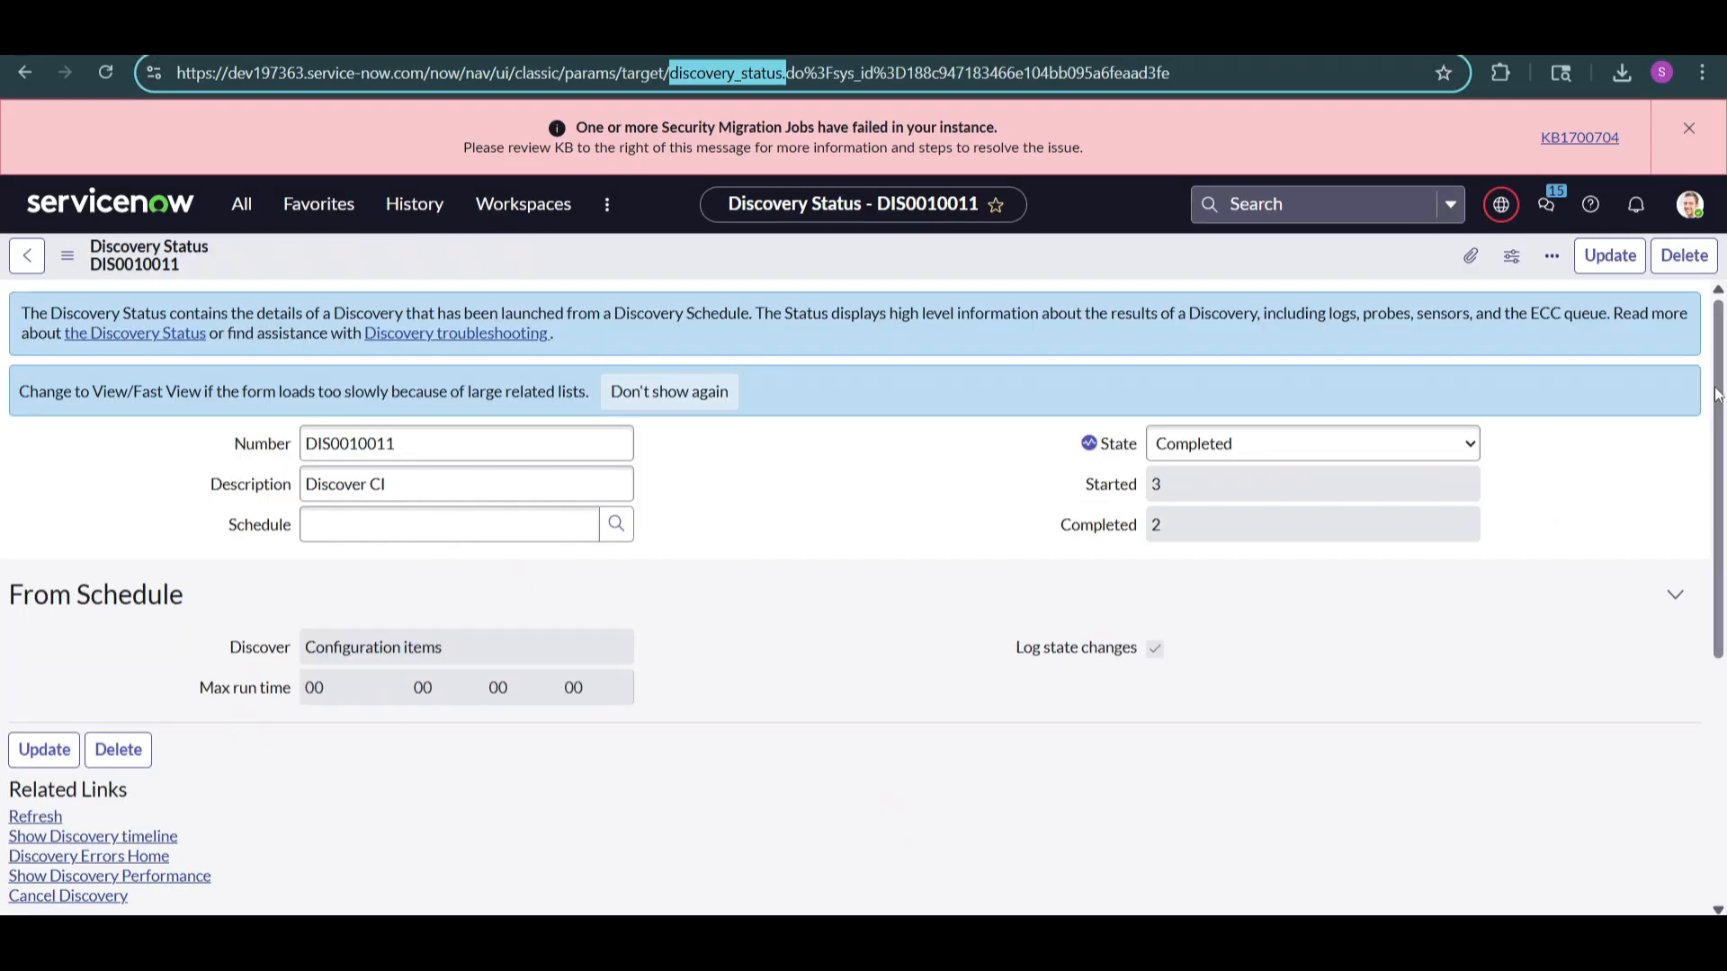
pyautogui.moveTo(1716, 394); pyautogui.dragTo(1698, 666)
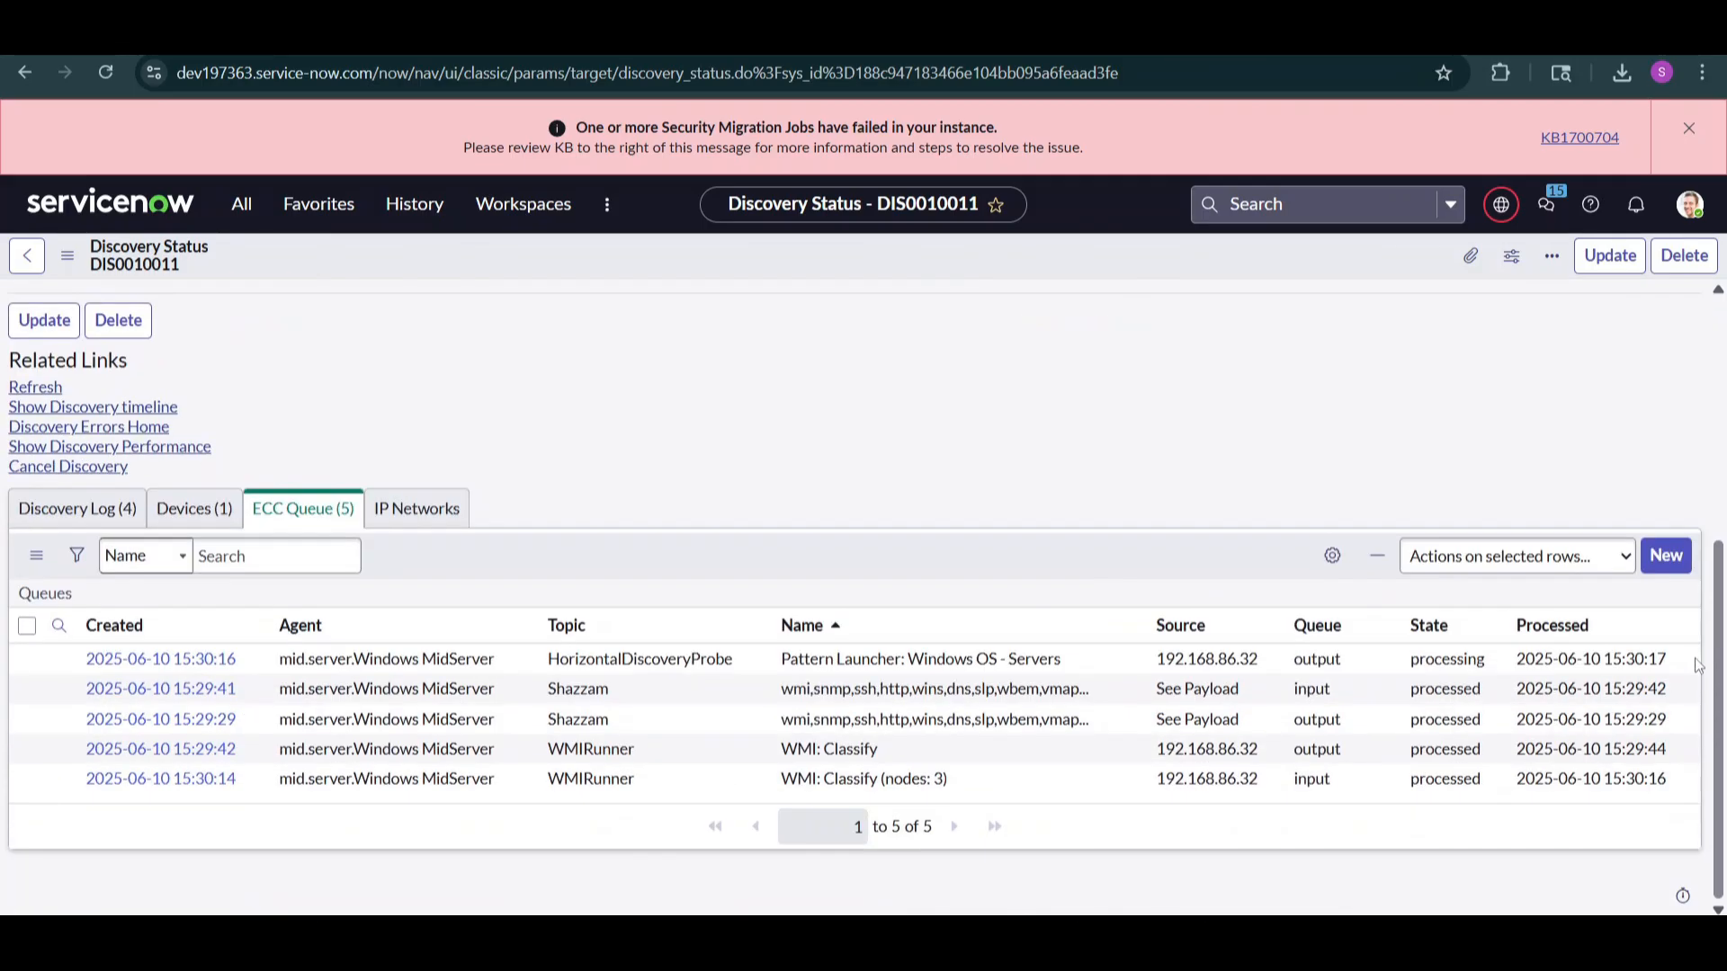
# Refresh the Discovery Status once more and review its ECC Queue and Devices for the scanned server
pyautogui.click(36, 388)
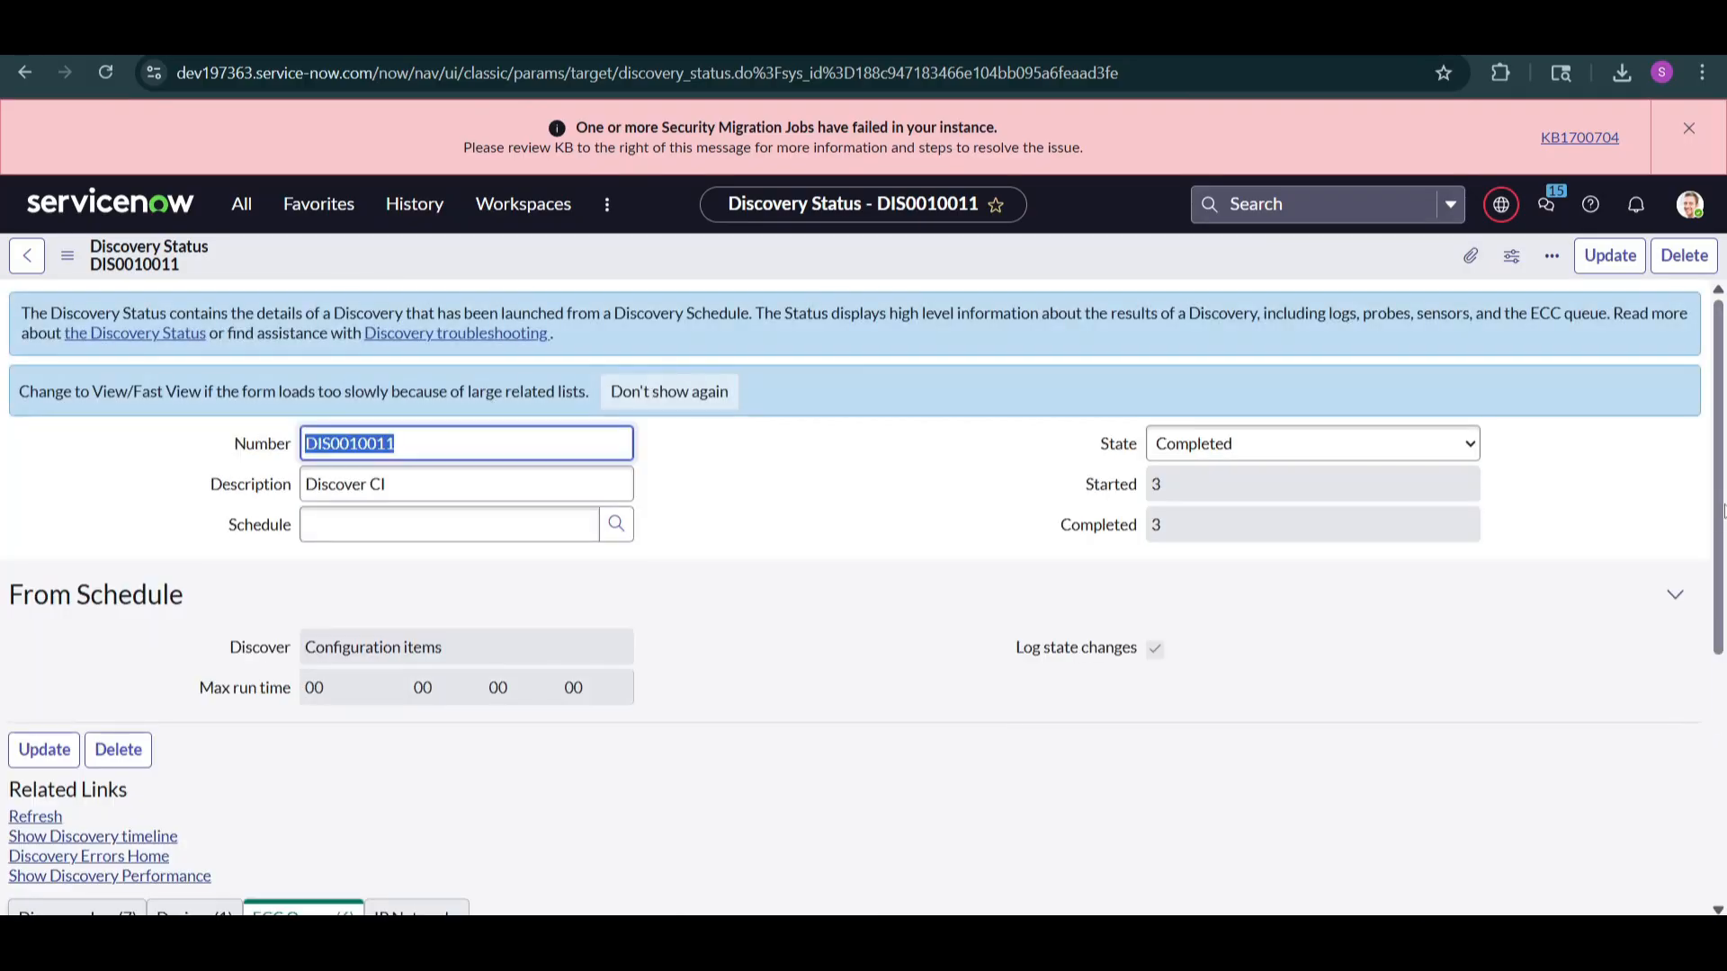
pyautogui.moveTo(1718, 517); pyautogui.dragTo(1723, 652)
pyautogui.scroll(-2, 578, 578)
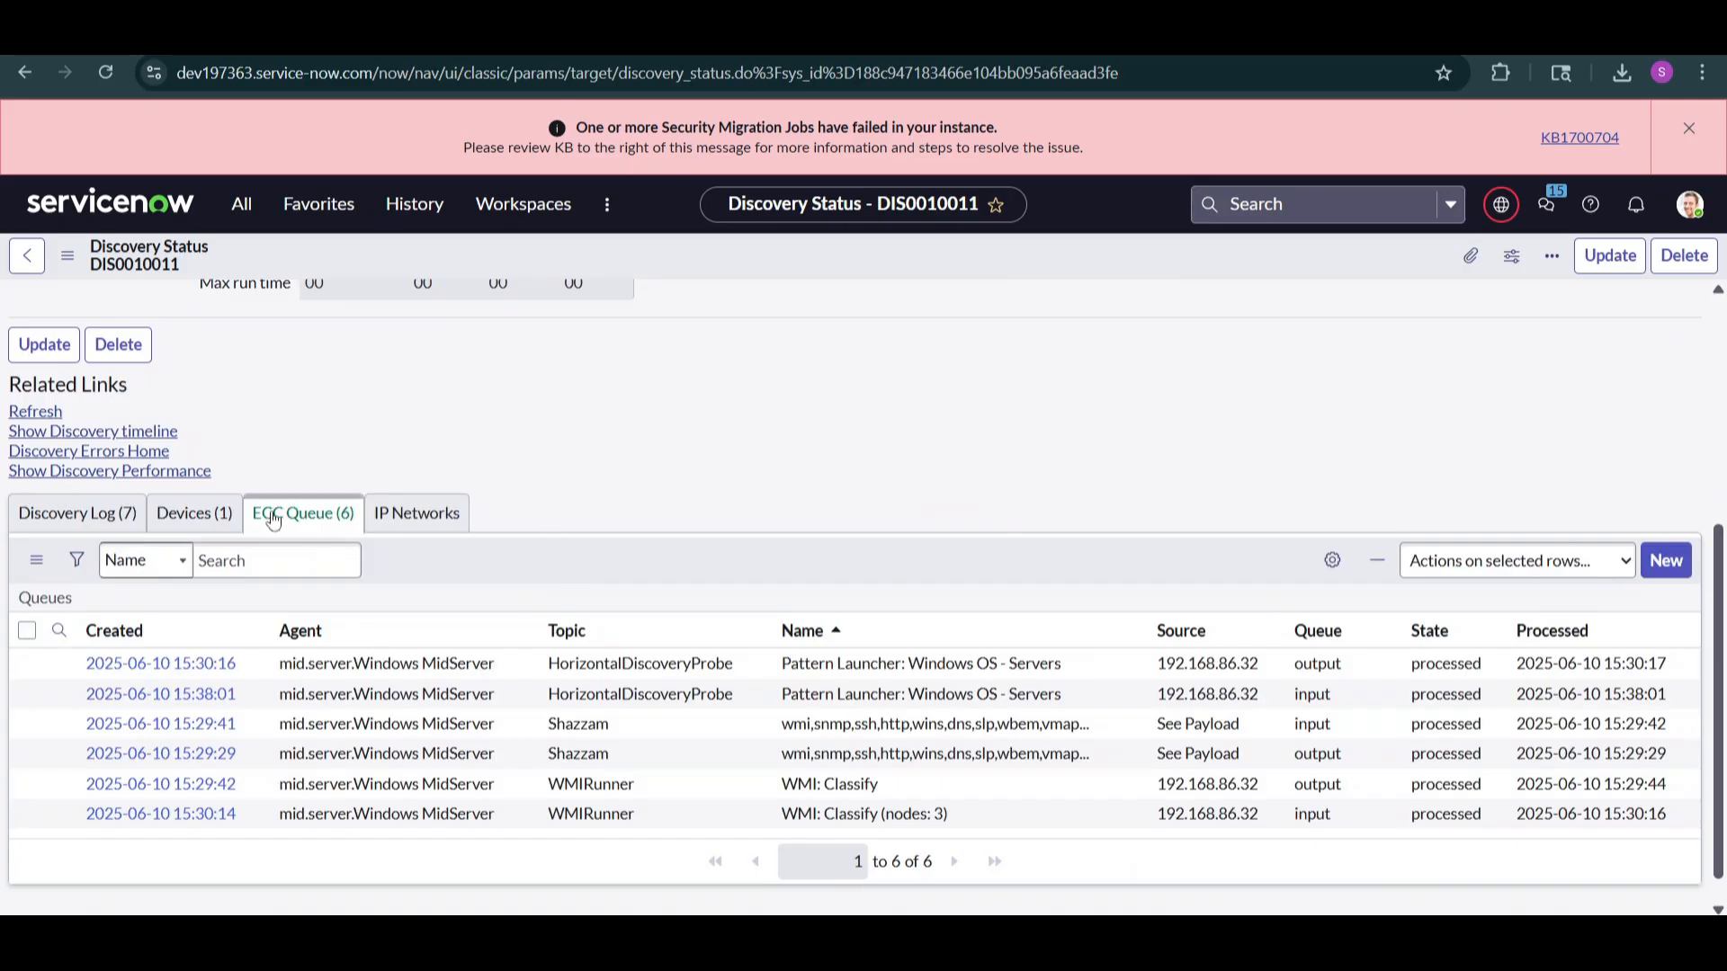
pyautogui.click(195, 512)
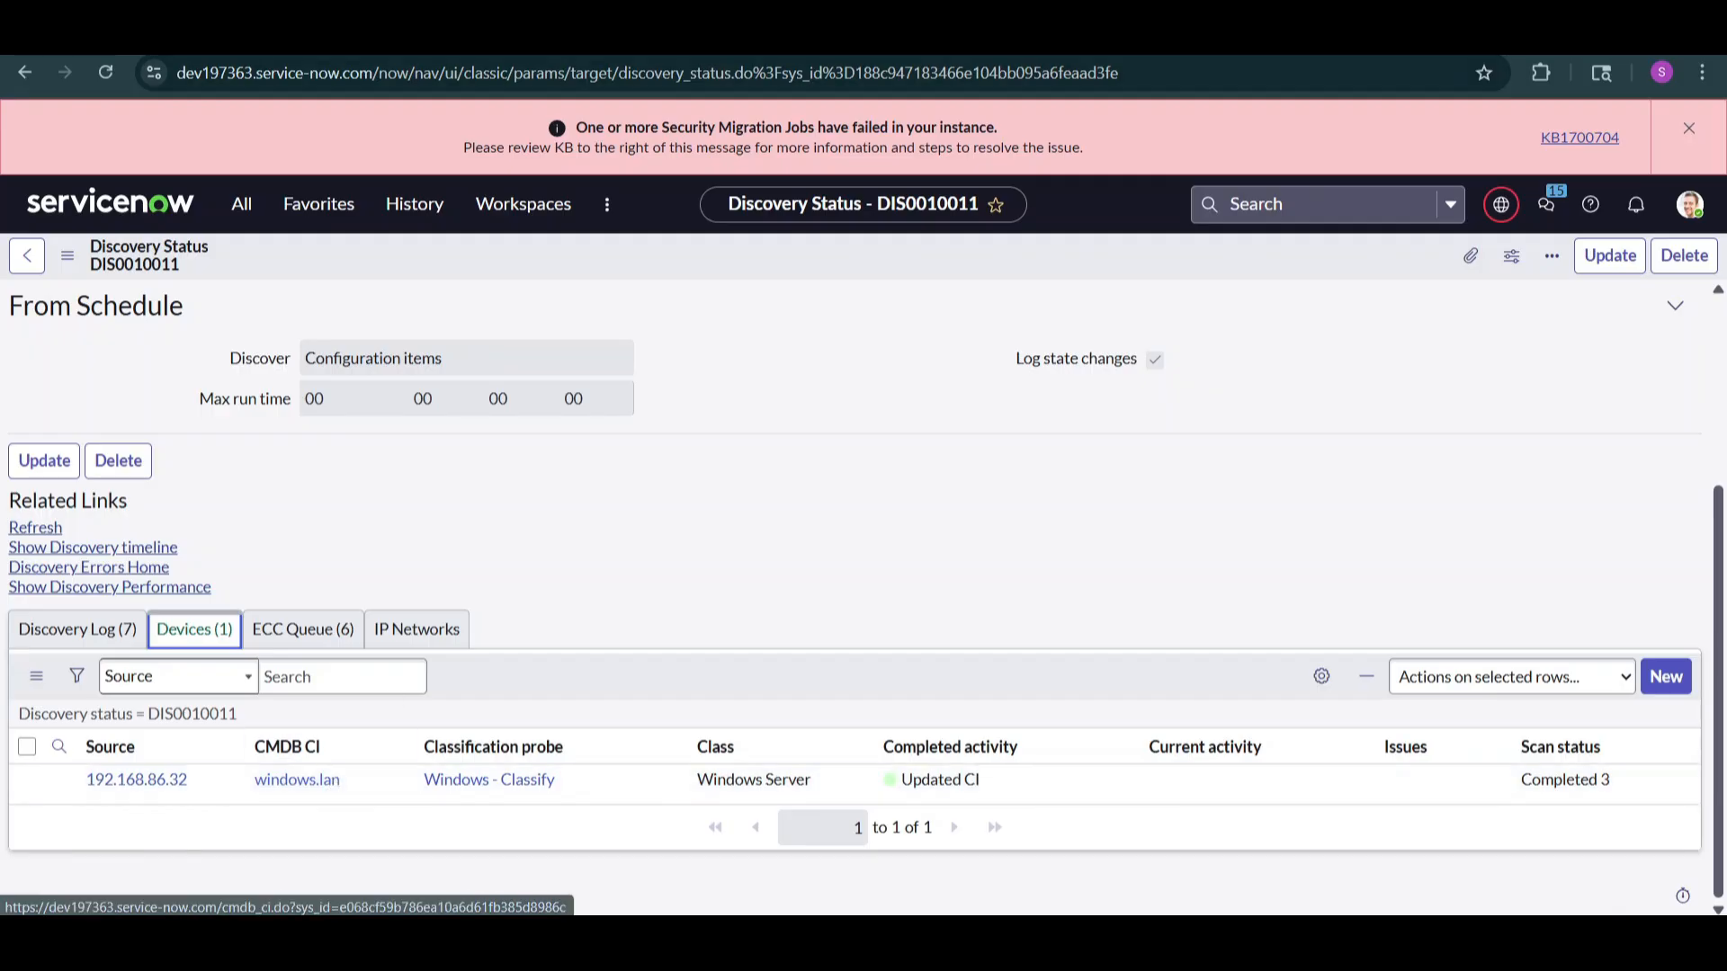
# Open the windows.lan CMDB CI from the discovered devices and examine its configuration and related items
pyautogui.click(298, 779)
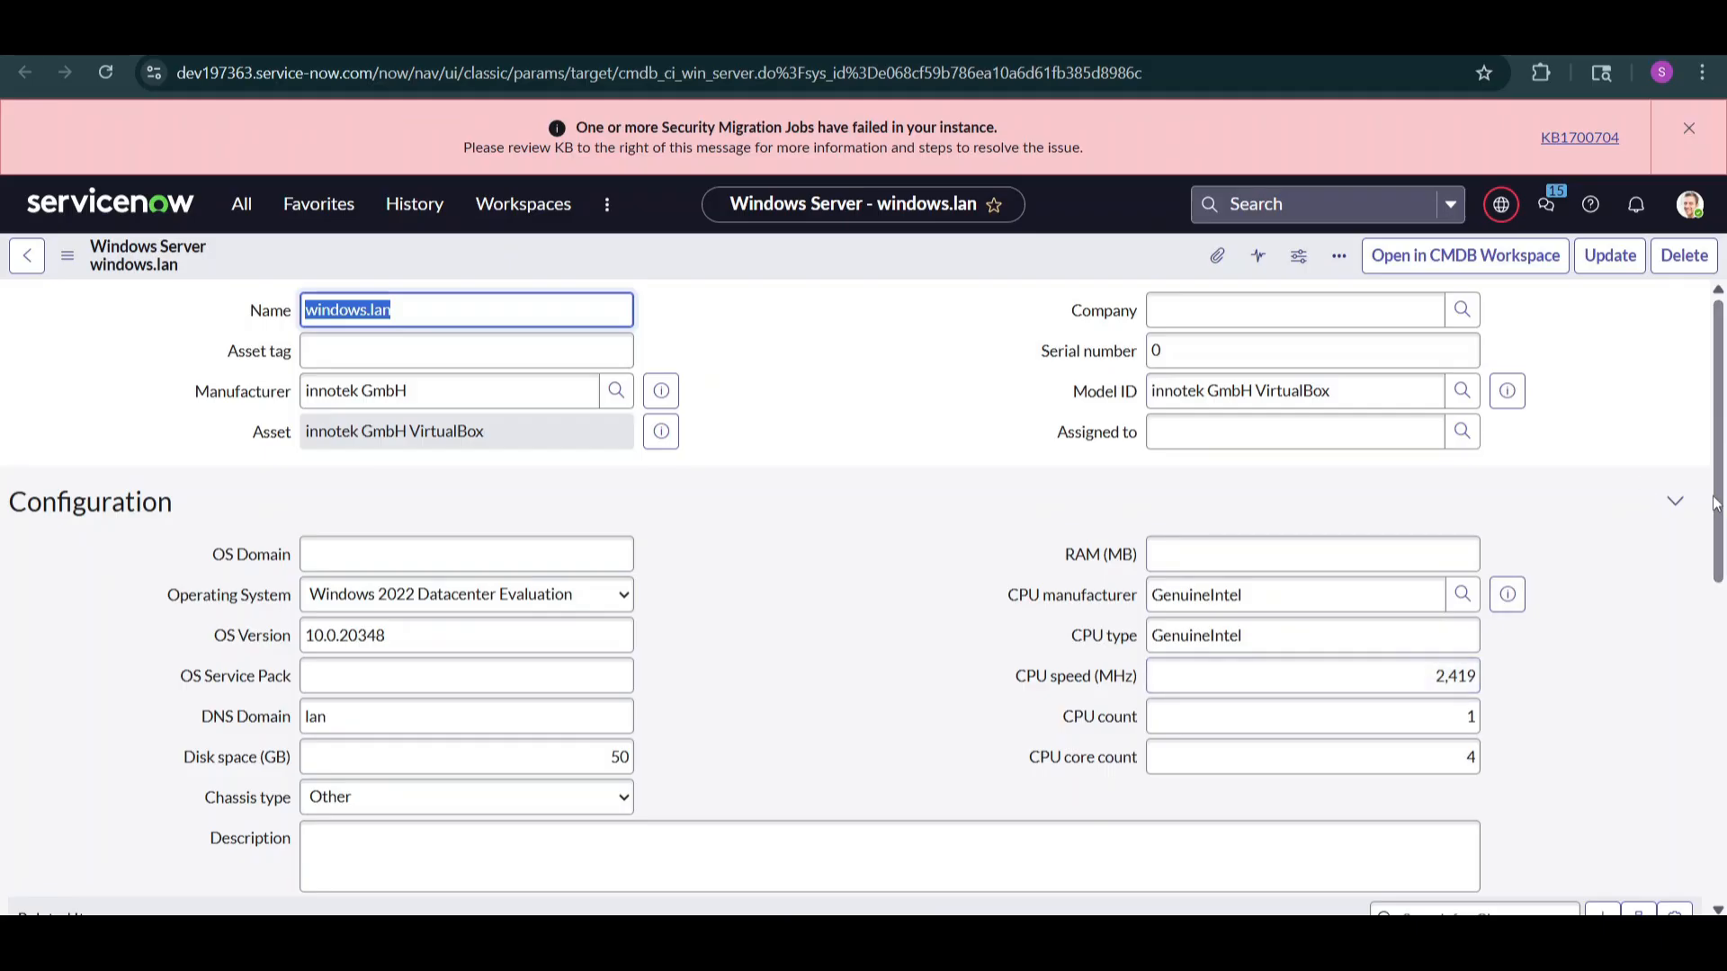
pyautogui.moveTo(1719, 461); pyautogui.dragTo(1677, 688)
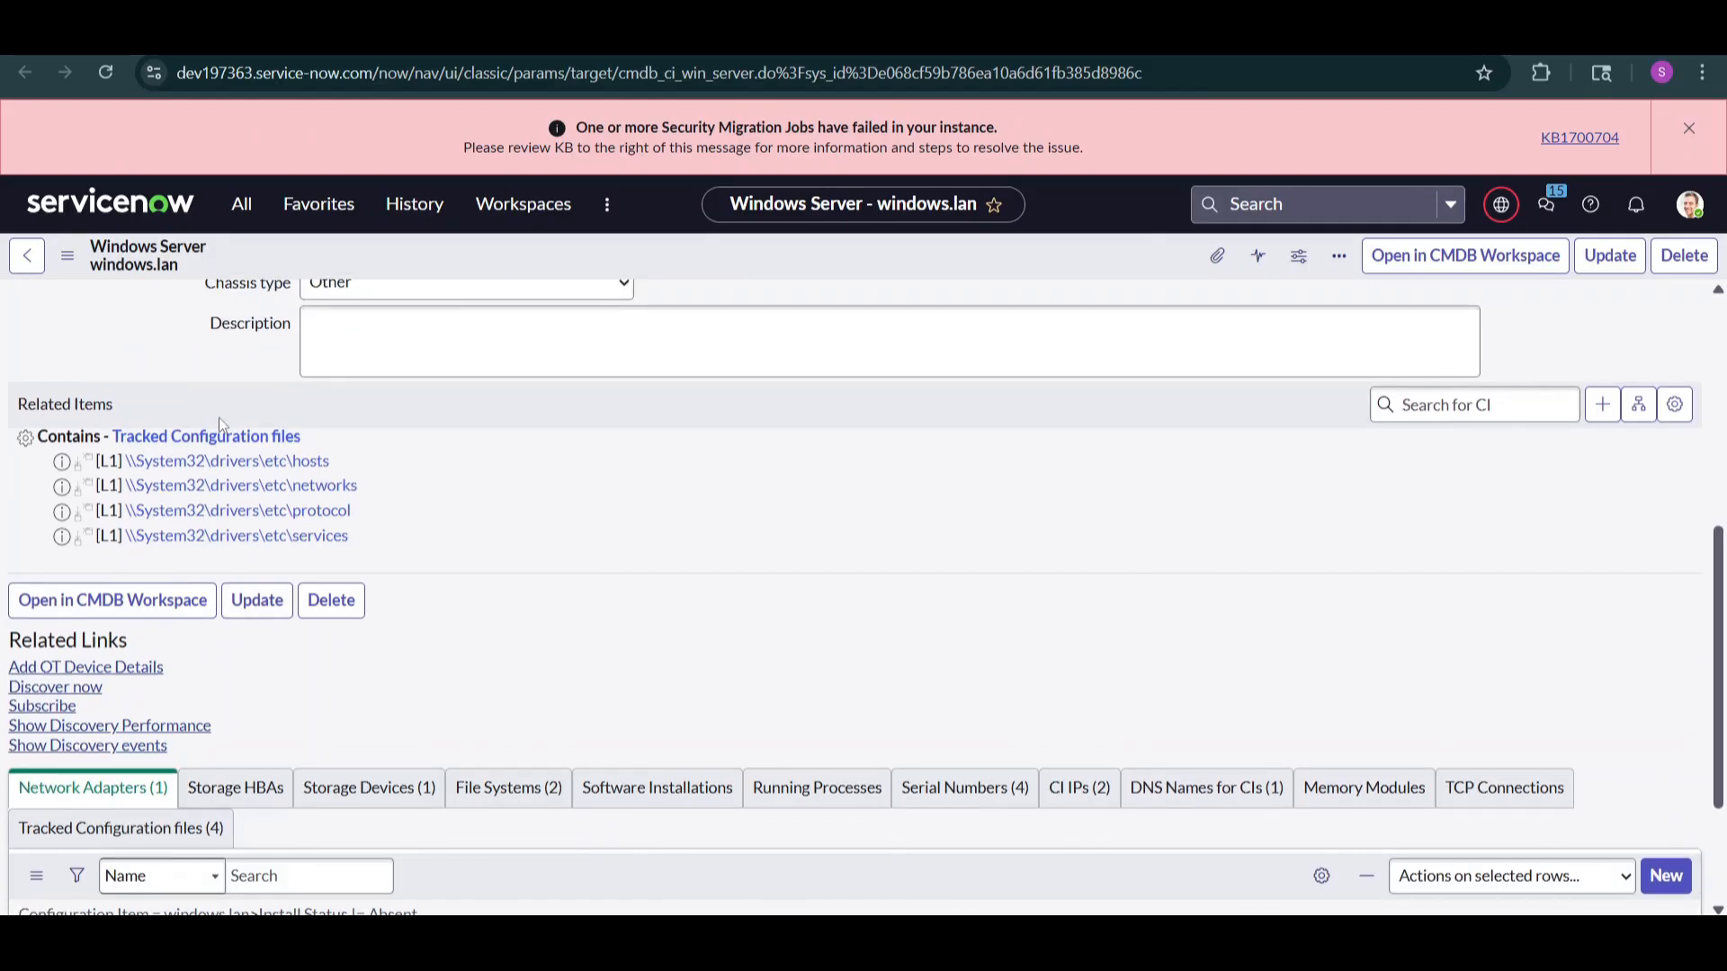